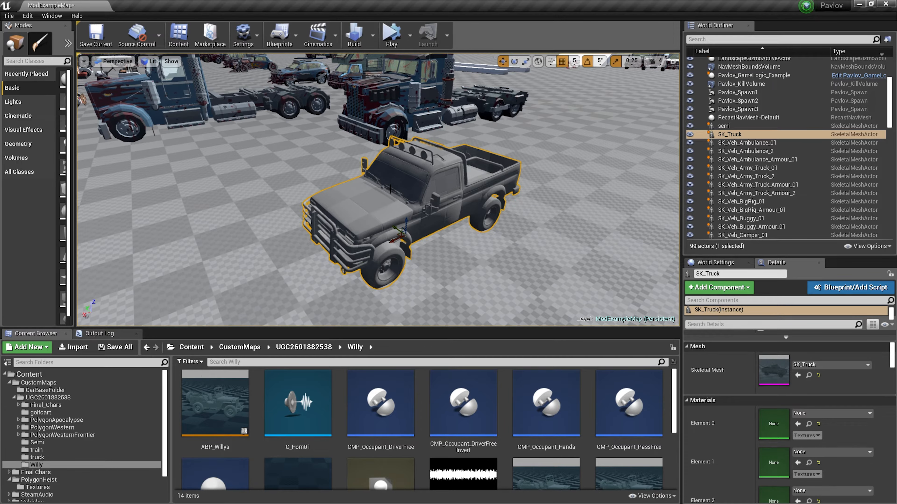
right_click_drag(408, 222, 462, 211)
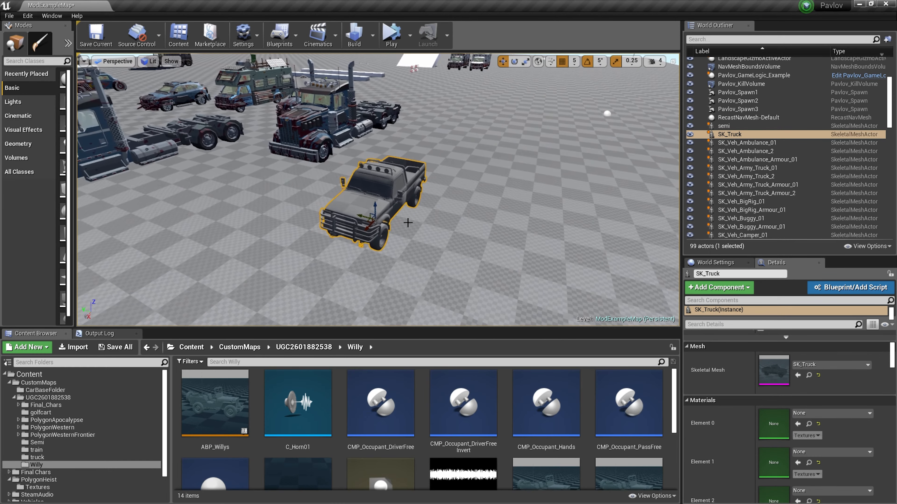
right_click_drag(353, 226, 312, 197)
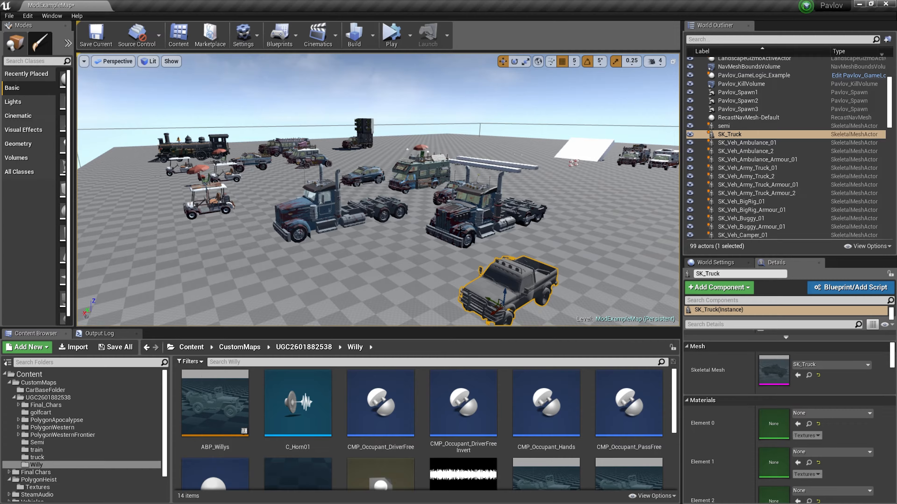
right_click_drag(438, 221, 449, 239)
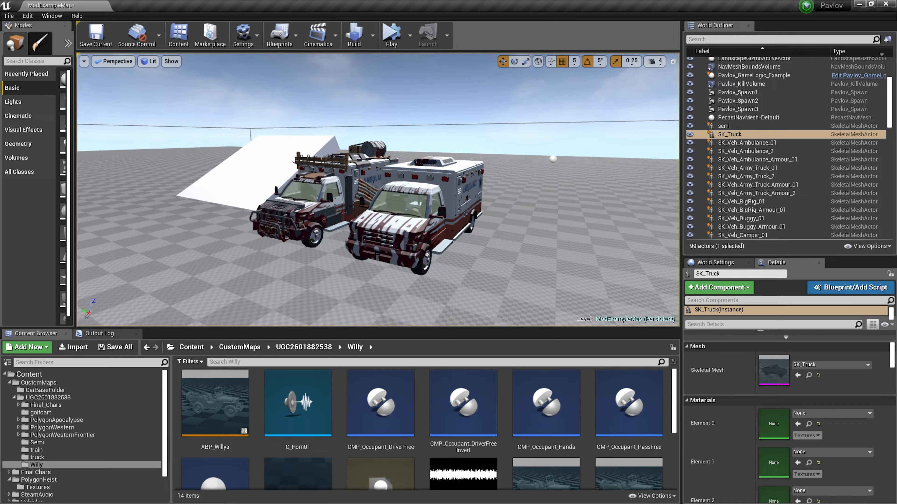
Step: Open the definition asset in the map's UGC folder, check its Unique Id against the folder name, and close it
left_click(304, 347)
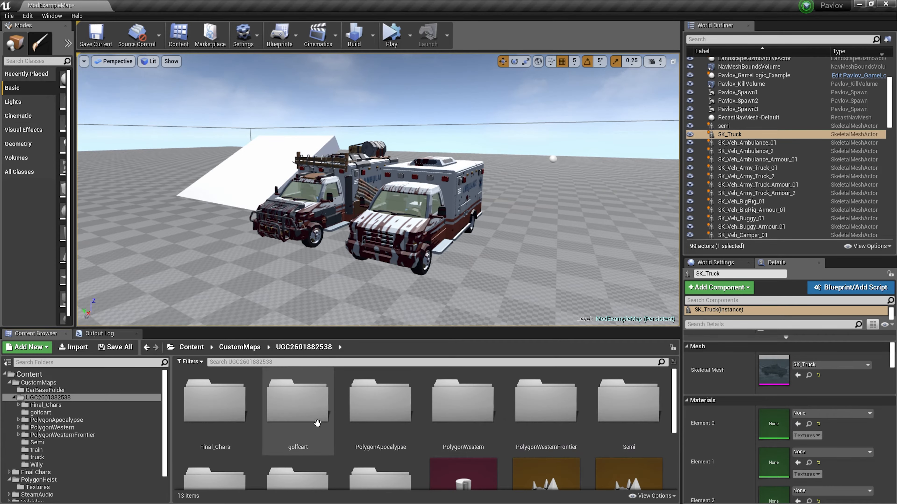
scroll(317, 423, "down", 2)
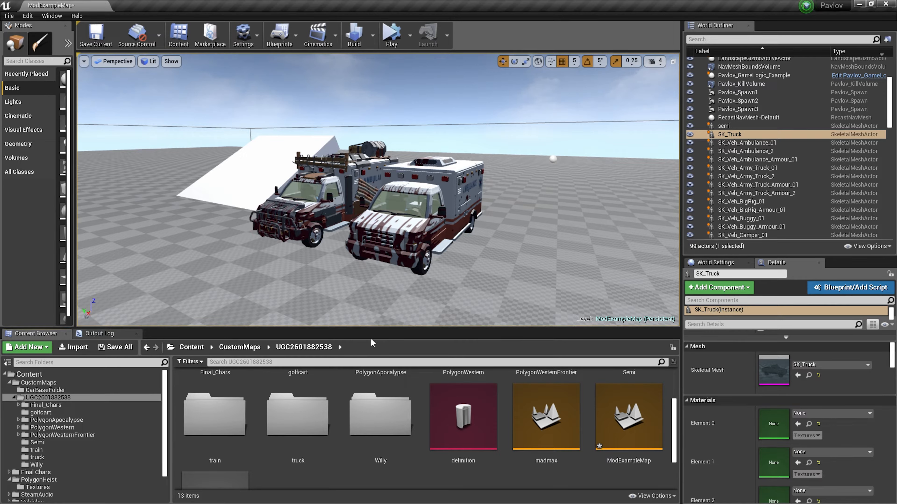
left_click(53, 398)
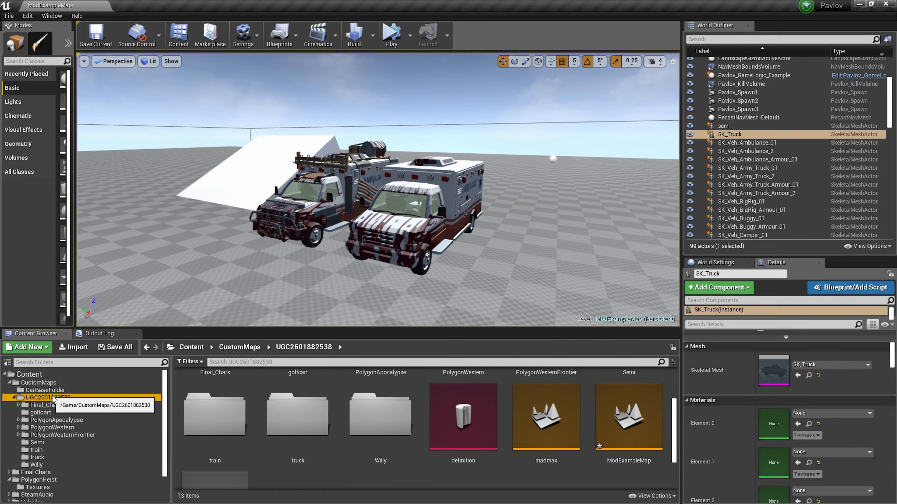
double_click(463, 417)
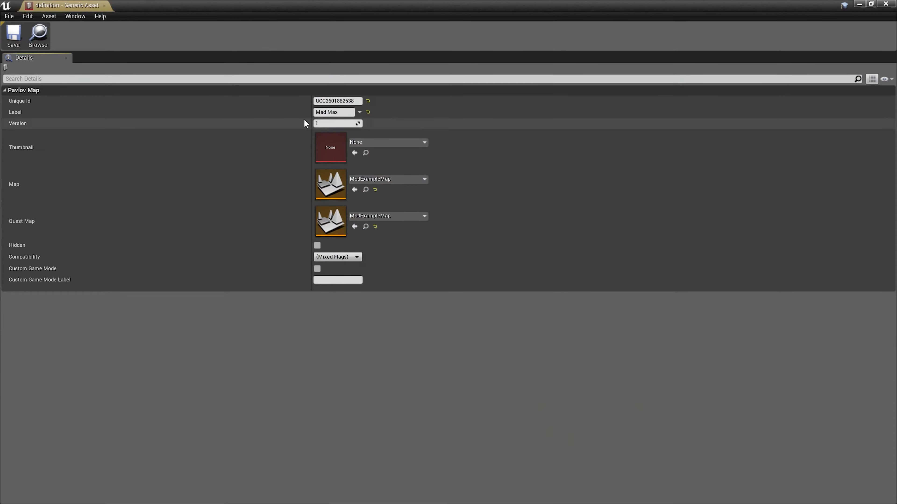
left_click(347, 101)
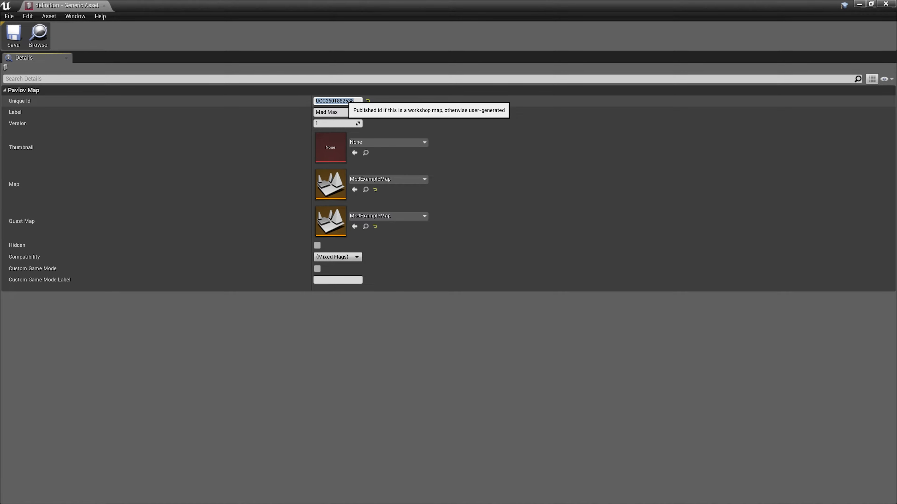
left_click(104, 6)
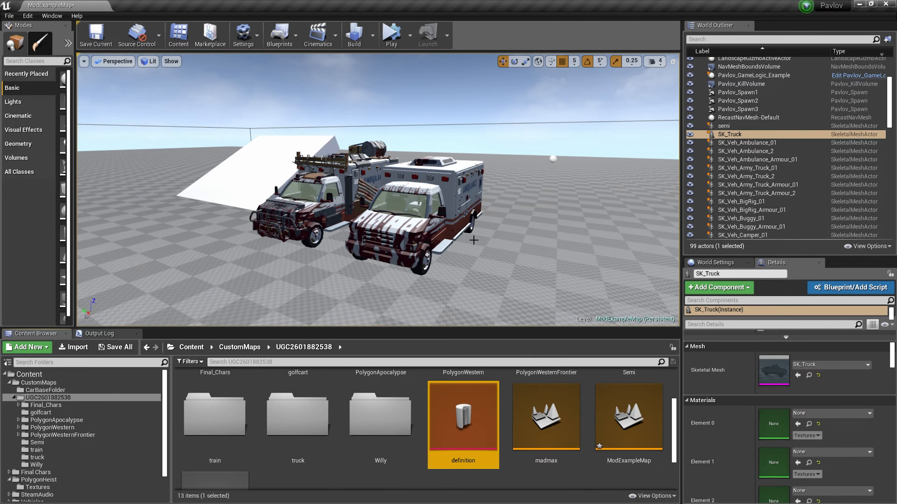
Step: Select the unarmoured ambulance in the level and locate its skeletal mesh, physics asset and skeleton among the project assets
right_click_drag(474, 240, 450, 307)
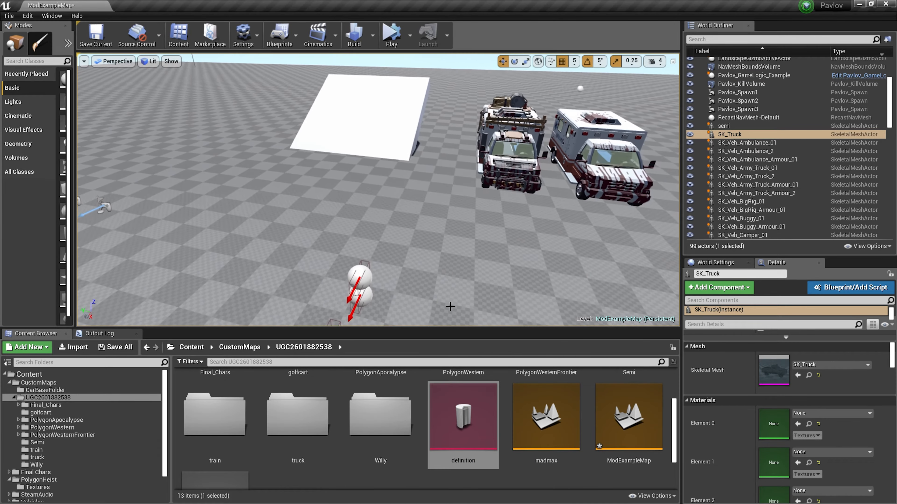
left_click_drag(393, 328, 393, 300)
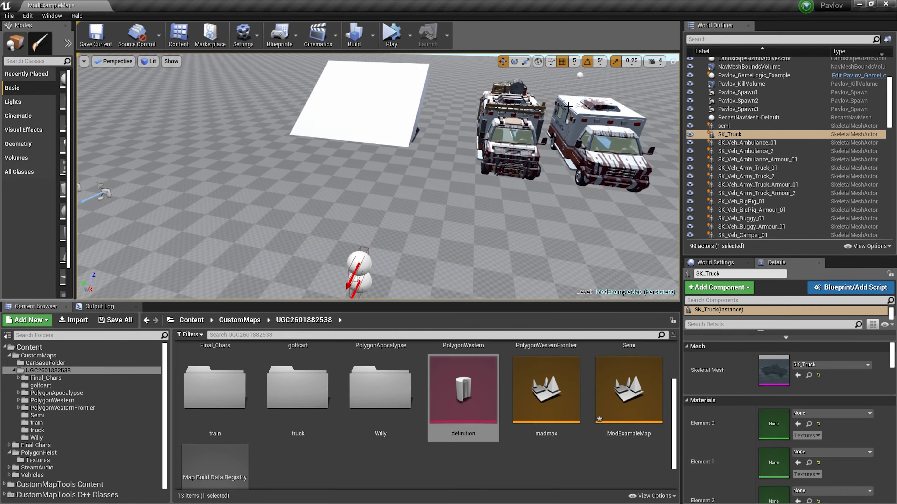
left_click(568, 106)
left_click(809, 375)
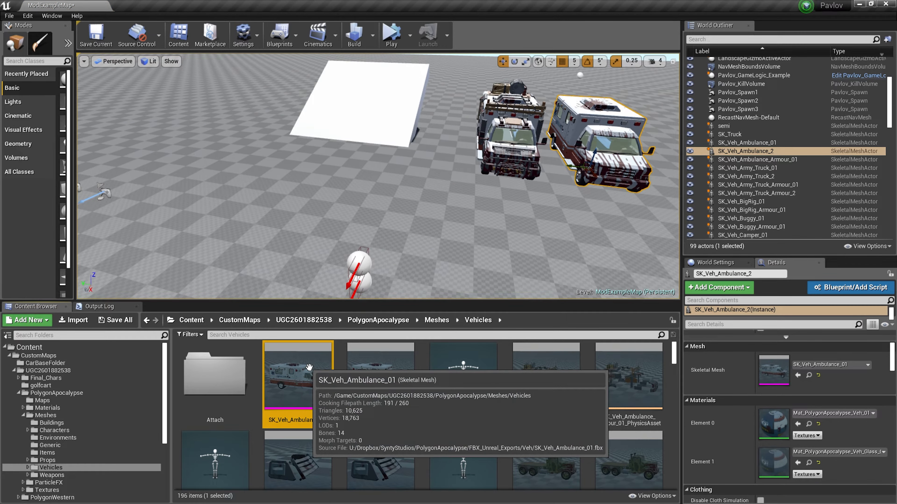
left_click(491, 373, "shift")
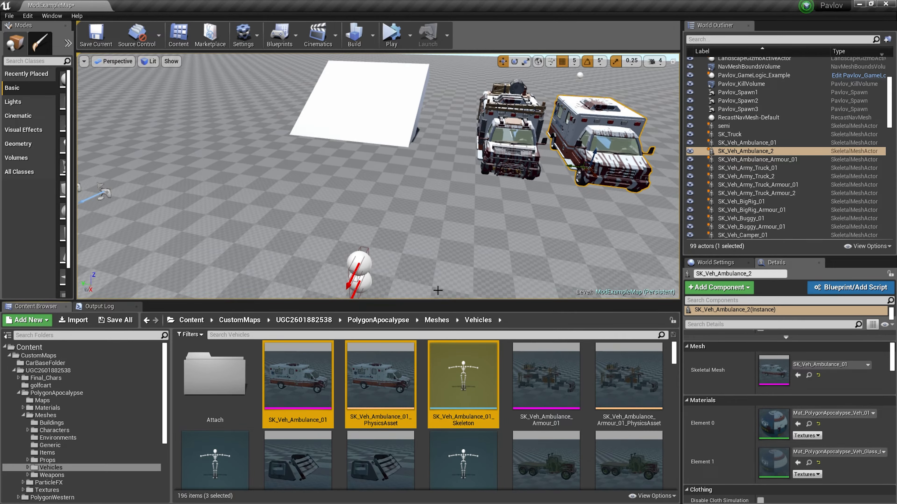
Step: Examine the bone hierarchy in the SK_Veh_Ambulance_01 skeleton asset and close it
double_click(463, 372)
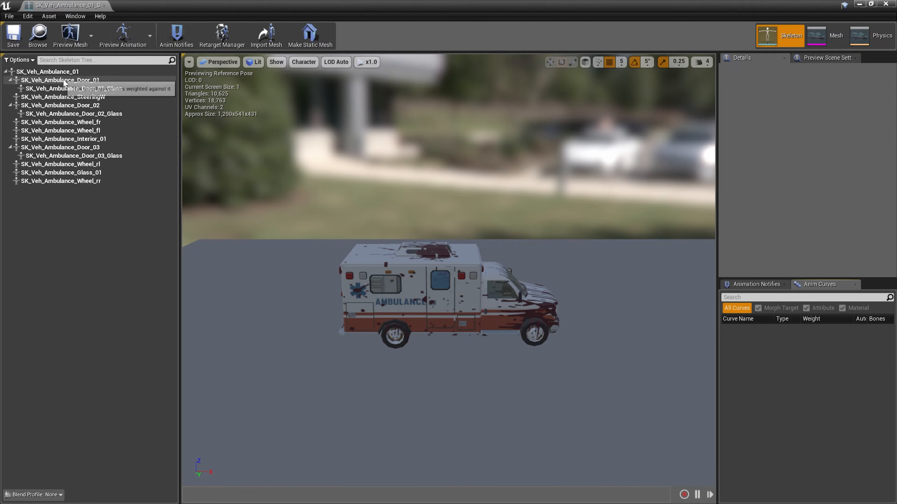
left_click(65, 81)
left_click(95, 180, "shift")
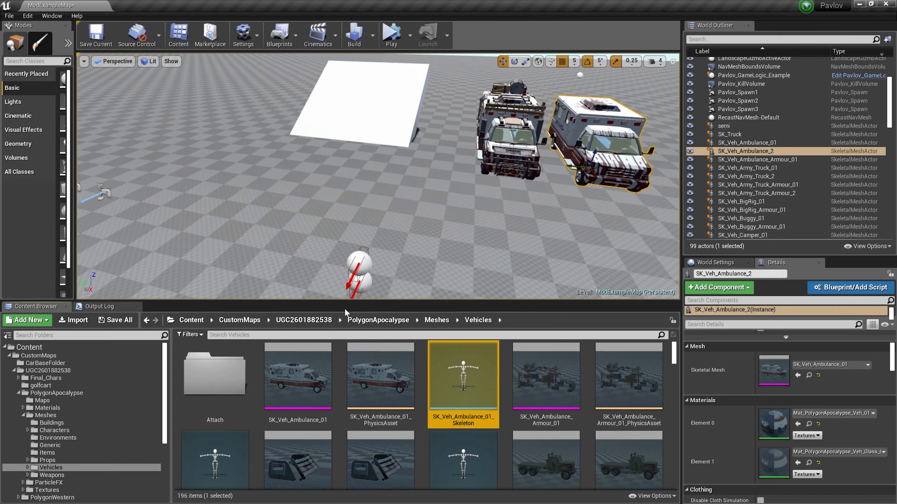
Step: Export the SK_Veh_Ambulance_01 skeletal mesh as the FBX file ambu into Mad Max\car exports, keeping the default FBX 2013 options
left_click(302, 379)
right_click(302, 379)
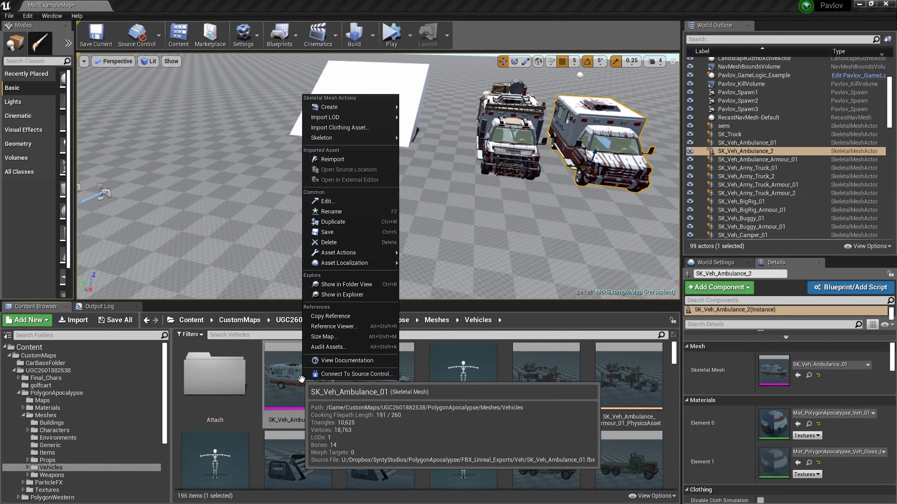
mouse_move(354, 254)
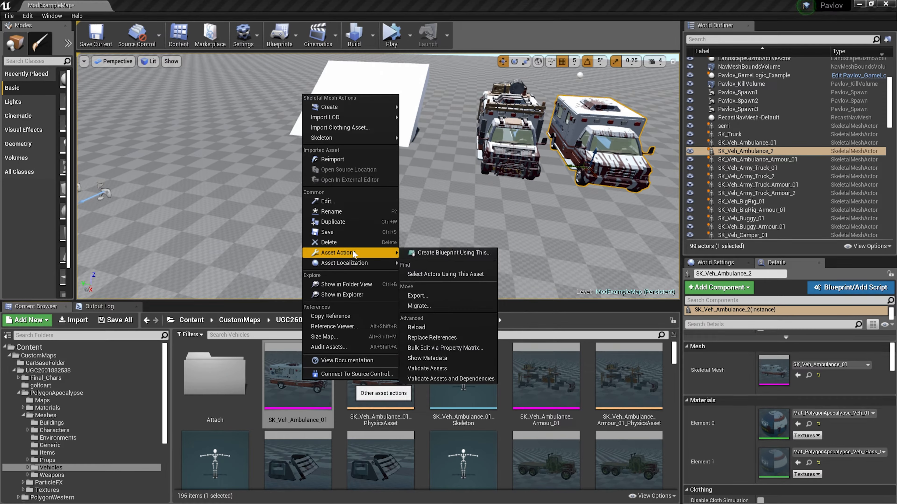
left_click(447, 299)
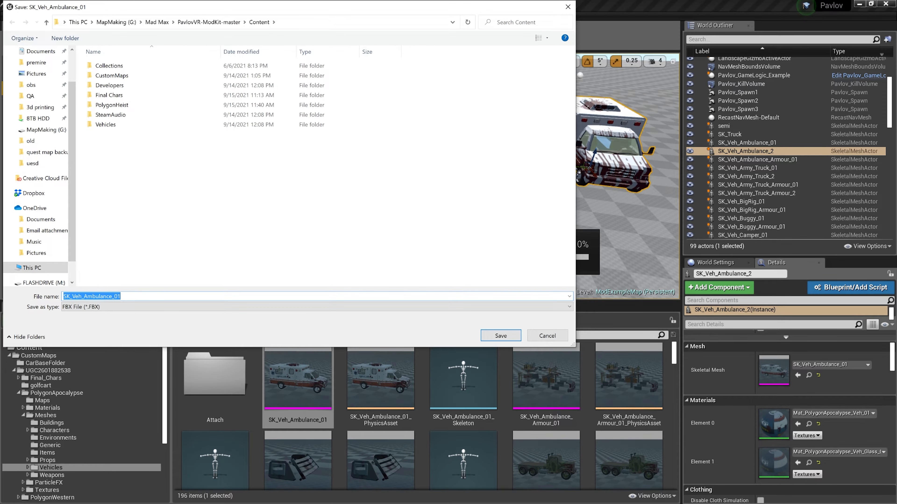
type("ambu")
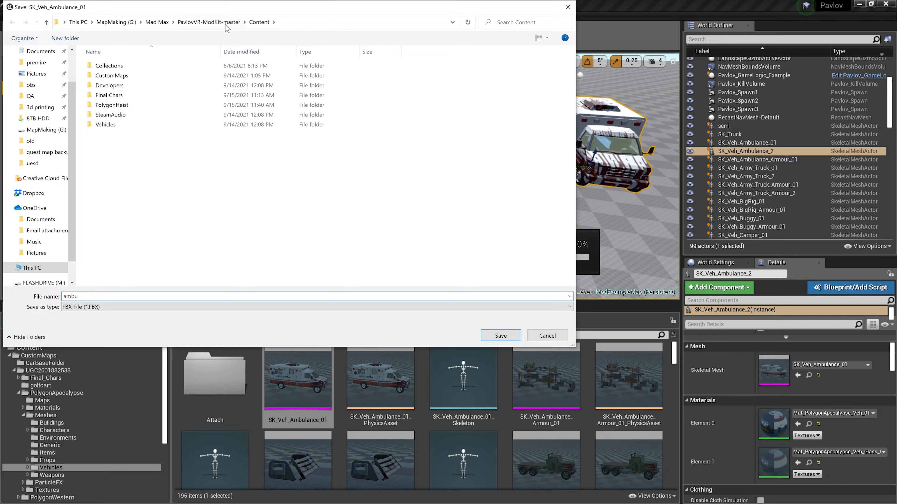
left_click(156, 22)
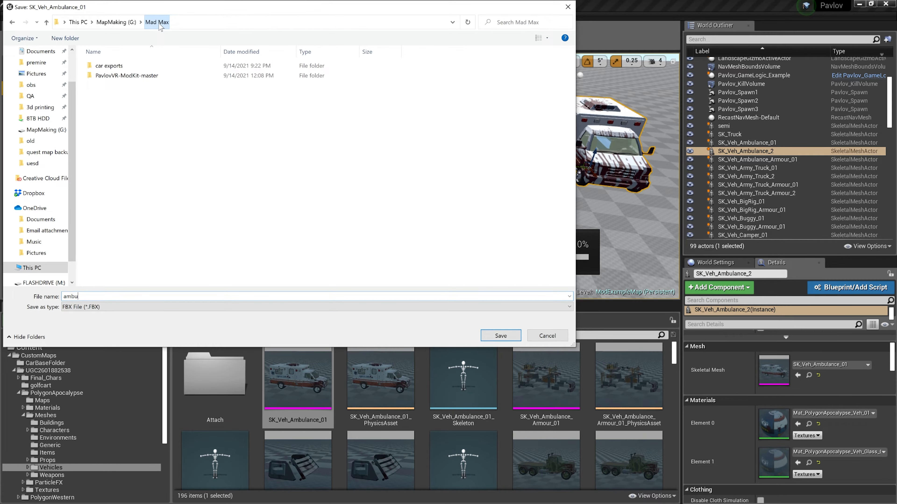
double_click(168, 67)
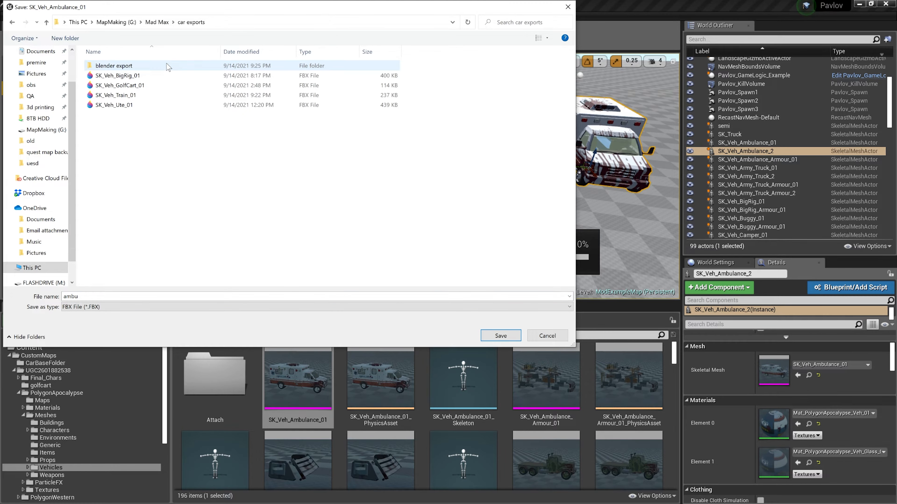
left_click(504, 337)
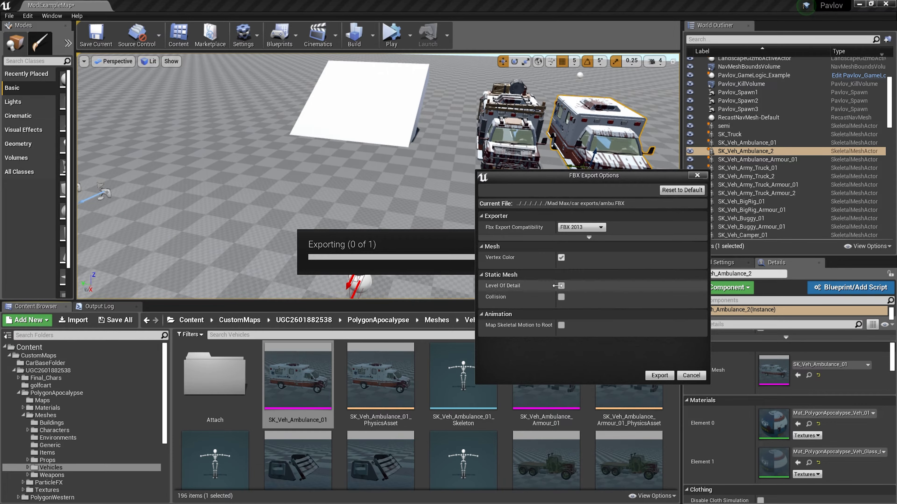
left_click(653, 374)
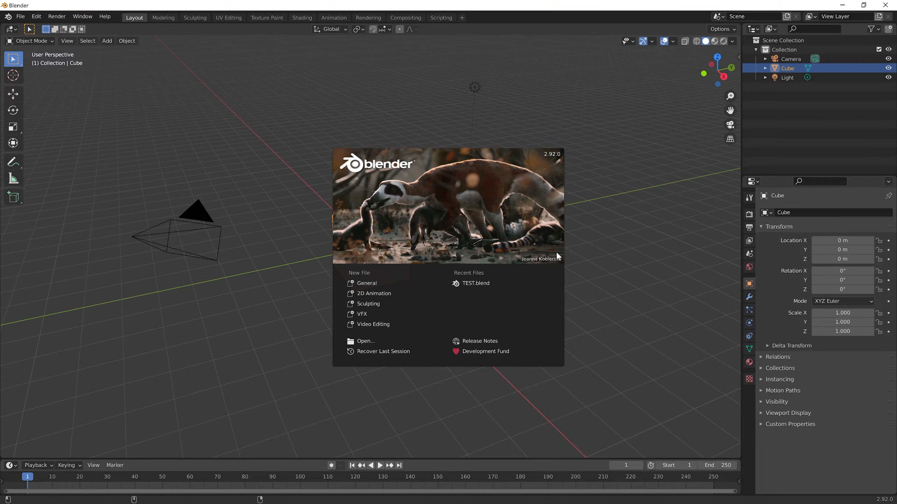
Step: In Blender, dismiss the splash screen and delete the default camera, cube and light
left_click(252, 156)
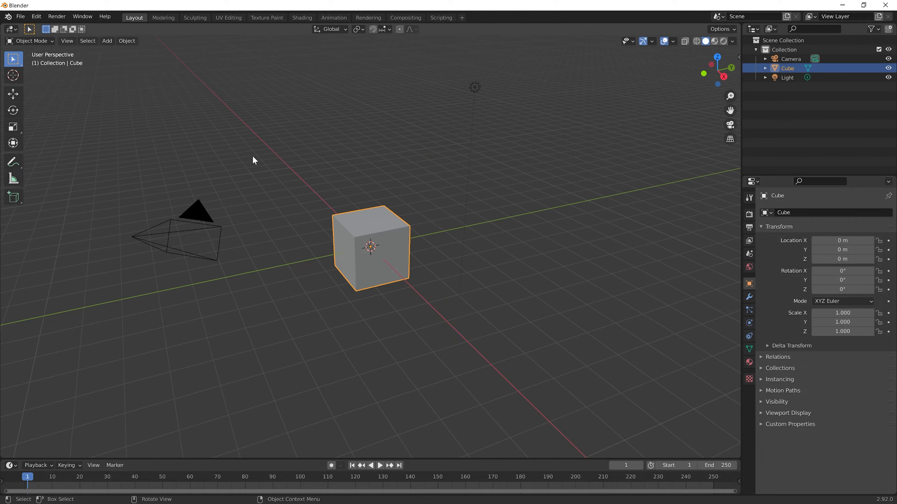
key("a")
key("Delete")
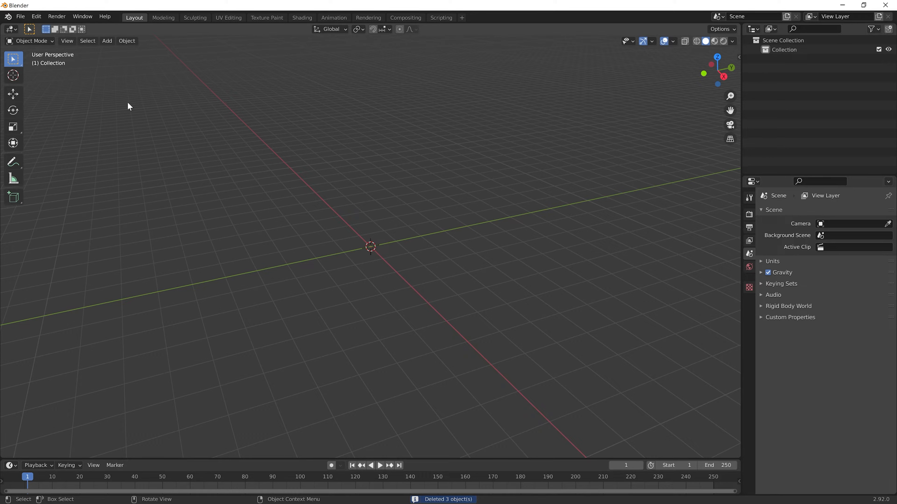
Step: Import ambu.FBX from G:\Mad Max\car exports into the empty scene with the default import settings
left_click(21, 17)
mouse_move(67, 143)
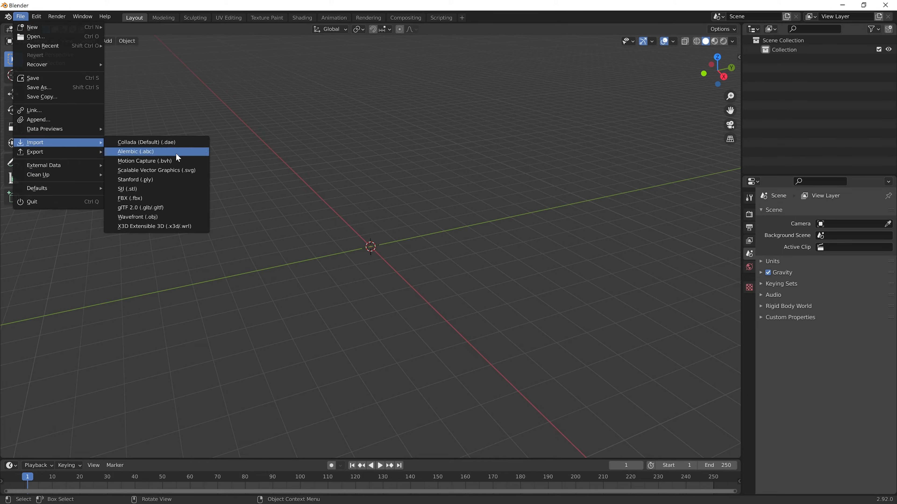
left_click(188, 199)
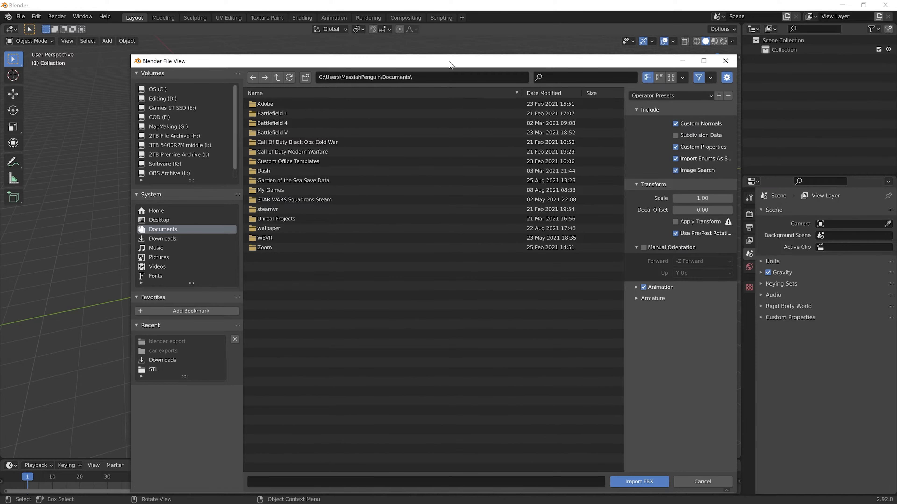
left_click(179, 125)
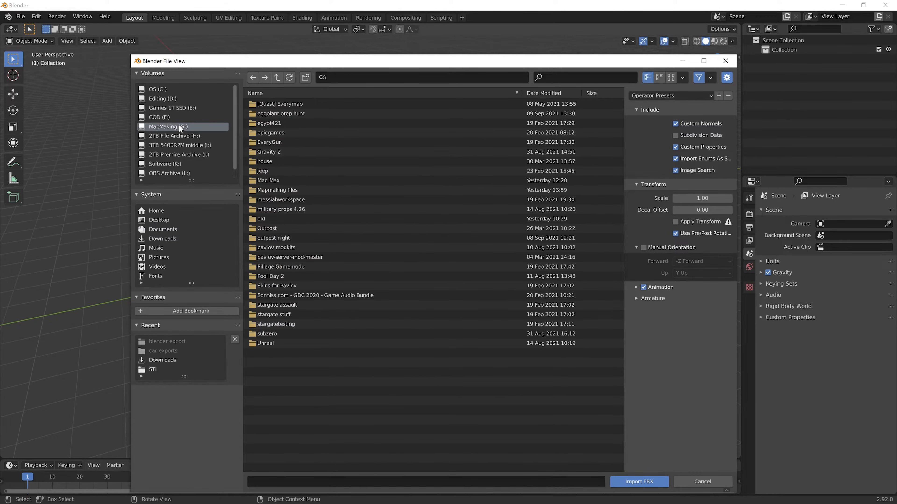
double_click(283, 179)
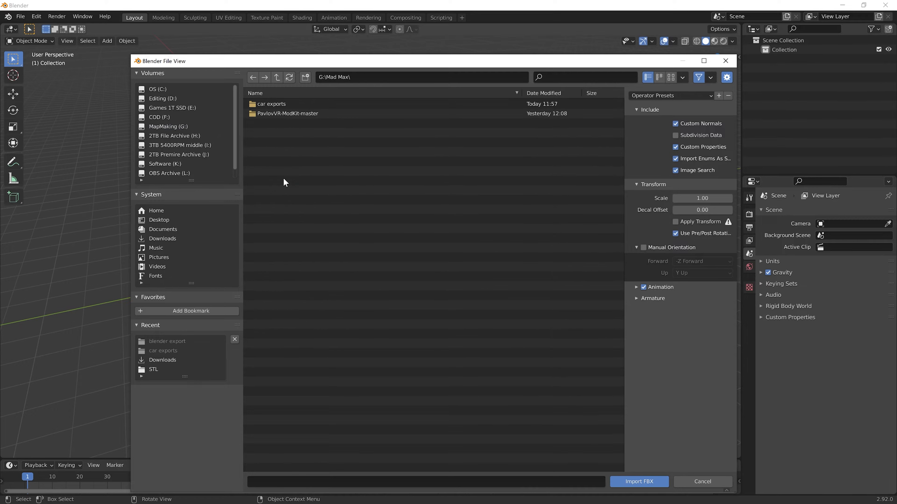
double_click(275, 104)
left_click(285, 113)
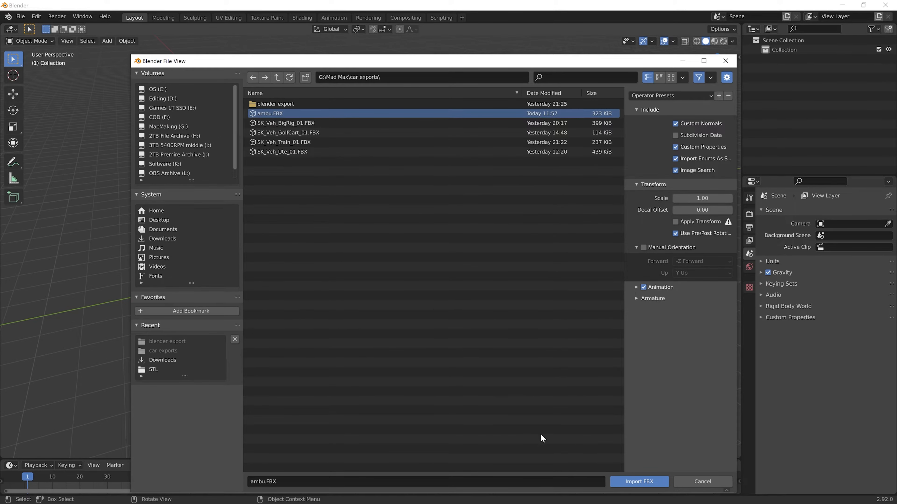
left_click(623, 479)
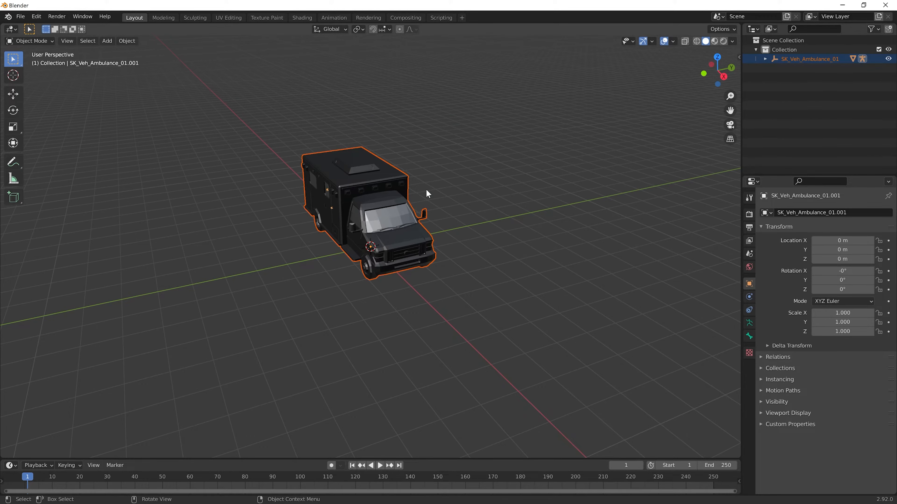
Step: Expand the imported ambulance's hierarchy down to the bones of its armature
scroll(428, 193, "up", 2)
left_click(765, 58)
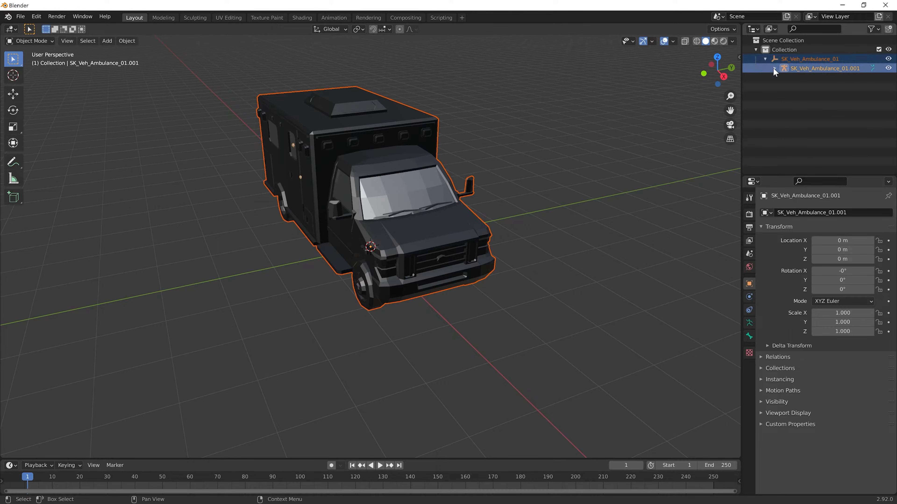
left_click(774, 69)
left_click(784, 87)
Step: Switch the ambulance armature to Pose Mode and expand its Pose entry to list the bones
left_click(42, 41)
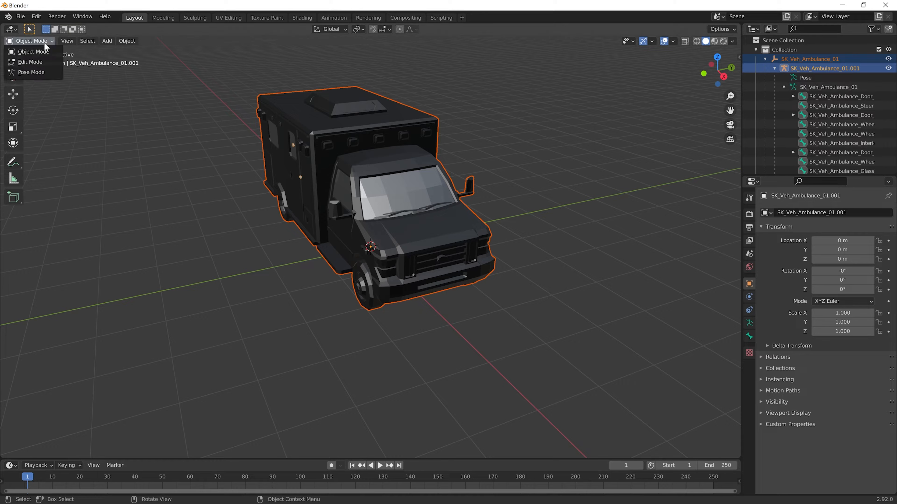
left_click(35, 61)
left_click(31, 41)
left_click(43, 71)
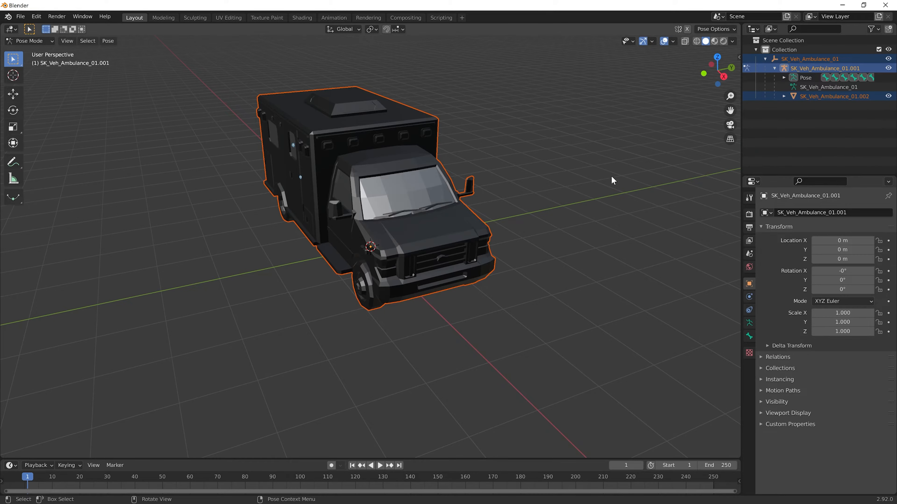
left_click(783, 78)
scroll(812, 116, "down", 2)
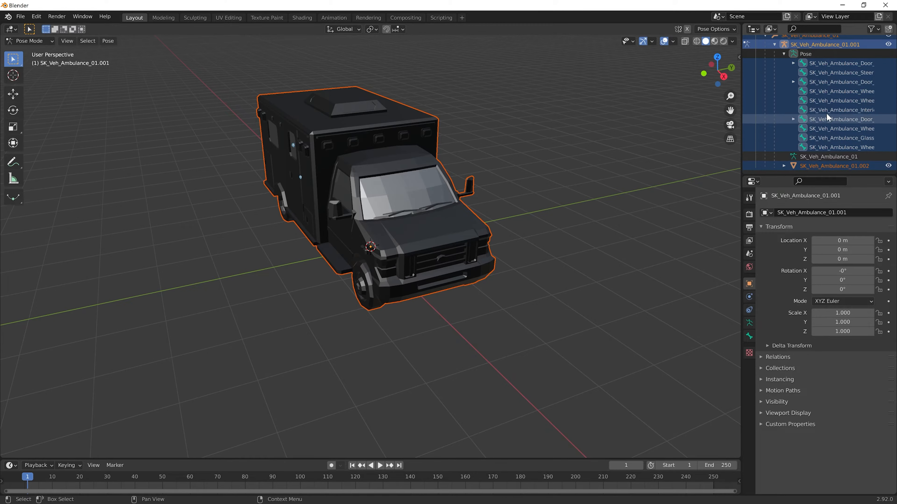
Step: Show the ambulance in wireframe, select the front-left wheel, interior and rear-left wheel bones, and widen the outliner to read full bone names
left_click(821, 101)
mouse_move(584, 224)
middle_mouse_down()
mouse_move(533, 195)
mouse_move(484, 213)
mouse_move(238, 236)
middle_mouse_up()
left_click(695, 42)
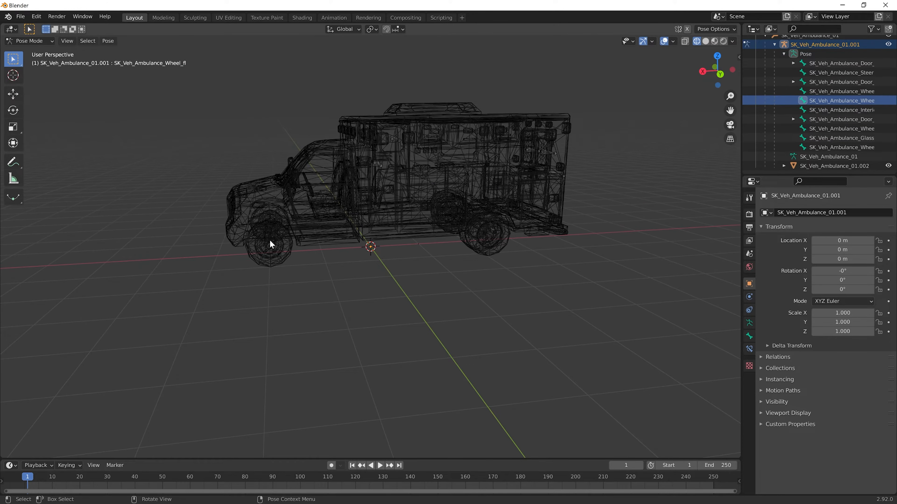
left_click(828, 110)
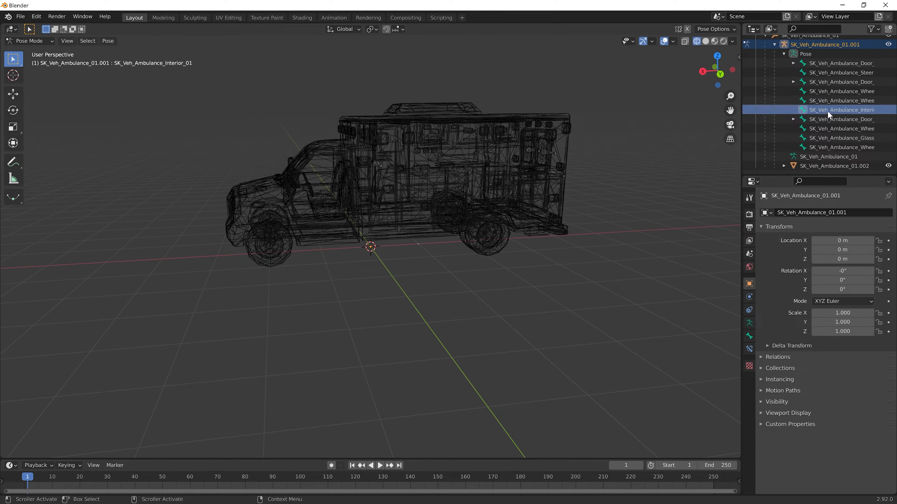
left_click(828, 128)
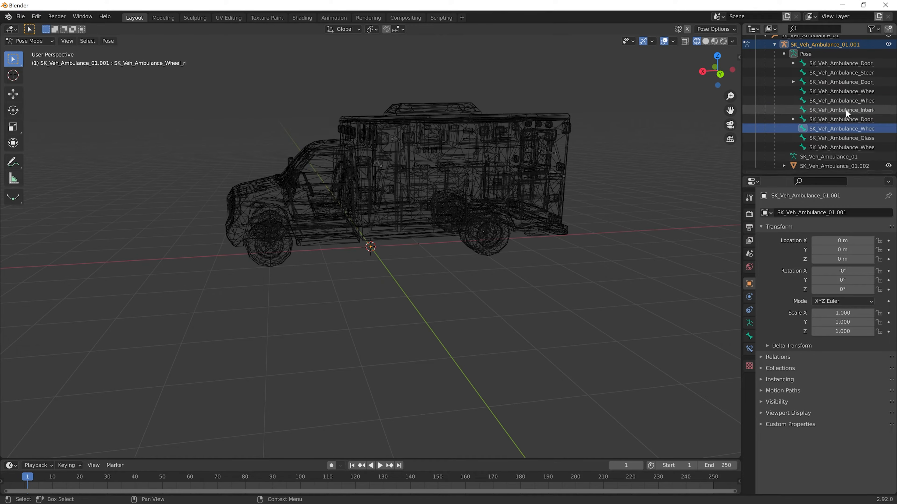
left_click_drag(740, 103, 643, 108)
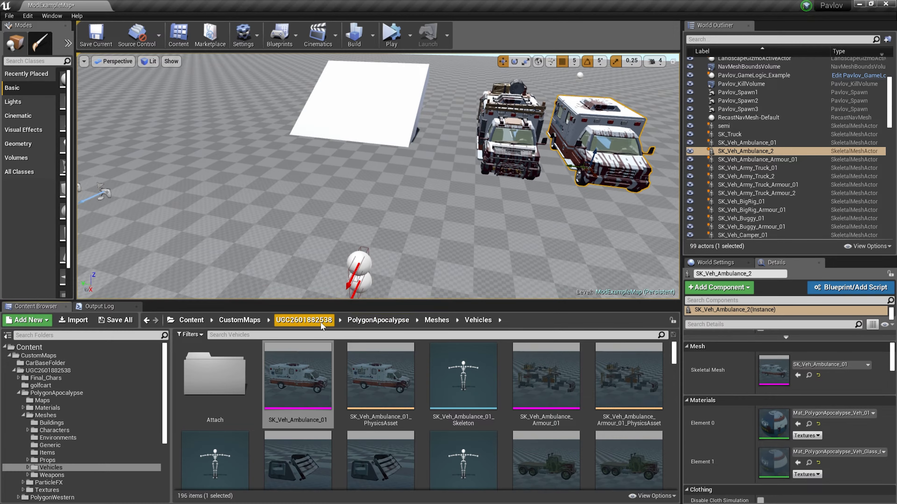
left_click(304, 320)
scroll(601, 442, "down", 1)
double_click(374, 411)
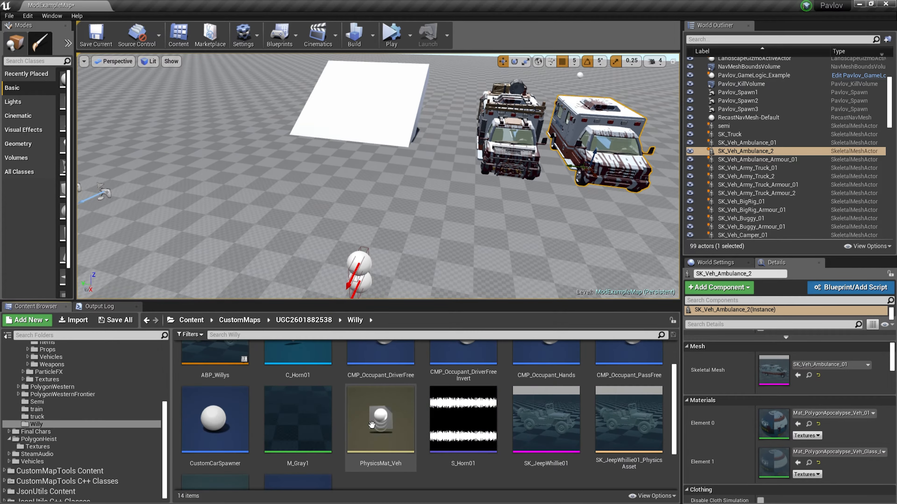
scroll(423, 424, "down", 2)
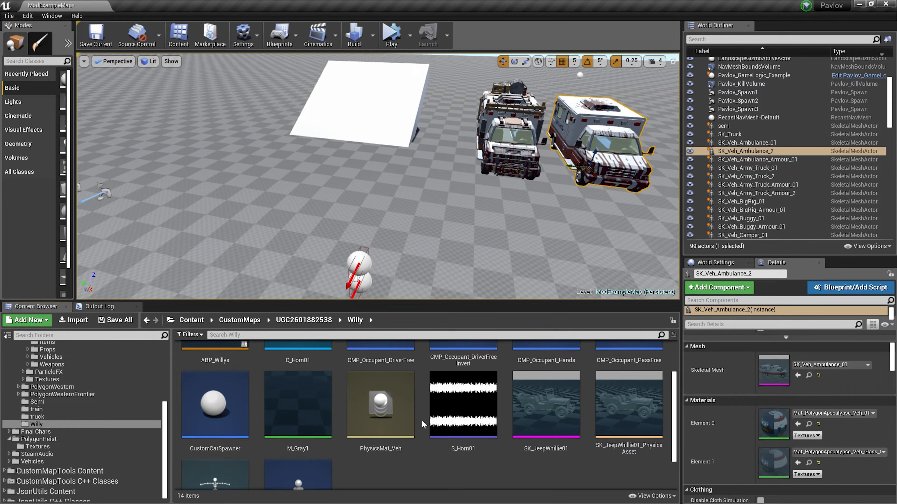
left_click(571, 403)
double_click(571, 403)
left_click(742, 36)
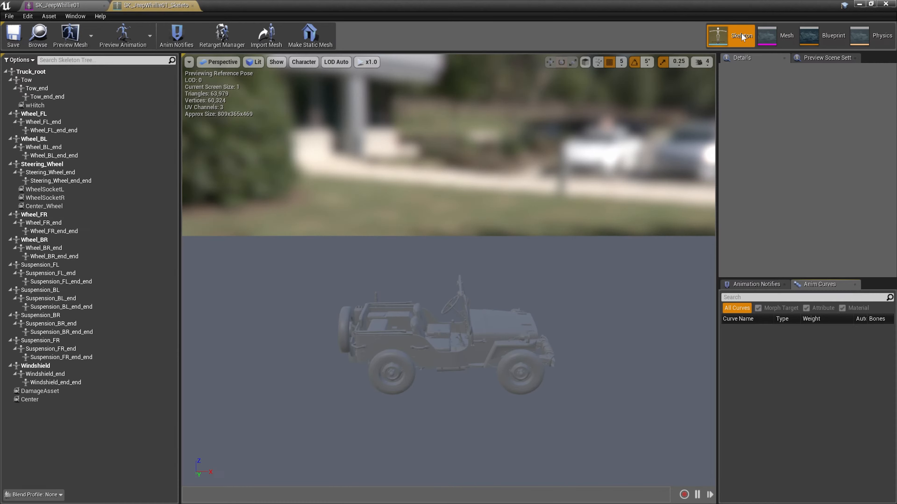
Step: Collapse the Tow, wheel, steering wheel, suspension and windshield branches under Truck_root in the jeep's skeleton tree
left_click(10, 80)
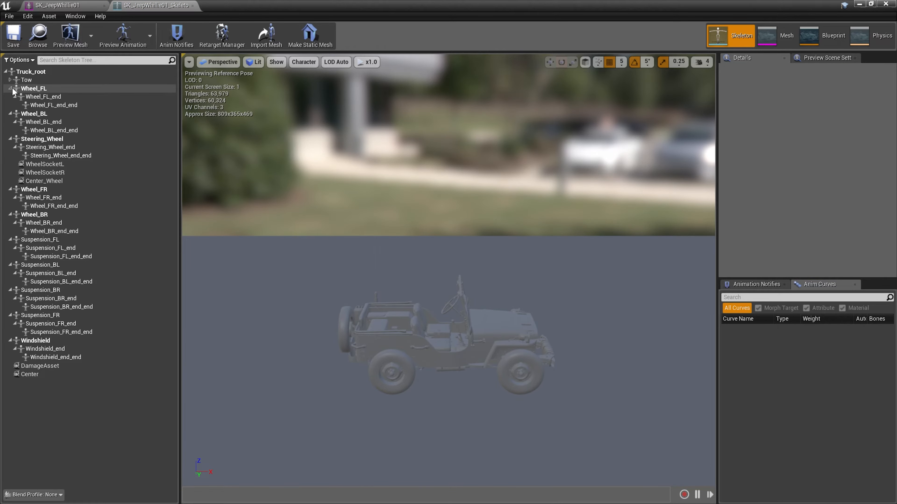
left_click(10, 89)
left_click(10, 97)
left_click(10, 106)
left_click(9, 114)
left_click(10, 121)
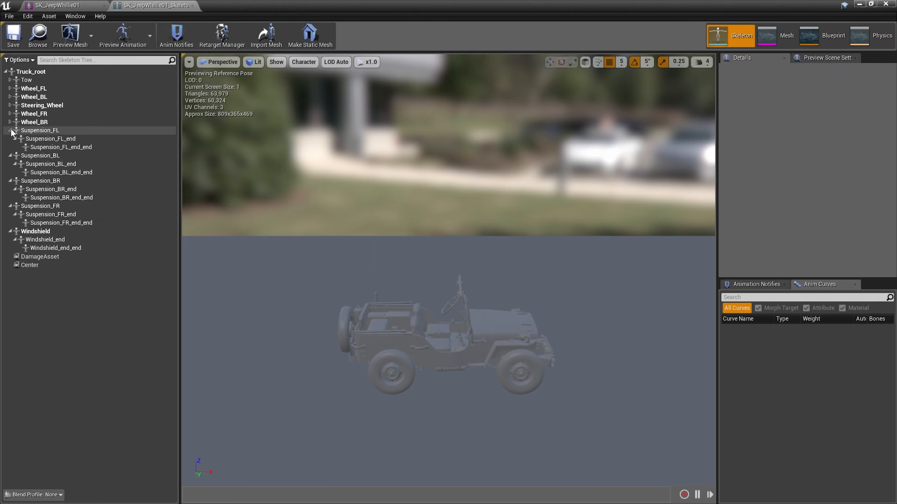
left_click(10, 130)
left_click(10, 139)
left_click(10, 147)
left_click(10, 156)
left_click(10, 164)
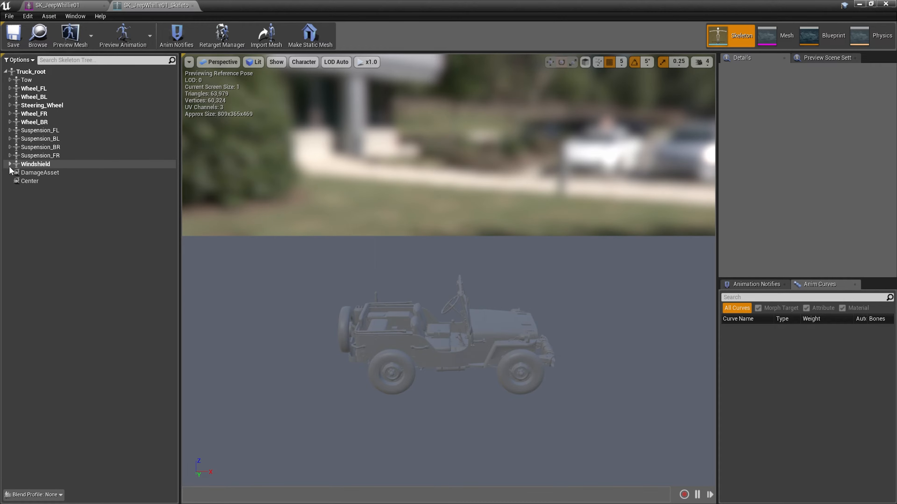
Step: Highlight Truck_root, Steering_Wheel and the four wheel bones as the naming reference, and move the skeleton editor window aside
left_click(48, 122)
left_click(48, 88, "shift")
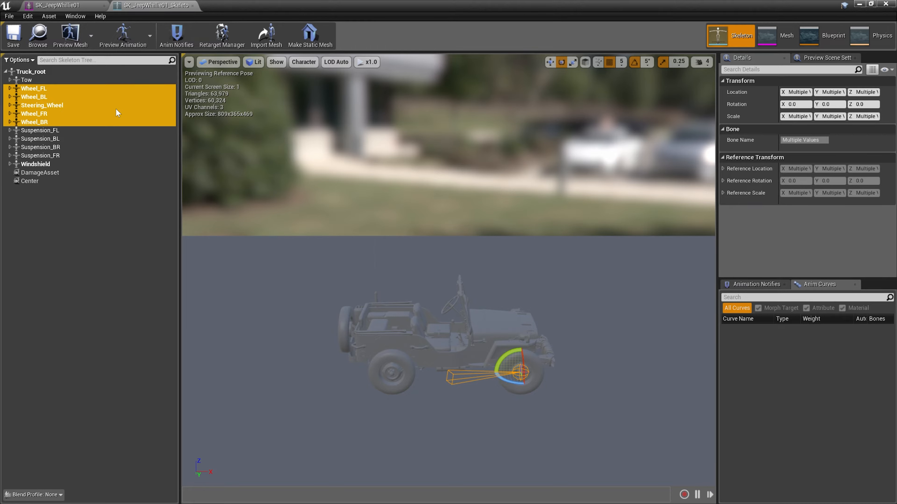
left_click(70, 71, "ctrl")
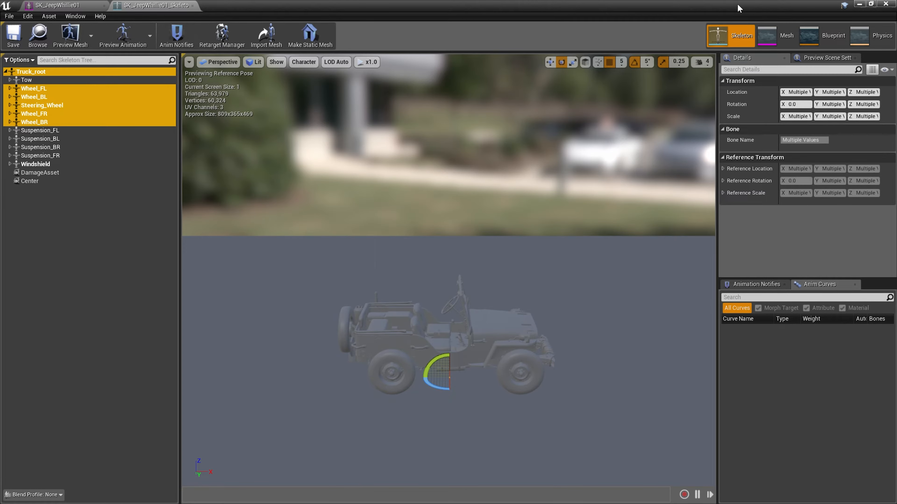
left_click_drag(731, 7, 2, 213)
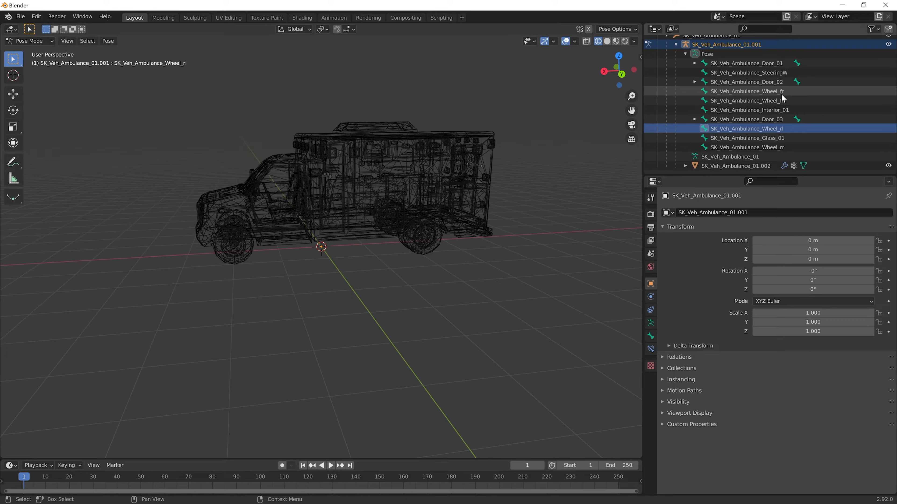
Step: In Blender, rename the ambulance's front-right wheel bone SK_Veh_Ambulance_Wheel_fr as Wheel_FR
left_click(772, 91)
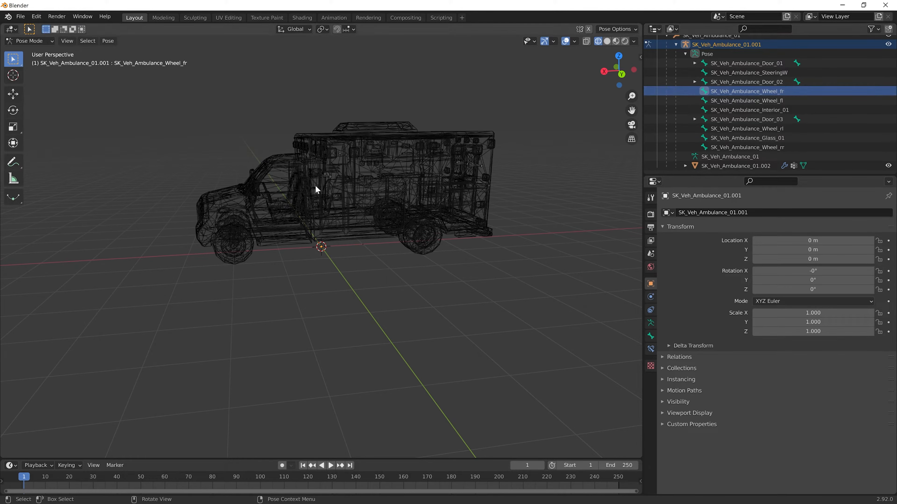
middle_click_drag(317, 186, 429, 223)
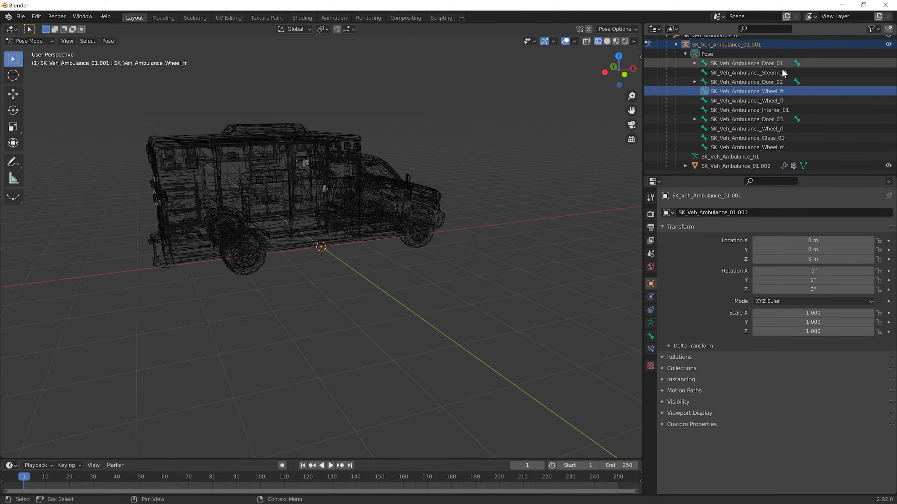
double_click(777, 92)
scroll(777, 93, "up", 1)
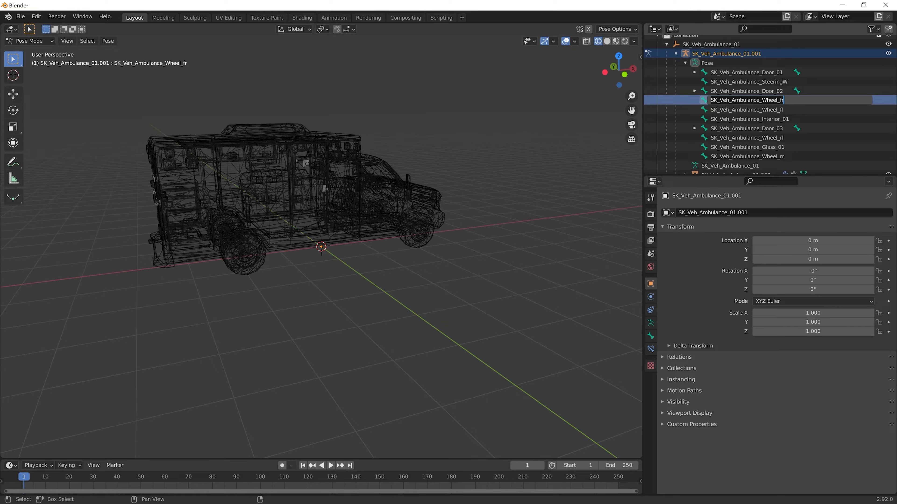
type("Wheel_")
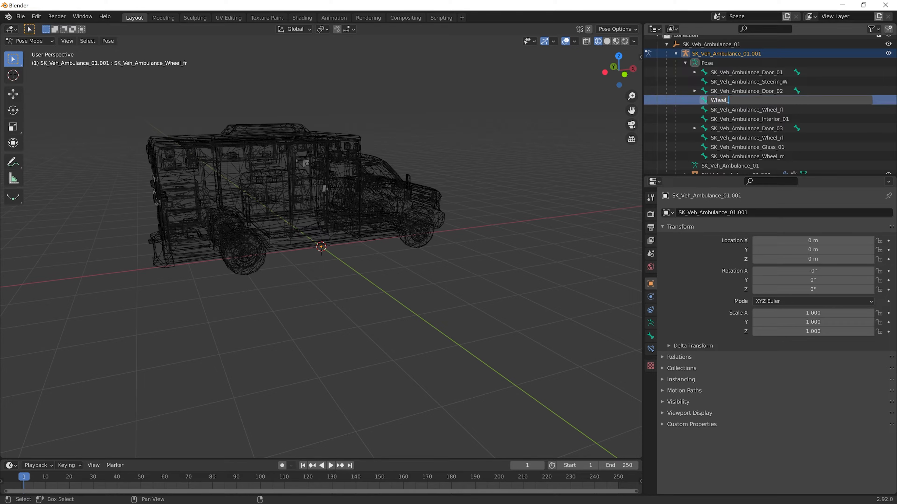
type("FR")
key("Return")
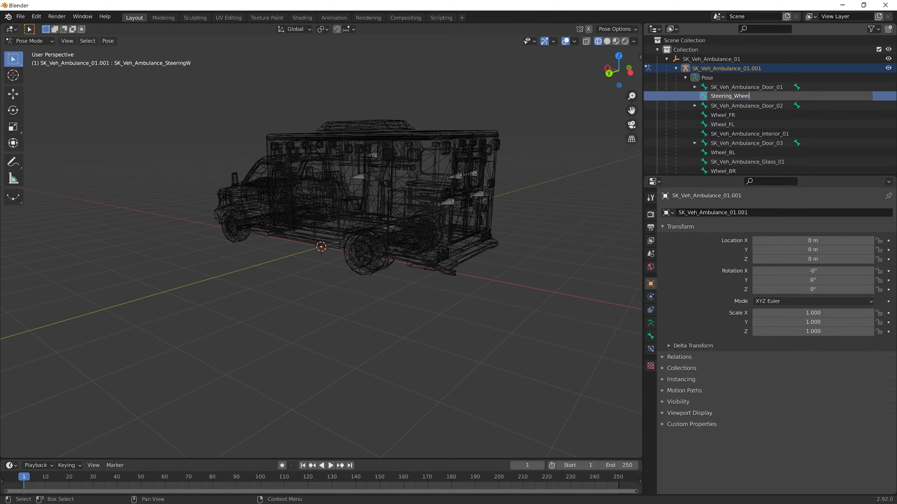
Step: Rename the armature object SK_Veh_Ambulance_01.001 as Truck_root
left_click(727, 68)
double_click(726, 68)
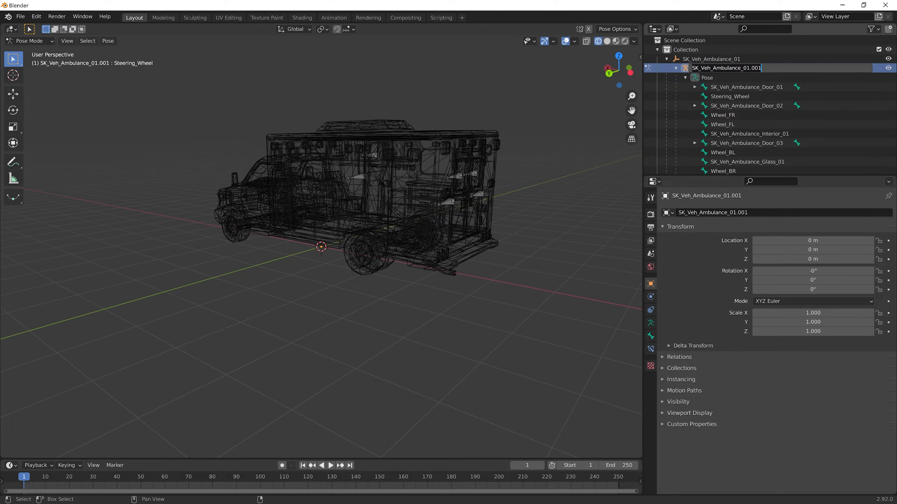
type("Truck")
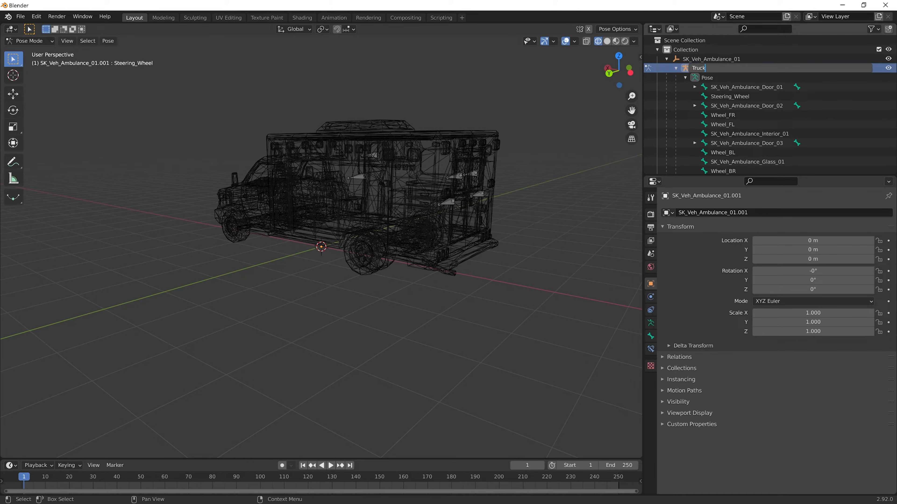
type("_root")
key("Return")
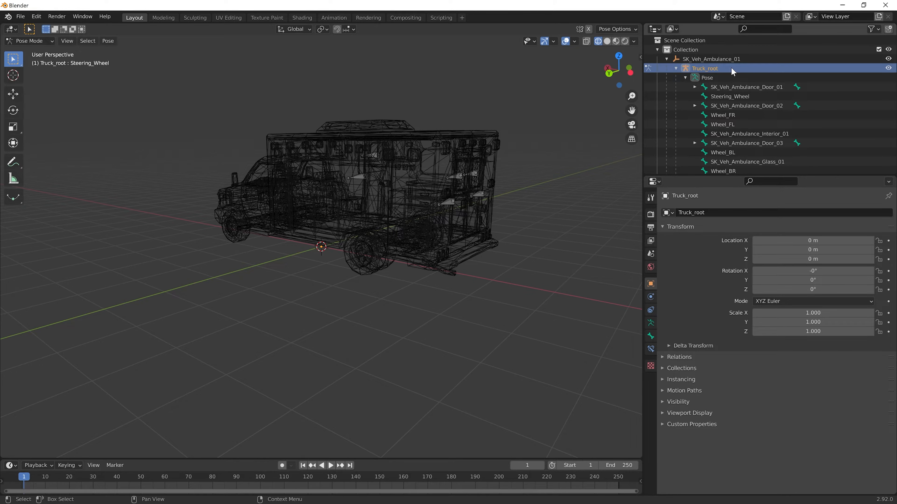
Step: Rename the armature's parent empty SK_Veh_Ambulance_01 as Truck_root
double_click(730, 59)
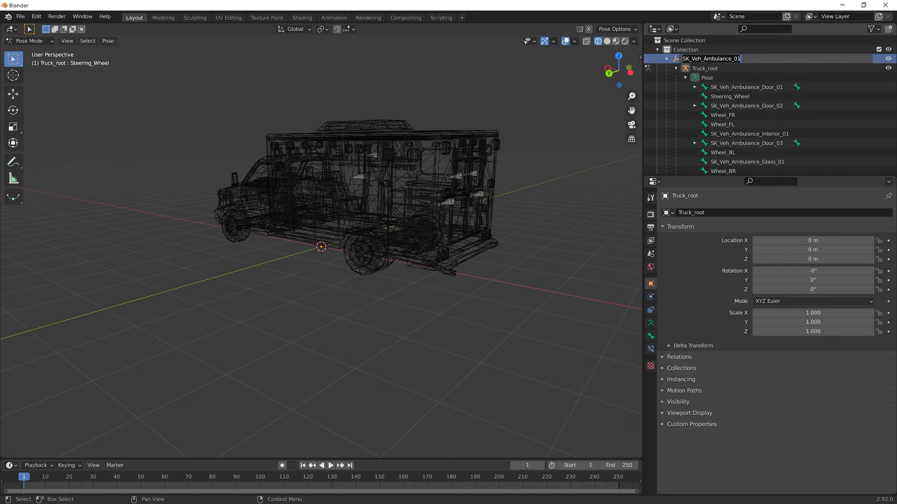
type("Truck_r")
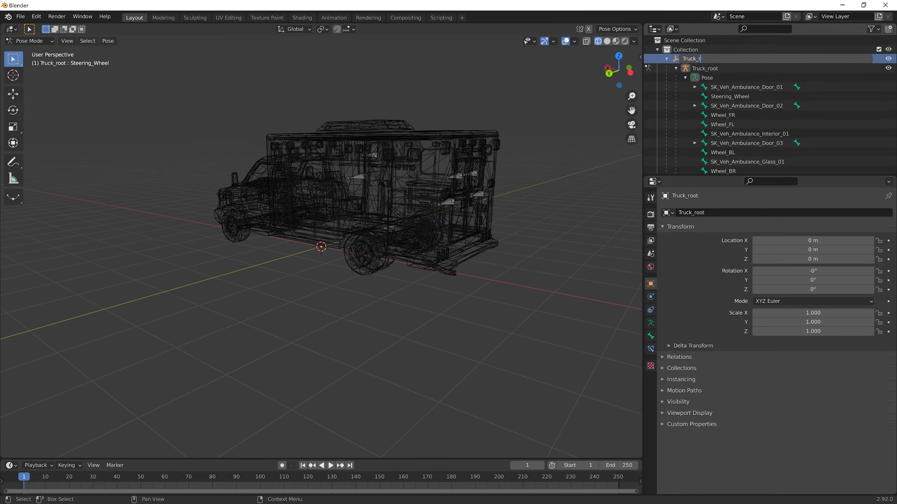
type("oot")
key("Return")
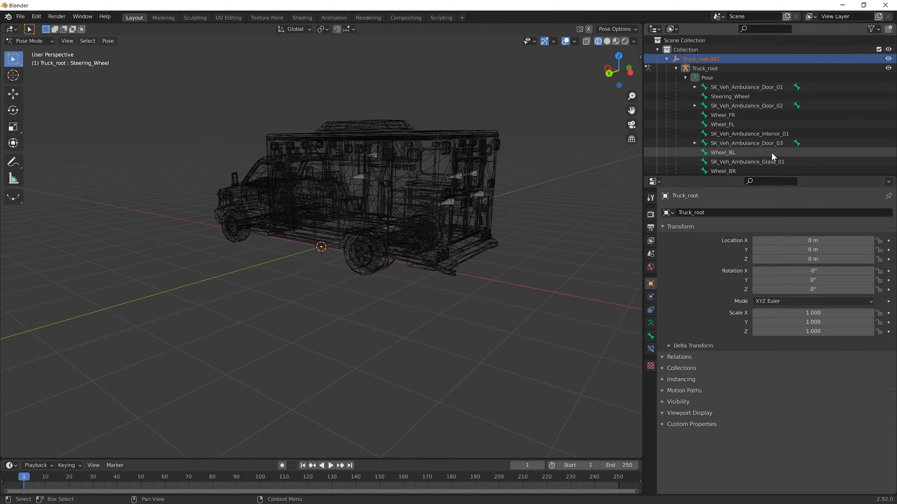
Step: Select the Truck_root armature and return the viewport to solid shading to inspect the ambulance from several sides
scroll(726, 72, "down", 1)
left_click(706, 58)
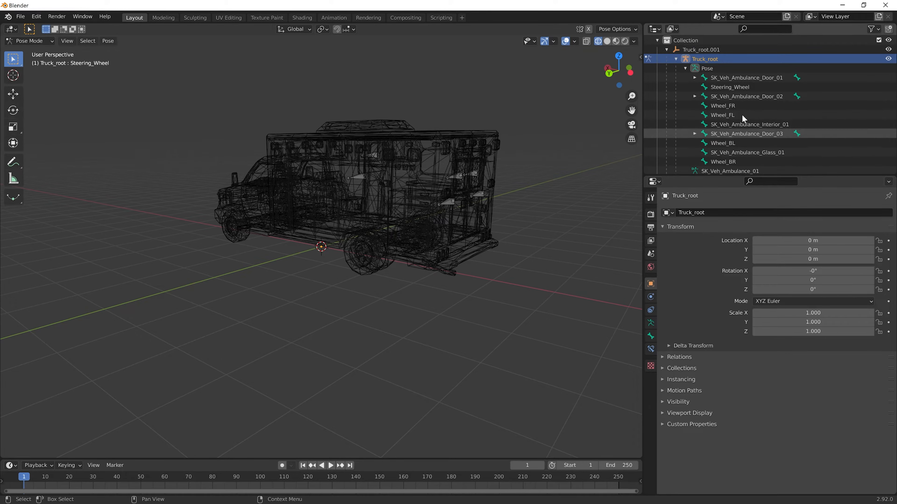
scroll(751, 110, "down", 1)
scroll(752, 113, "up", 2)
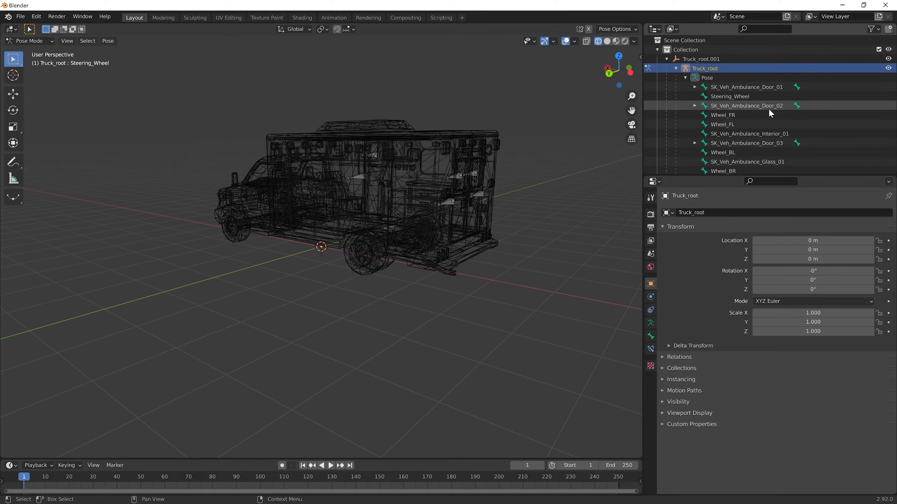
left_click(607, 41)
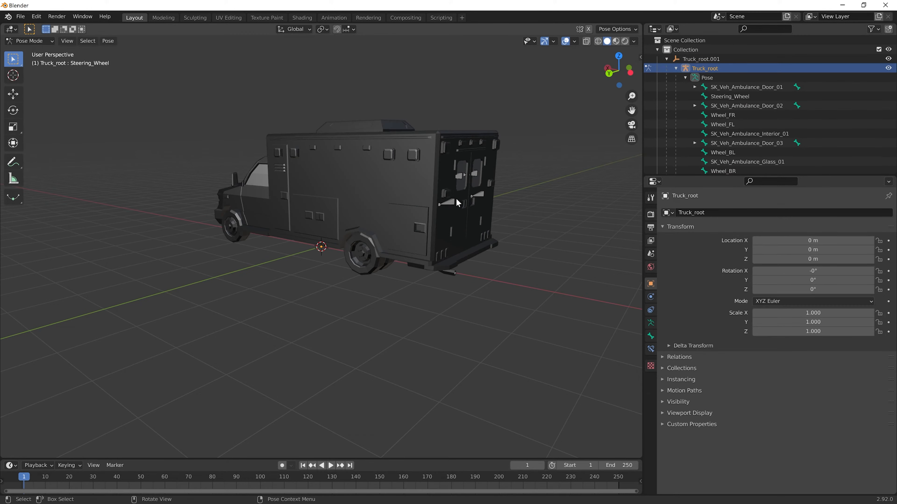
mouse_move(457, 199)
middle_mouse_down()
mouse_move(364, 156)
mouse_move(427, 190)
middle_mouse_up()
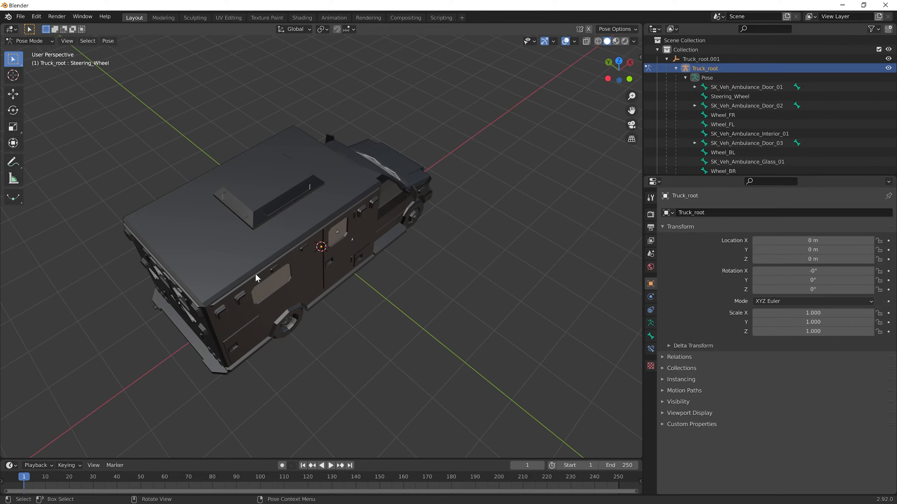
middle_click_drag(258, 280, 430, 267)
Step: Start an FBX export of the scene, widen the export options area and name the file ambu.fbx
left_click(22, 17)
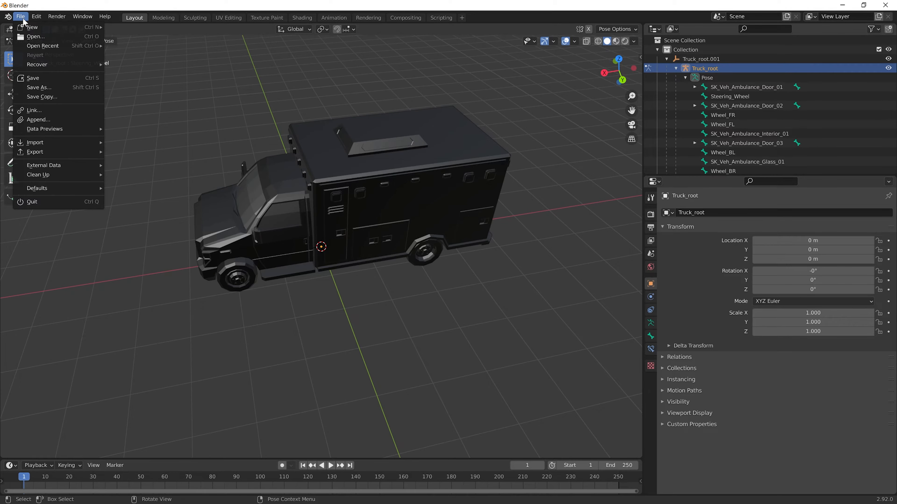
mouse_move(63, 157)
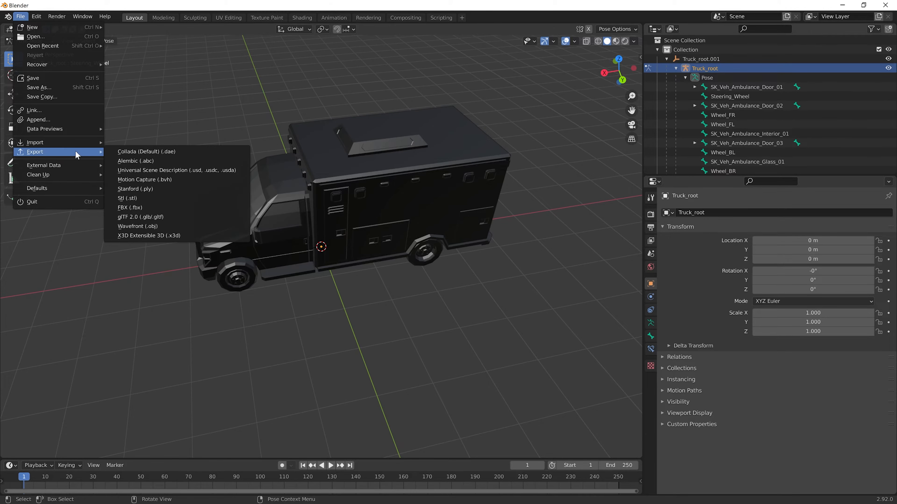
left_click(177, 205)
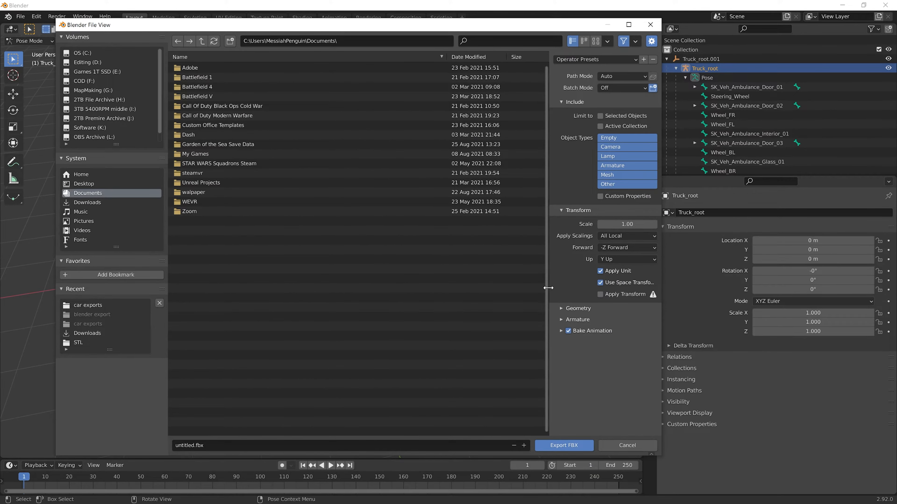
left_click_drag(547, 288, 472, 282)
left_click(180, 446)
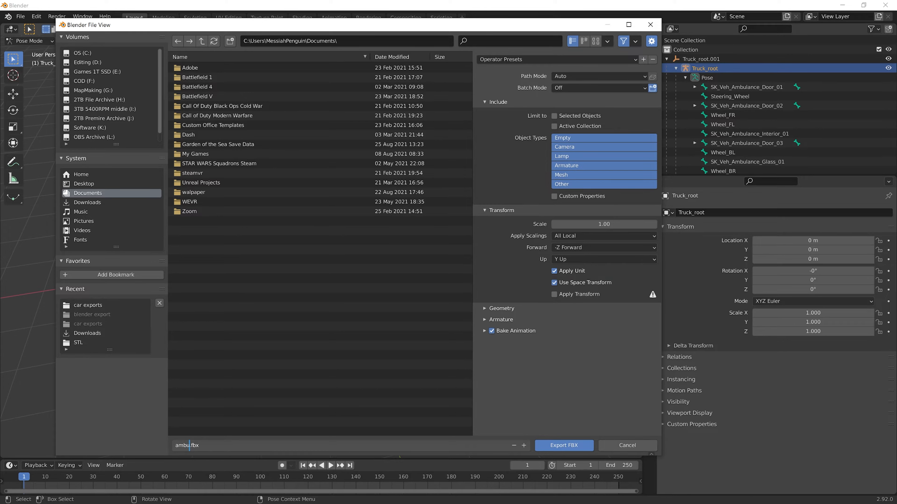
Step: Set the export destination to the folder G:\Mad Max\car exports\blender export
left_click(84, 91)
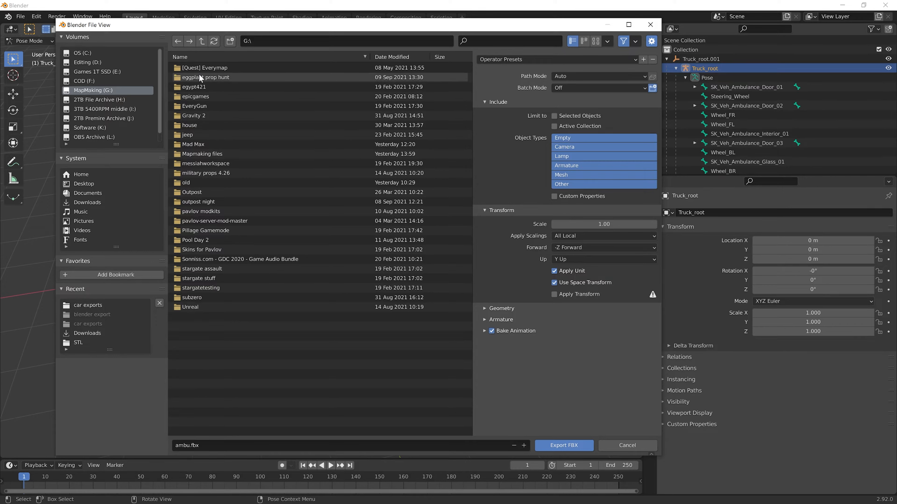
left_click(203, 141)
left_click(204, 64)
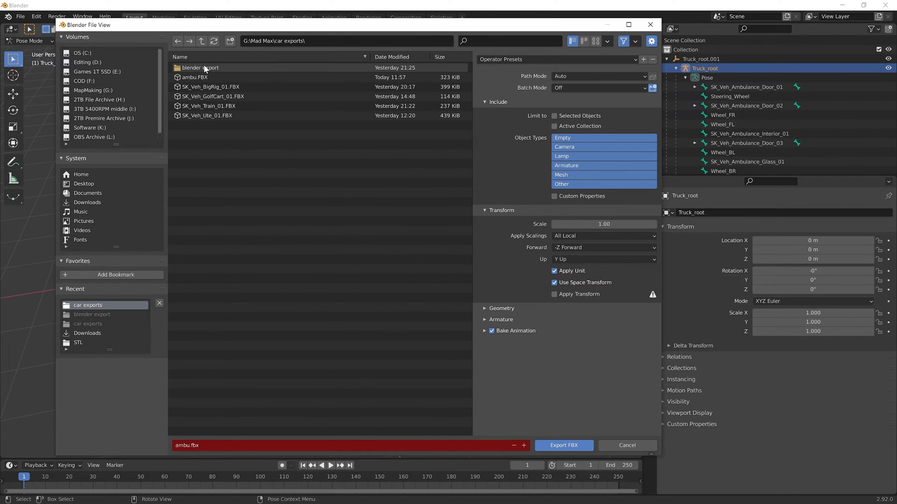
left_click(204, 64)
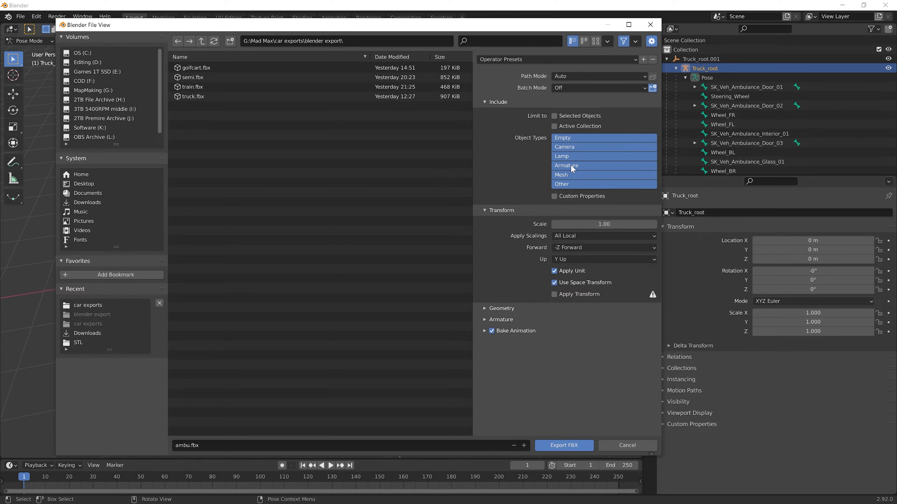
Step: Limit the exported object types to Armature, Mesh and Other, and turn off Add Leaf Bones in the armature options
left_click(592, 164)
left_click(579, 183)
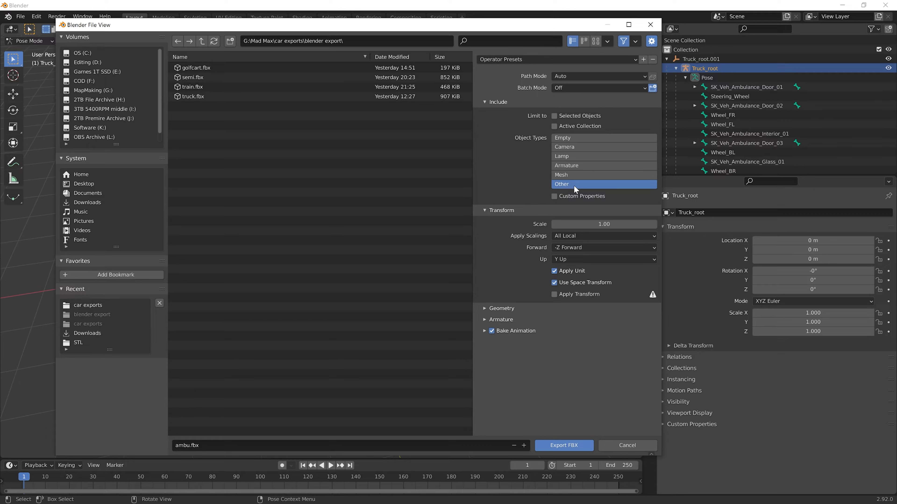
left_click(571, 175, "shift")
left_click(572, 165, "shift")
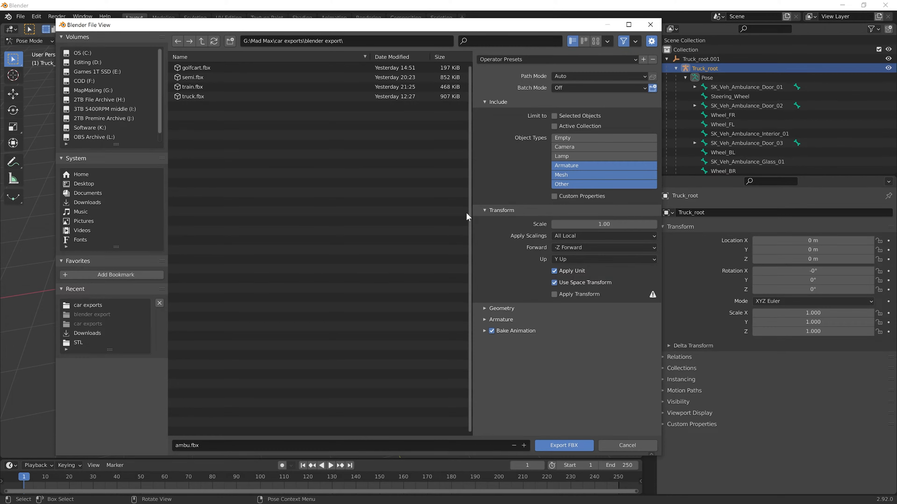
left_click(484, 320)
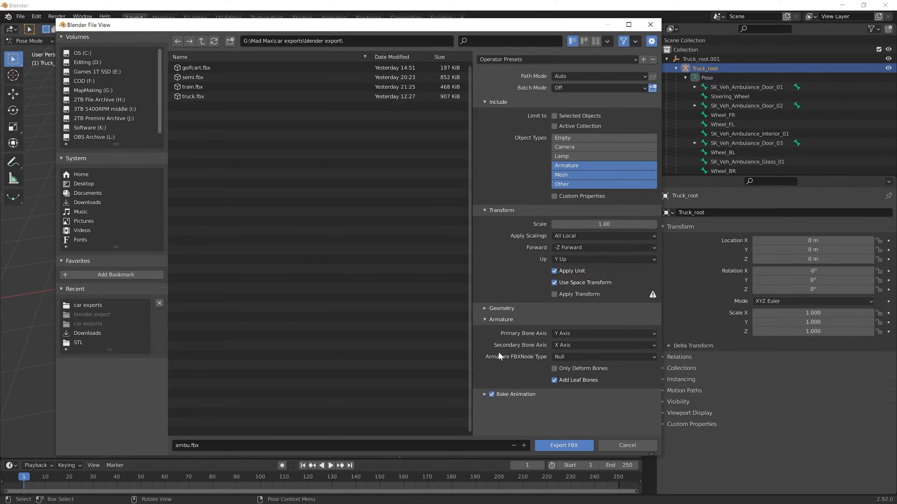
left_click(556, 382)
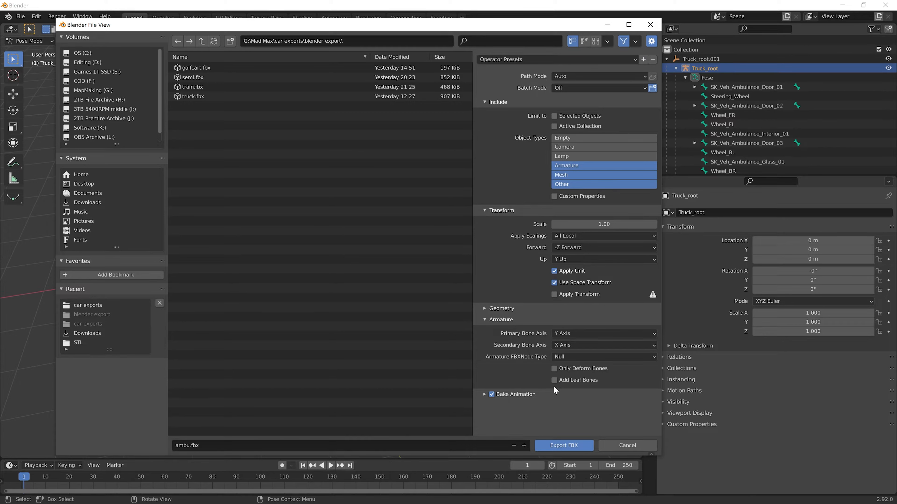
Step: Check the geometry options, export ambu.fbx, and quit Blender without saving the scene
left_click(484, 319)
left_click(484, 308)
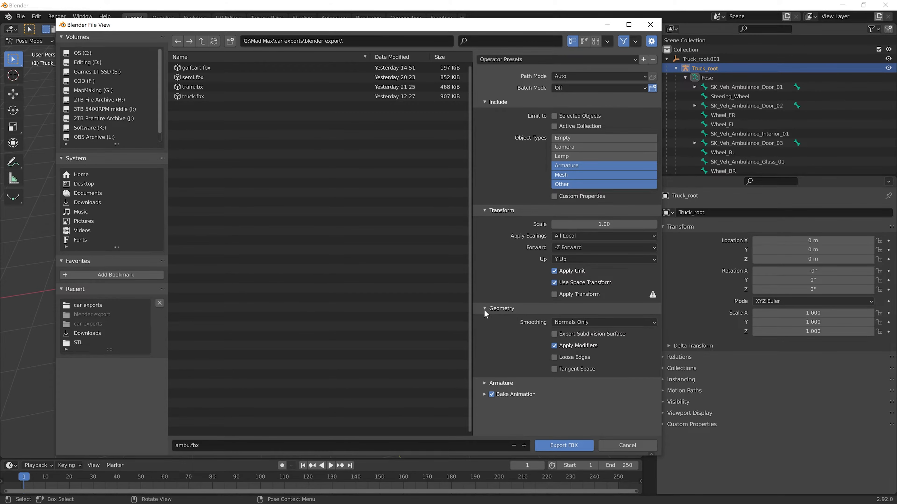
left_click(484, 309)
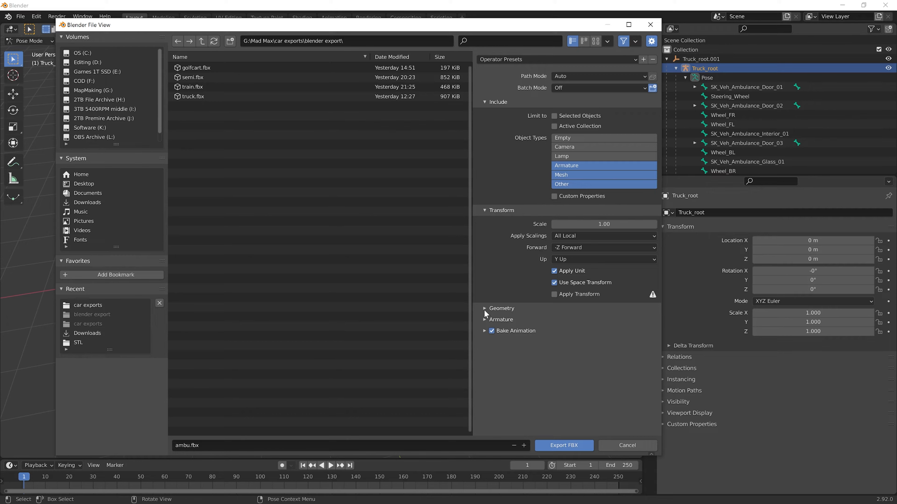
left_click(571, 447)
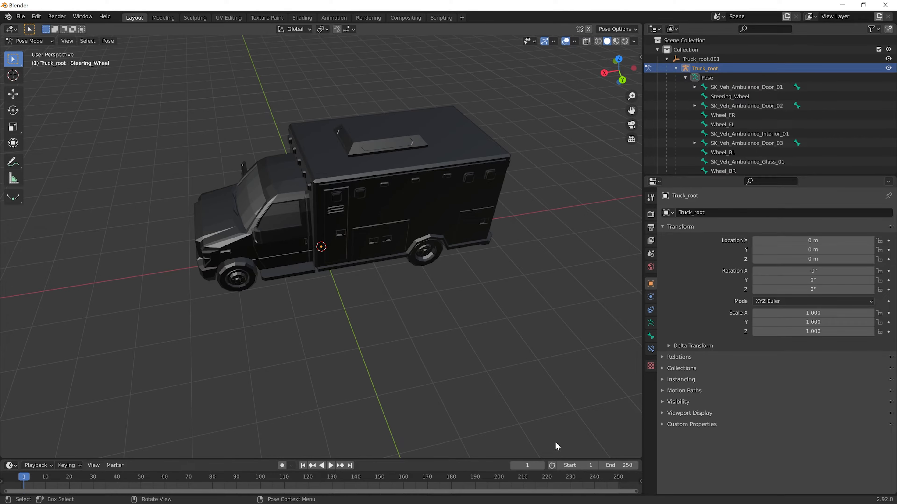
left_click(890, 4)
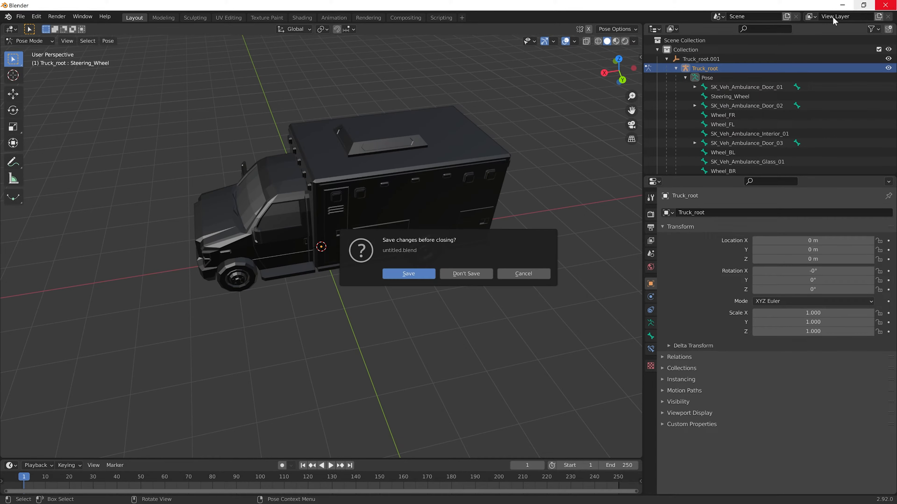
left_click(464, 274)
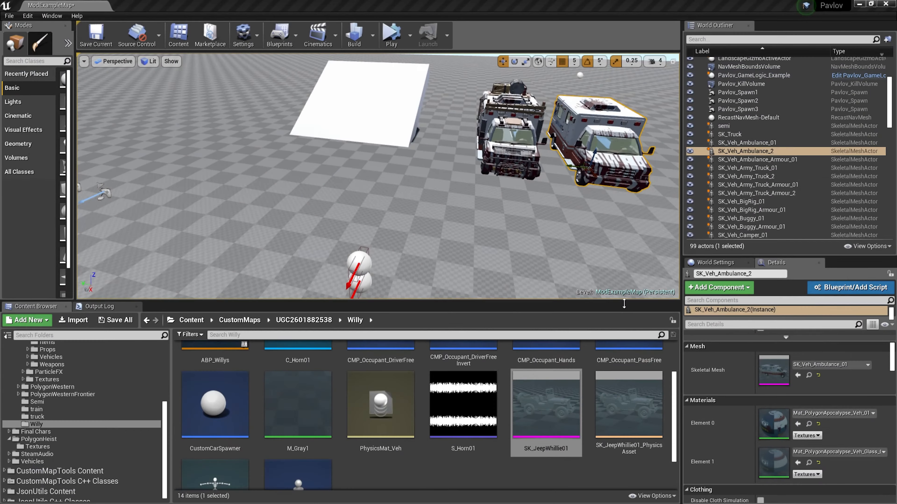
left_click(298, 319)
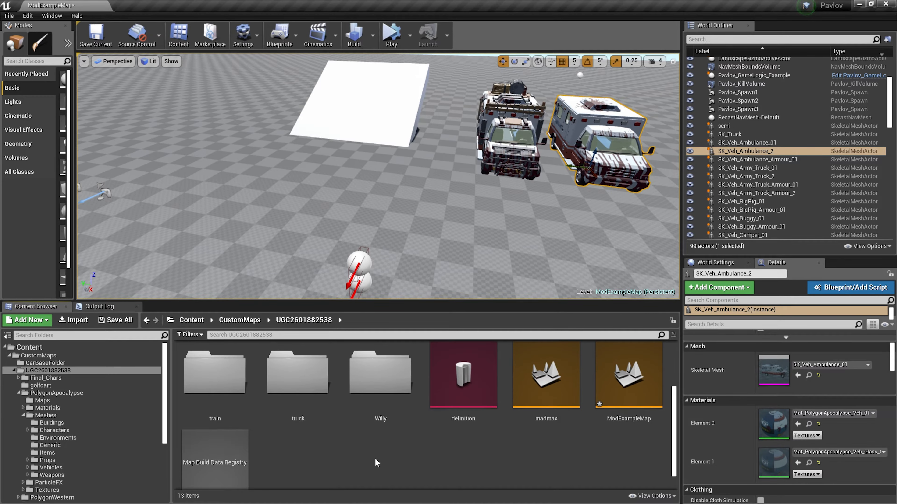
right_click(376, 463)
left_click(440, 180)
type("am")
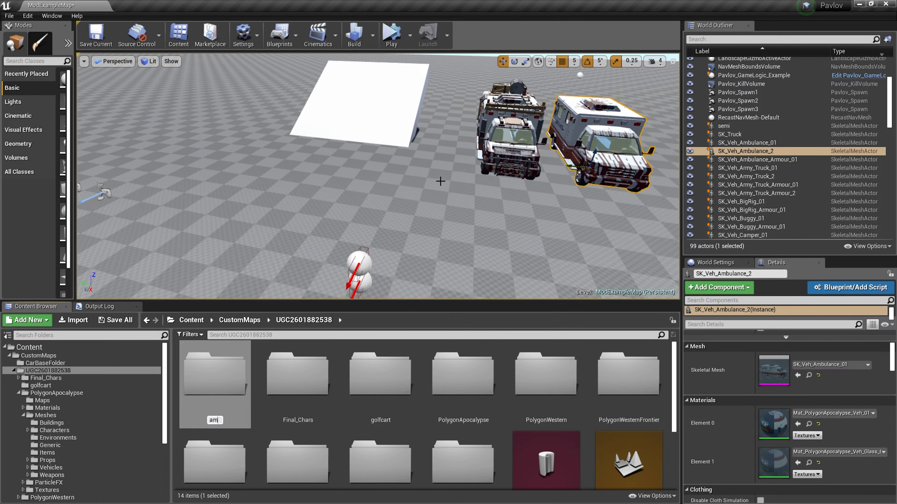
type("bu")
key("Return")
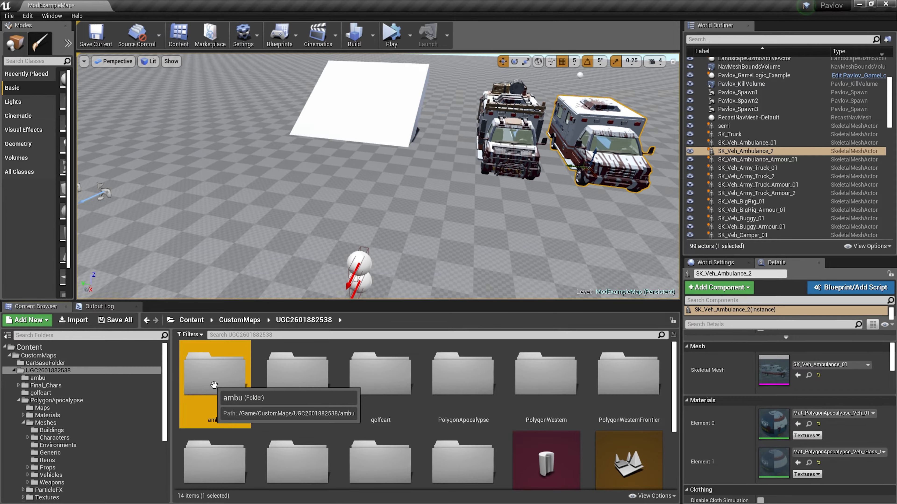
double_click(214, 375)
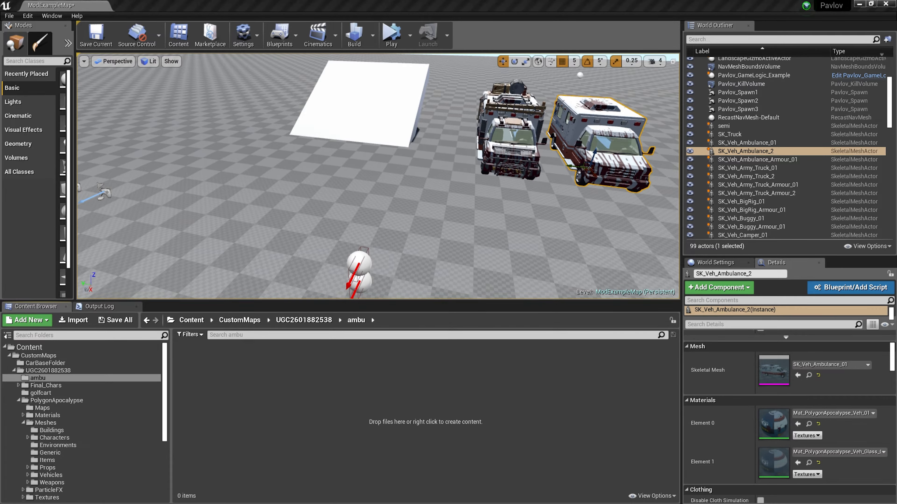
Step: Import ambu.fbx into the ambu folder as a skeletal mesh with its materials and textures, and dismiss the message log
left_click_drag(361, 385, 361, 384)
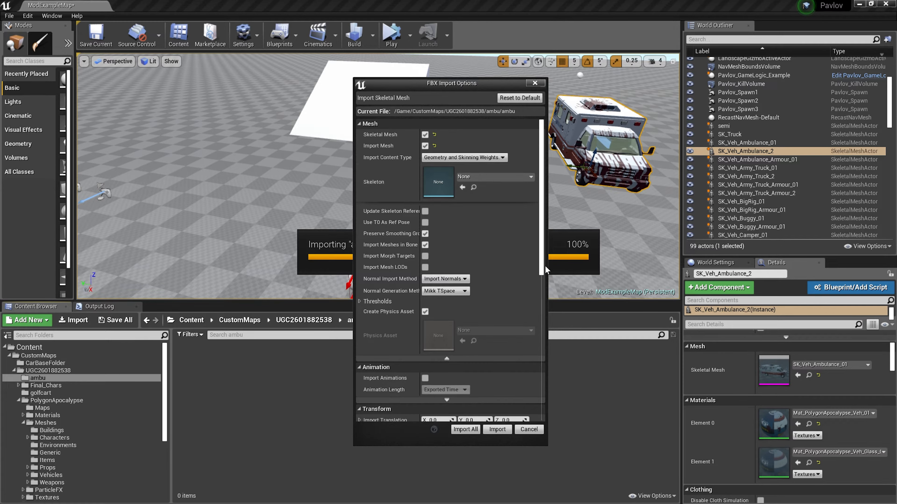
scroll(533, 260, "down", 4)
scroll(533, 259, "down", 6)
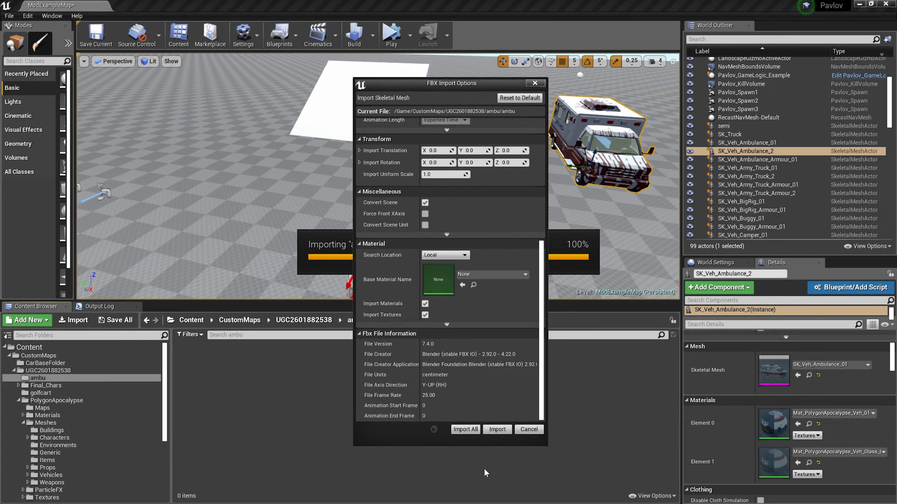
left_click(469, 431)
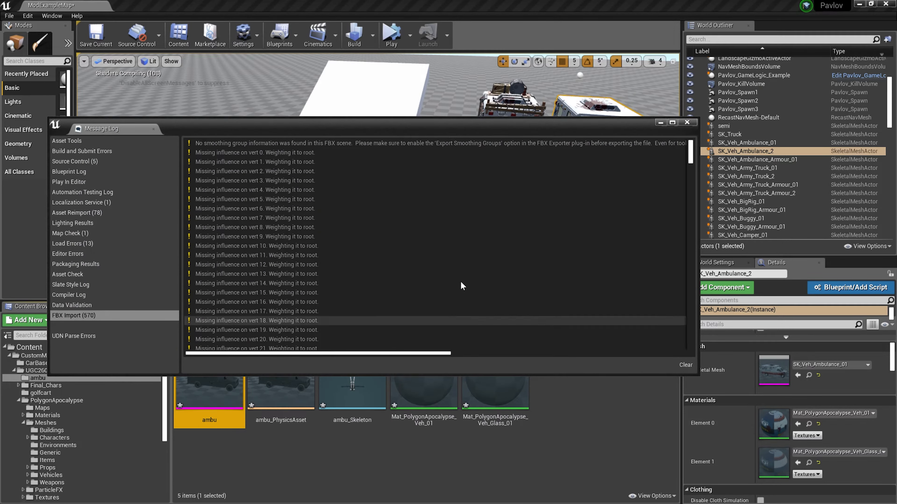
left_click(687, 123)
left_click(587, 419)
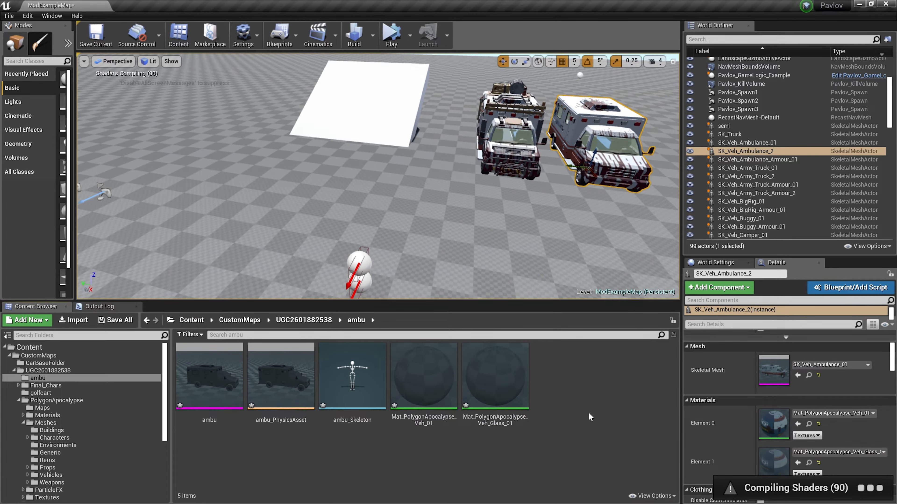
Step: In the imported Mat_PolygonApocalypse_Veh_01 material, add a Constant node with value 1 and connect it to Roughness
left_click(426, 379)
left_click(494, 371)
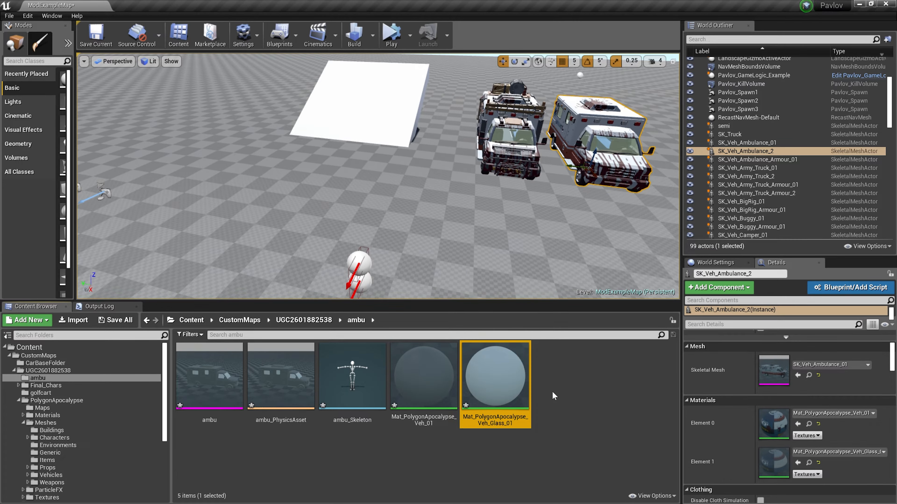
left_click(418, 357)
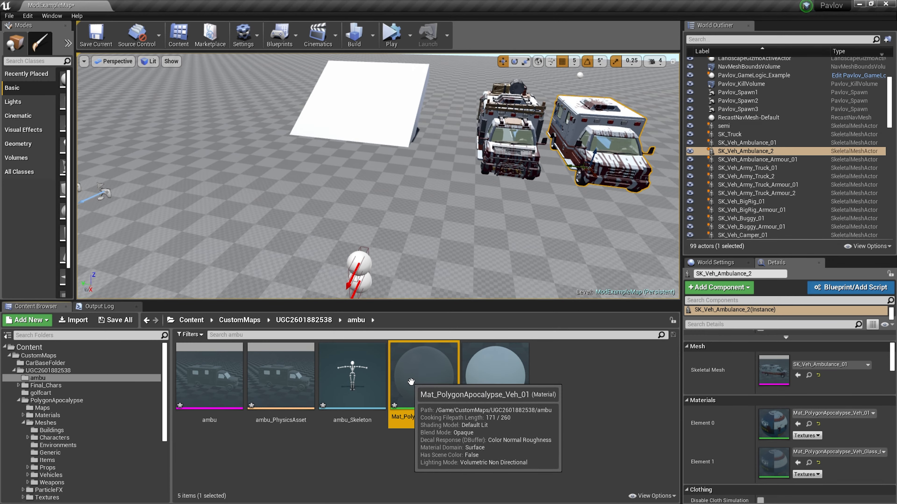
double_click(425, 379)
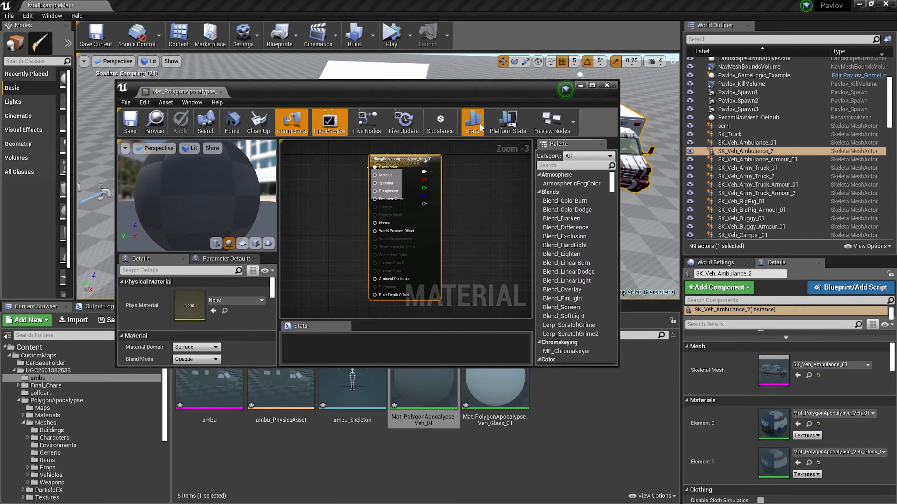
right_click(367, 253)
type("const")
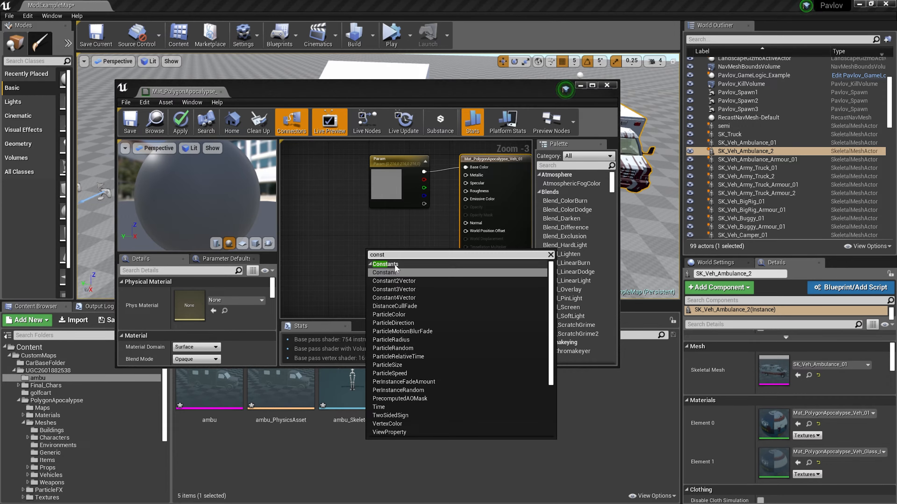
left_click(394, 272)
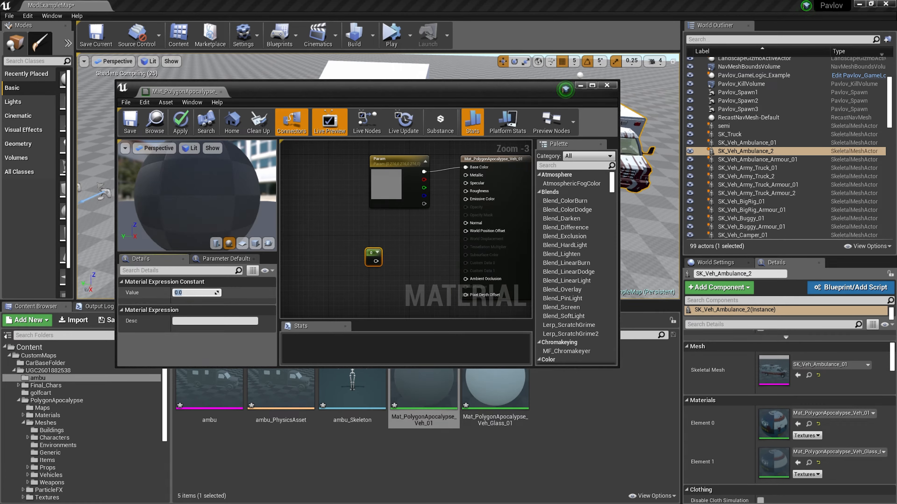
type("1")
left_click_drag(376, 261, 466, 191)
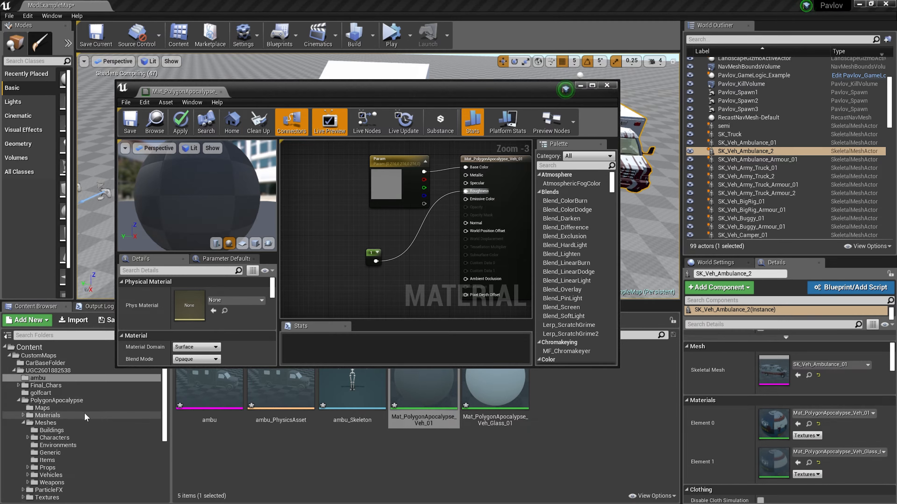
Step: Add the T_PolygonApocalypse_01_A texture from the PolygonApocalypse Textures folder to the material graph, and minimize the material editor
left_click(88, 498)
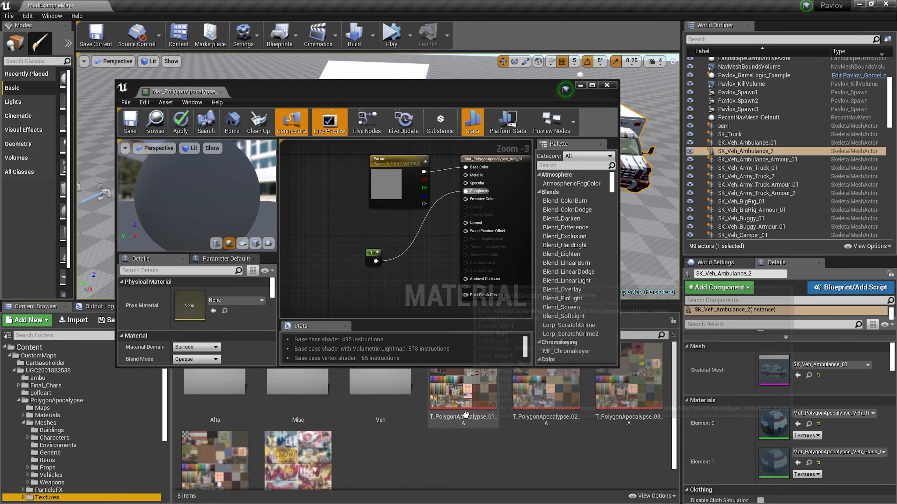
mouse_move(466, 409)
left_click_drag(466, 409, 470, 172)
left_click(580, 85)
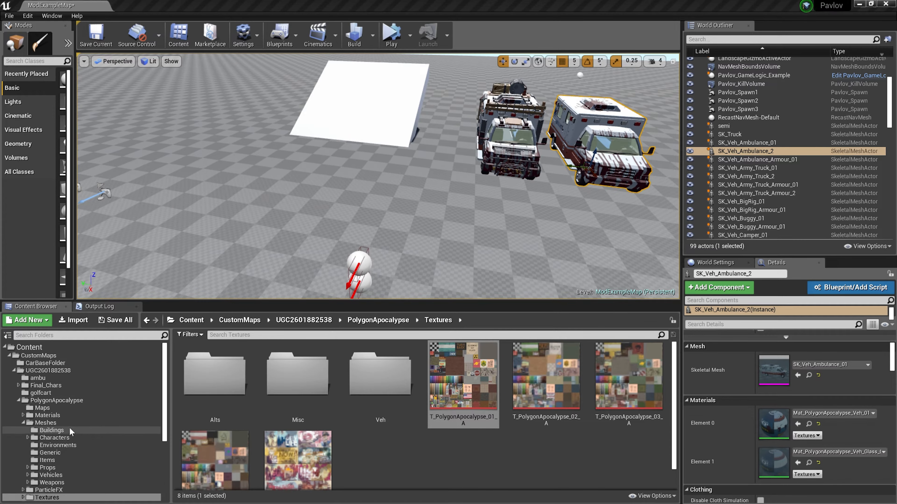
Step: Open the original Mat_PolygonApocalypse_Veh_01 assigned to the placed ambulance and copy its texture, color and Lerp nodes
left_click(46, 415)
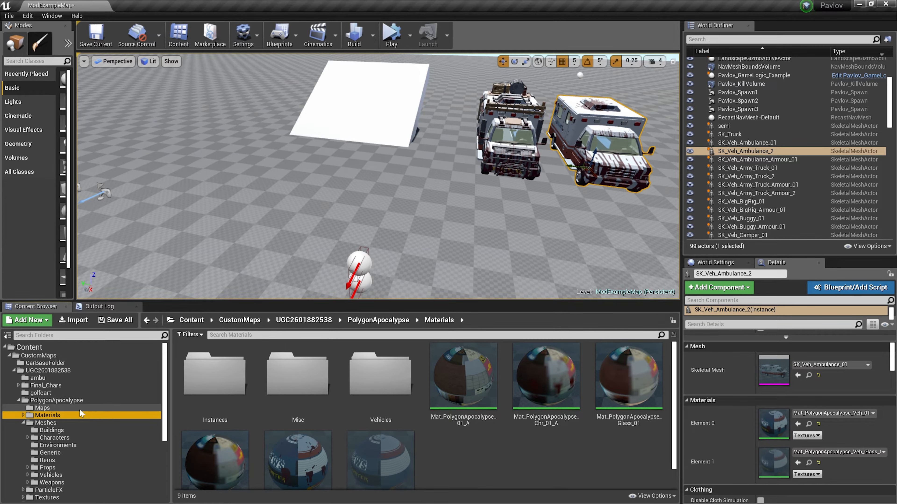
left_click(809, 424)
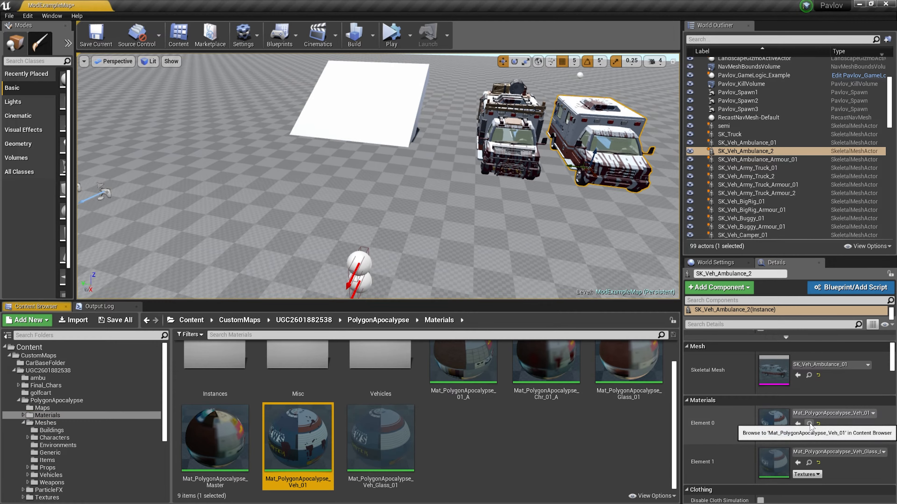
double_click(305, 425)
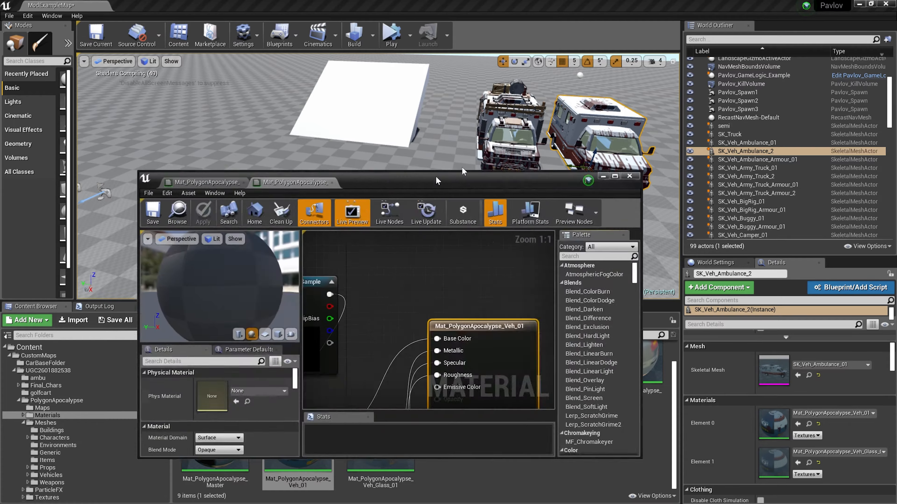
scroll(481, 174, "down", 7)
scroll(441, 213, "up", 2)
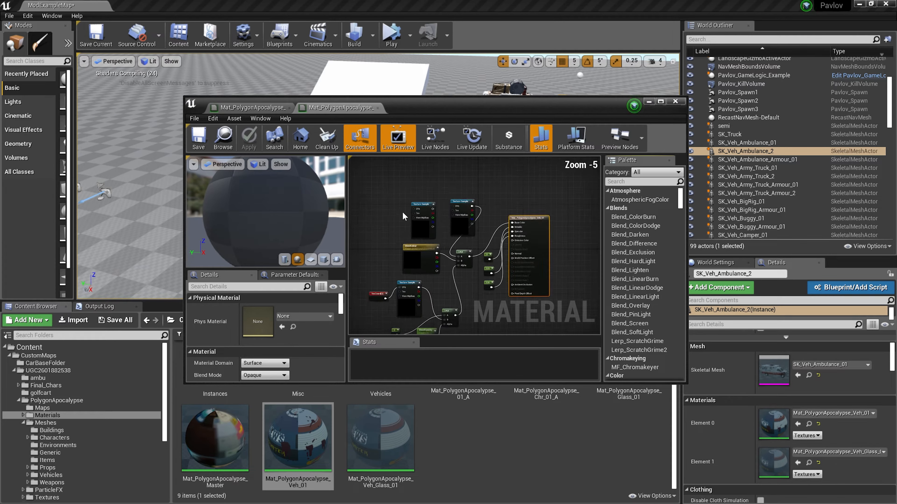
scroll(436, 214, "down", 1)
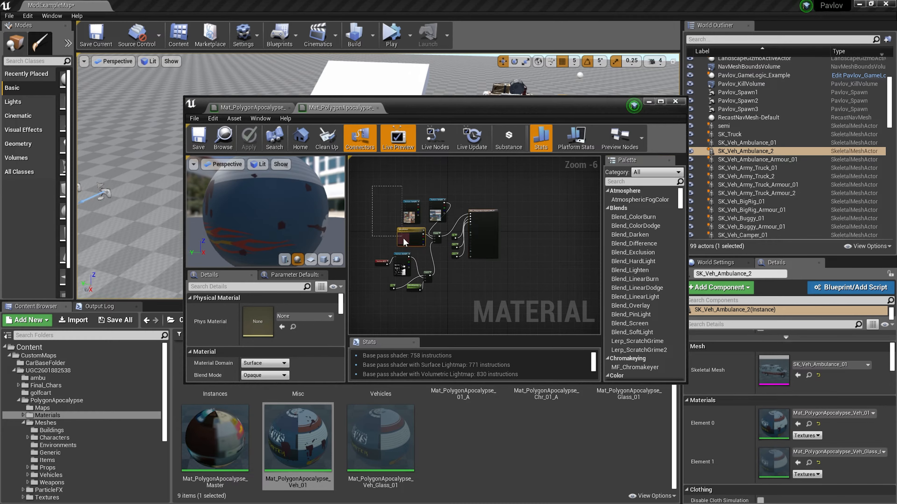
left_click_drag(442, 304, 442, 304)
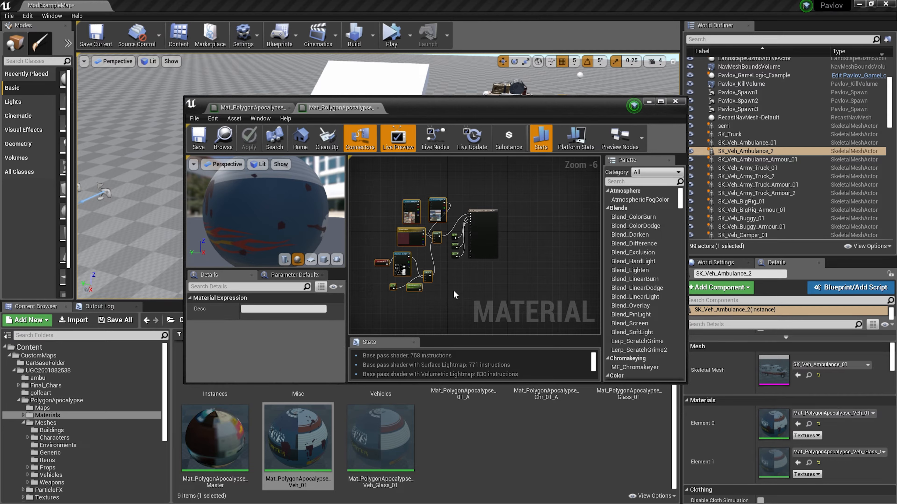
Step: In the imported ambulance material, delete the color parameter and texture sample nodes, keeping the roughness constant
left_click(225, 112)
scroll(410, 225, "down", 3)
left_click_drag(364, 184, 447, 279)
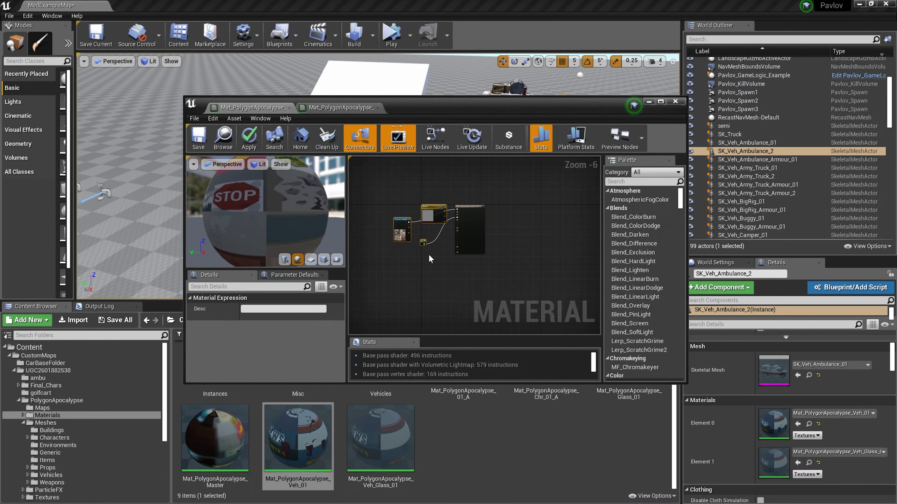
left_click(429, 256)
left_click_drag(380, 179, 427, 236)
key("Delete")
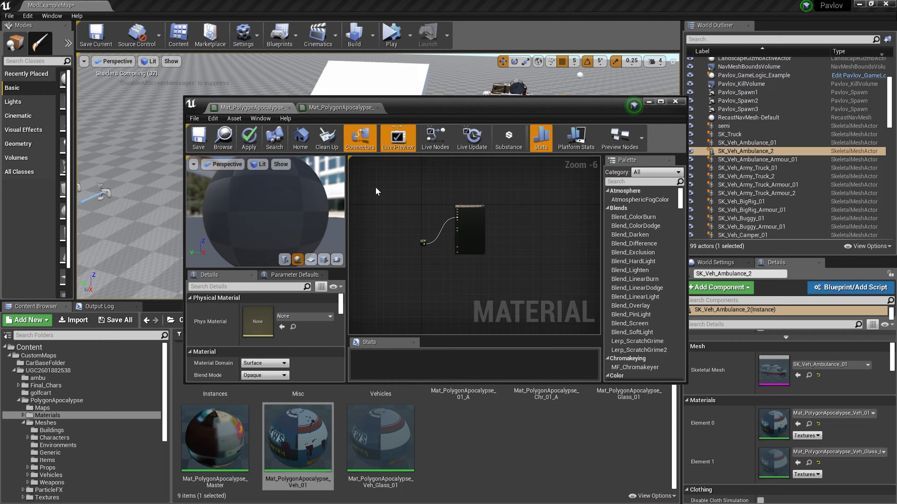
Step: Paste the copied nodes into the imported material and connect the final Lerp to Base Color
key("ctrl+z")
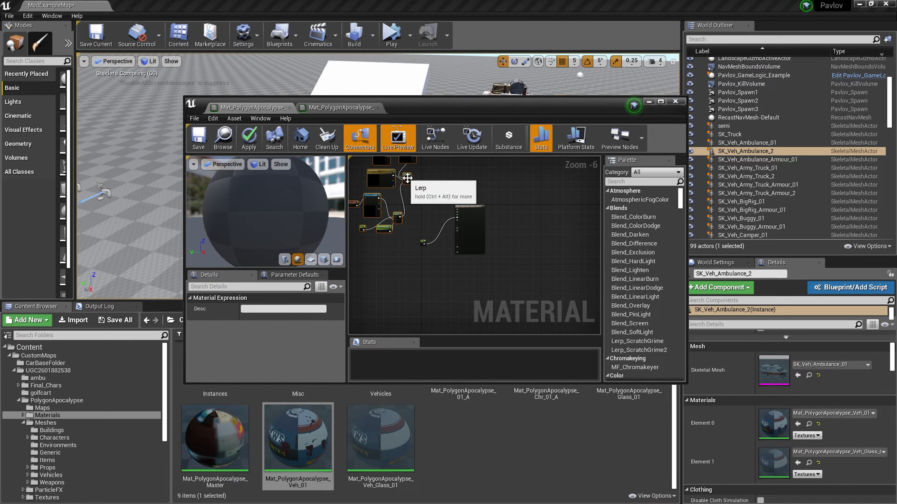
left_click_drag(408, 178, 504, 226)
scroll(414, 193, "up", 2)
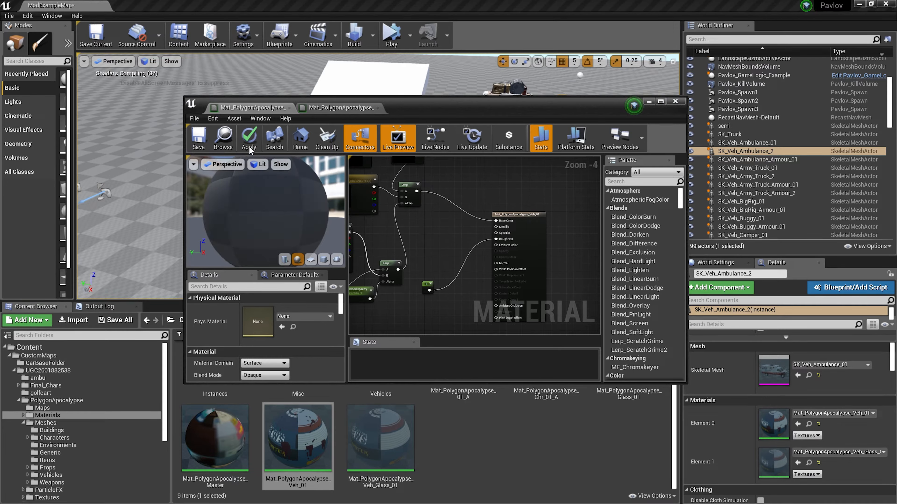
Step: Apply the changes to the imported ambulance body material and close the material editor
left_click(249, 137)
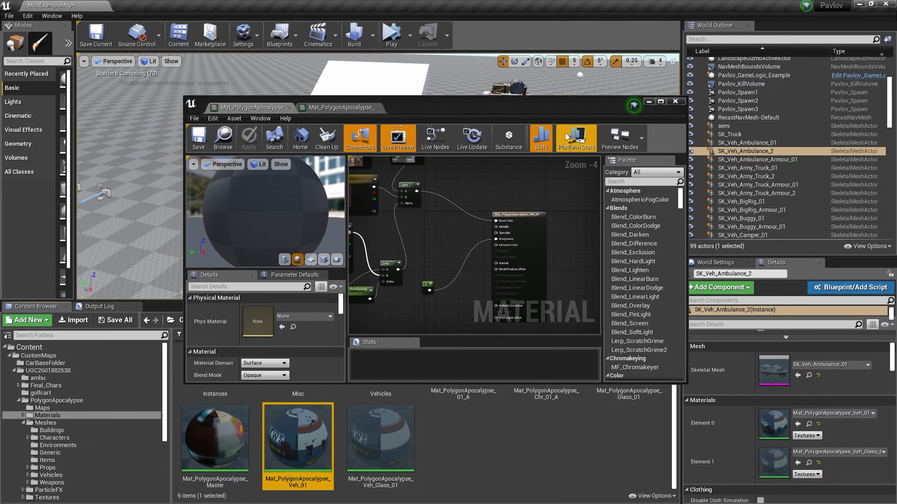
left_click(674, 101)
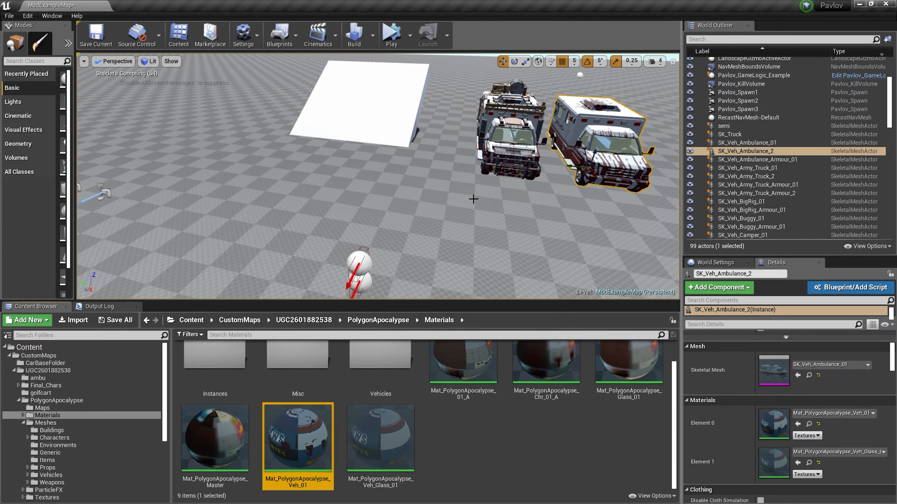
Step: Open Mat_PolygonApocalypse_Veh_Glass_01 from the ambu folder and move its main material node clear of the Param node
left_click(38, 378)
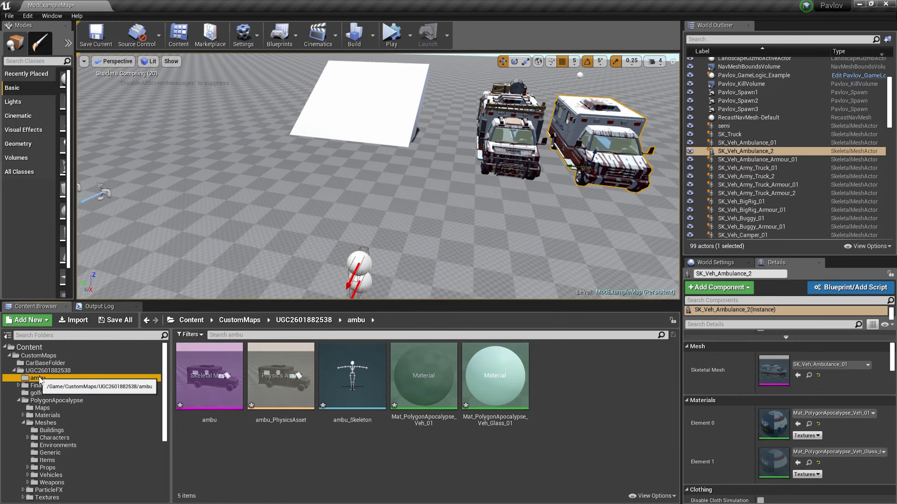
left_click(503, 368)
double_click(504, 369)
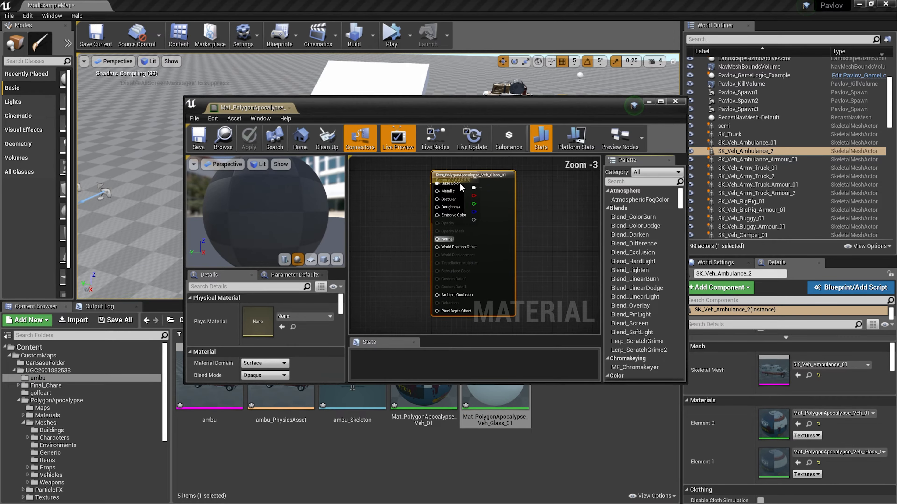
left_click_drag(480, 184, 564, 175)
left_click_drag(489, 195, 569, 195)
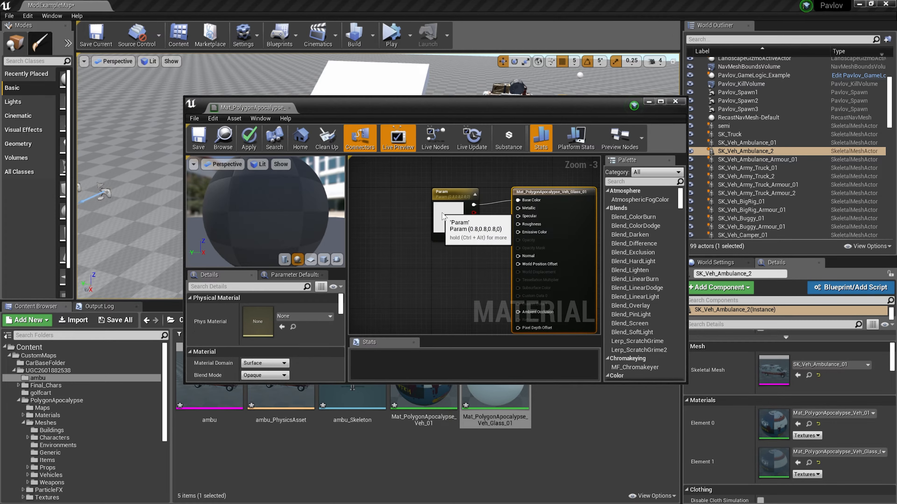
Step: Change the default color of the glass material's Param node to light blue
left_click(448, 215)
left_click(285, 362)
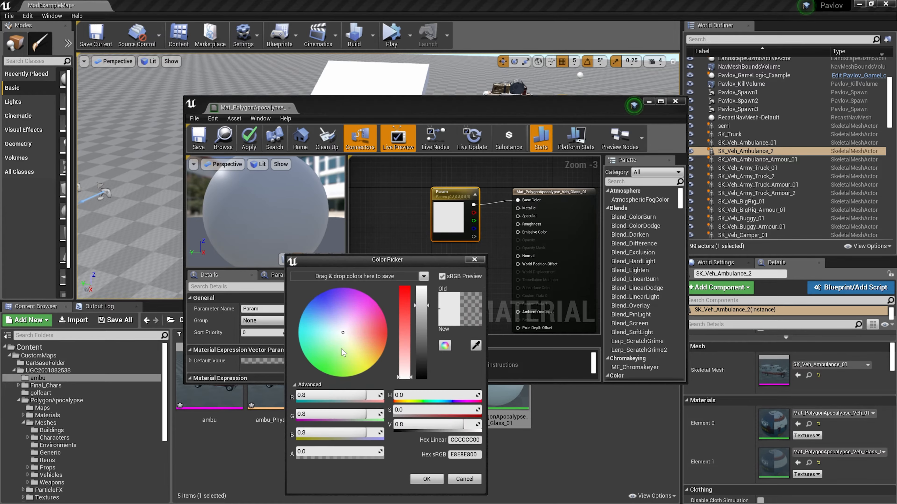
left_click(315, 327)
left_click(477, 260)
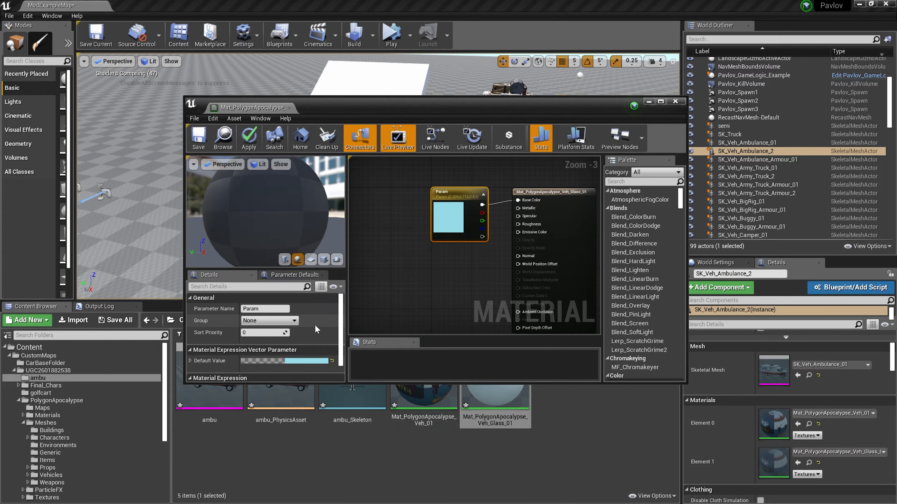
Step: Maximize the material editor and set the glass material's blend mode to Translucent, keeping the Surface domain
left_click(295, 277)
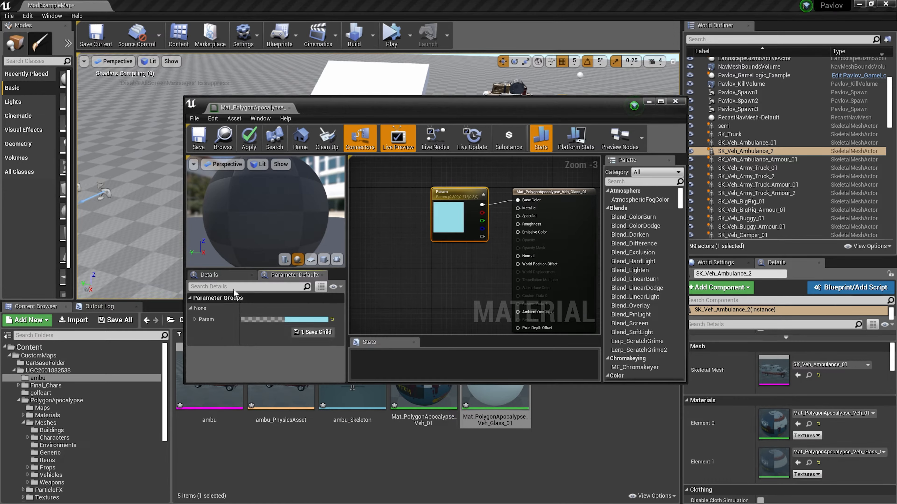
left_click(225, 277)
scroll(268, 342, "down", 2)
scroll(247, 339, "up", 2)
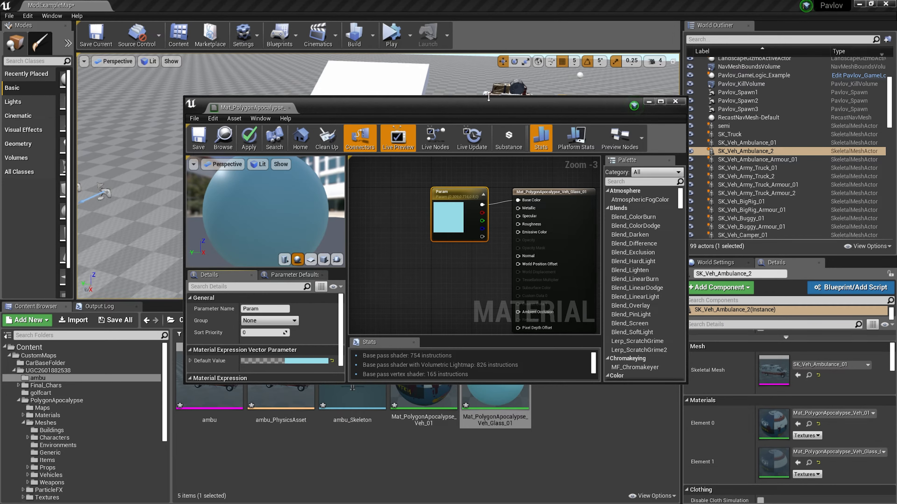
double_click(493, 110)
left_click(483, 285)
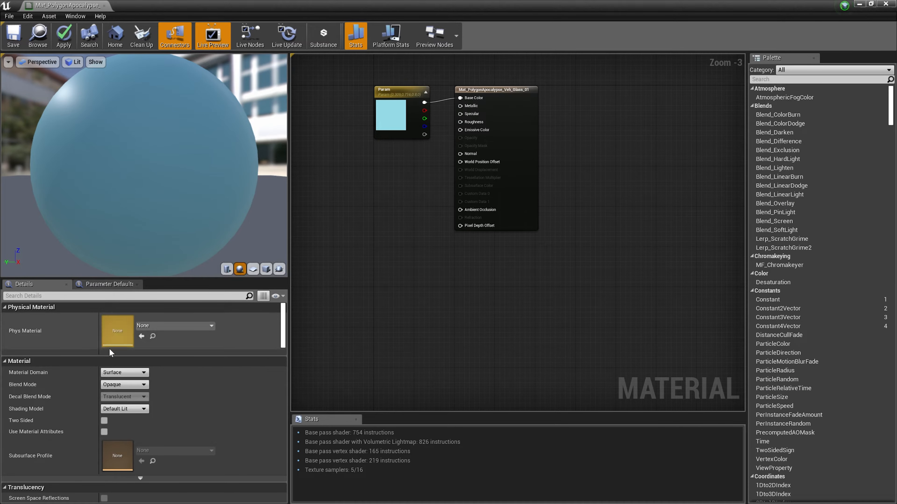
left_click(124, 372)
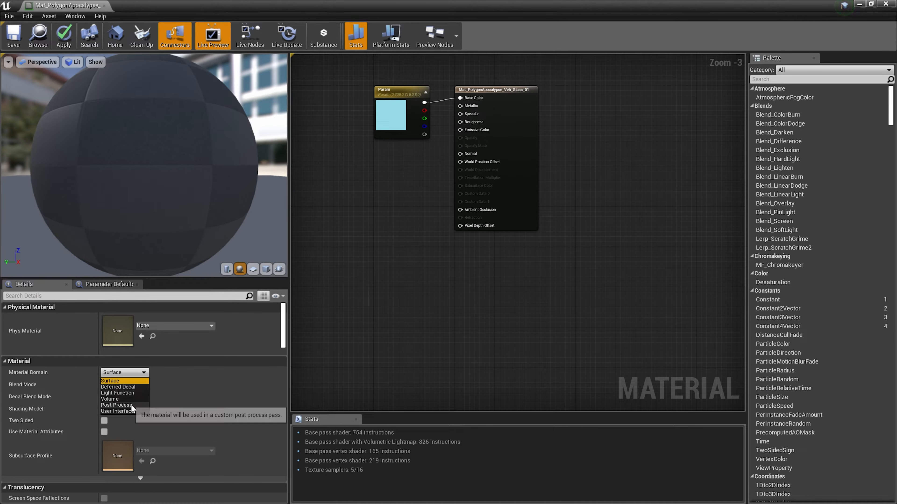
left_click(126, 374)
left_click(138, 384)
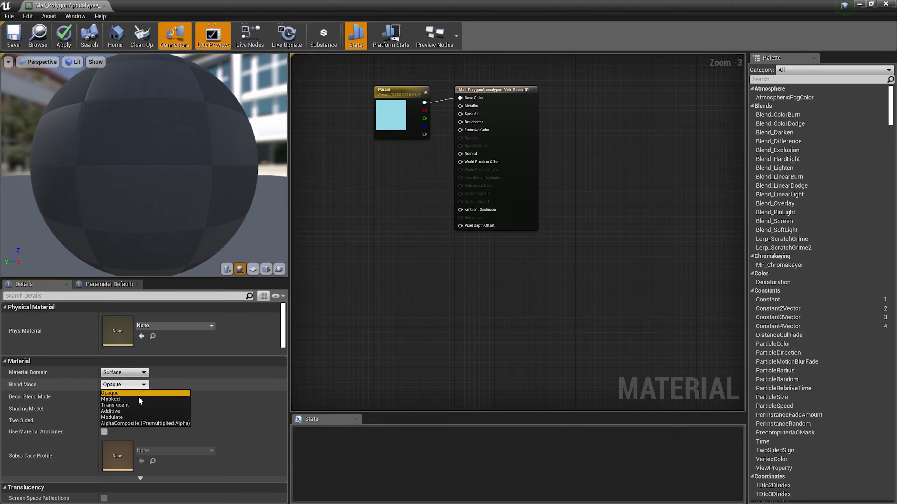
left_click(138, 405)
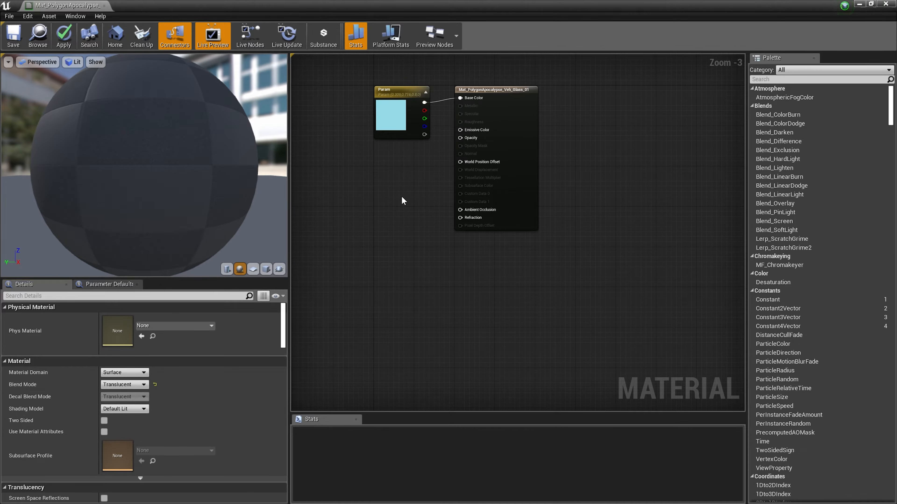
Step: Add a Constant node with a value of 0.1 and connect it to the glass material's Opacity input
right_click(355, 177)
type("con")
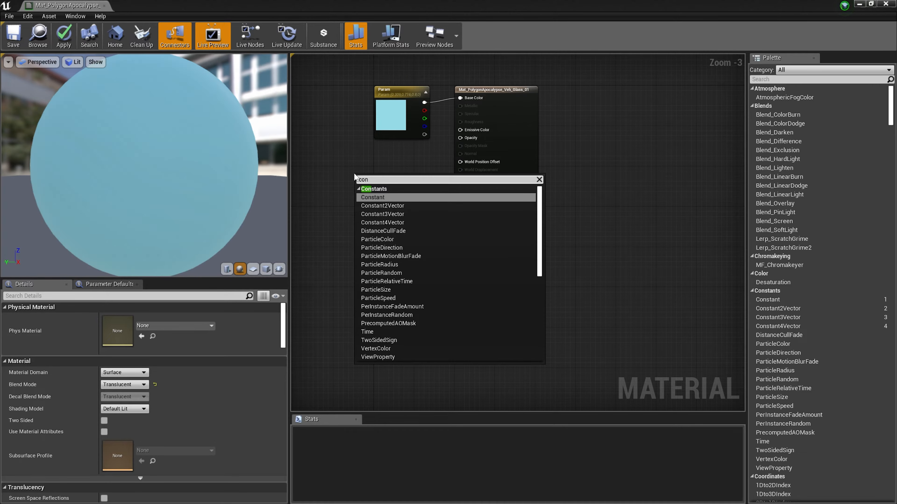
left_click(412, 197)
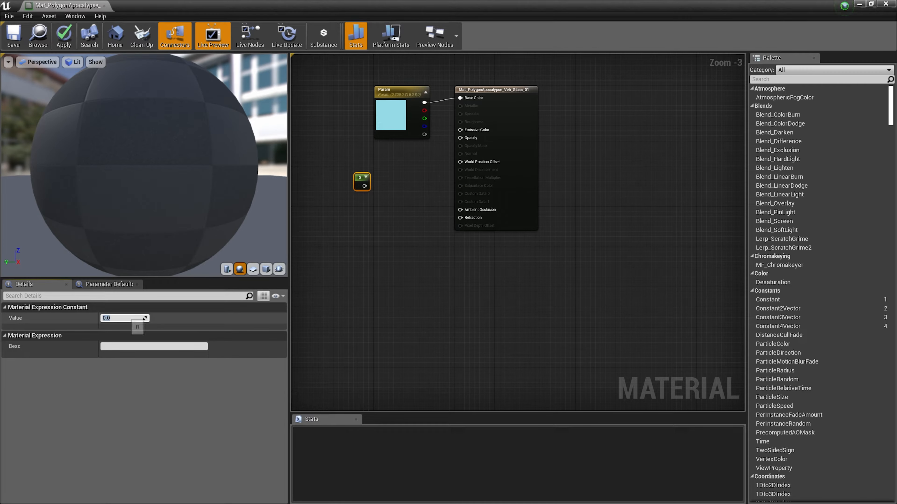
left_click(144, 317)
type(".1")
key("Return")
left_click(380, 267)
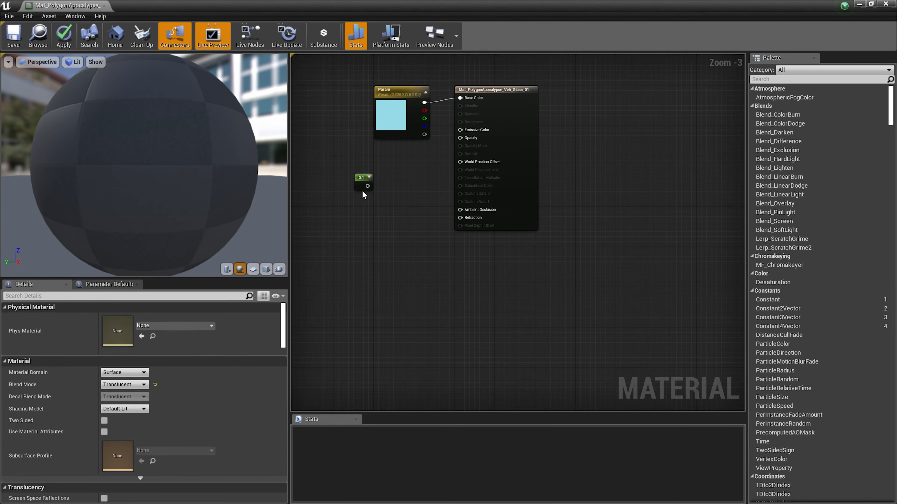
left_click_drag(367, 186, 470, 139)
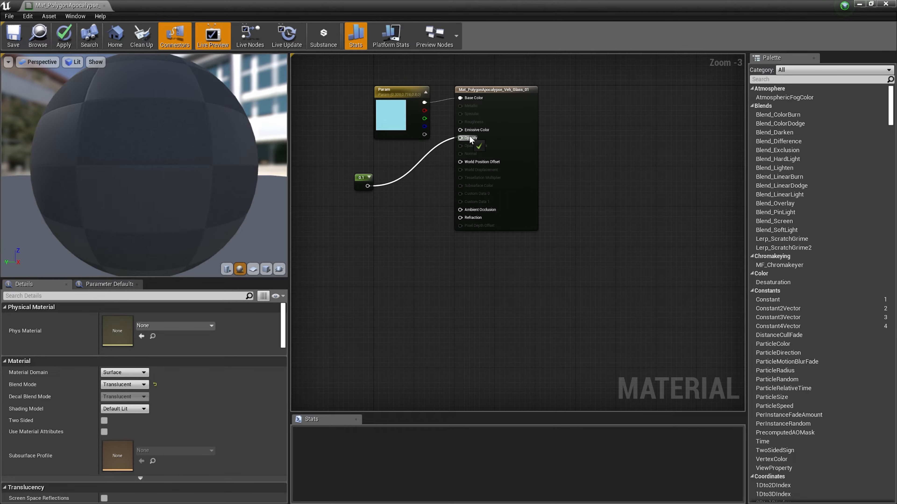
Step: Apply and save the glass material, close its editor, and save all modified project content
left_click(63, 35)
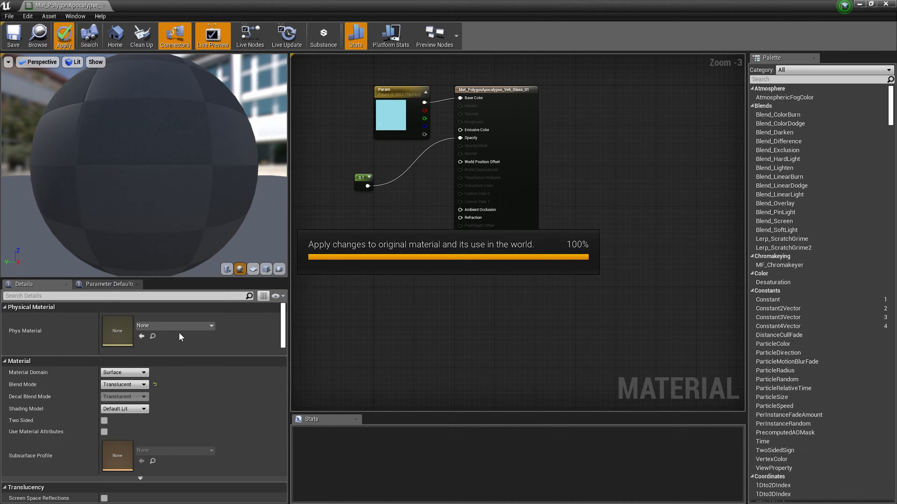
left_click(13, 35)
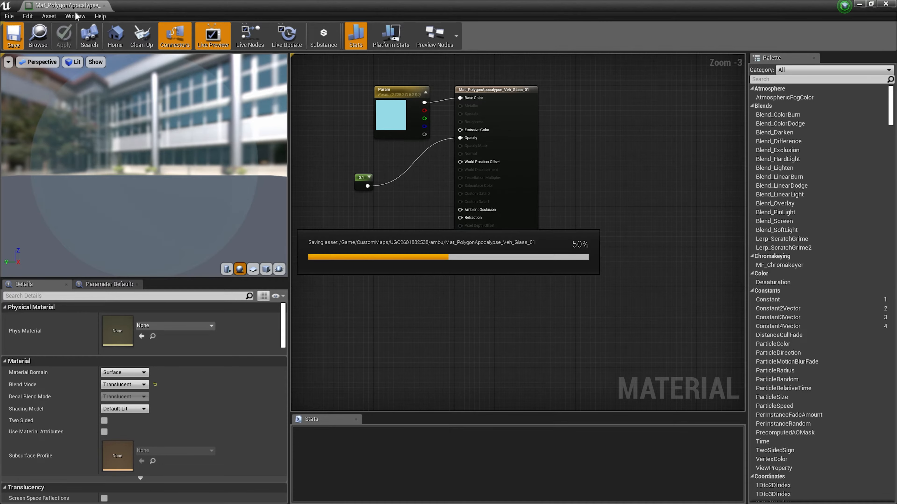
left_click(105, 6)
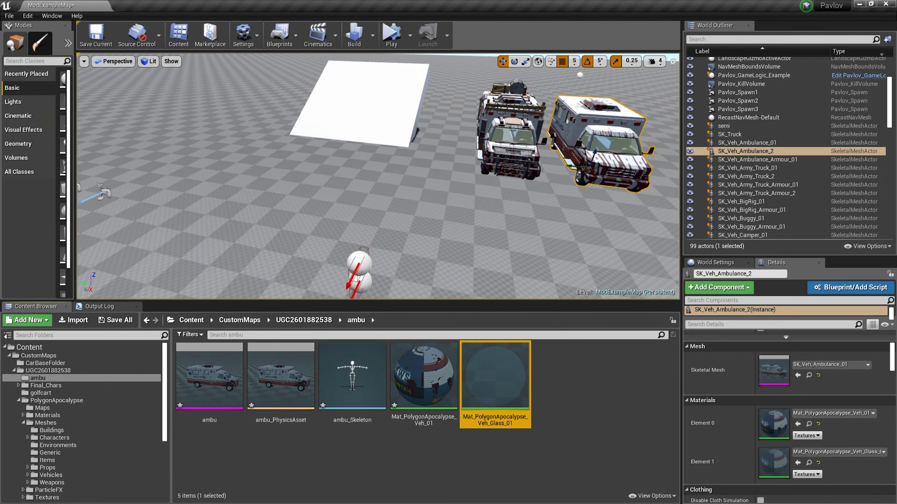
left_click(117, 320)
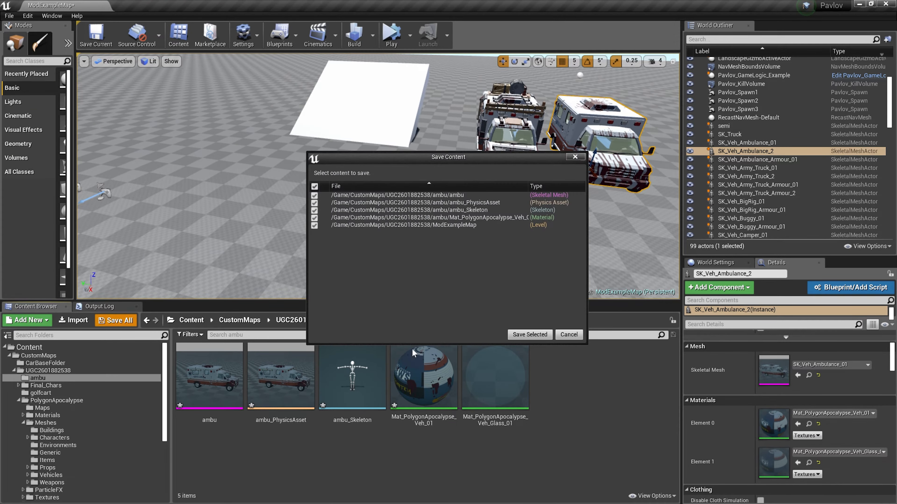
left_click(529, 335)
Step: Open the ambu skeletal mesh and test the rotation of its rear wheel bone in the preview
double_click(209, 378)
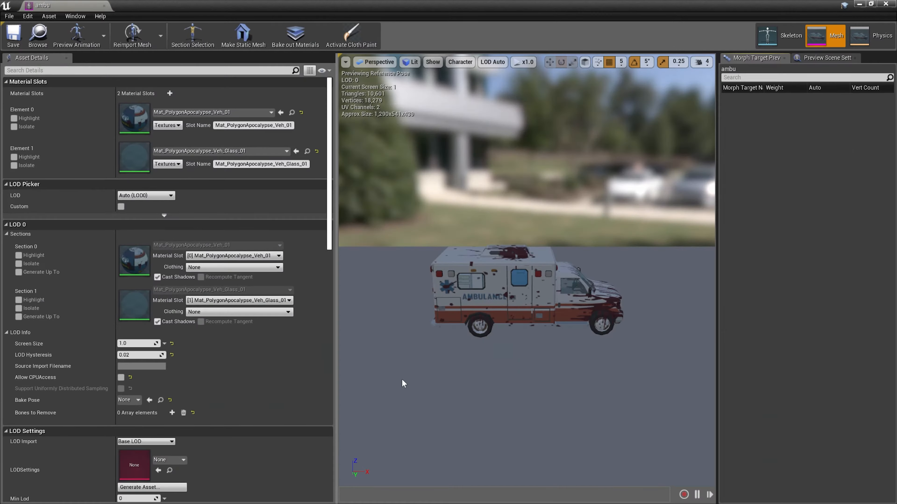
scroll(586, 302, "up", 3)
left_click(451, 361)
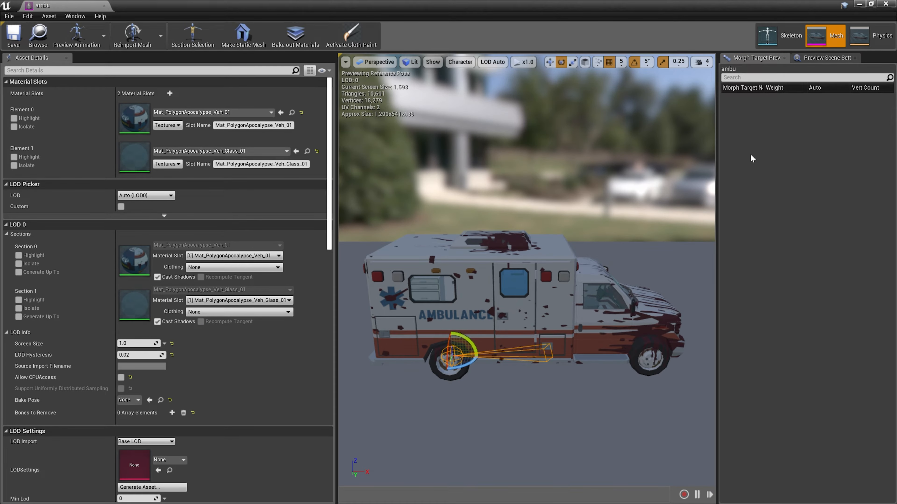
left_click_drag(461, 334, 462, 353)
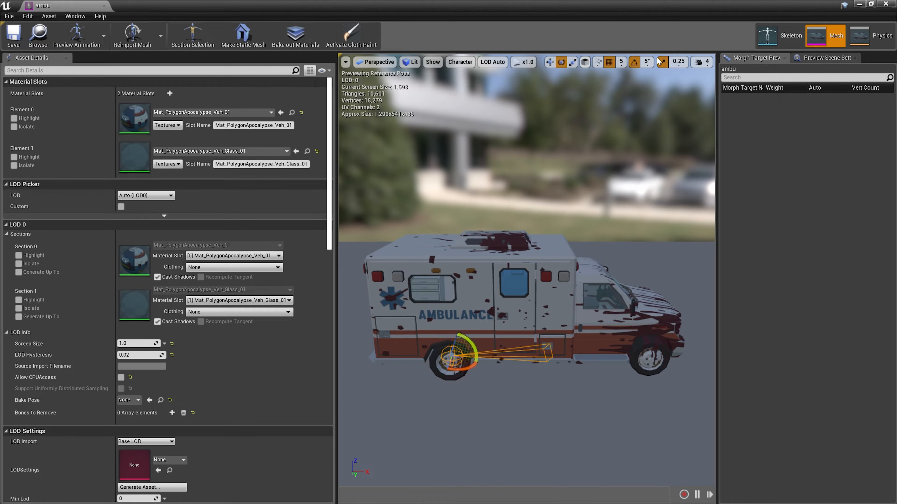
Step: Open the ambu skeleton, rotate the Wheel_FR bone -5 degrees on Y as a test, and undo the rotation
left_click(779, 35)
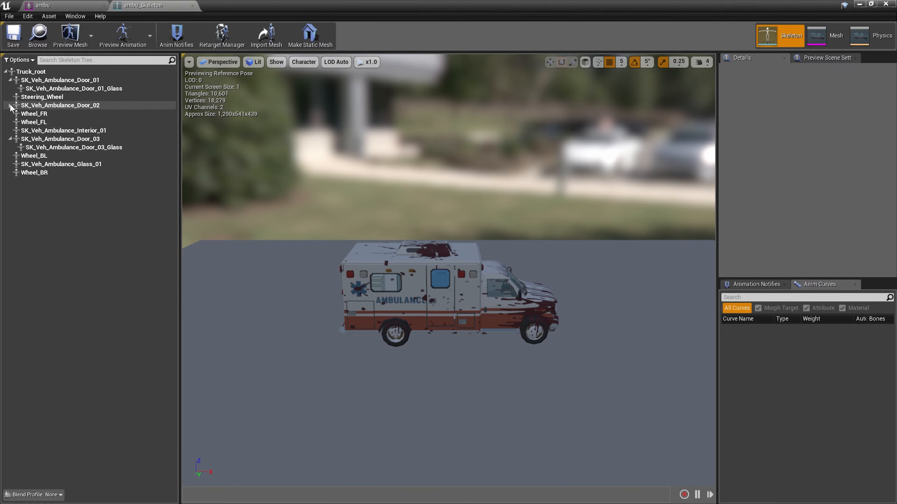
left_click(36, 114)
left_click_drag(521, 312, 526, 320)
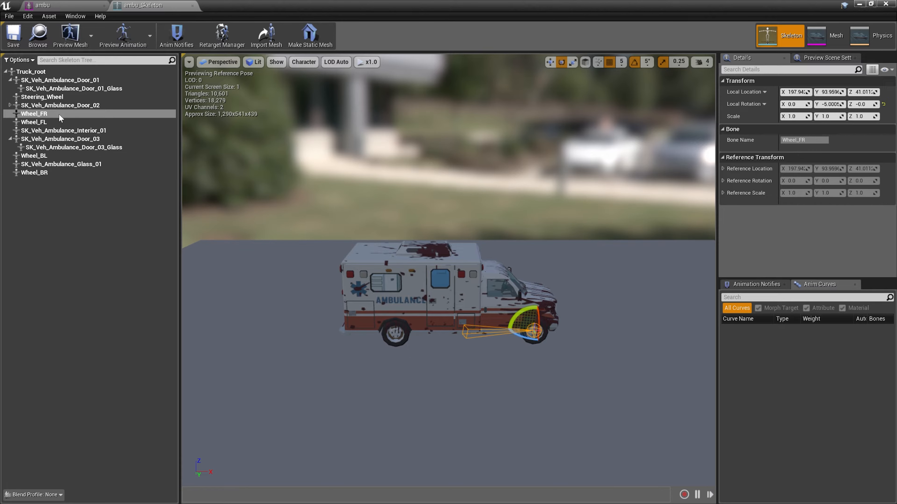
left_click(65, 99)
scroll(547, 305, "up", 8)
scroll(547, 305, "down", 8)
left_click(377, 340)
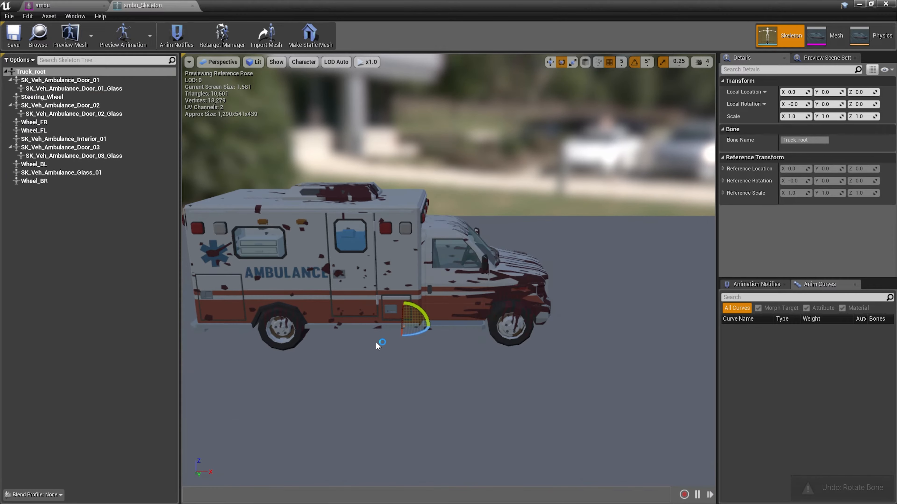
Step: Examine the ambulance's front and rear wheel bones and the steering wheel inside the cab
scroll(402, 336, "down", 2)
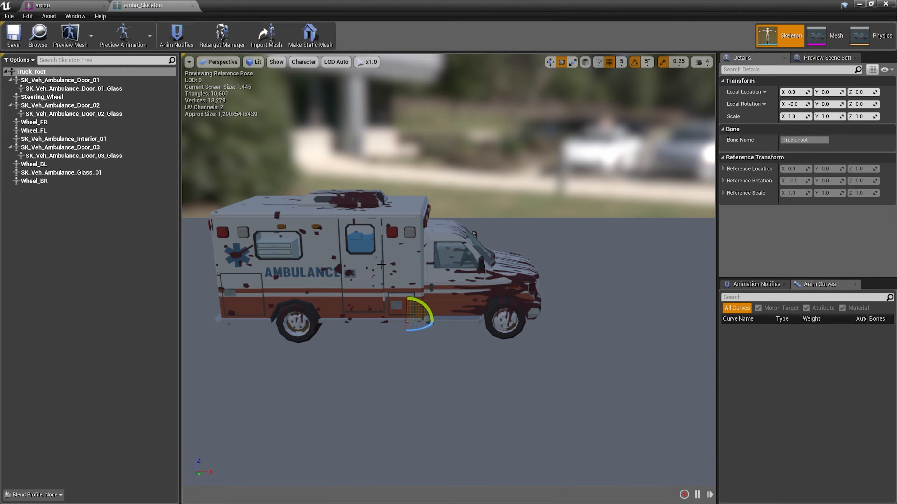
right_click_drag(468, 257, 467, 257)
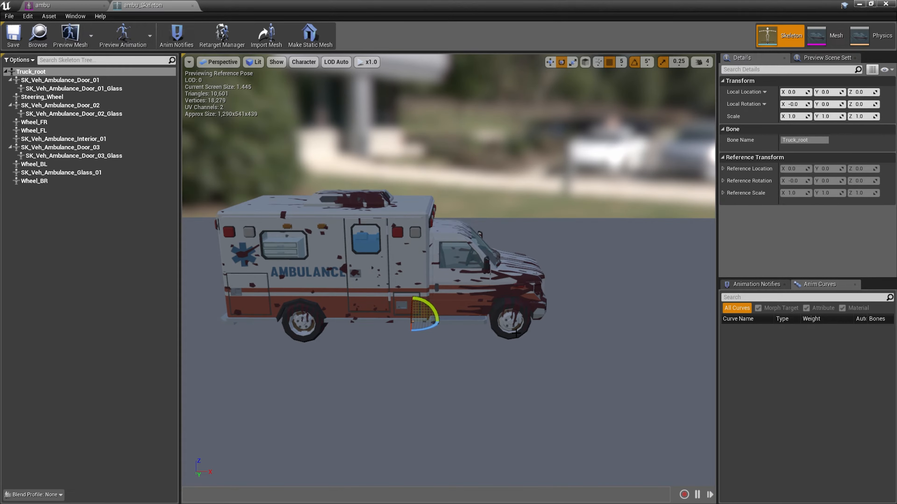
left_click(516, 323)
left_click(295, 320)
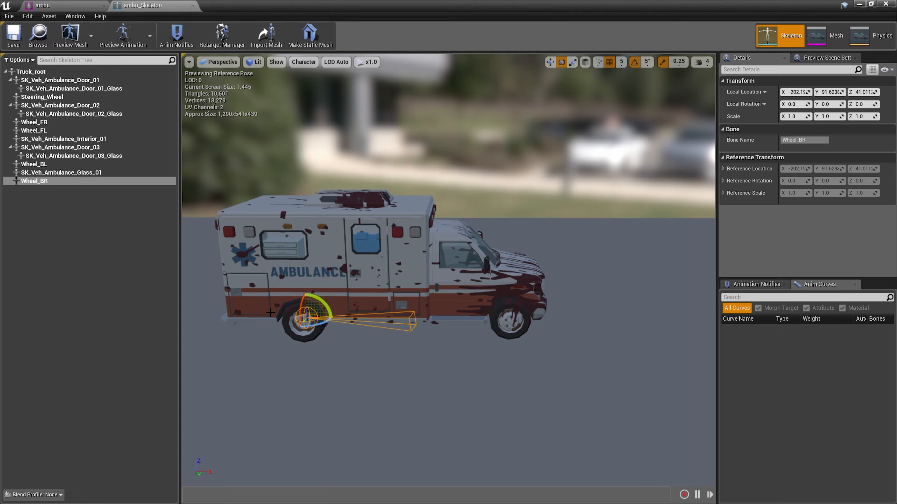
left_click(527, 316)
left_click(470, 253)
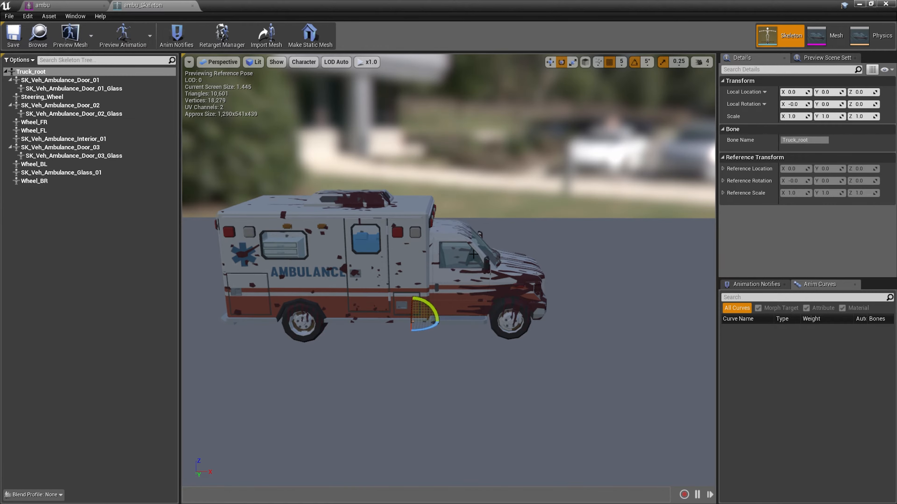
middle_click_drag(474, 254, 543, 254)
right_click_drag(453, 252, 565, 265)
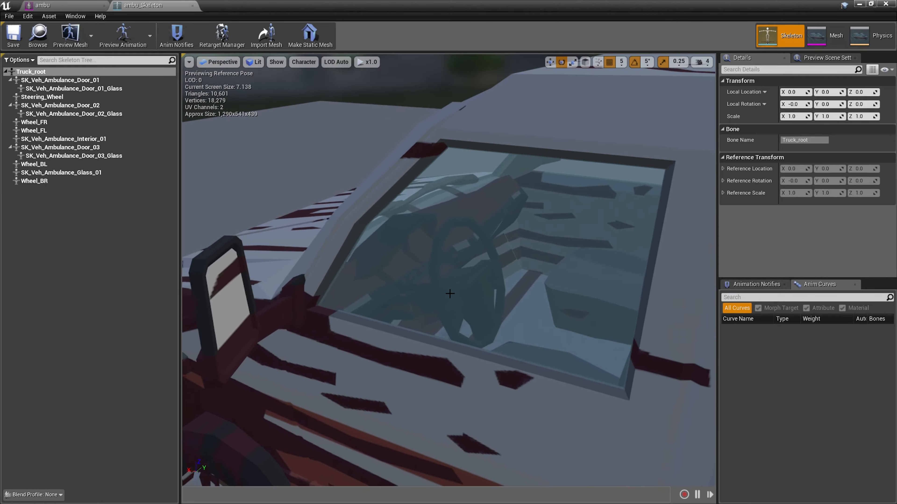
left_click(69, 123)
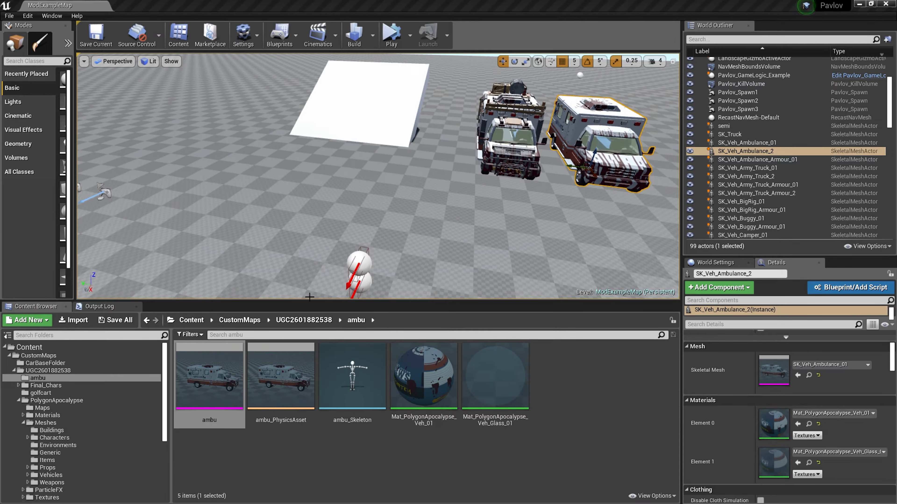
left_click(304, 320)
scroll(417, 399, "down", 2)
double_click(460, 369)
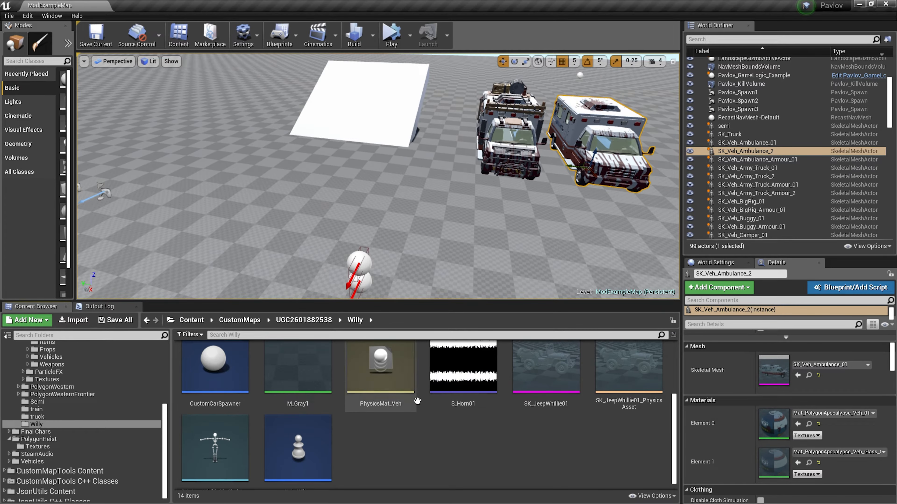
left_click(546, 367)
double_click(546, 367)
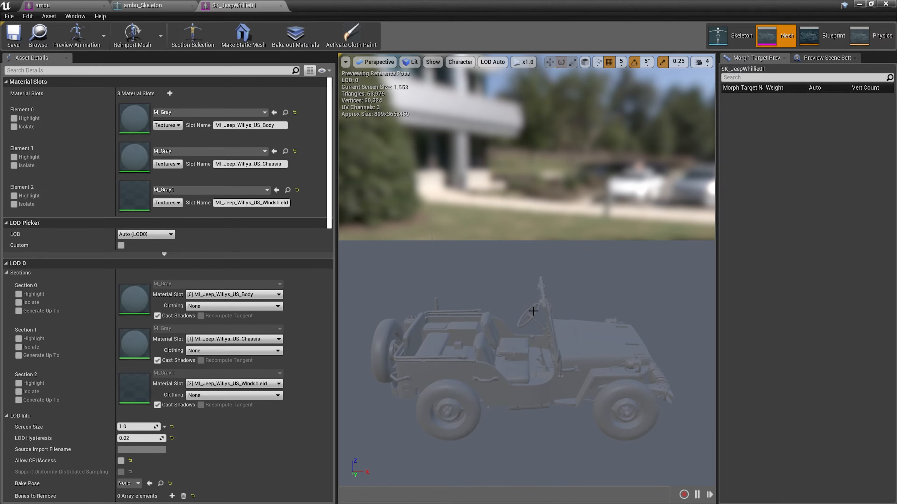
Step: Open the jeep's skeleton and inspect its Wheel_FL, Wheel_FR and Steering_Wheel bones
left_click(719, 39)
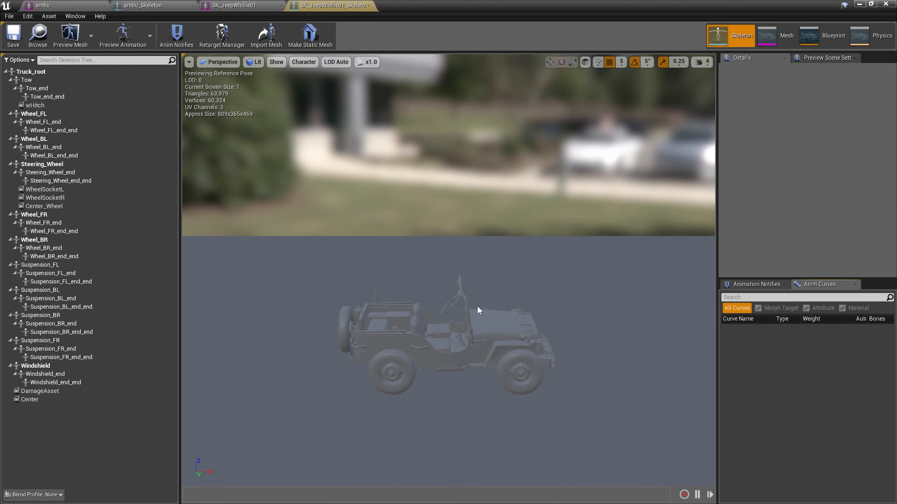
left_click(34, 114)
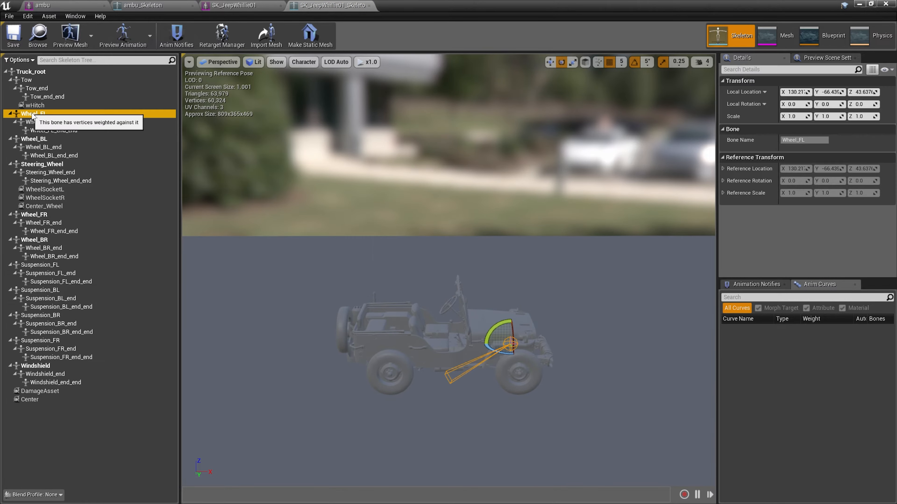
left_click(35, 215)
left_click(55, 166)
scroll(502, 334, "up", 5)
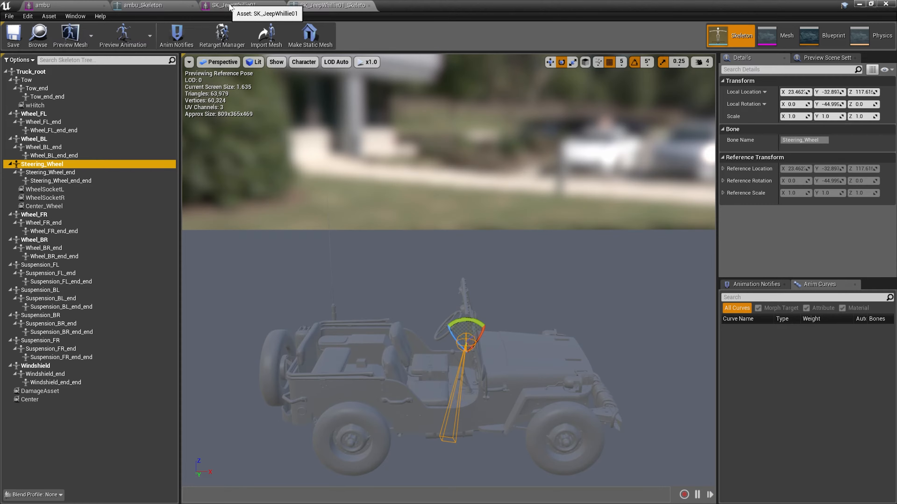
Step: Return to the level editor, open the physics asset in the ambu folder, and examine the ambulance's collision bodies
left_click(859, 5)
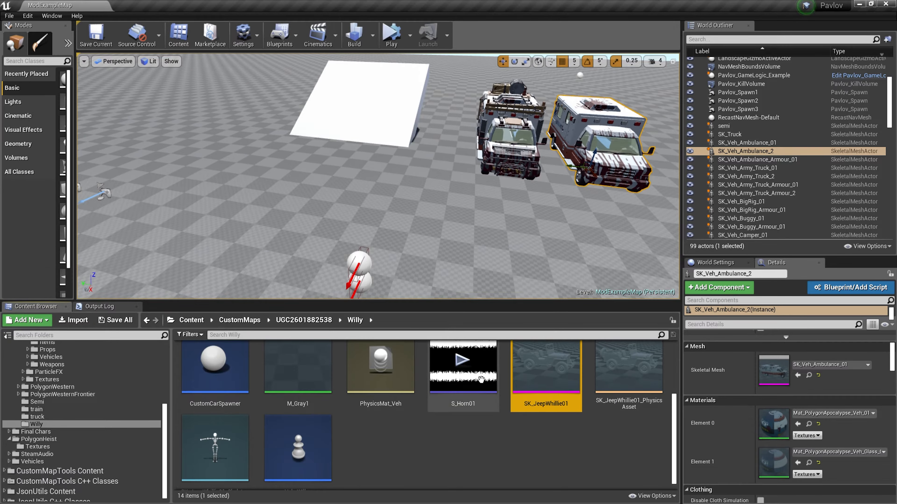
scroll(88, 439, "up", 1)
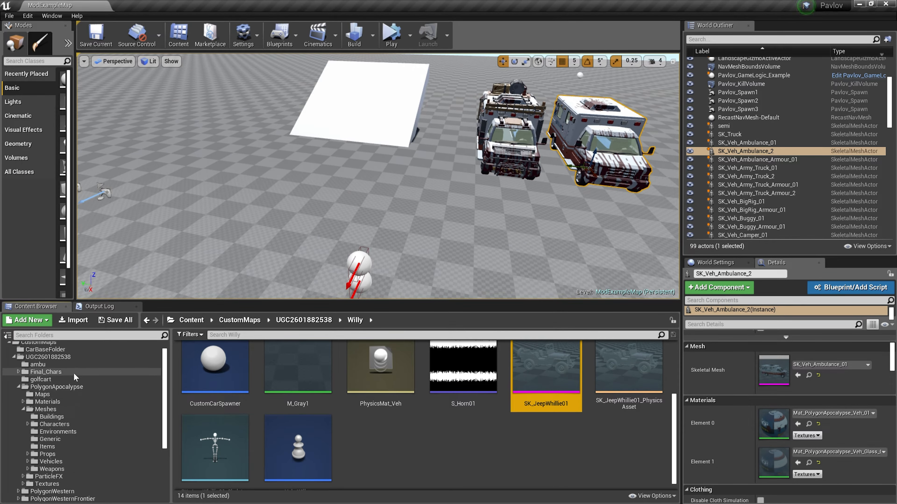
left_click(38, 365)
double_click(270, 361)
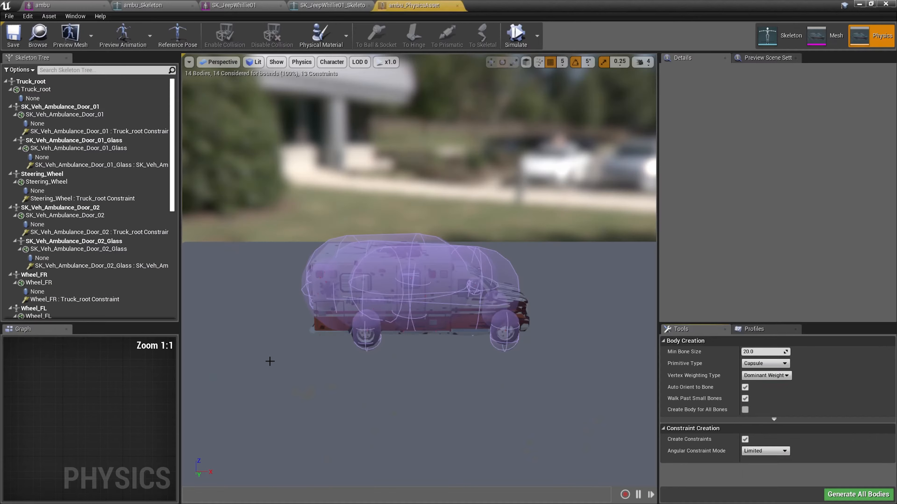
scroll(452, 252, "up", 2)
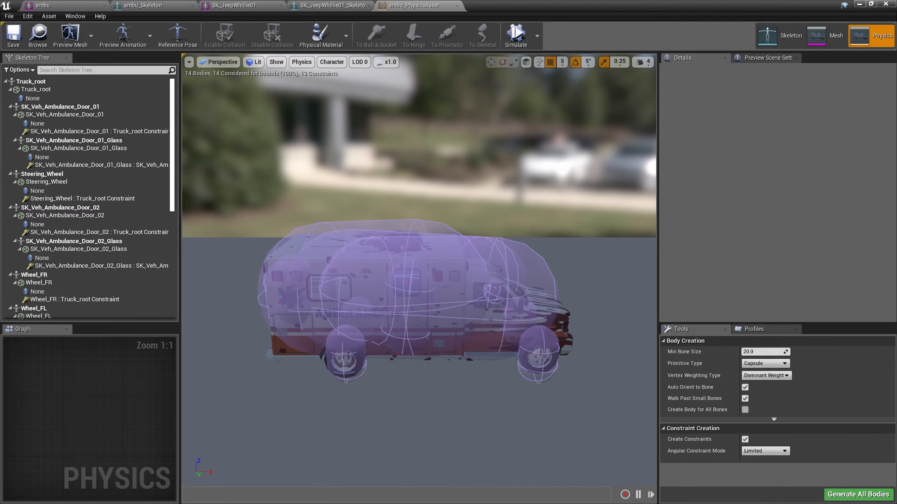
scroll(452, 253, "up", 1)
middle_click_drag(452, 252, 631, 231)
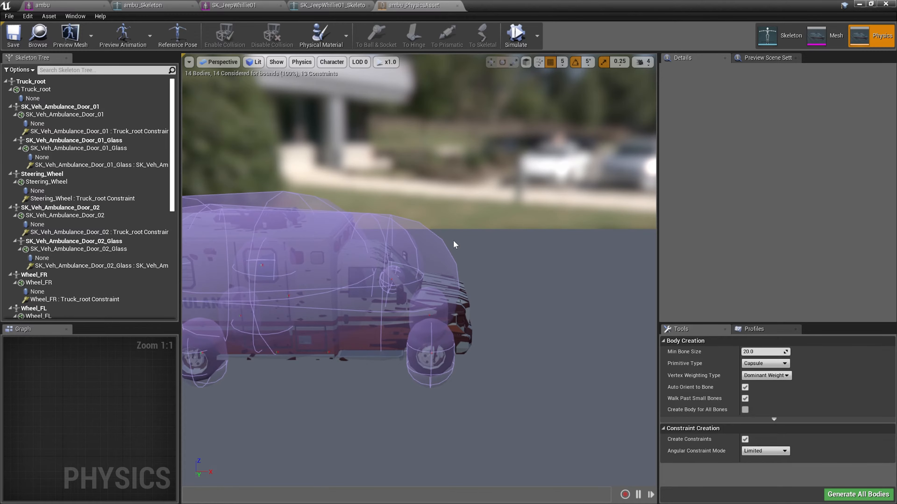
scroll(419, 294, "up", 3)
scroll(528, 227, "down", 2)
middle_click_drag(529, 227, 424, 227)
scroll(529, 226, "down", 4)
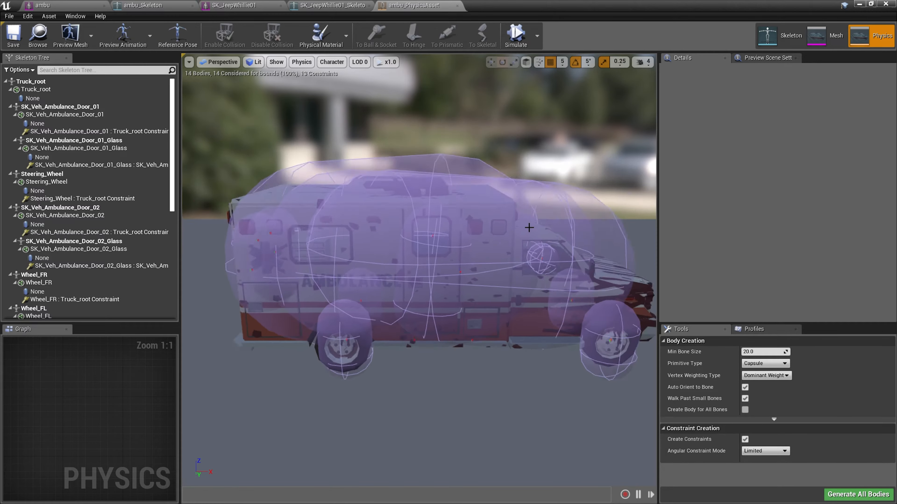
Step: Delete the SK_Veh_Ambulance_Interior_01, Door_02 and Door_03 physics bodies at the rear of the ambulance
right_click_drag(346, 233, 311, 256)
left_click(328, 255)
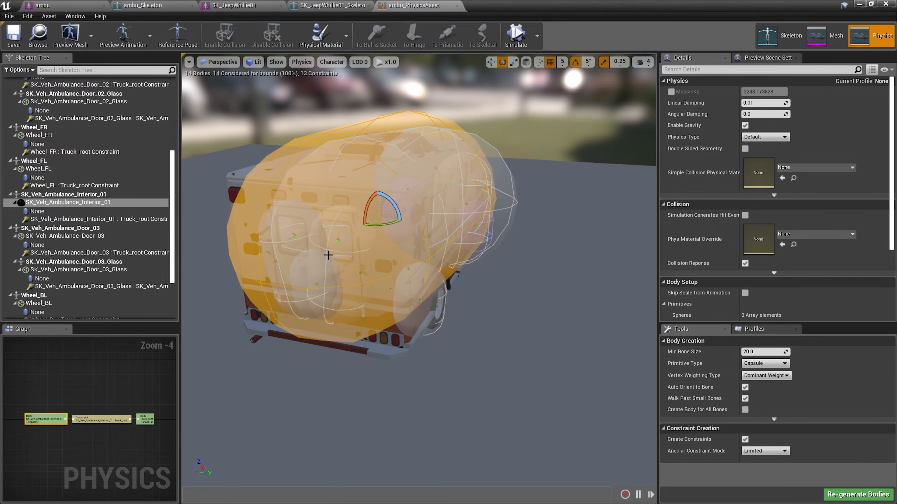
key("Delete")
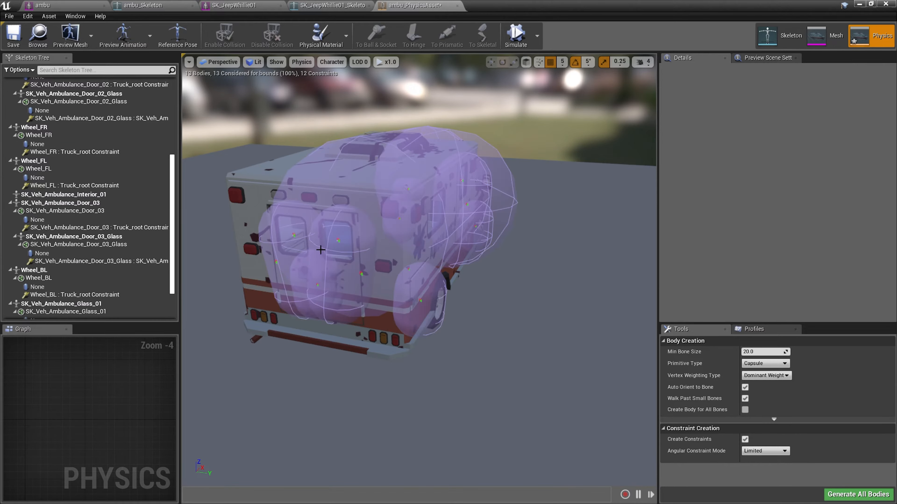
left_click(333, 256)
key("Delete")
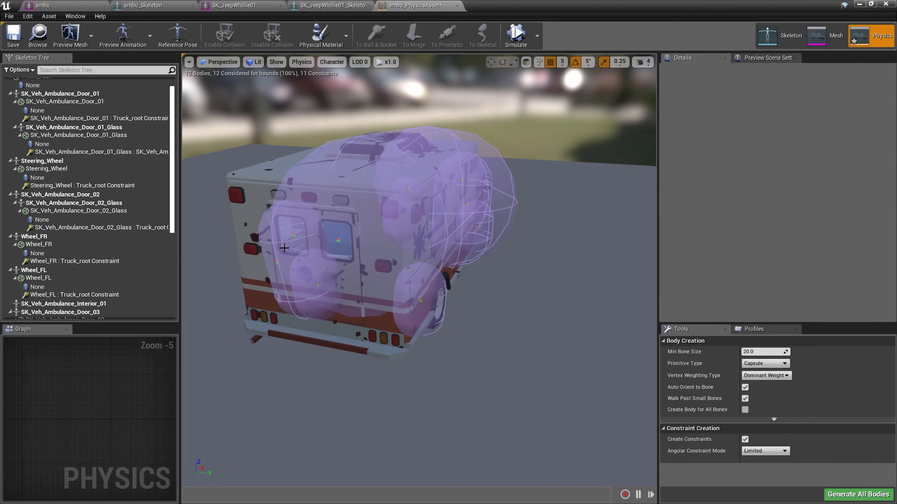
left_click(284, 248)
key("Delete")
Step: Regenerate the Truck_root body with the Box primitive type
left_click(377, 192)
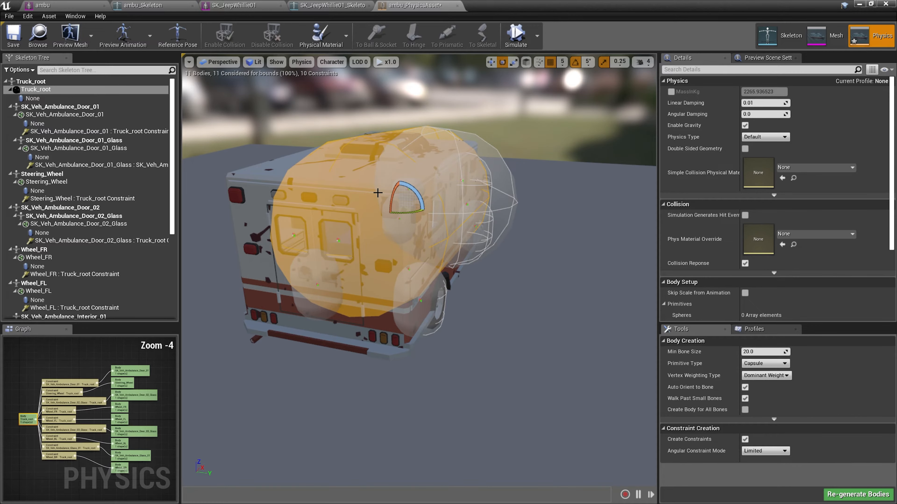
left_click(763, 363)
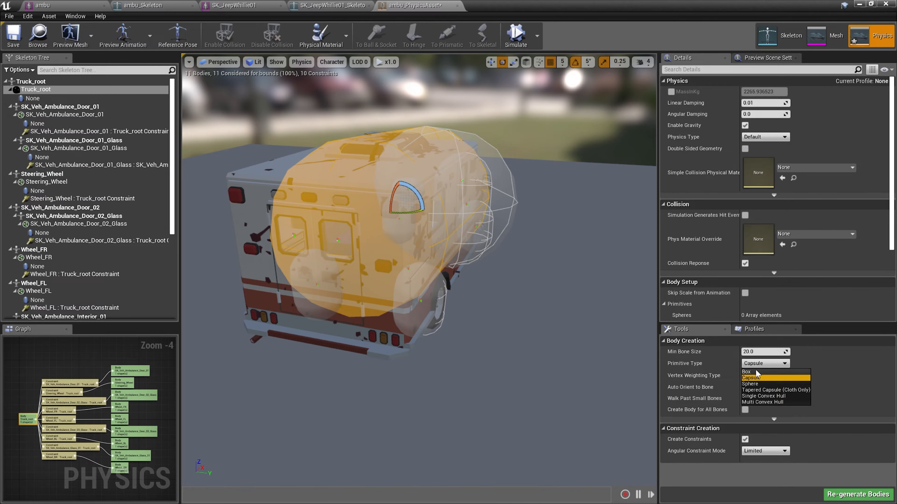
left_click(756, 372)
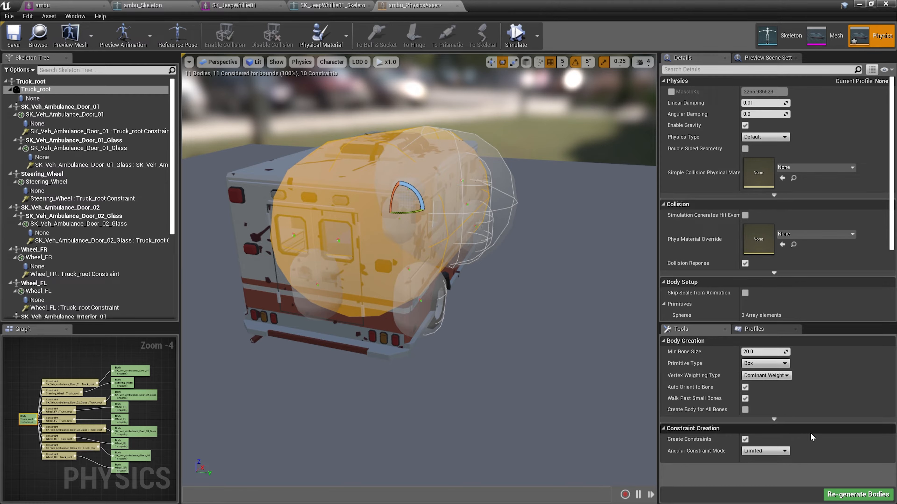
left_click(855, 498)
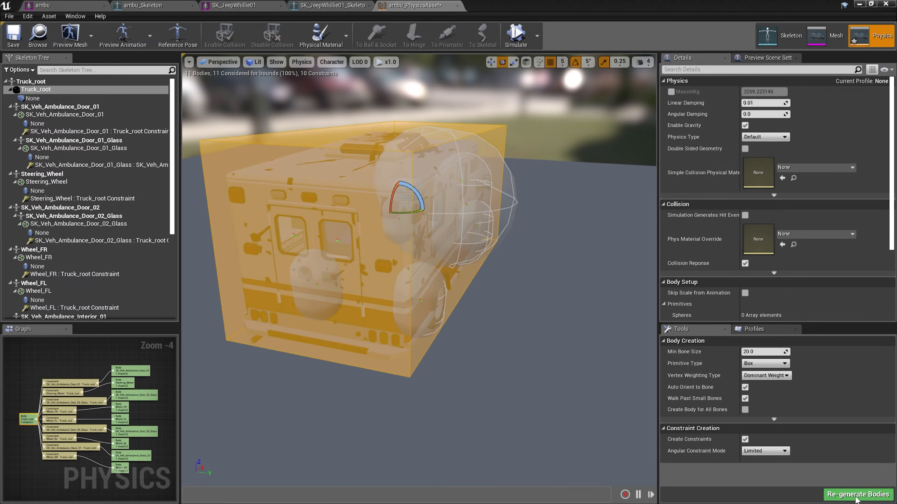
Step: Set the Truck_root box primitive's rotation to -90 on X and -90 on Z
scroll(670, 279, "down", 3)
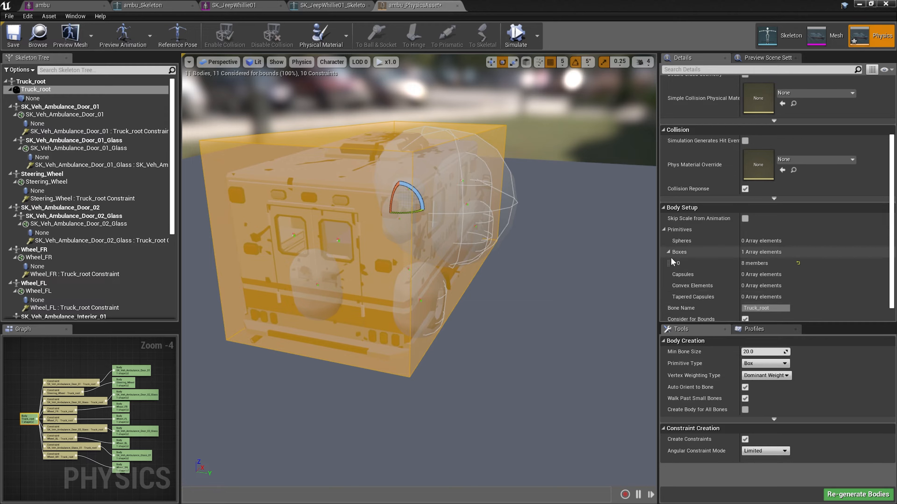
left_click(673, 264)
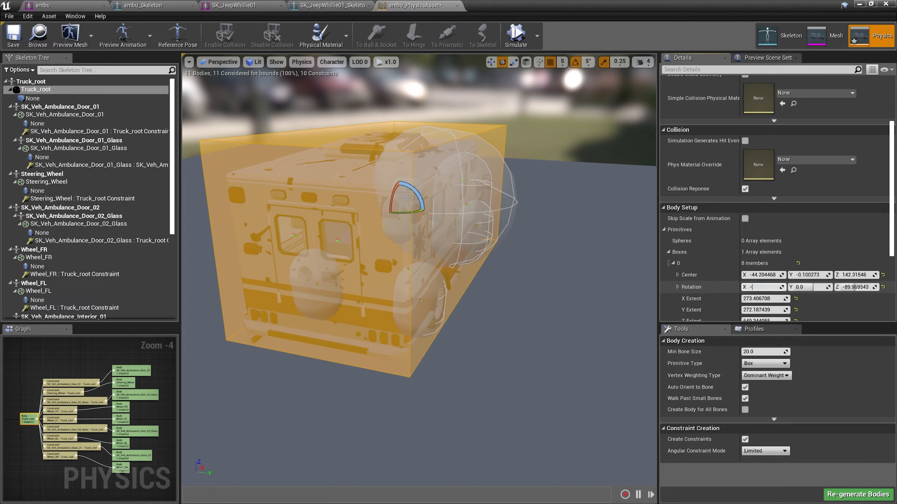
type("90")
key("Return")
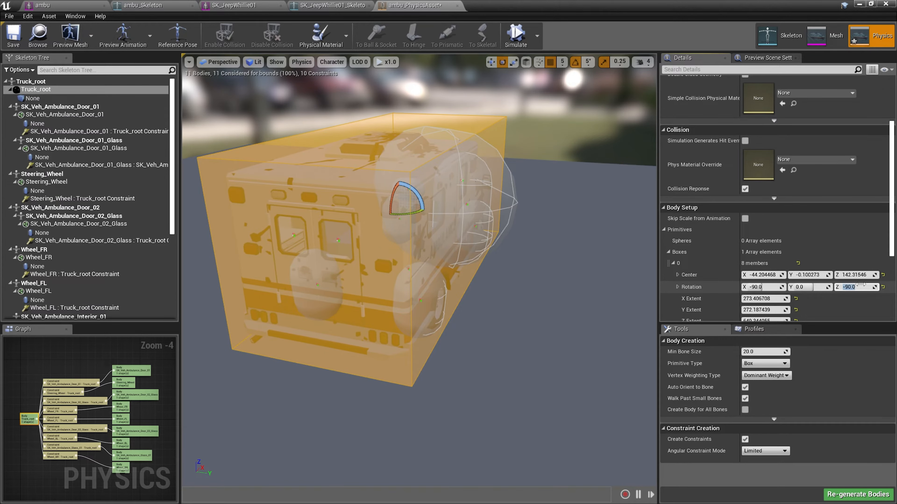
Step: Delete the SK_Veh_Ambulance_Glass_01 and SK_Veh_Ambulance_Door_01 physics bodies on the side of the ambulance
left_click(503, 199)
right_click_drag(503, 199, 374, 205)
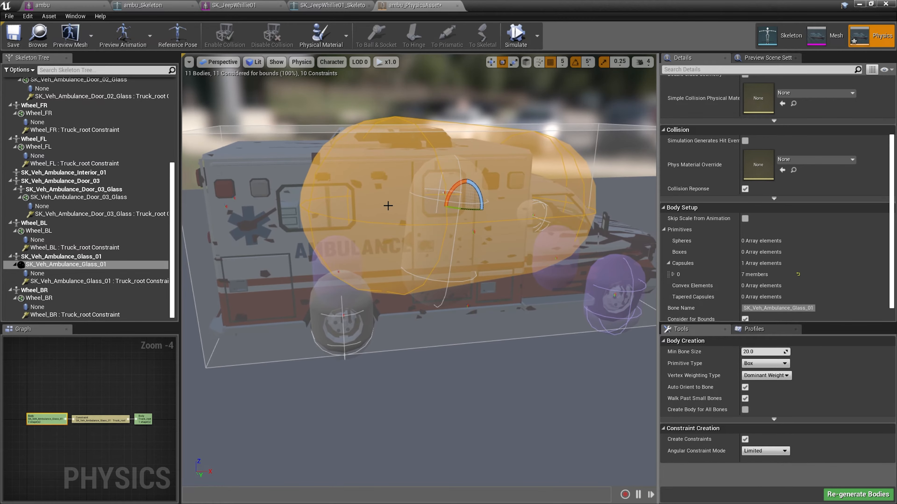
key("Delete")
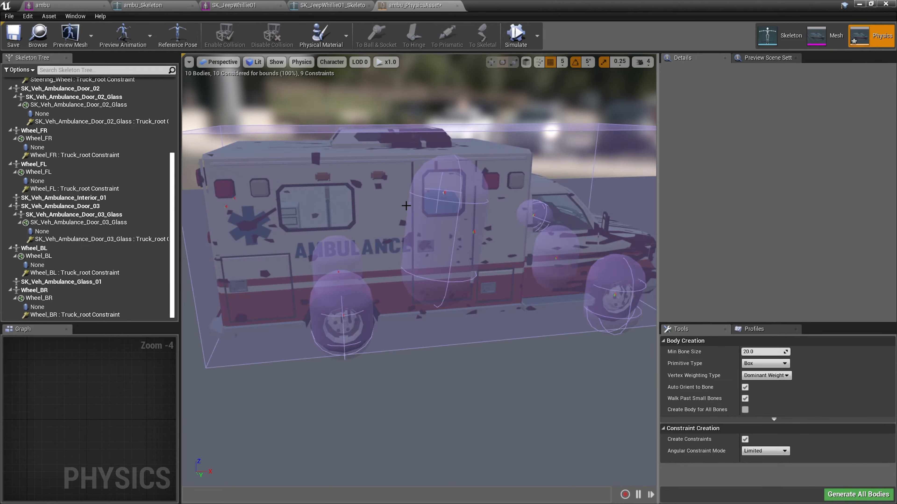
left_click(453, 215)
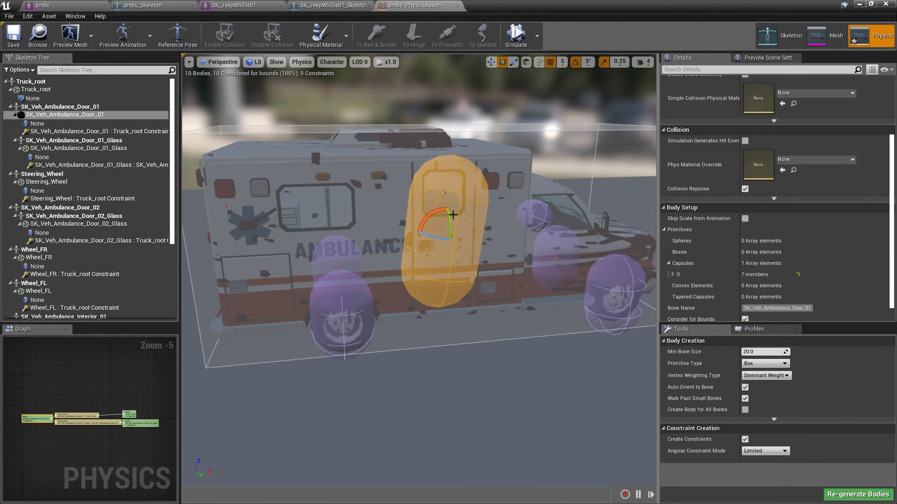
key("Delete")
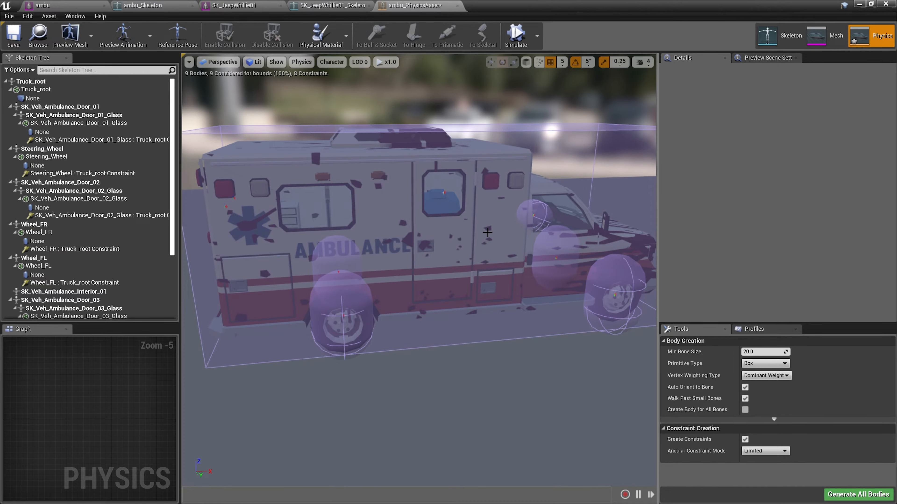
Step: Delete the Steering_Wheel physics body inside the cab
key("d")
right_click_drag(487, 233, 506, 228)
key("w")
key("s")
left_click(475, 183)
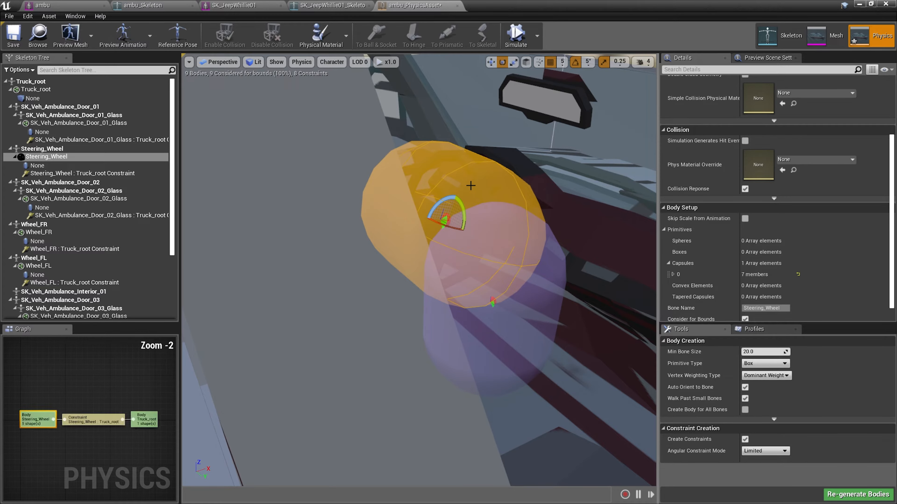
key("Delete")
Step: Delete the Wheel_FL physics body and undo that deletion
left_click(516, 243)
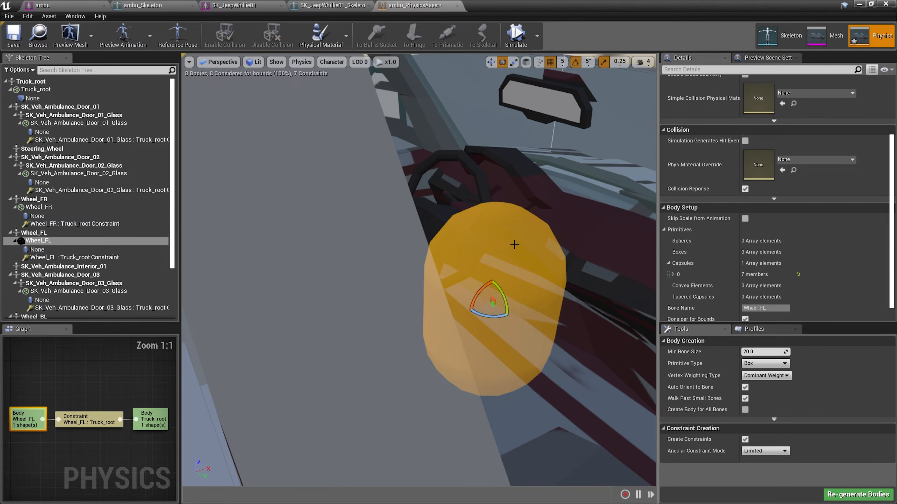
key("Delete")
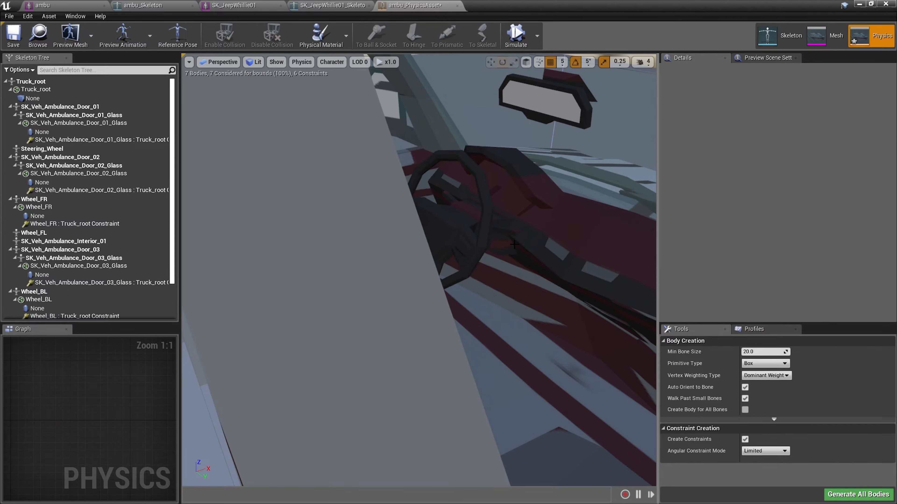
key("ctrl+z")
Step: Scale down the height of the Truck_root collision box and lower it onto the ambulance's lower body
key("f")
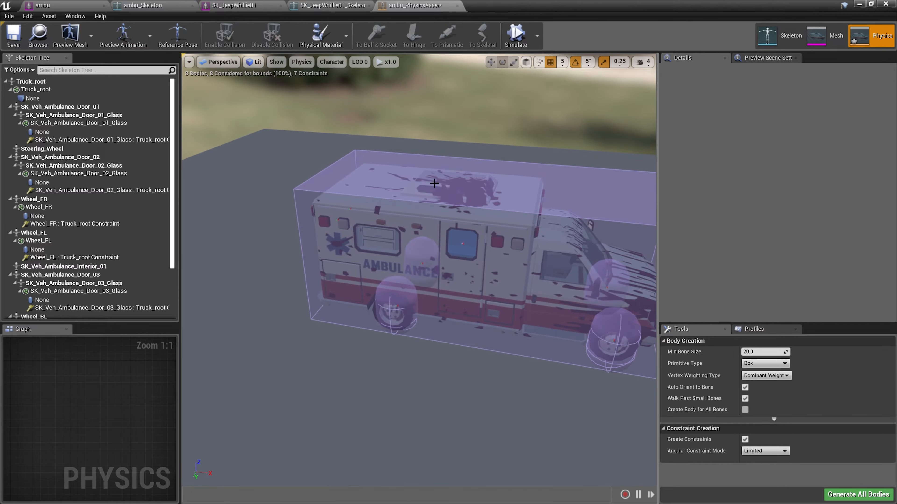
left_click(519, 219)
key("f")
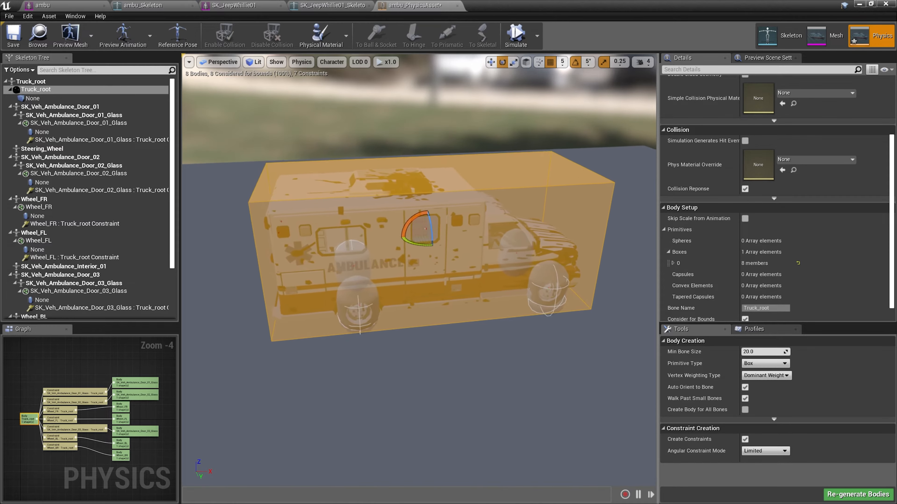
key("r")
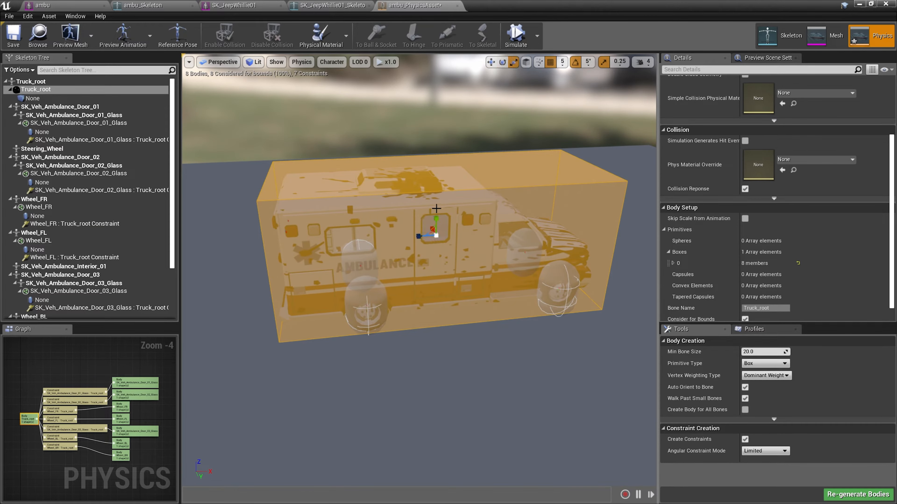
left_click_drag(436, 219, 437, 277)
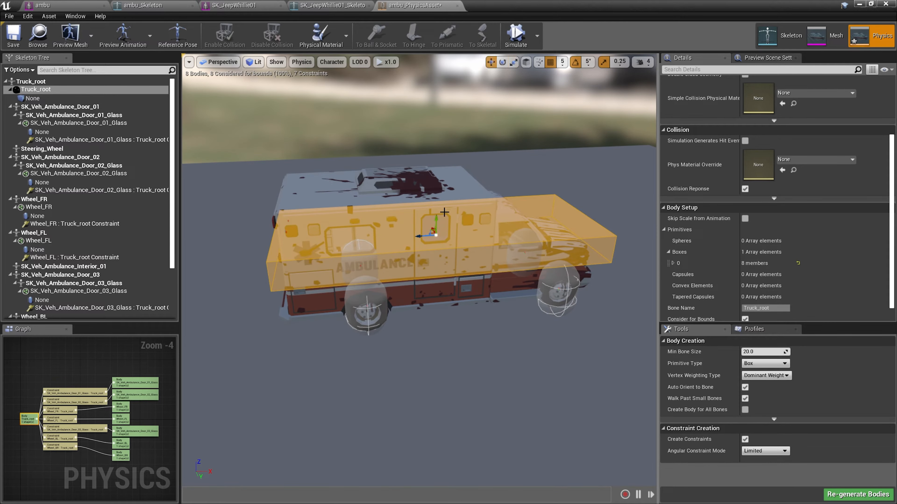
left_click_drag(445, 212, 444, 239)
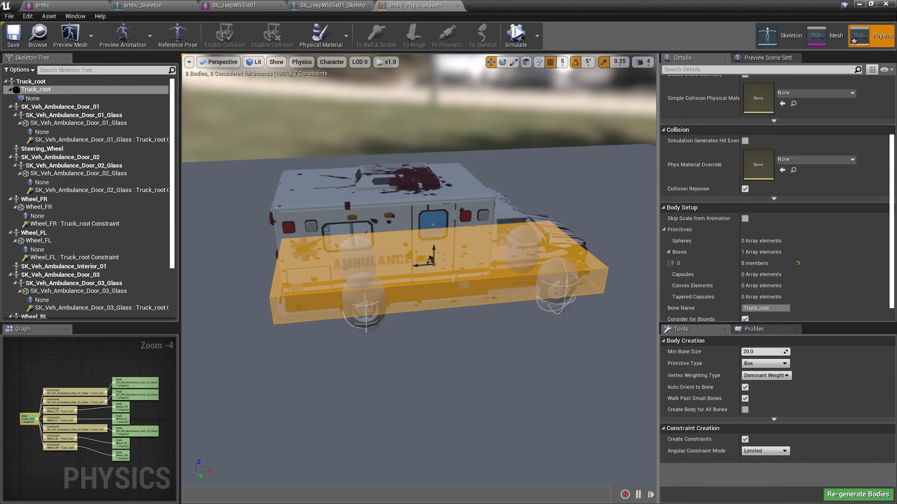
Step: Fine-tune the height of the Truck_root collision box and check its fit against the ambulance's rear, hood and cab
middle_click_drag(444, 238, 420, 237)
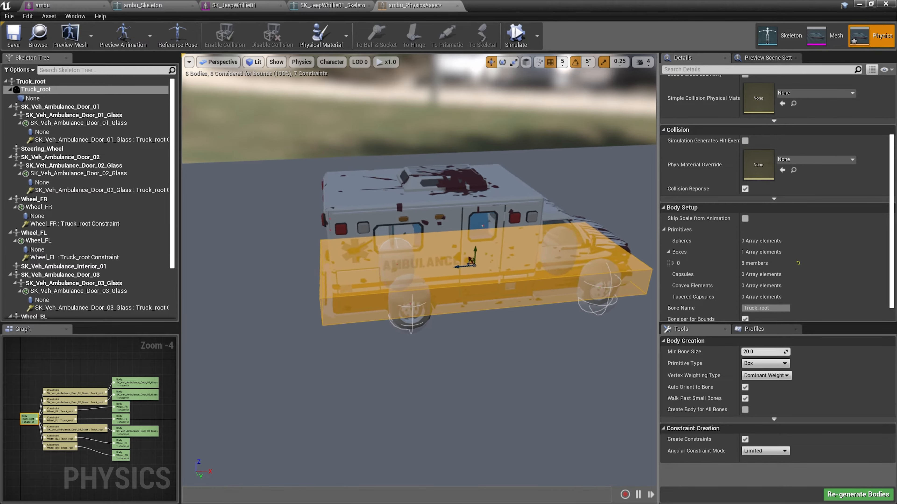
right_click_drag(422, 303, 501, 300)
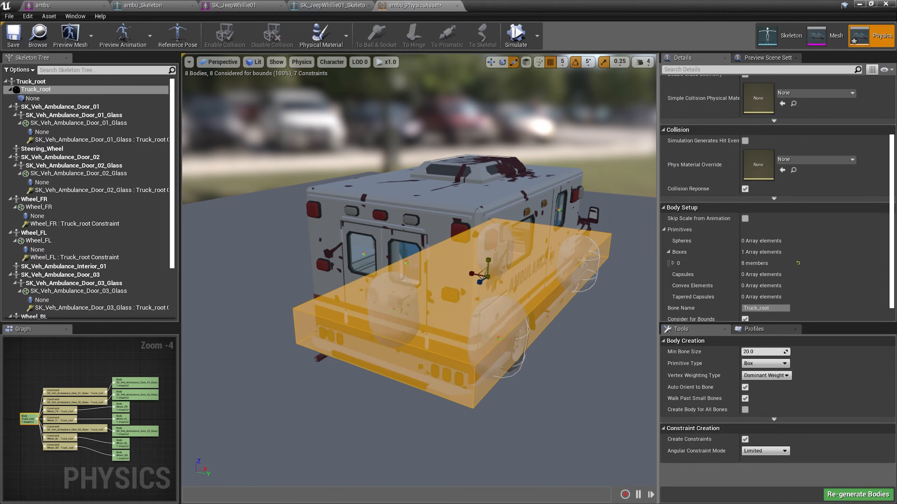
left_click_drag(488, 261, 484, 235)
mouse_move(461, 227)
right_mouse_down()
mouse_move(491, 227)
mouse_move(441, 222)
mouse_move(494, 219)
mouse_move(477, 219)
right_mouse_up()
right_click_drag(499, 289, 524, 277)
mouse_move(327, 261)
right_mouse_down()
mouse_move(388, 261)
mouse_move(326, 261)
right_mouse_up()
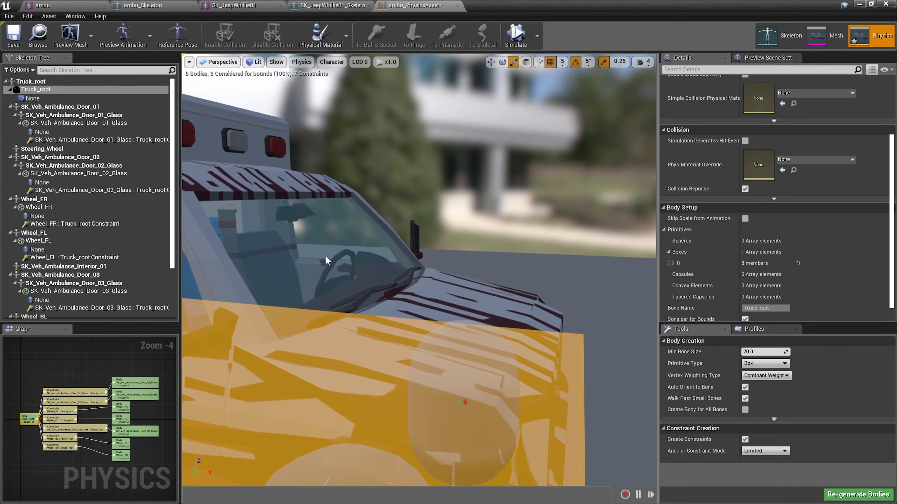
right_click_drag(320, 296, 324, 296)
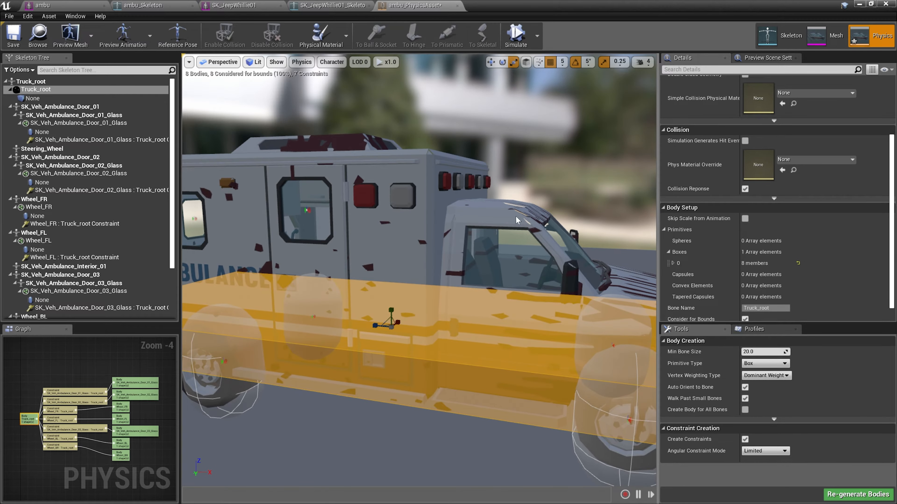
Step: Select the four wheel bodies, Wheel_BR, Wheel_FR, Wheel_FL and Wheel_BL, and regenerate them with the Sphere primitive type
right_click_drag(434, 258, 434, 320)
left_click(396, 321)
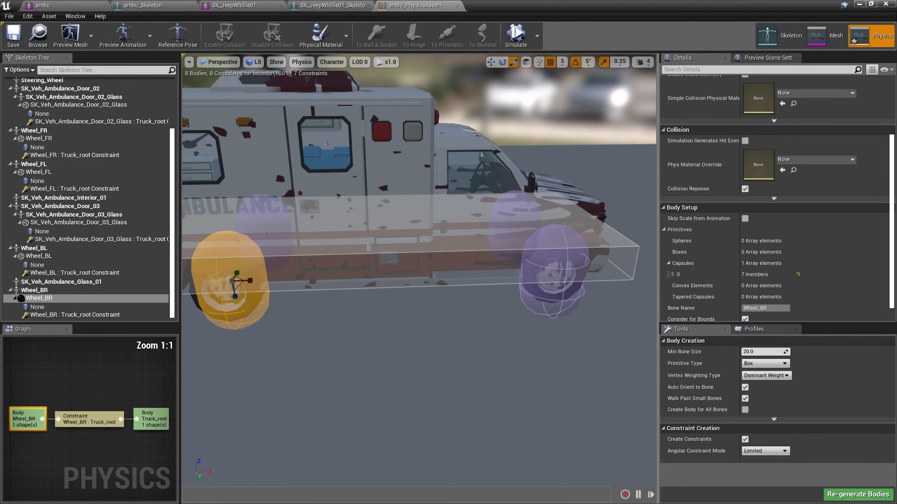
left_click(531, 299, "ctrl")
right_click_drag(531, 299, 383, 287)
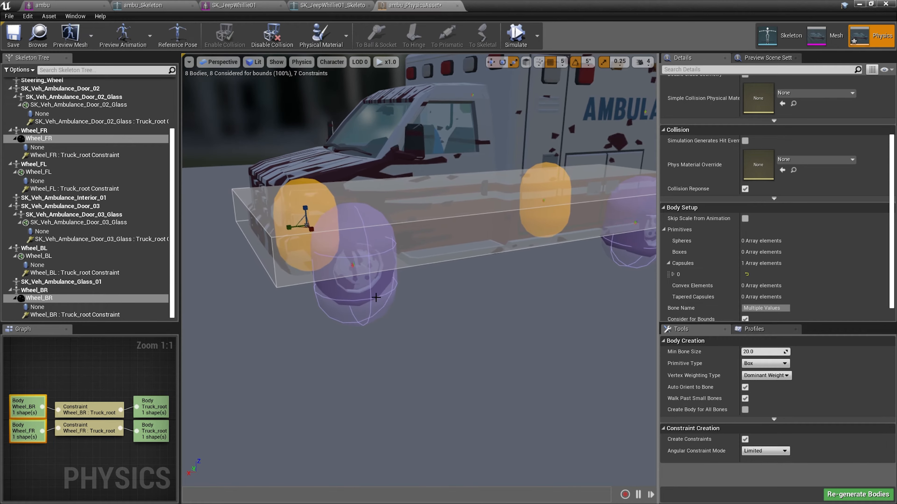
left_click(383, 287, "ctrl")
left_click(632, 272, "ctrl")
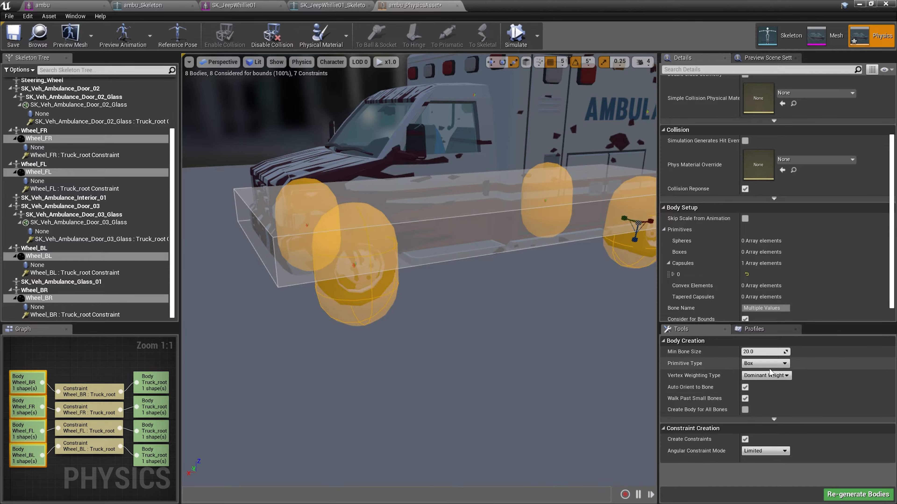
left_click(766, 364)
left_click(768, 383)
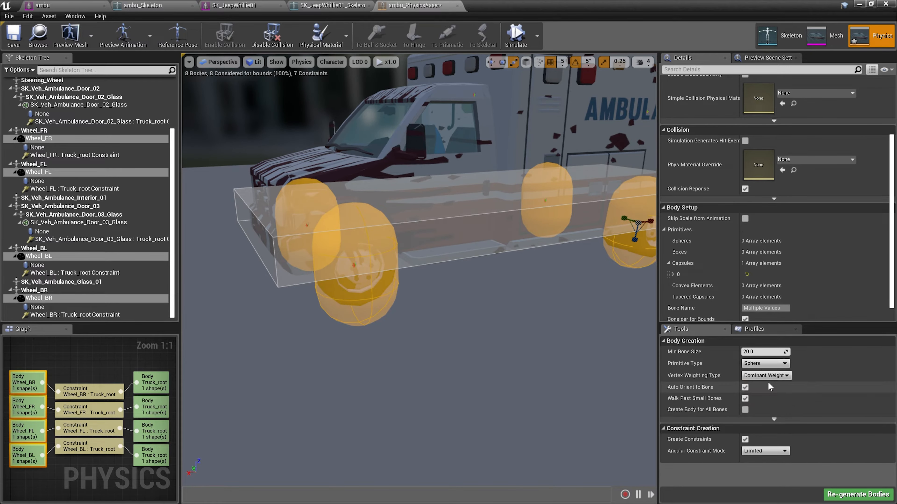
left_click(846, 495)
Step: Set the Physics Type of the four selected wheel bodies to Kinematic
scroll(730, 200, "up", 3)
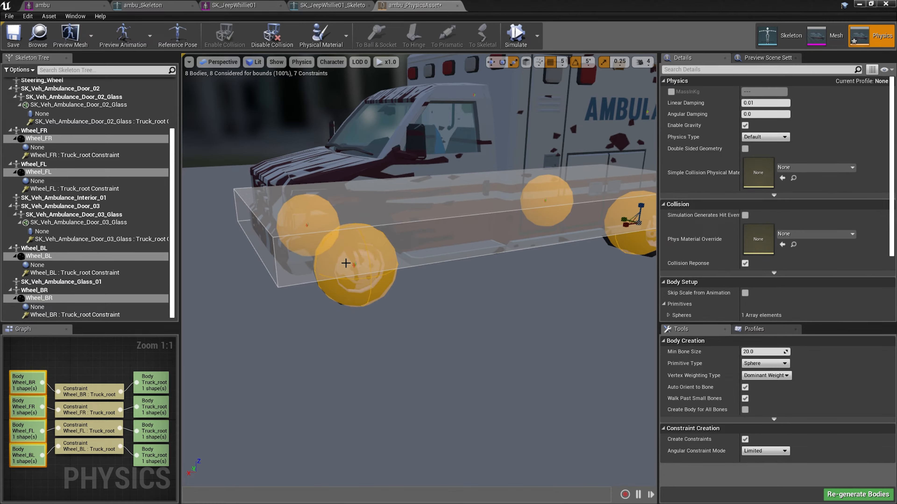
left_click(766, 136)
left_click(766, 154)
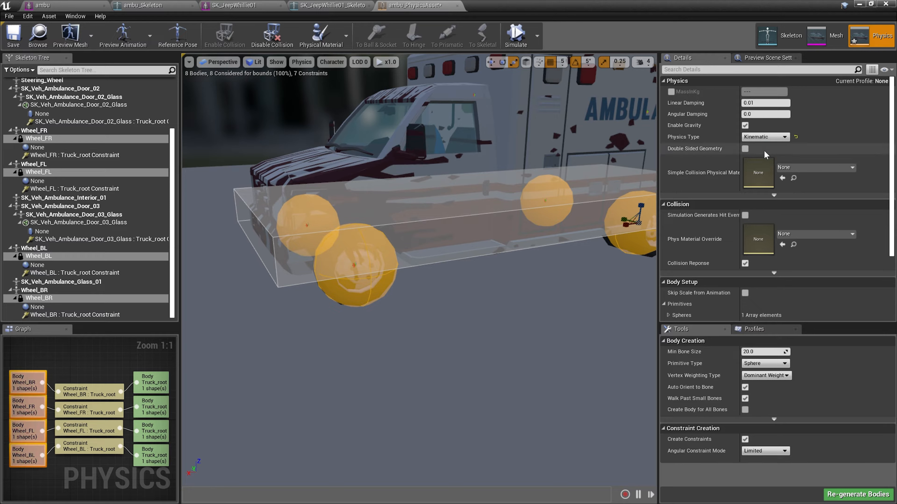
Step: Review the Wheel_FL body's physics, collision and primitive properties, along with the asset's profiles and preview scene settings
scroll(690, 244, "down", 3)
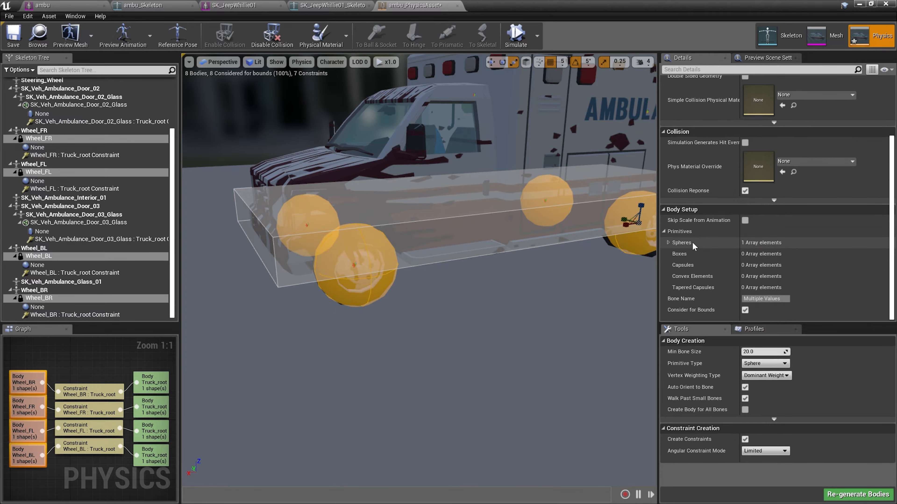
left_click(348, 288)
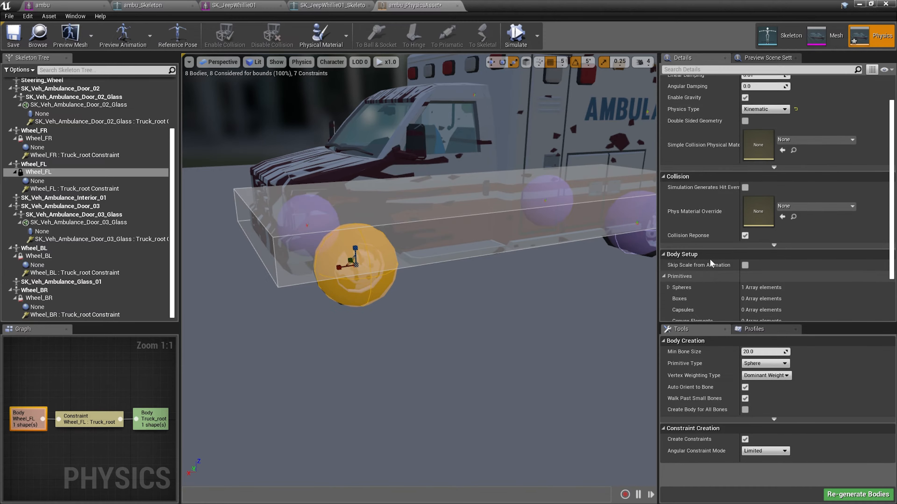
scroll(710, 260, "up", 1)
left_click(754, 329)
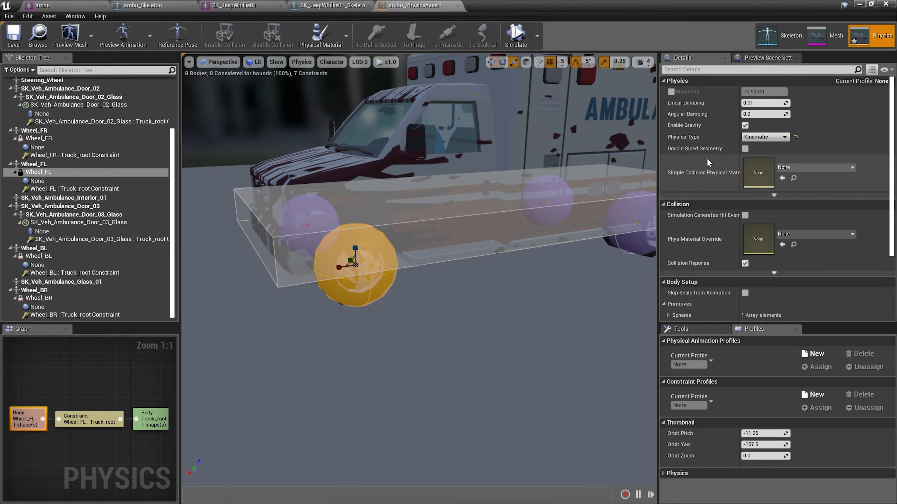
scroll(693, 170, "down", 2)
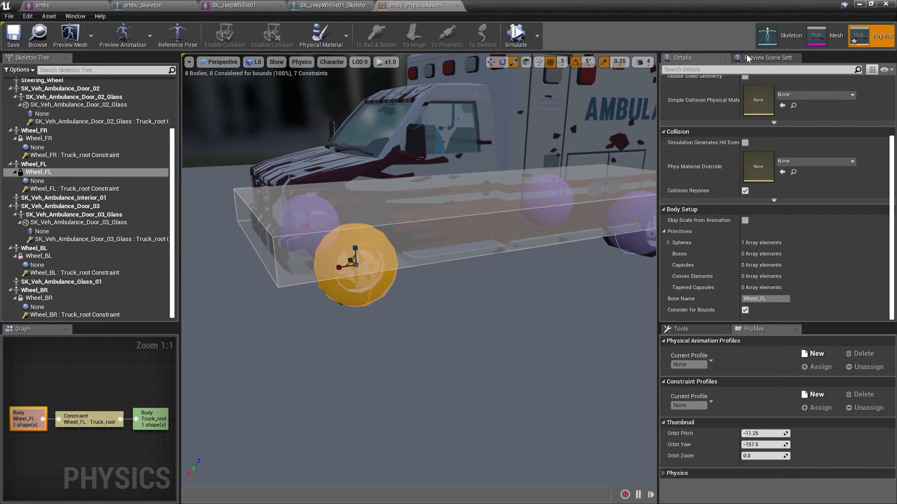
left_click(767, 57)
scroll(703, 212, "down", 5)
scroll(683, 223, "down", 1)
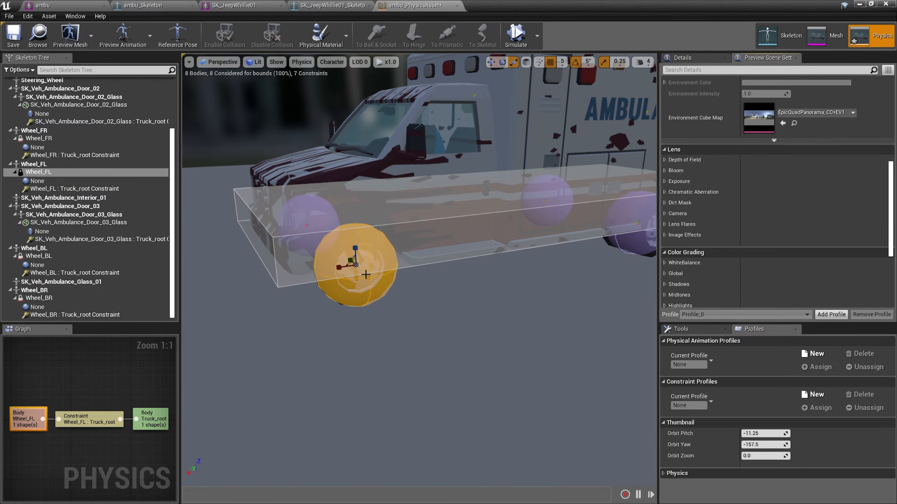
Step: Raise the Truck_root collision box on the ambulance's lower body and check it from the rear
mouse_move(501, 305)
right_mouse_down()
mouse_move(514, 306)
mouse_move(458, 306)
mouse_move(522, 306)
mouse_move(510, 321)
right_mouse_up()
left_click(500, 305)
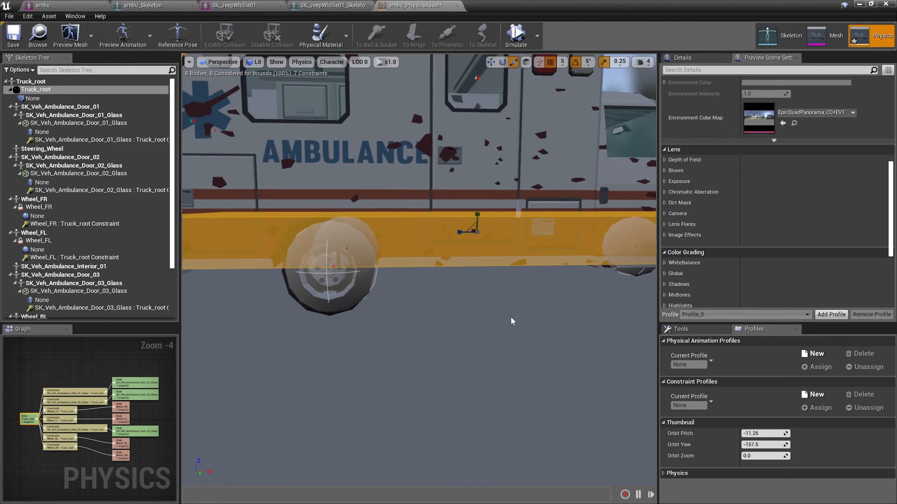
key("w")
left_click_drag(388, 213, 384, 188)
right_click_drag(403, 281, 355, 225)
Step: Add a second box shape to the Truck_root body
right_click(103, 91)
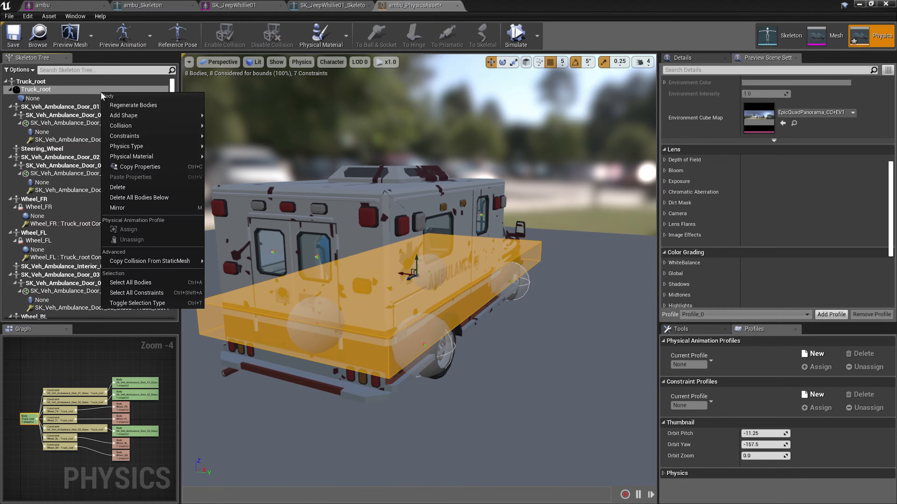
mouse_move(141, 119)
left_click(239, 124)
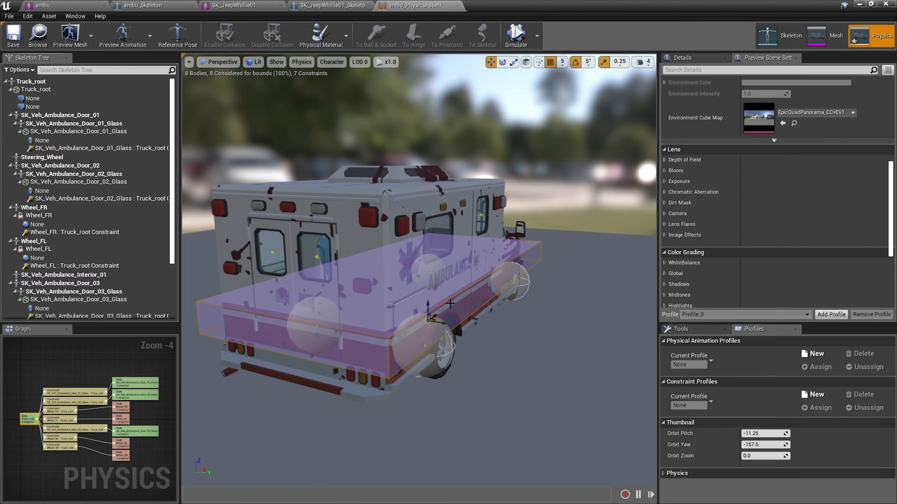
left_click(425, 304)
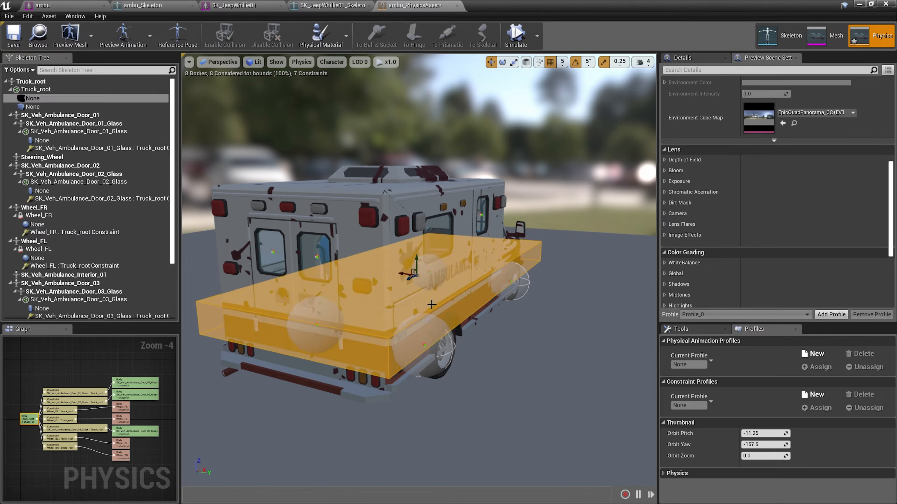
Step: Scale up the newly added thin box shape of the Truck_root body
left_click(81, 108)
right_click_drag(456, 290, 398, 288)
right_click_drag(534, 263, 512, 261)
key("r")
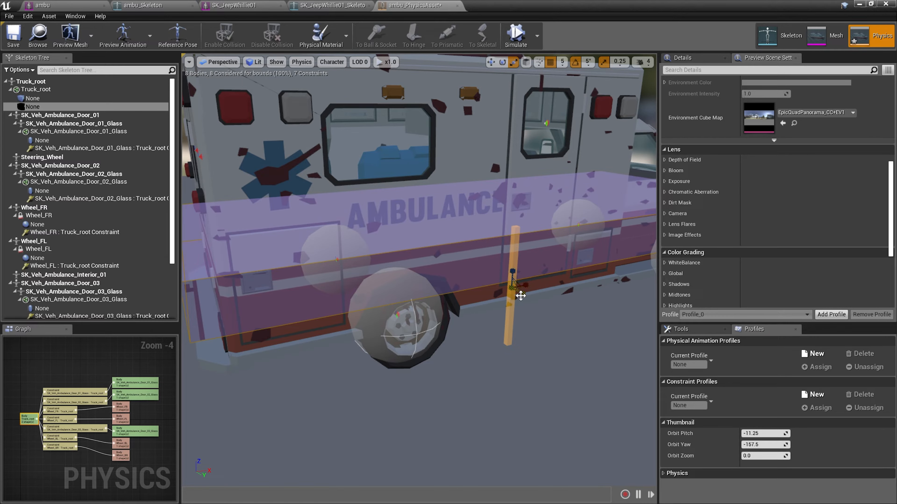
mouse_move(520, 295)
left_mouse_down()
mouse_move(551, 293)
mouse_move(533, 299)
left_mouse_up()
Step: Move the new Truck_root box forward so that it covers the ambulance's hood above the front wheels
key("d")
right_click_drag(523, 293, 456, 293)
key("w")
right_click_drag(364, 334, 364, 337)
key("s")
left_click_drag(355, 324, 477, 236)
key("w")
right_click_drag(477, 236, 579, 235)
left_click_drag(528, 248, 485, 221)
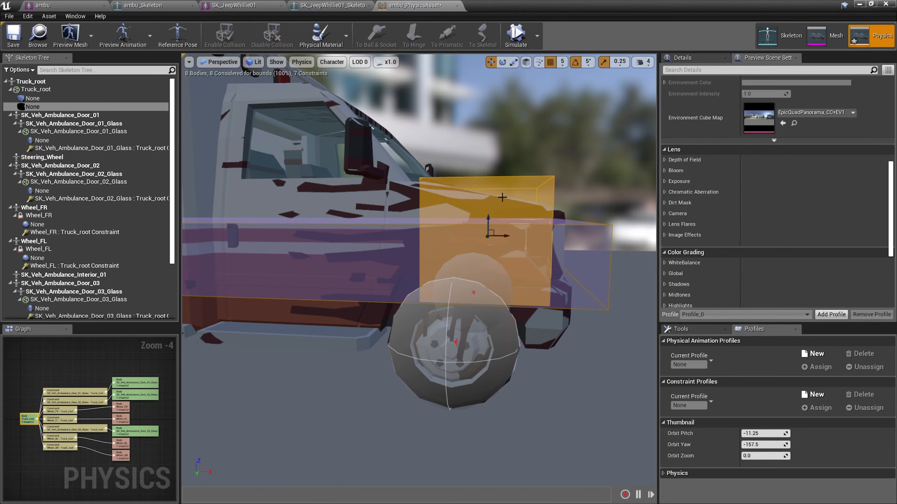
Step: Tilt the hood collision box to follow the hood's slope and lower it onto the hood surface
right_click_drag(503, 198, 515, 196)
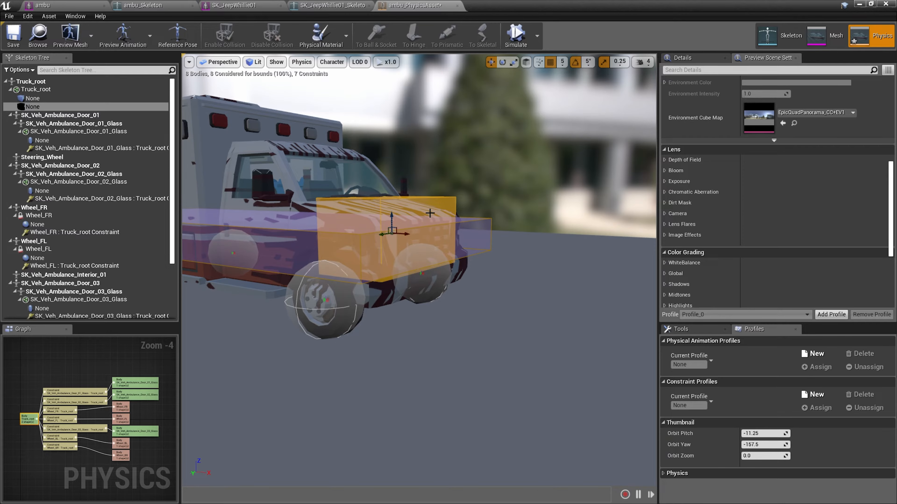
right_click_drag(420, 270, 440, 269)
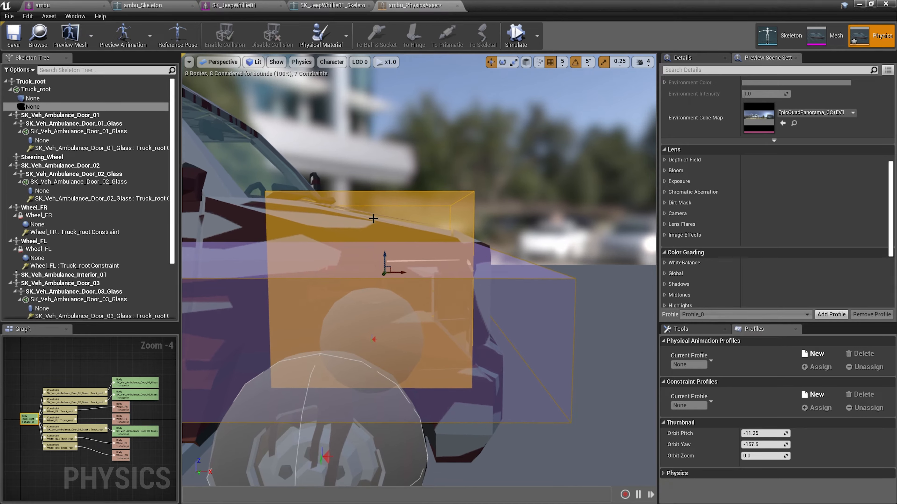
left_click_drag(395, 252, 404, 246)
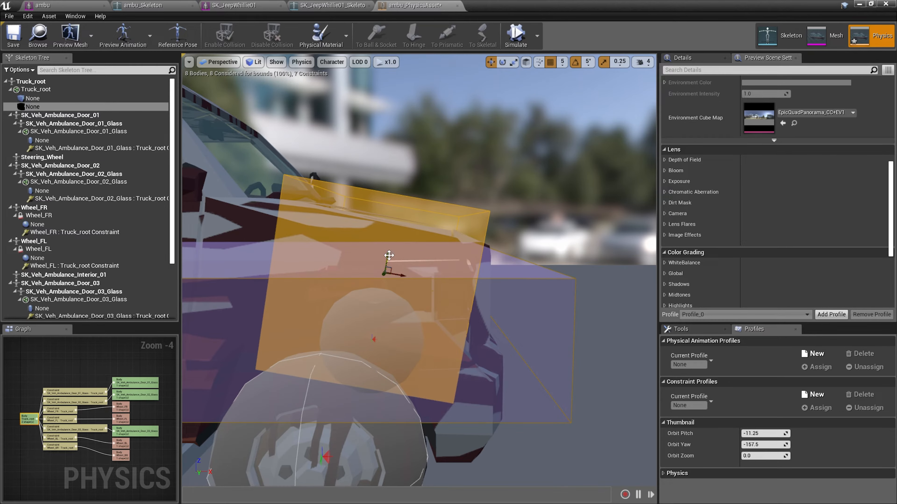
left_click_drag(389, 256, 382, 271)
right_click_drag(382, 272, 387, 278)
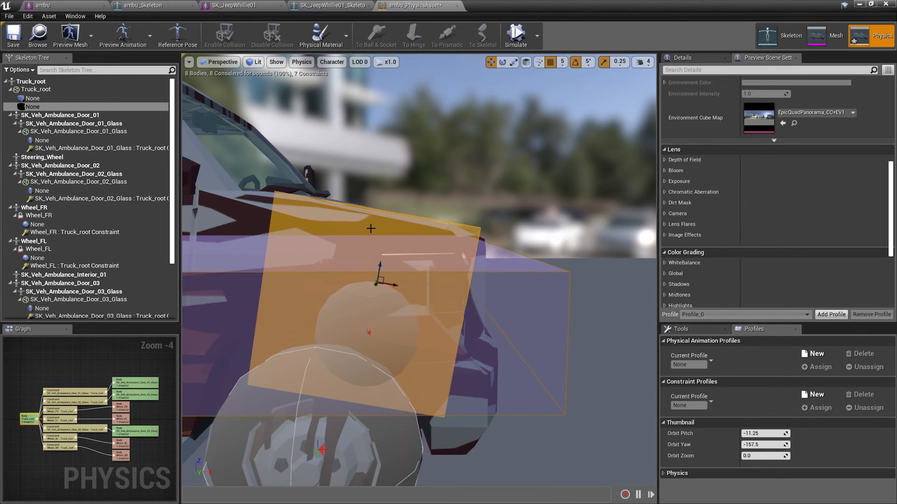
key("s")
right_click_drag(370, 228, 340, 229)
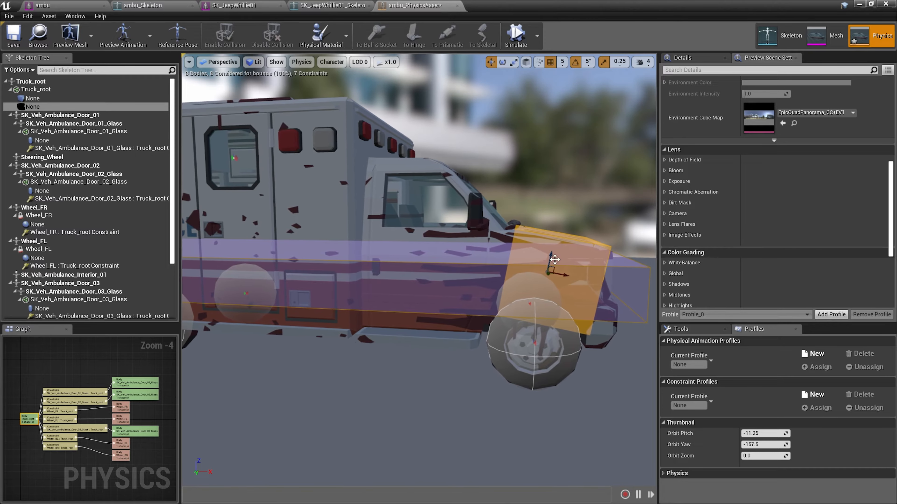
right_click_drag(512, 255, 530, 259)
key("r")
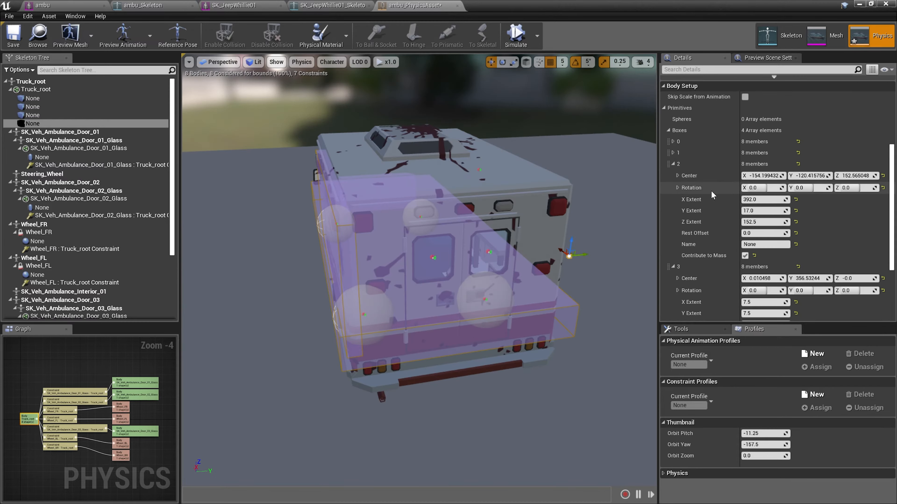
Step: Copy the Center of Truck_root box 2 (-154.199432, -120.415756, 152.565048) to box 3
scroll(715, 199, "down", 3)
scroll(716, 199, "up", 1)
right_click(727, 134)
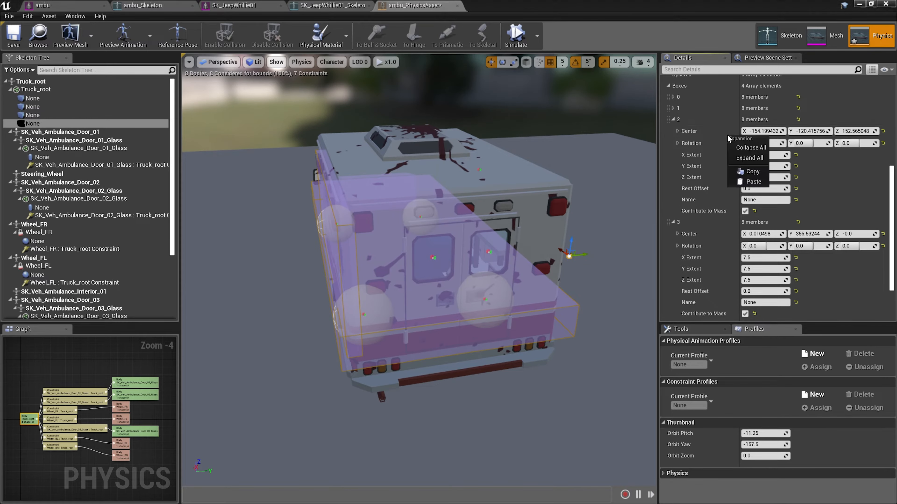
left_click(752, 171)
right_click(726, 235)
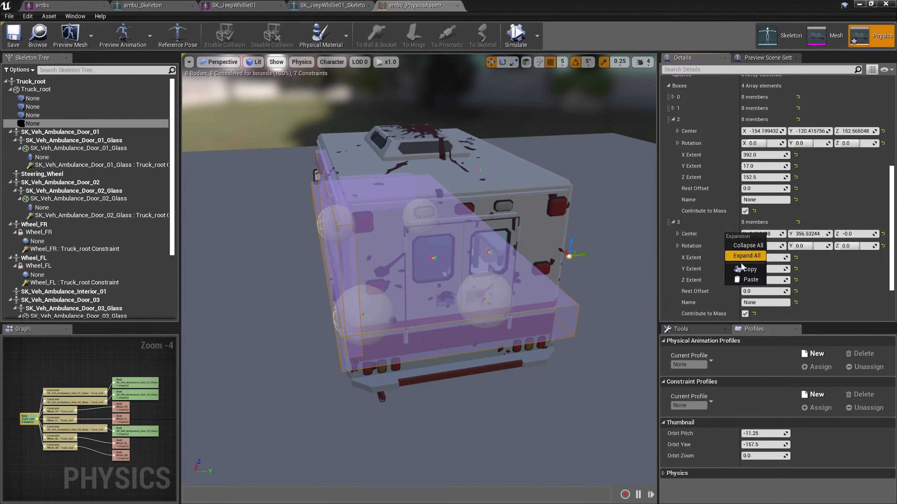
left_click(749, 279)
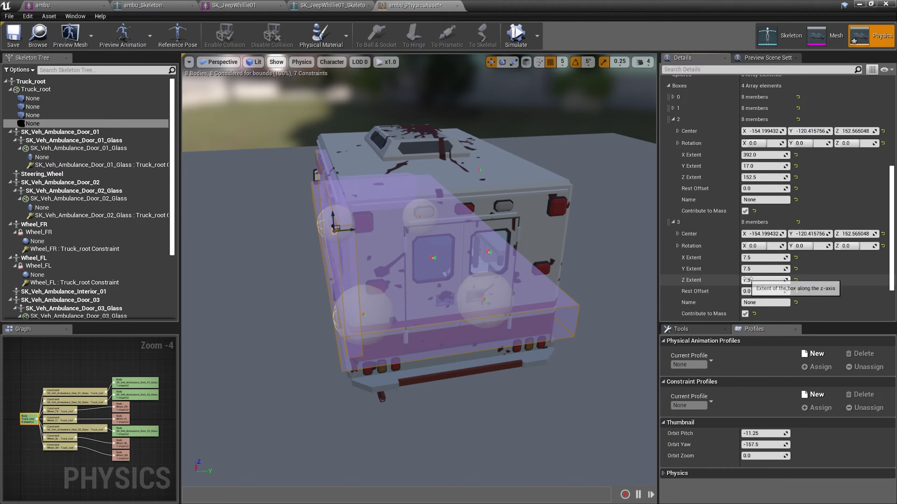
Step: Copy the X Extent of 392.0 from Truck_root box 2 to box 3
right_click(713, 144)
left_click(662, 167)
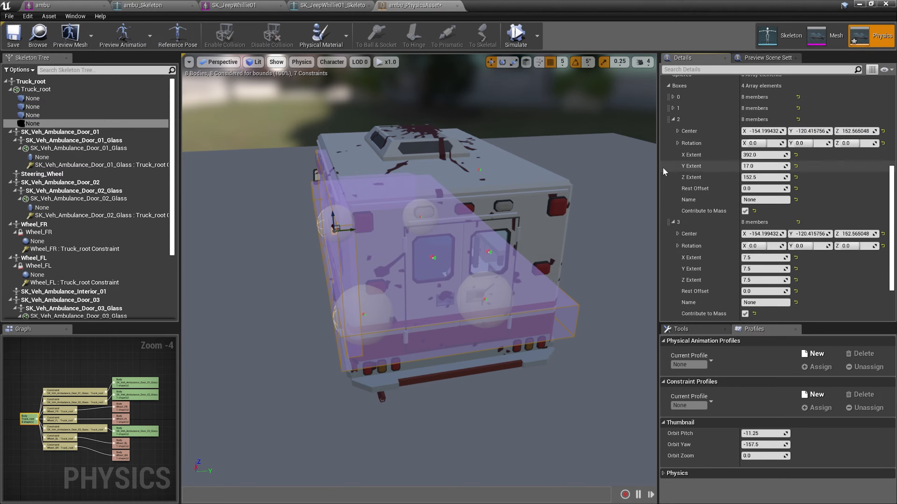
right_click(712, 155)
left_click(728, 159)
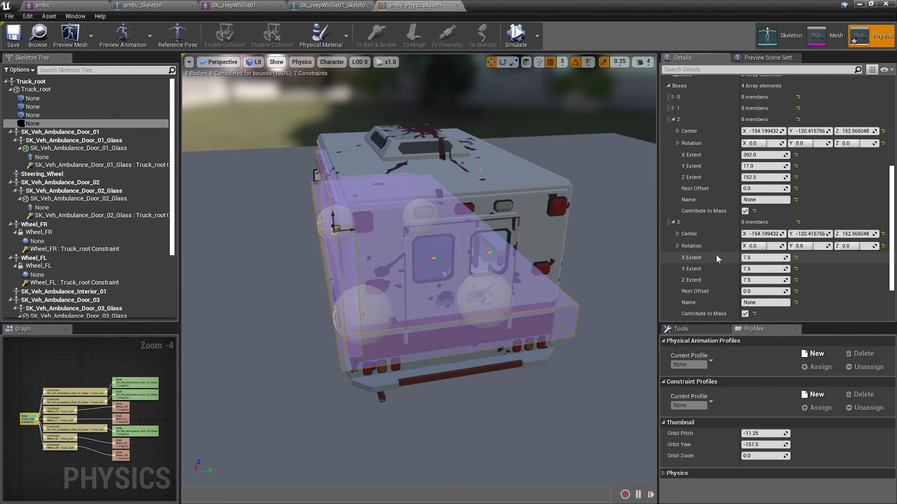
right_click(732, 255)
left_click(741, 275)
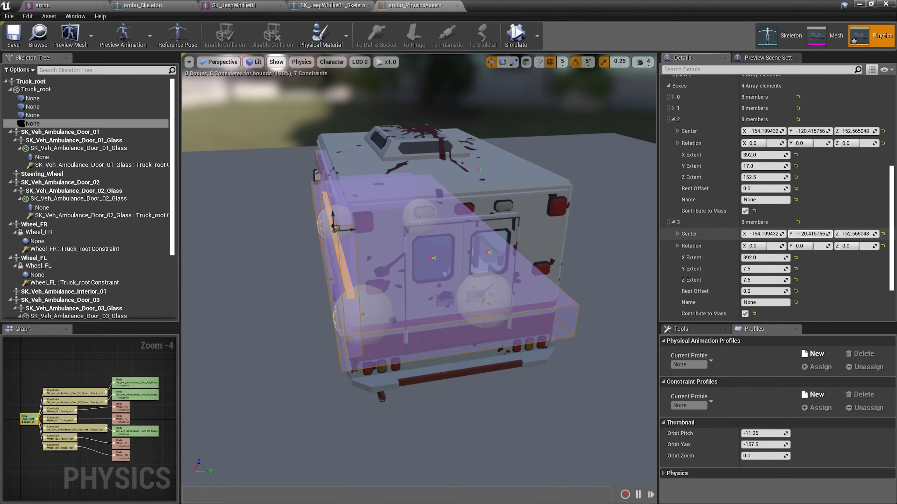
Step: Set the Center Y of Truck_root box 3 to 120.415756 to mirror it to the ambulance's opposite side
key("BackSpace")
key("Return")
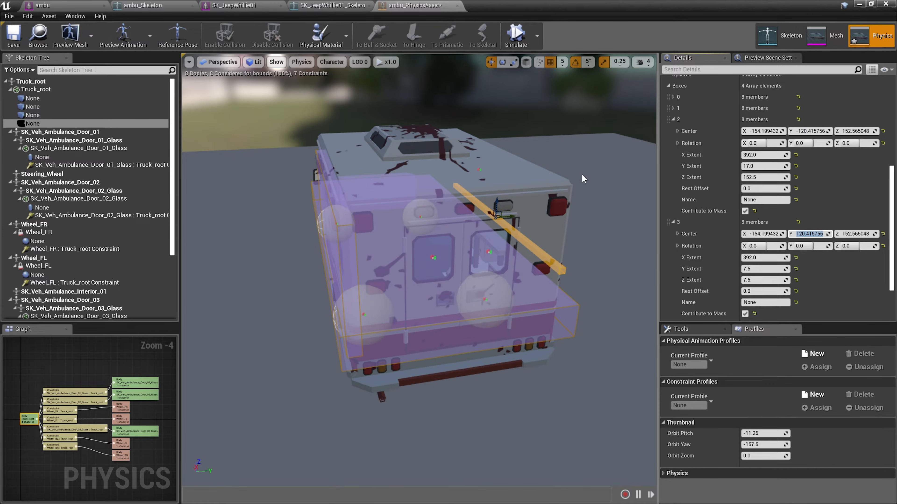
left_click_drag(583, 179, 517, 180)
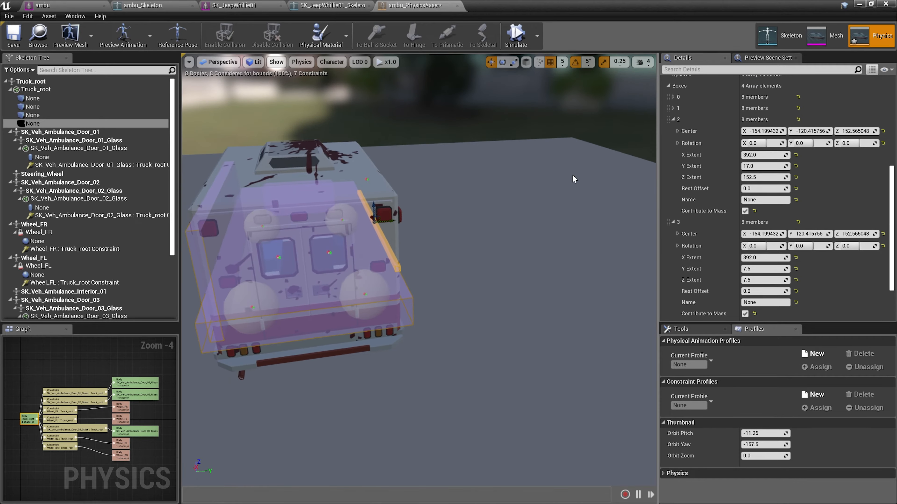
Step: Copy the Y Extent of 17.0 and the Z Extent of 152.5 from Truck_root box 2 to box 3
right_click(722, 169)
left_click(738, 177)
right_click(718, 270)
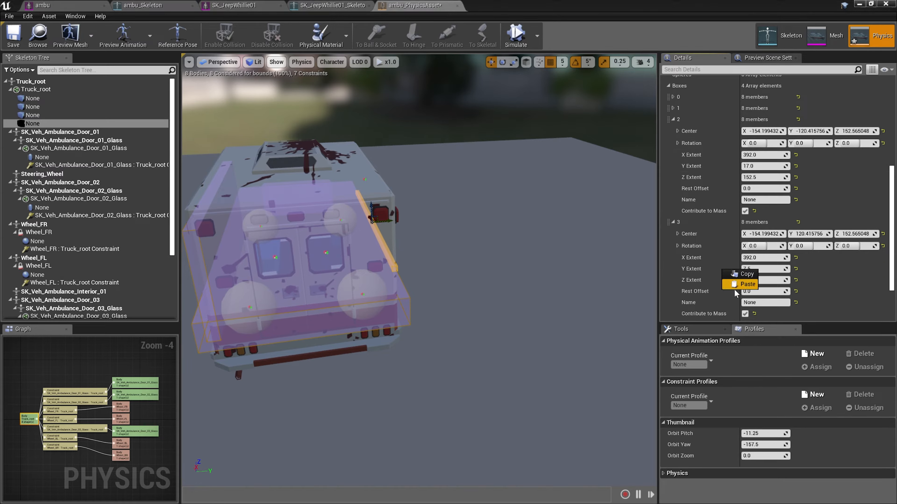
left_click(738, 289)
right_click(719, 179)
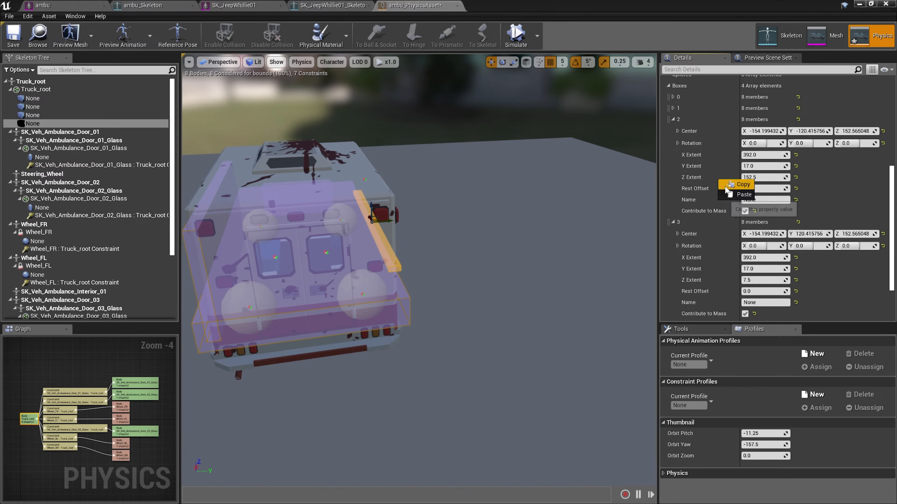
left_click(738, 188)
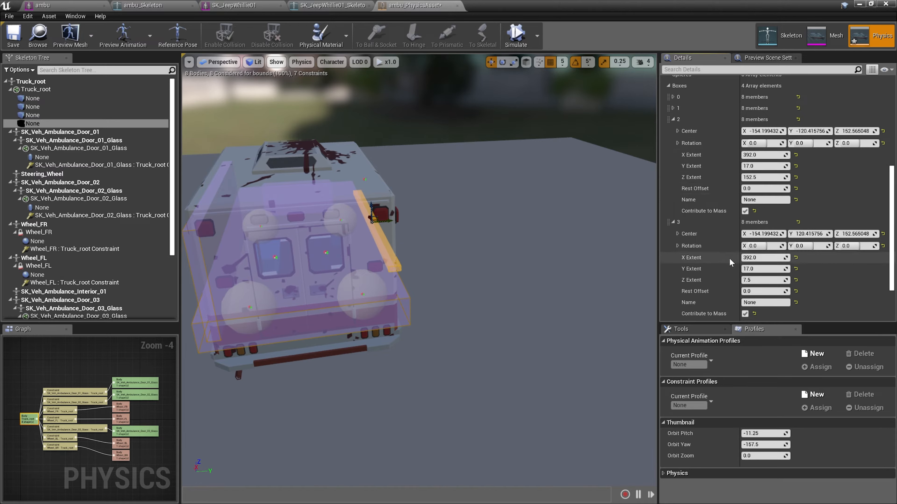
right_click(724, 282)
left_click(744, 296)
right_click_drag(520, 224, 346, 211)
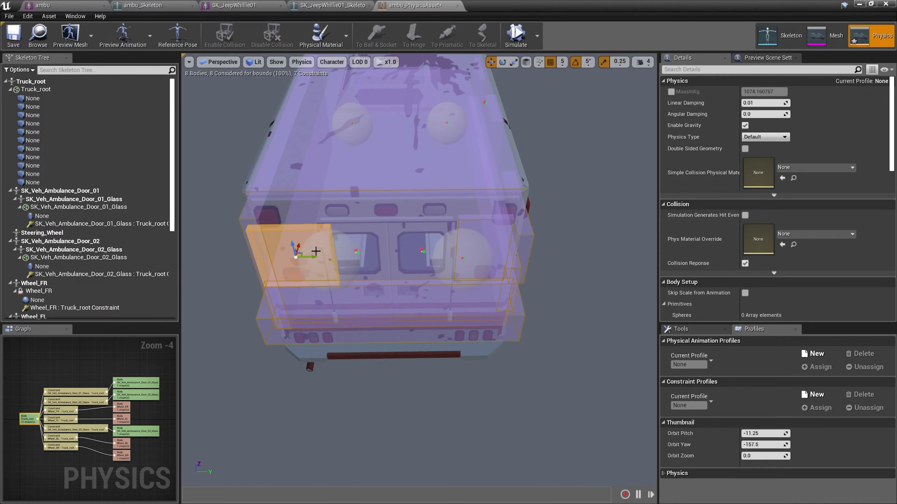
Step: Check the mirrored Truck_root boxes from the ambulance's rear and side, and save the physics asset
right_click_drag(316, 251, 319, 197)
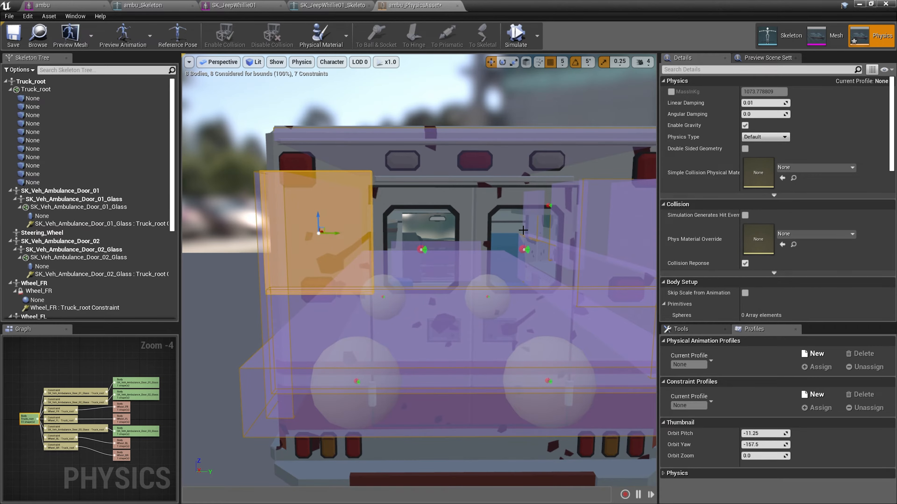
right_click_drag(451, 216, 346, 216)
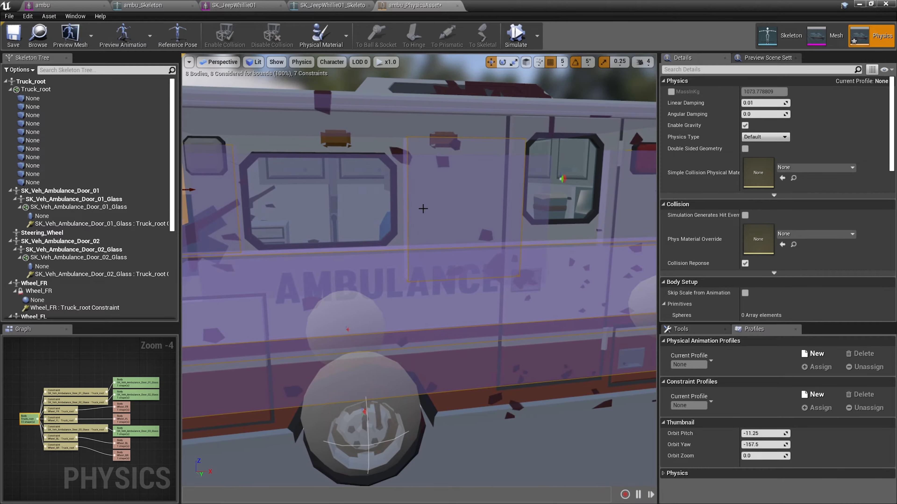
right_click_drag(423, 208, 459, 223)
right_click_drag(374, 249, 232, 245)
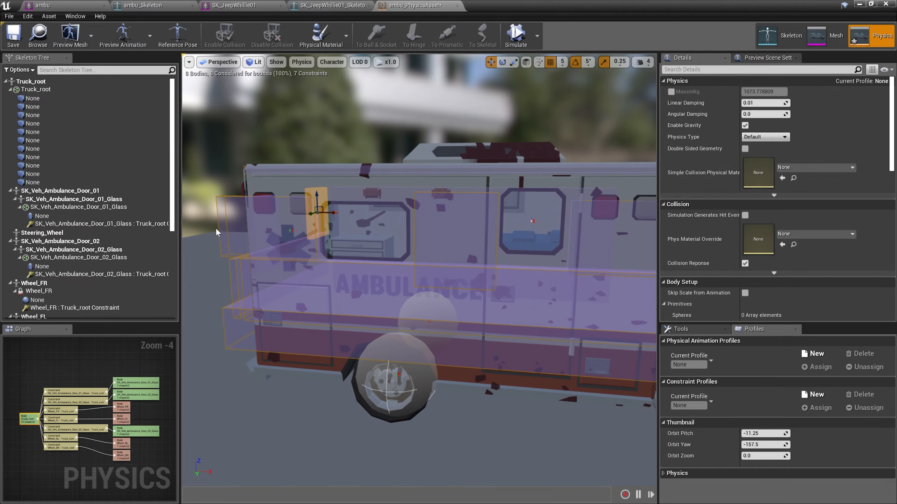
left_click(14, 39)
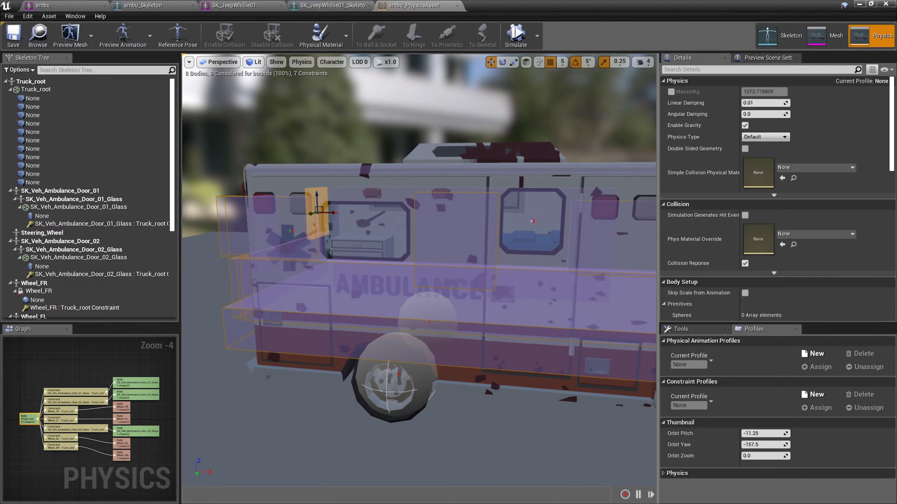
Step: Examine the Wheel_BR body's sphere primitive and physics type settings
left_click(389, 393)
scroll(701, 263, "down", 2)
left_click(668, 243)
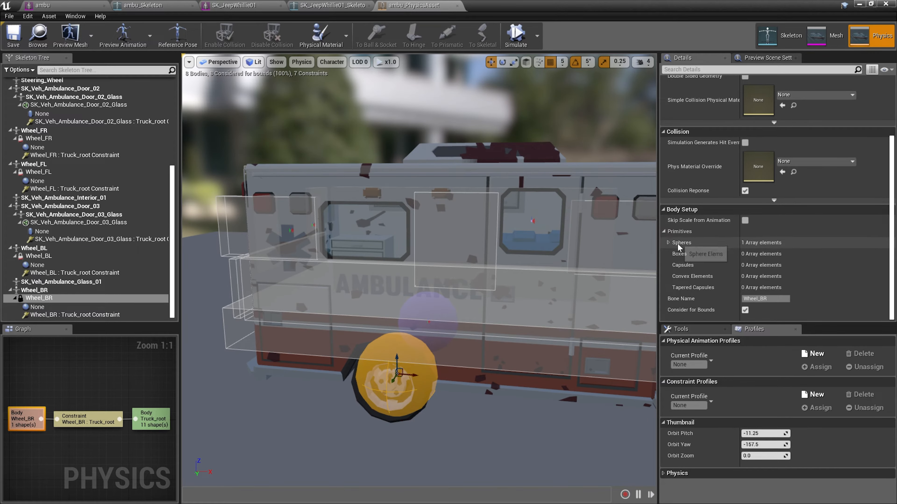
left_click(674, 255)
scroll(677, 260, "up", 3)
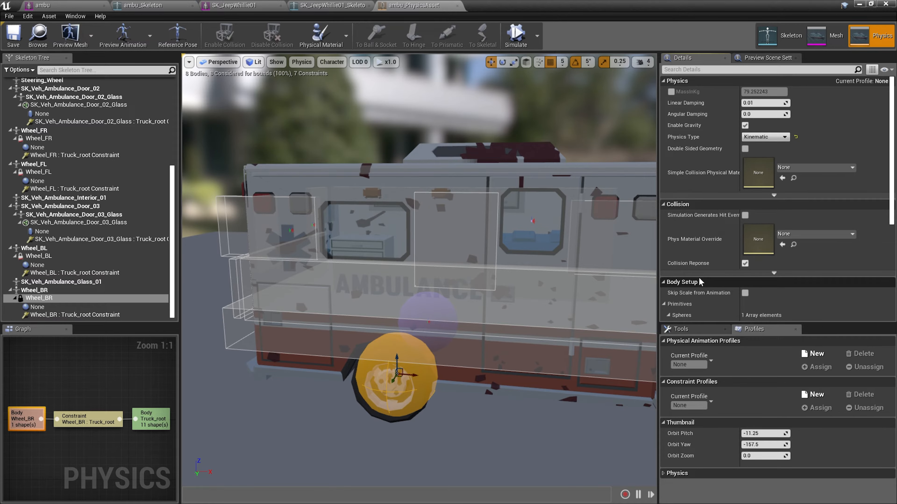
Step: Set Swing 1, Swing 2 and Twist Motion to Free on the Door_03_Glass constraint and all four wheel constraints
left_click(117, 239)
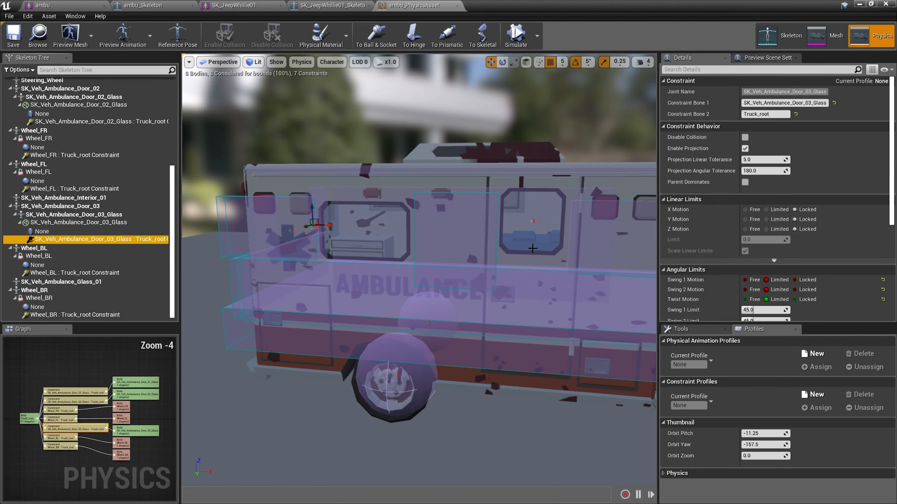
left_click(91, 189, "ctrl")
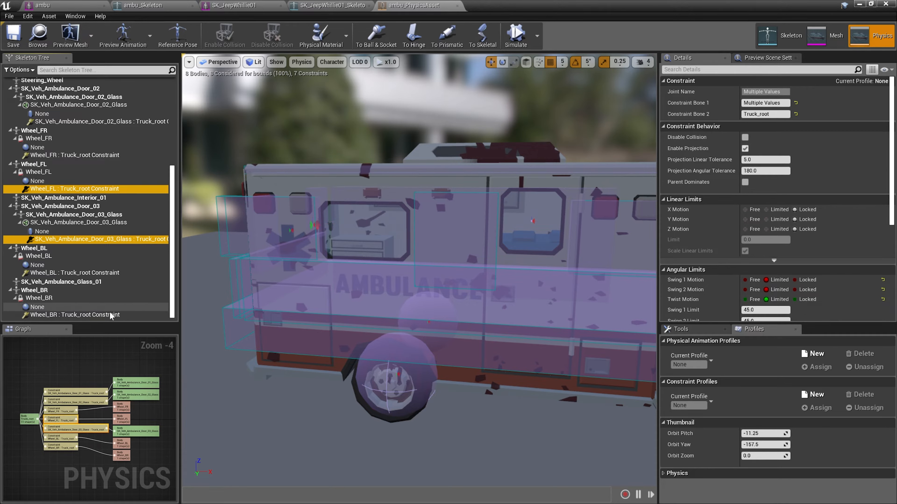
left_click(90, 315, "ctrl")
left_click(90, 272, "ctrl")
left_click(745, 280)
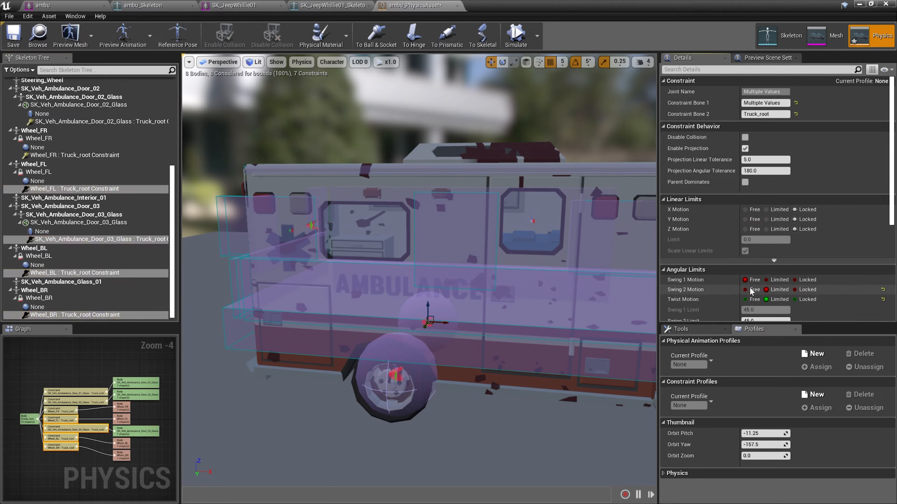
left_click(749, 290)
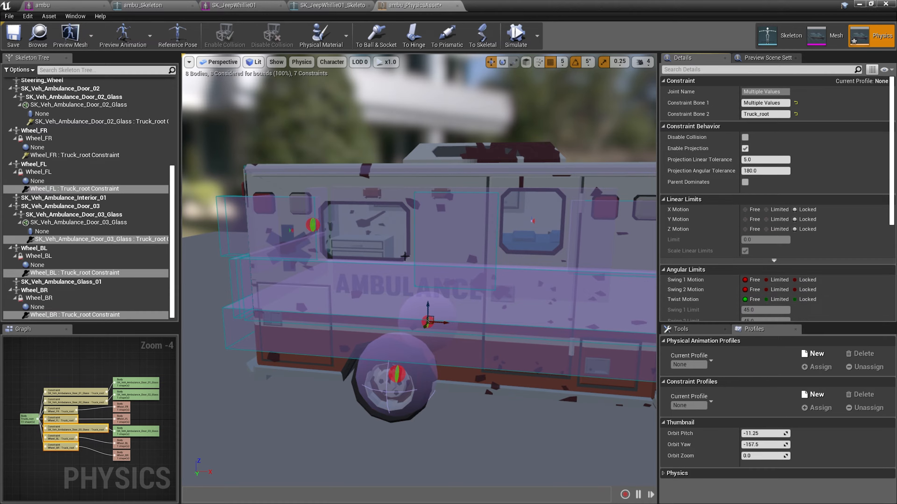
left_click(103, 155)
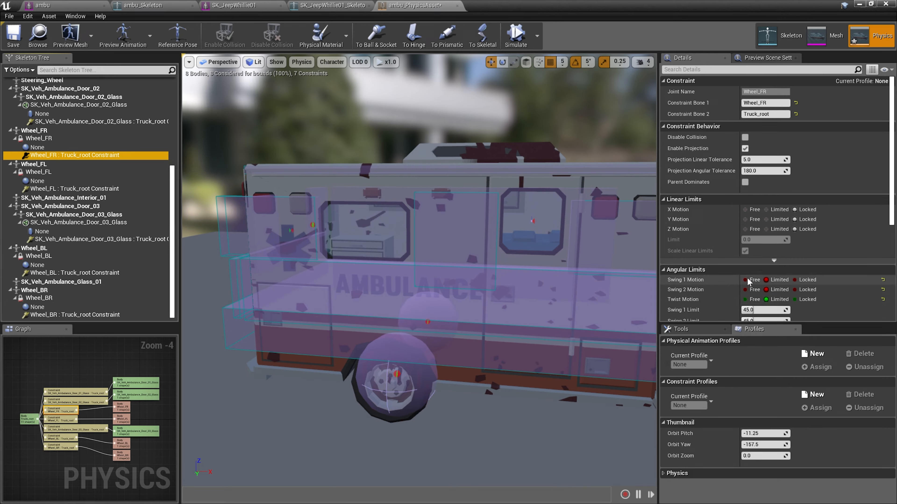
left_click(747, 290)
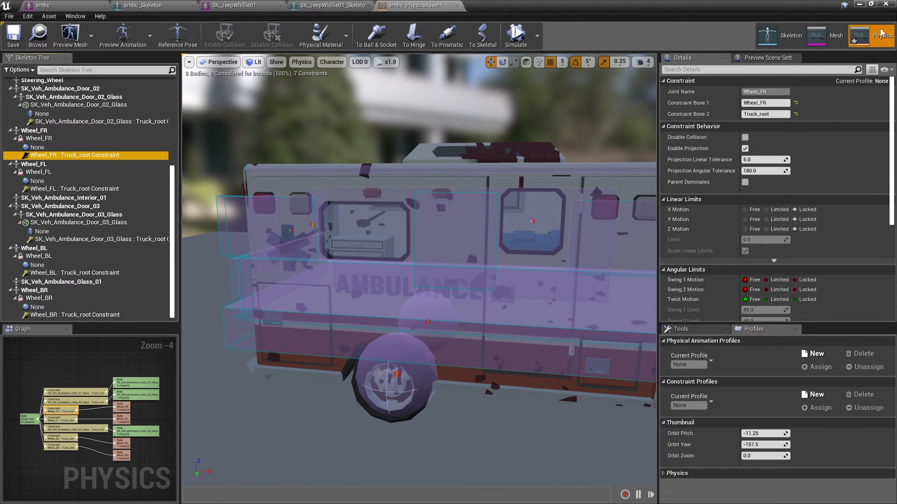
Step: Examine the wheel constraints' angular limits and wheel bodies in the SK_JeepWhillie01 physics asset, and return to the ambulance's physics asset
left_click(349, 5)
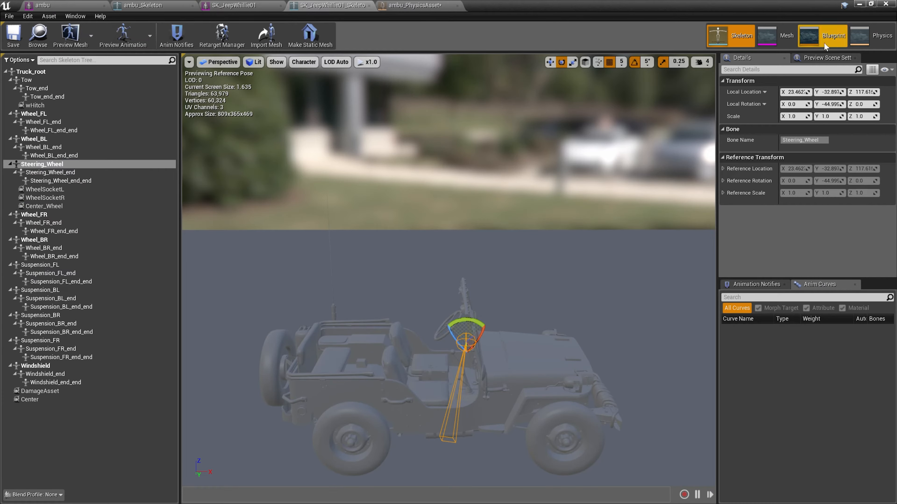
left_click(883, 42)
left_click(130, 232)
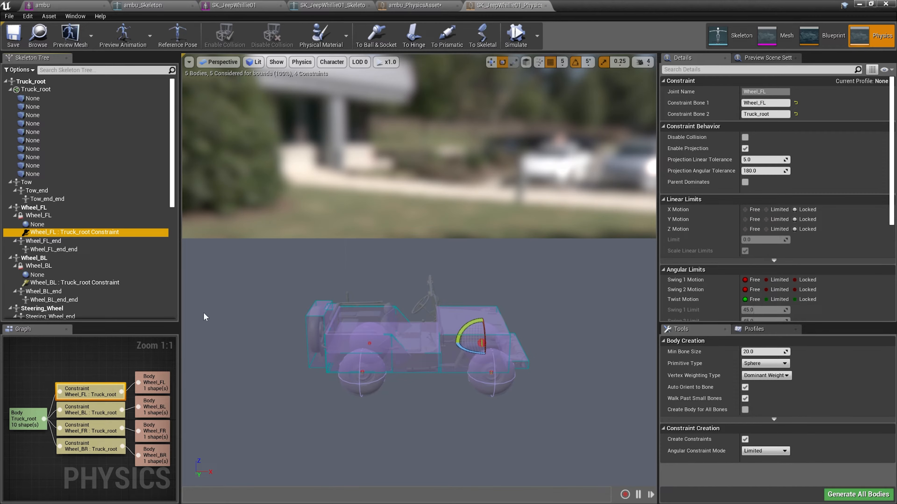
scroll(71, 159, "down", 5)
left_click(53, 134)
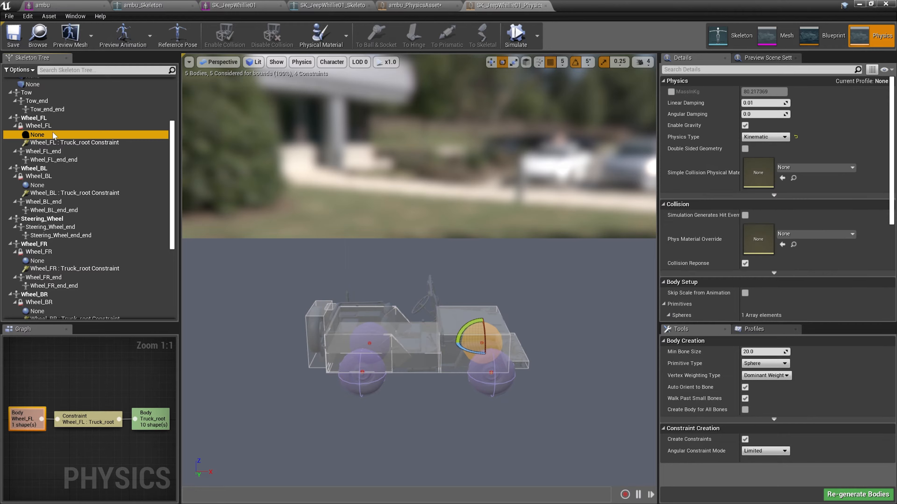
left_click(64, 143)
left_click(71, 193)
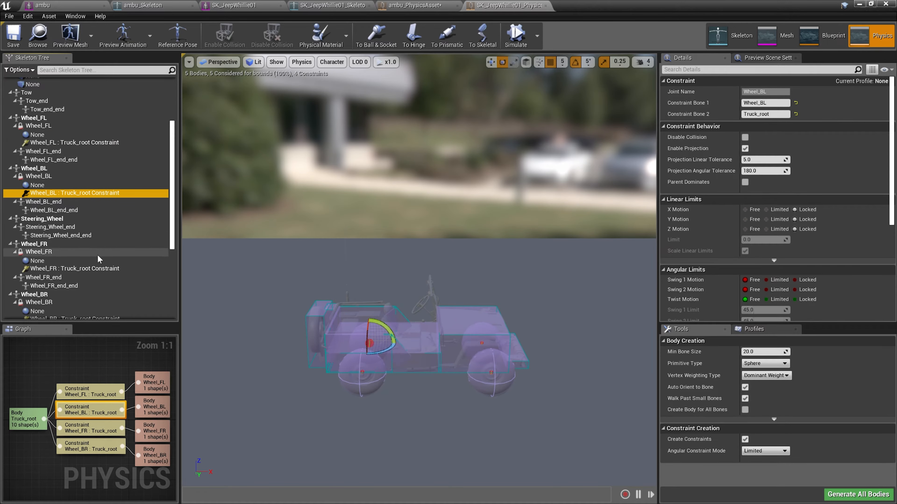
scroll(738, 241, "down", 3)
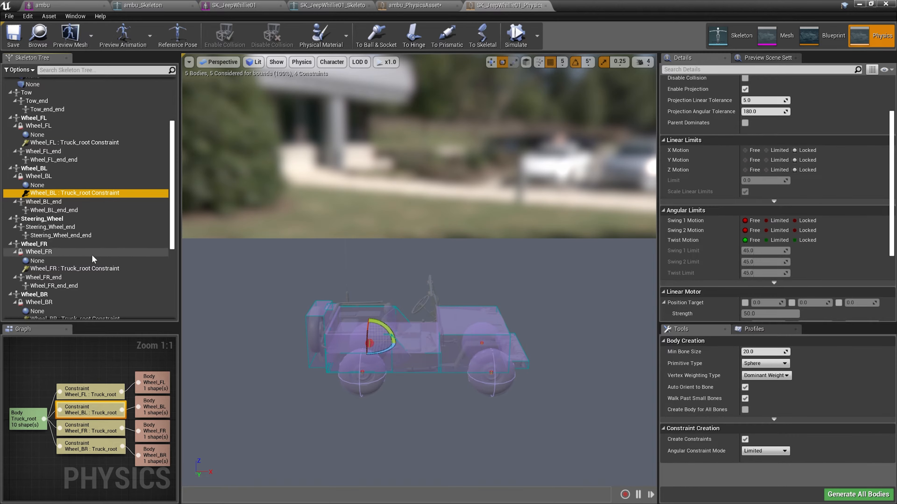
left_click(102, 268)
left_click(101, 253)
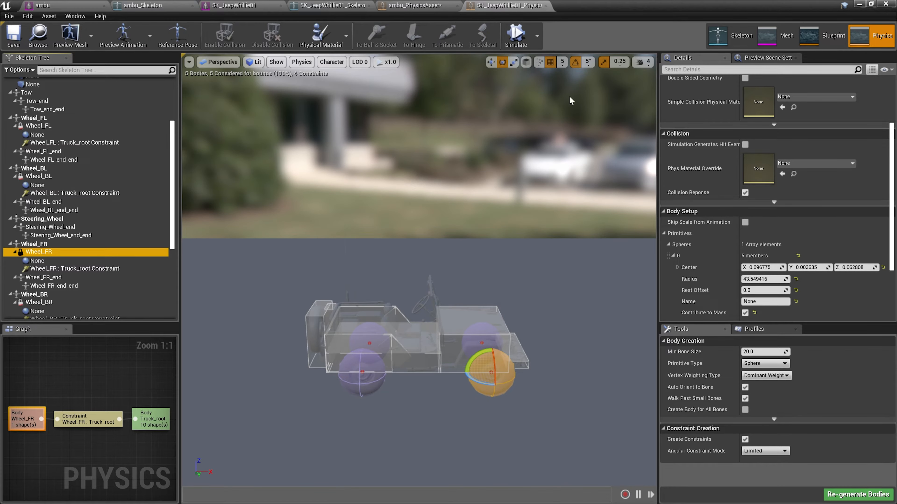
left_click(545, 5)
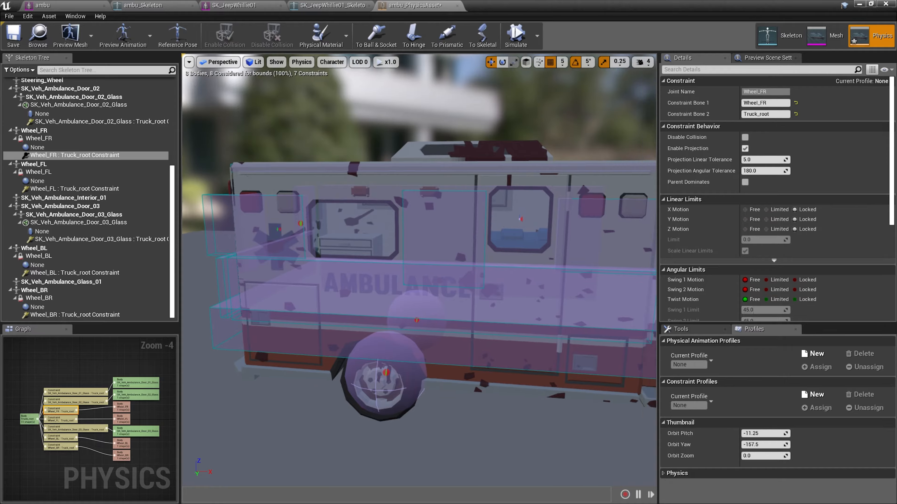
right_click_drag(397, 342, 434, 346)
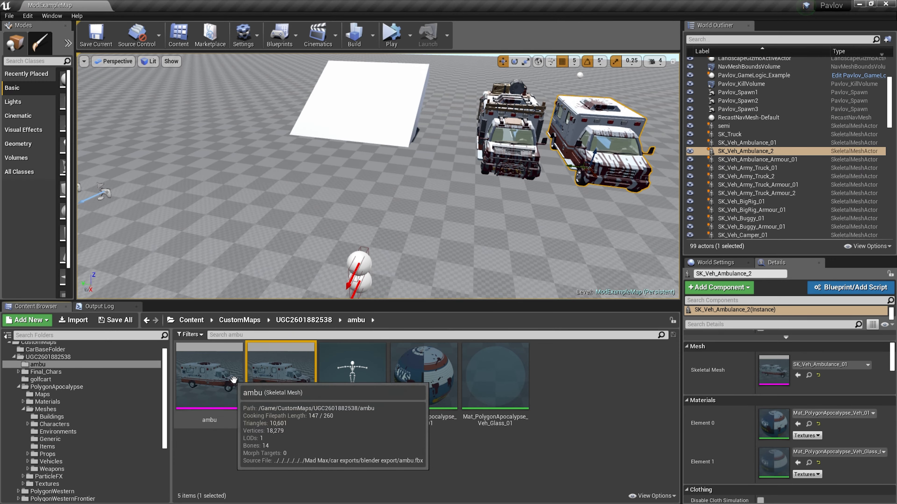
Step: Reopen the ambu mesh to check its physics asset, close the editor and save ambu_PhysicsAsset
double_click(234, 380)
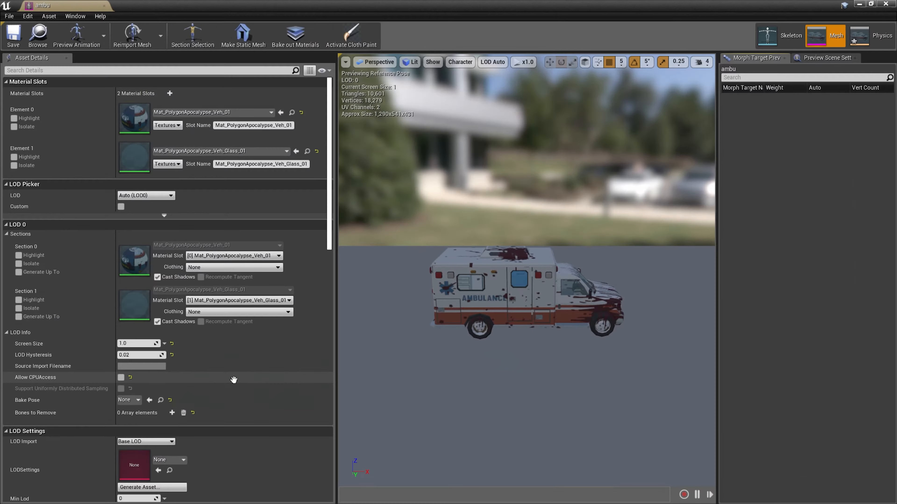
left_click(780, 31)
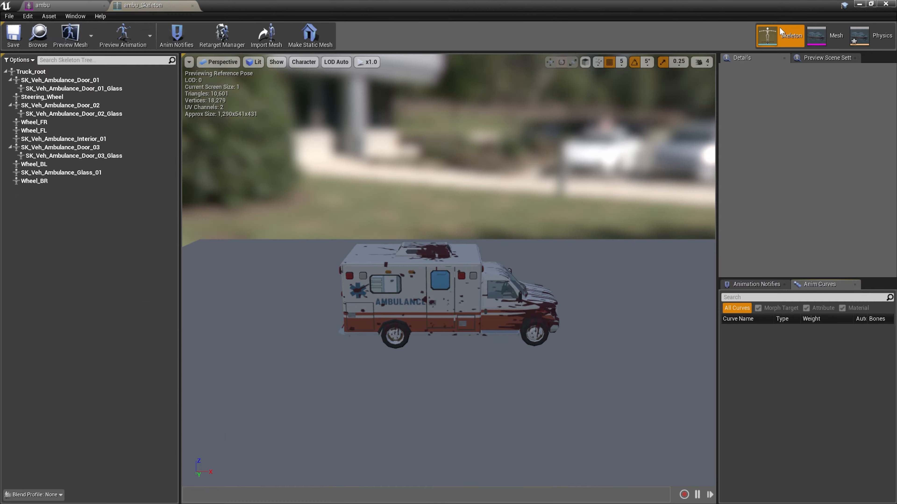
left_click(867, 36)
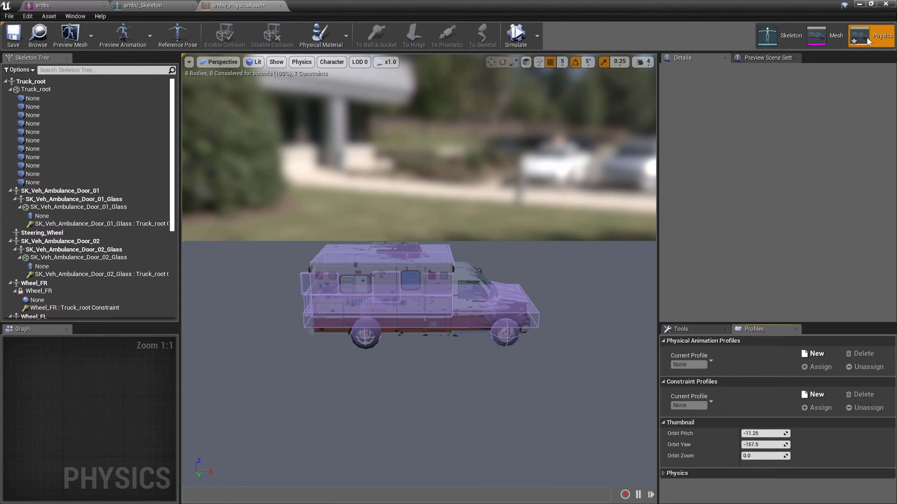
left_click(885, 5)
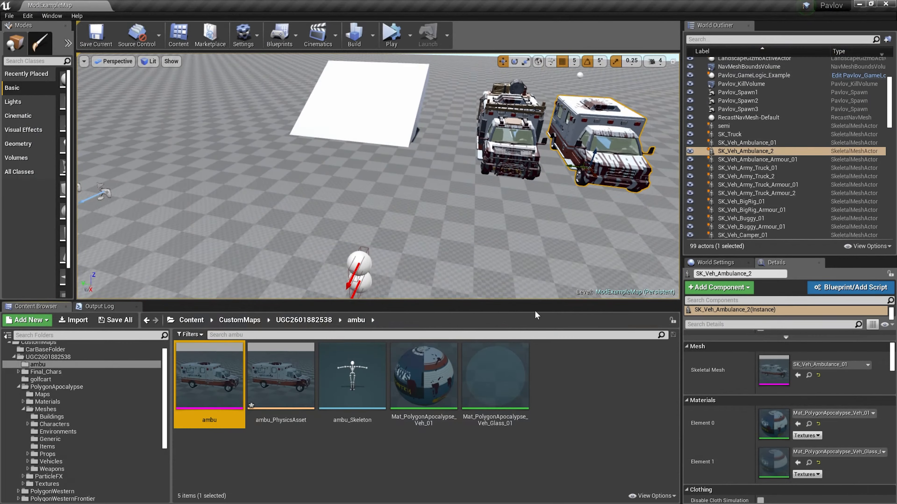
left_click(116, 320)
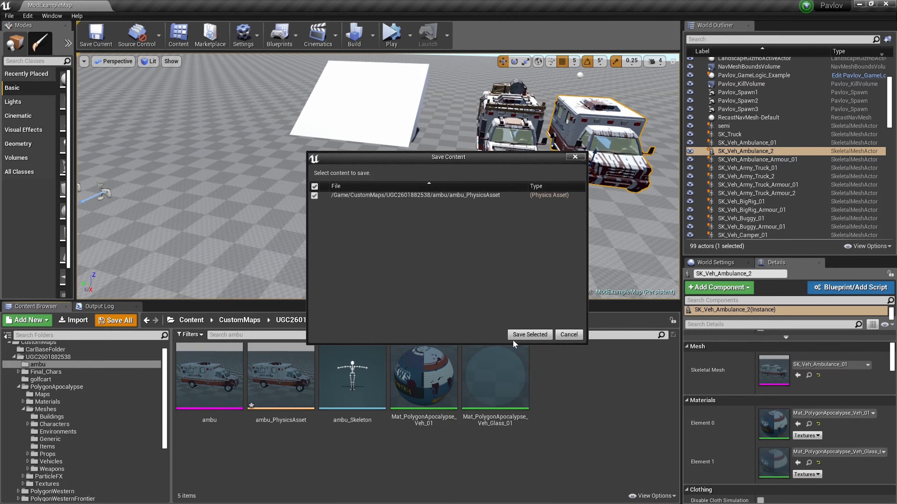
left_click(529, 335)
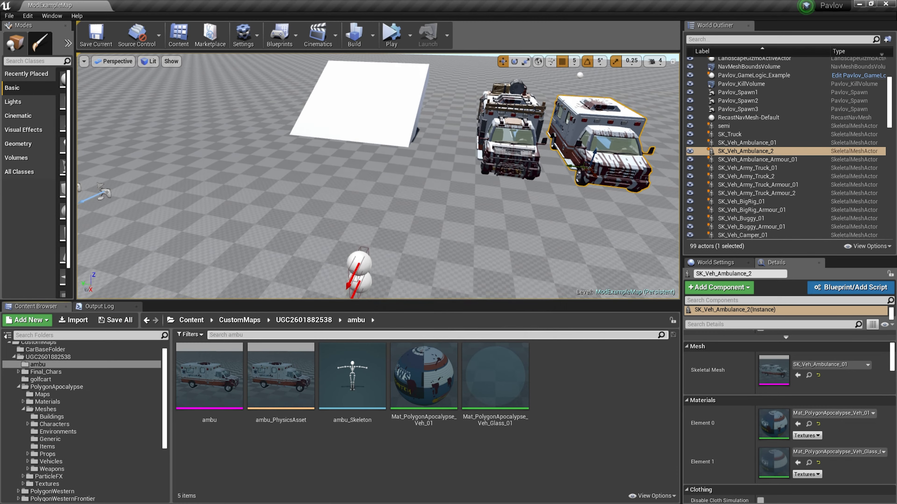
left_click(304, 320)
left_click(468, 413)
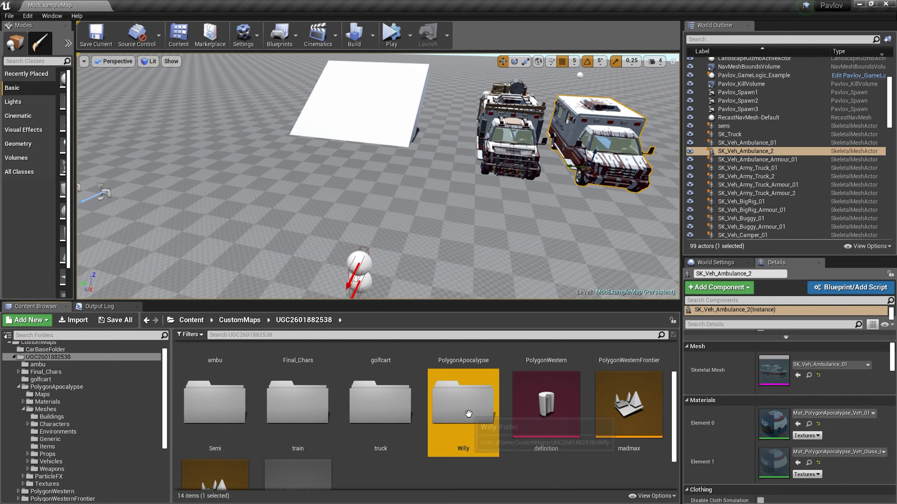
double_click(469, 413)
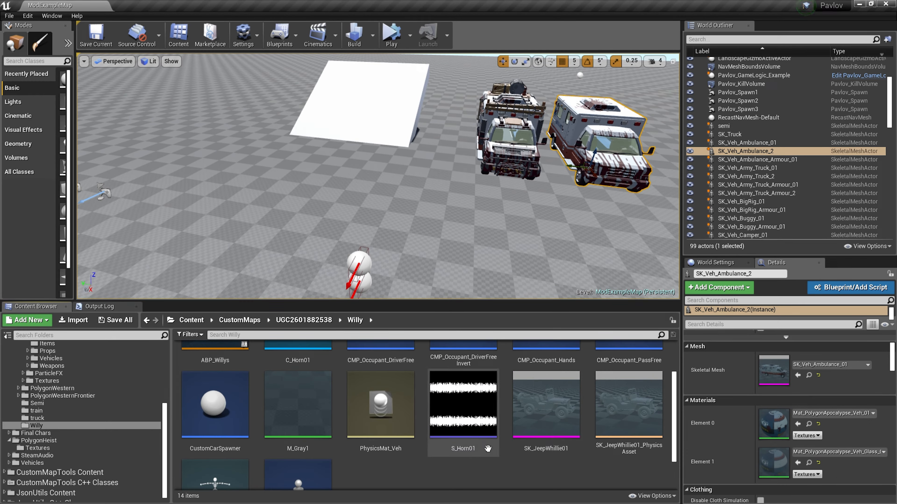
scroll(492, 402, "up", 1)
scroll(501, 396, "up", 3)
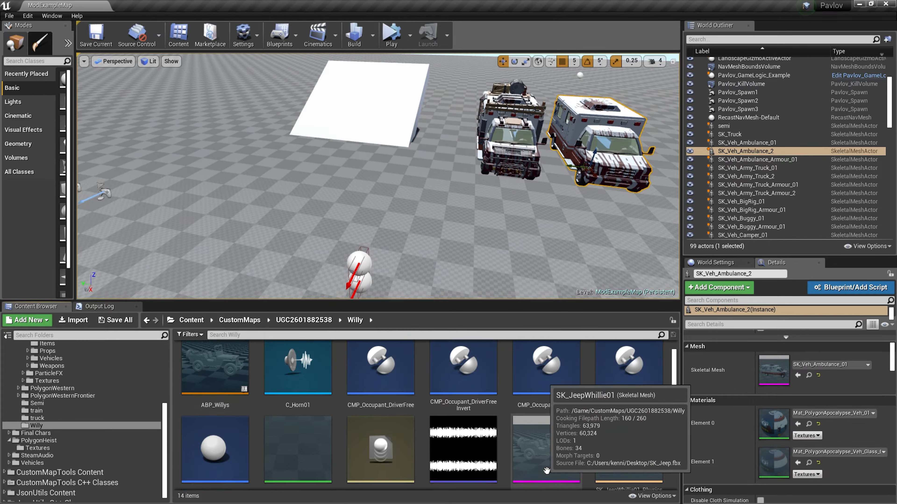
scroll(394, 451, "down", 4)
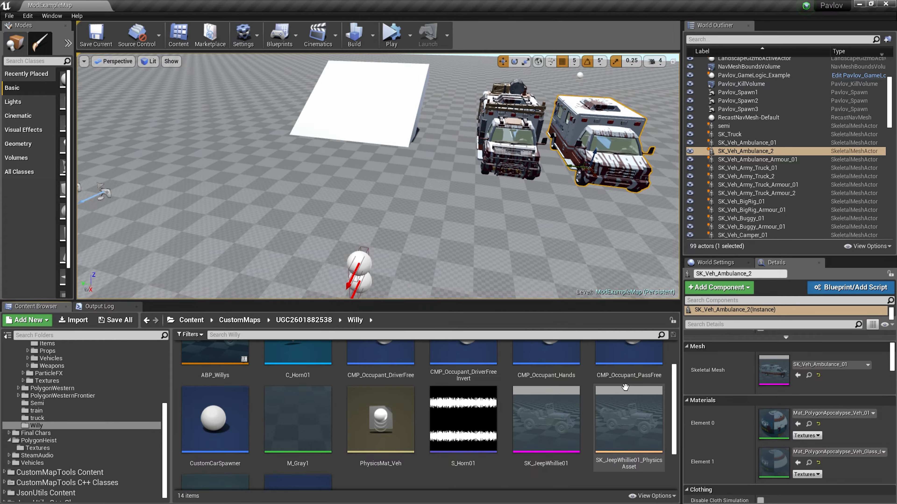
scroll(394, 450, "down", 4)
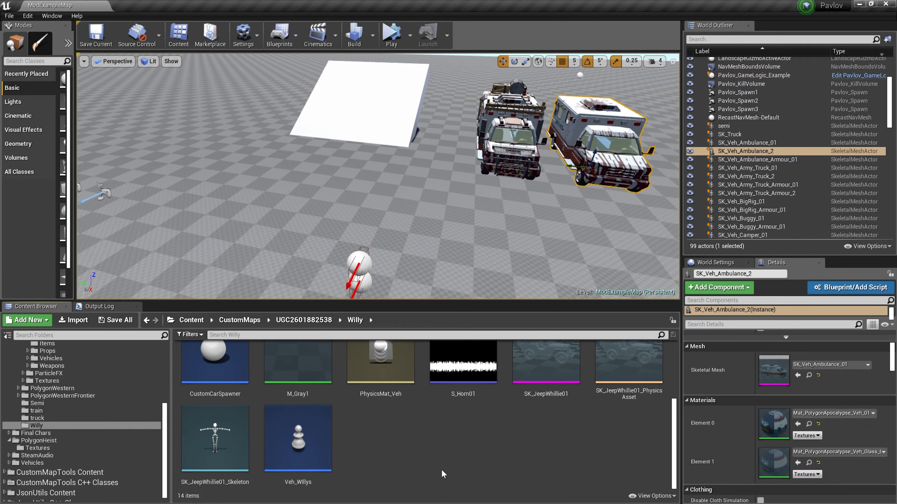
left_click(305, 442)
right_click(306, 433)
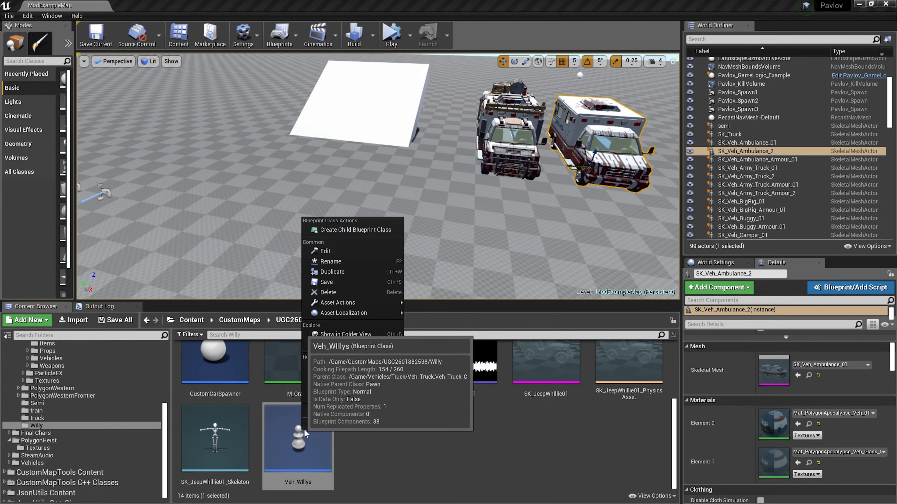
left_click(349, 271)
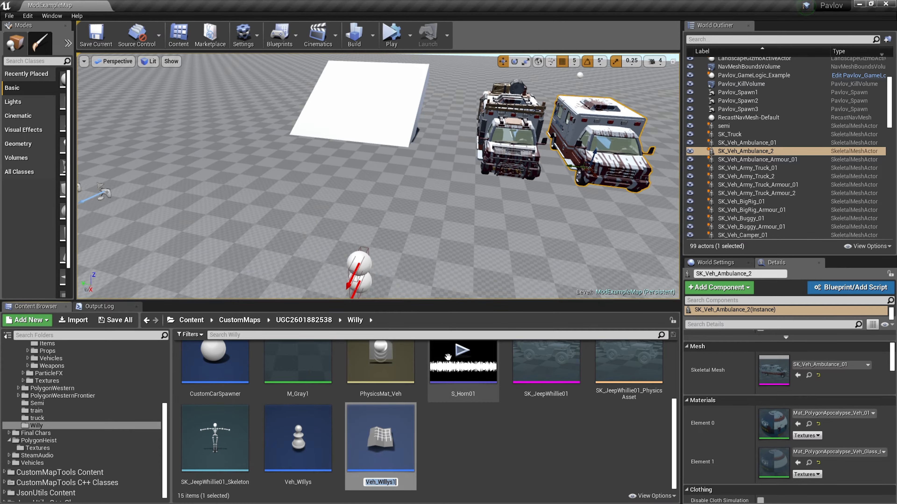
type("ambu")
key("Return")
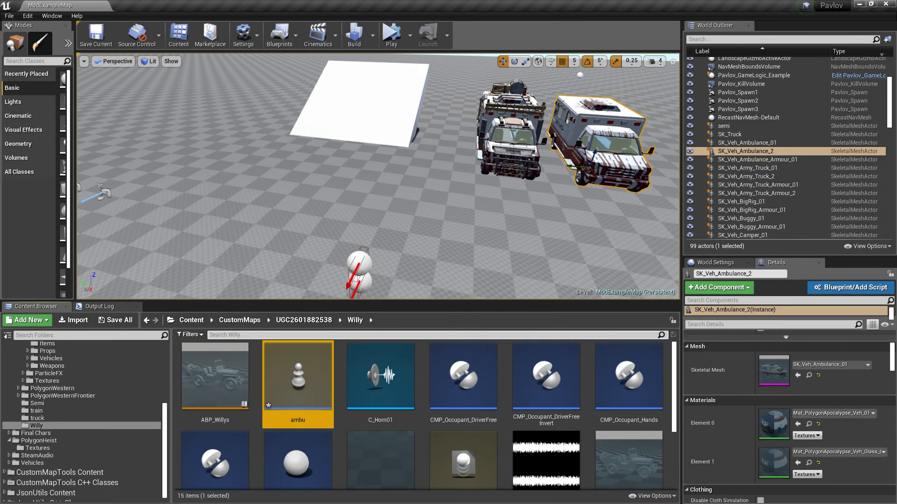
Step: Try to move the ambu blueprint from the Willy folder into the ambu folder
scroll(53, 392, "up", 3)
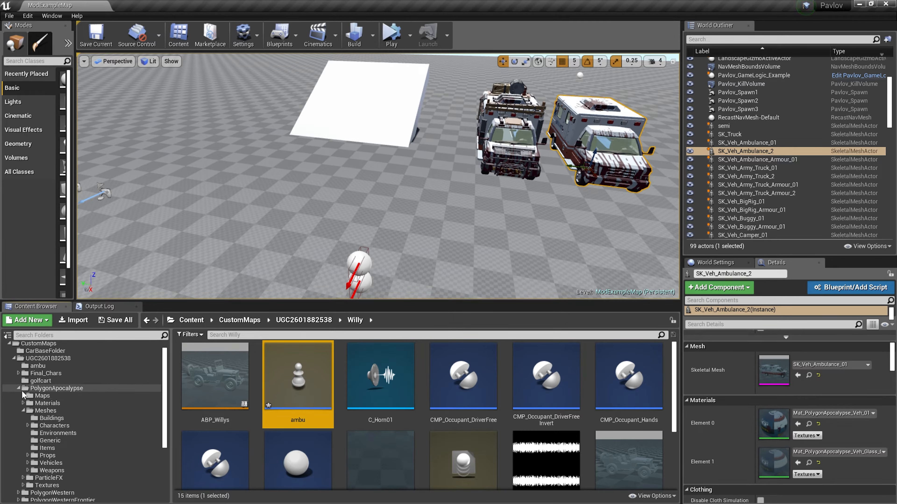
left_click(18, 388)
left_click_drag(284, 379, 89, 366)
left_click(106, 383)
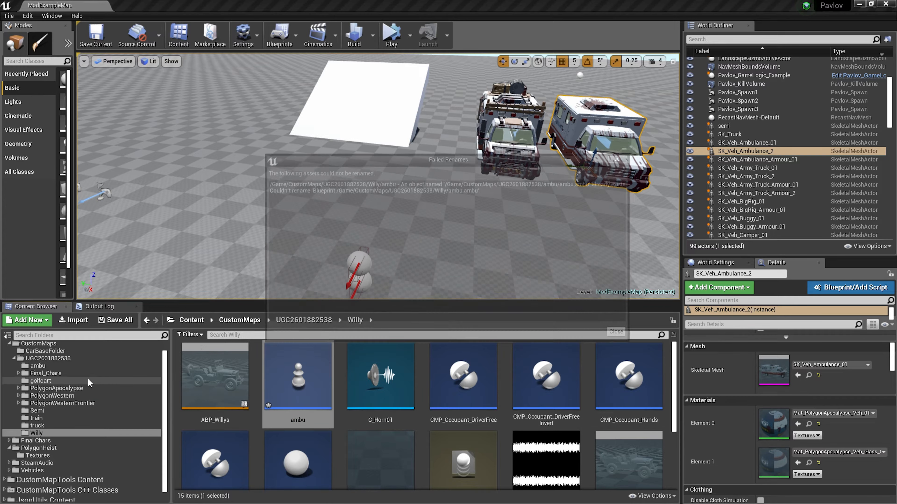
left_click(621, 157)
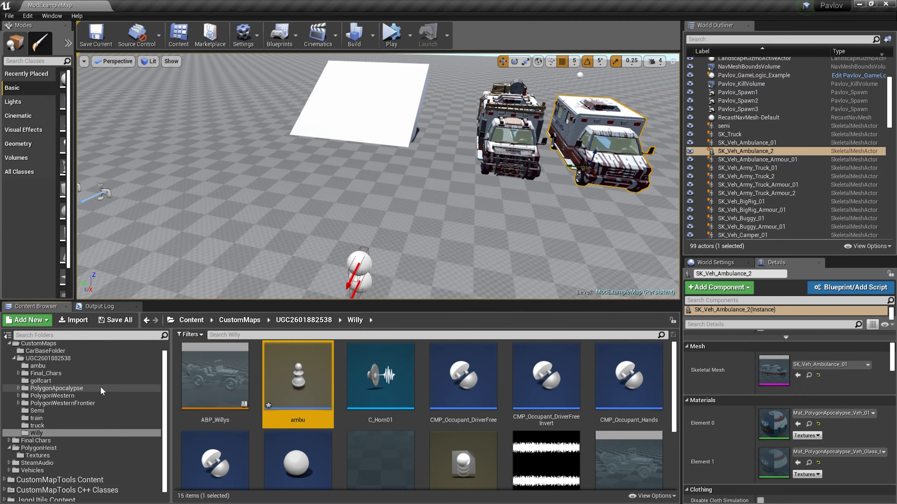
Step: Open the ambu folder and bring up the available actions for the ambu skeletal mesh
left_click(38, 366)
right_click(235, 378)
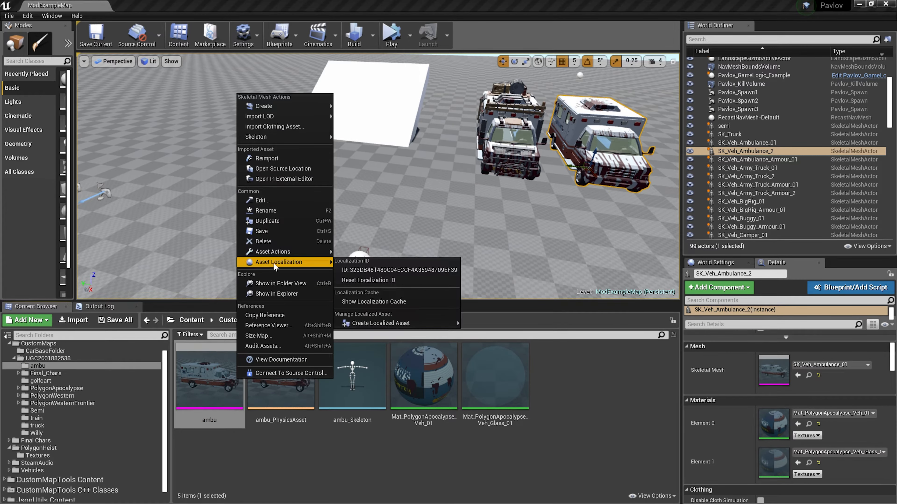
Step: Rename the ambu skeletal mesh as sk_ambu
left_click(273, 212)
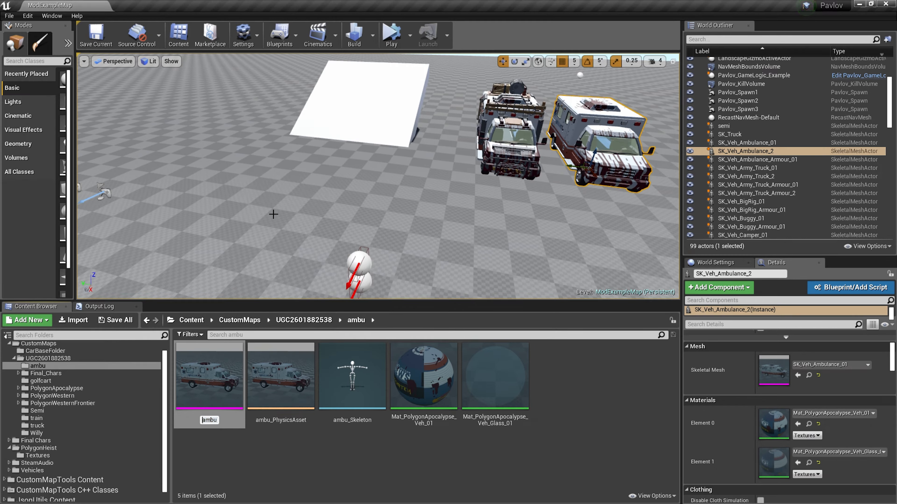
type("sk_")
key("Return")
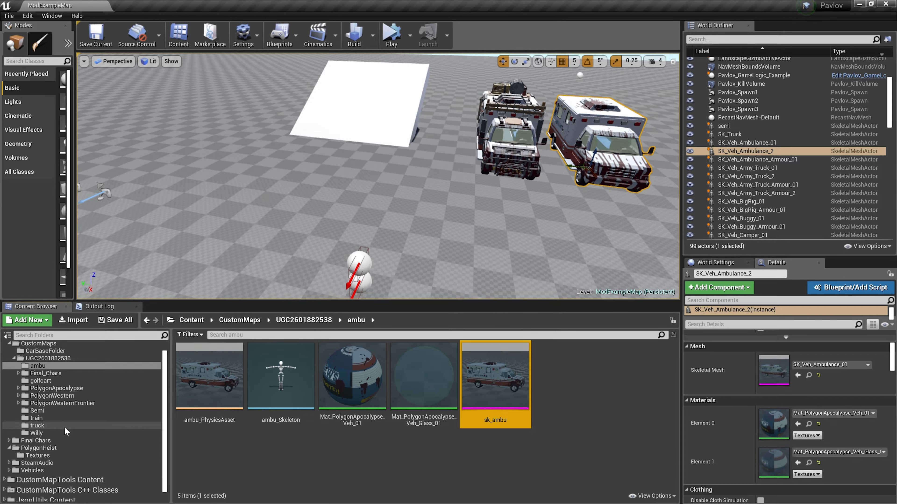
Step: Move the ambu blueprint from the Willy folder into the ambu folder and open that folder
left_click(37, 432)
scroll(397, 432, "down", 2)
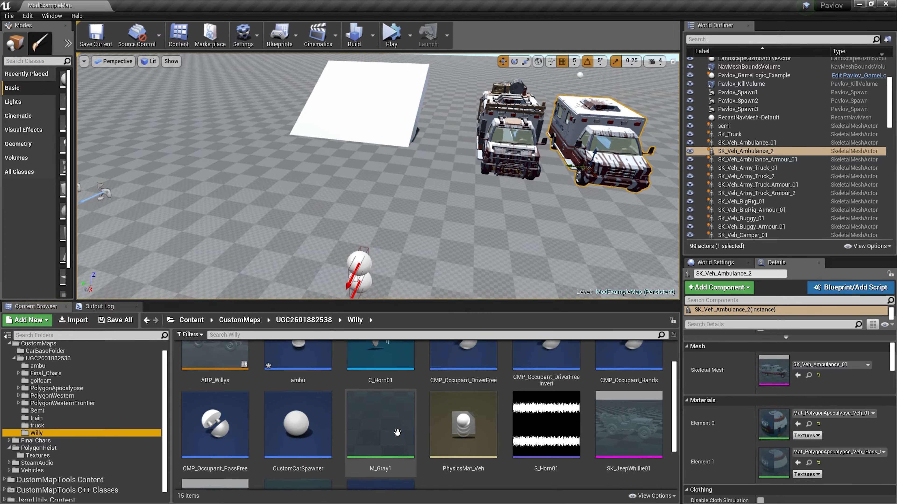
scroll(397, 433, "up", 2)
left_click_drag(297, 378, 92, 367)
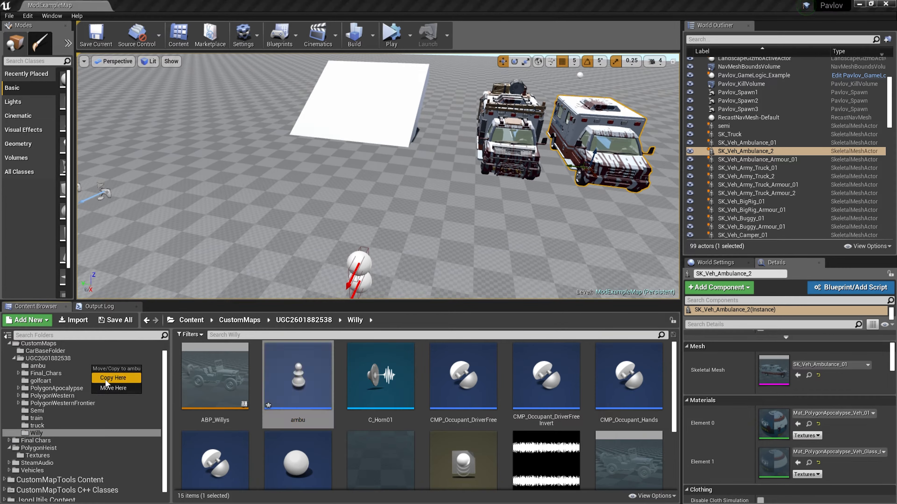
left_click(113, 388)
left_click(38, 366)
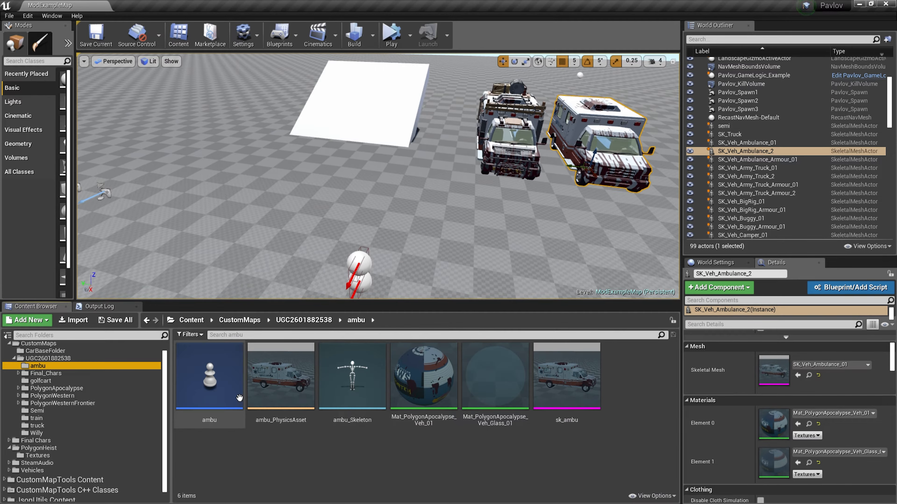
Step: Open the ambu blueprint and replace the jeep with sk_ambu as the skeletal mesh of its inherited Mesh component
double_click(237, 389)
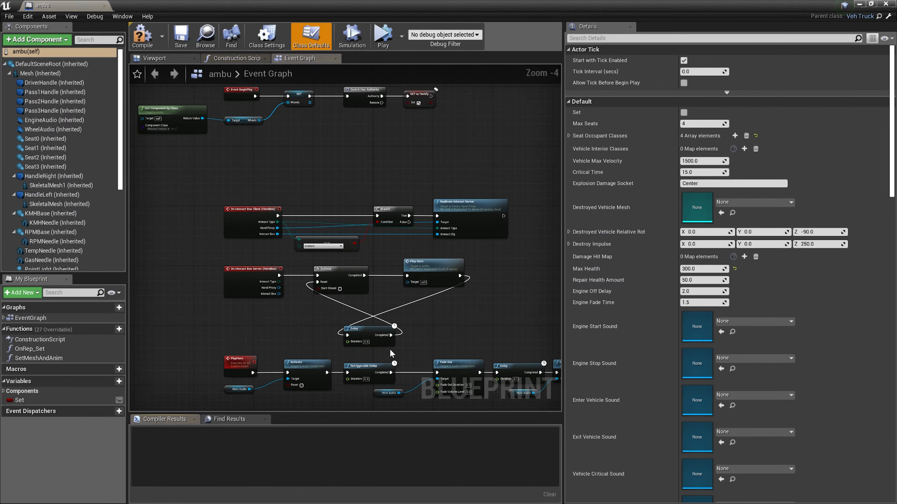
left_click(154, 58)
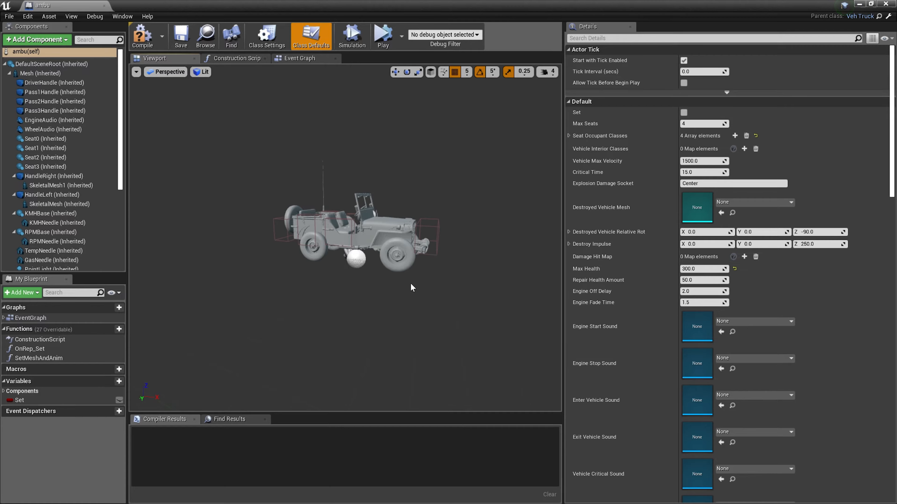
left_click(378, 218)
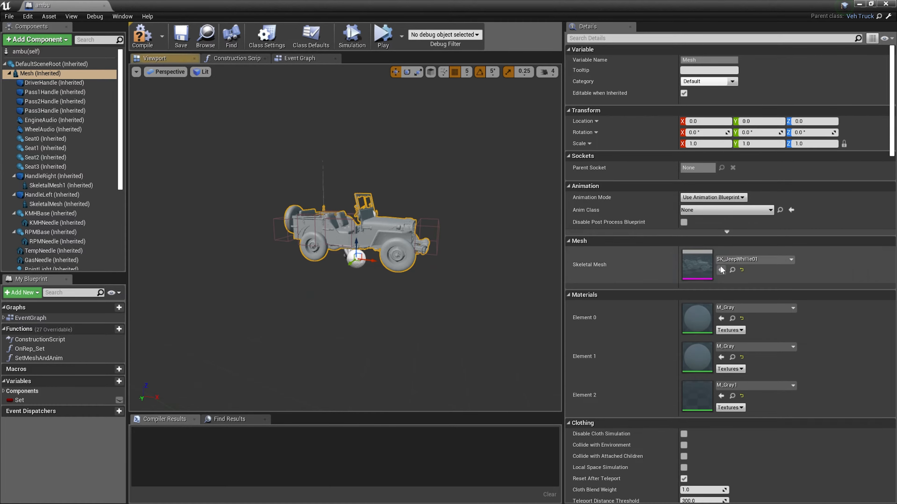
left_click_drag(594, 5, 281, 44)
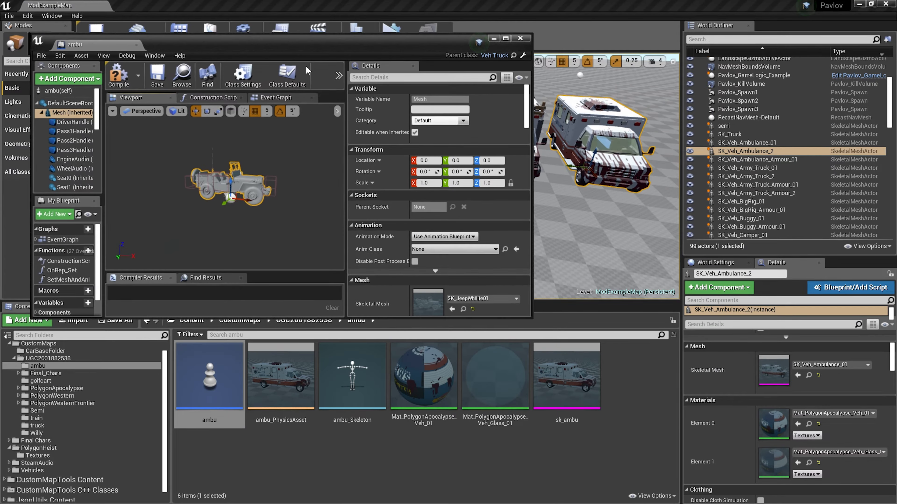
scroll(388, 269, "down", 3)
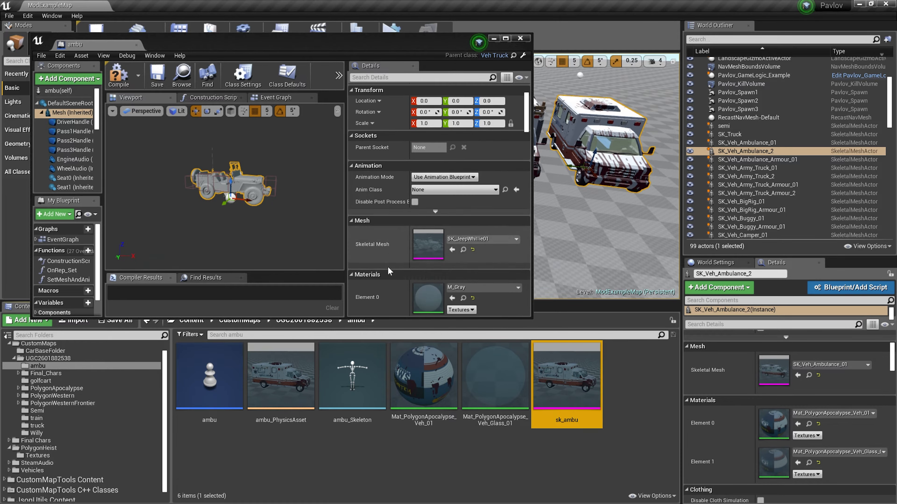
left_click(452, 250)
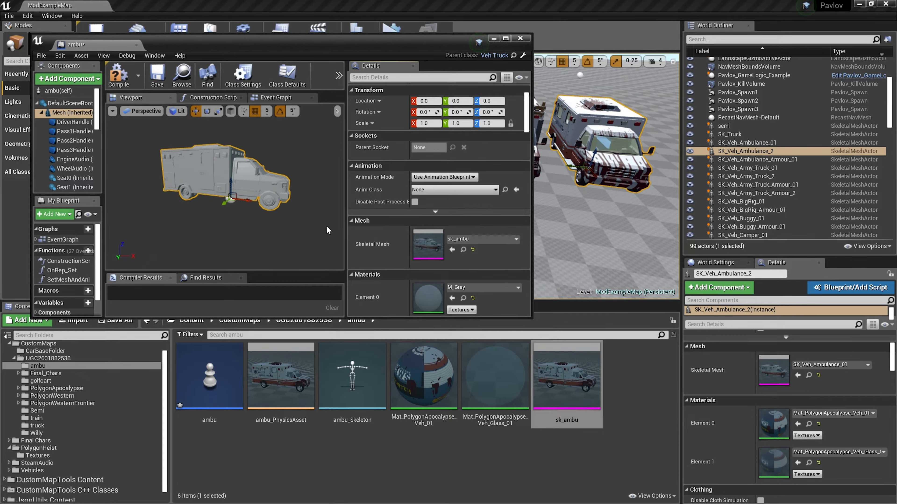
left_click(505, 38)
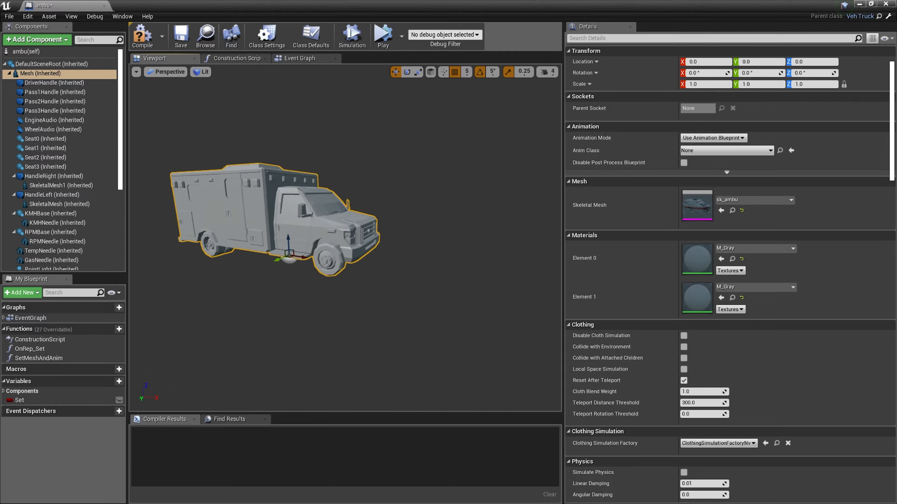
scroll(443, 260, "up", 5)
scroll(290, 209, "down", 5)
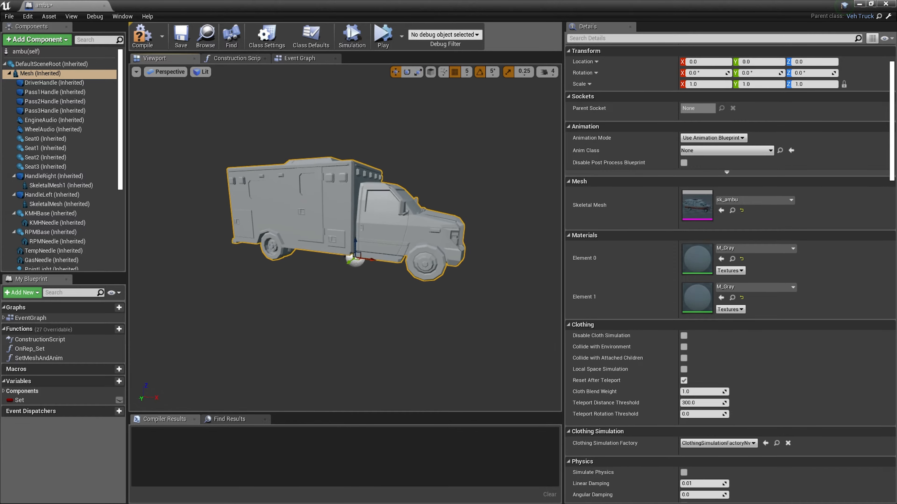
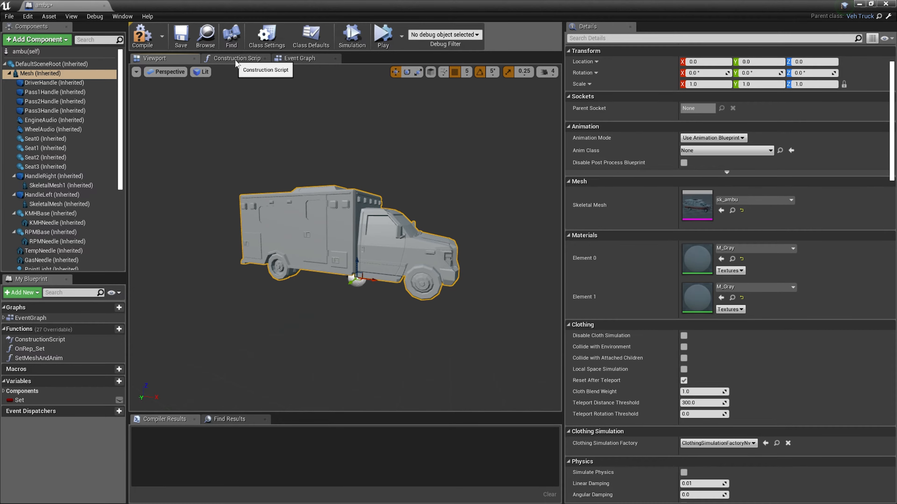
Step: In the SetMeshAndAnim function, set the New Mesh of the Set Skeletal Mesh node to sk_ambu
double_click(34, 358)
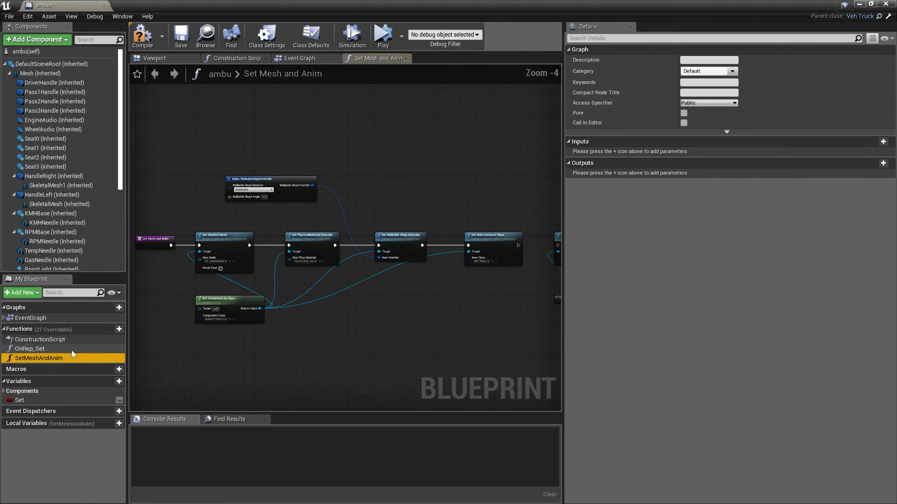
scroll(315, 288, "up", 2)
scroll(315, 288, "up", 2)
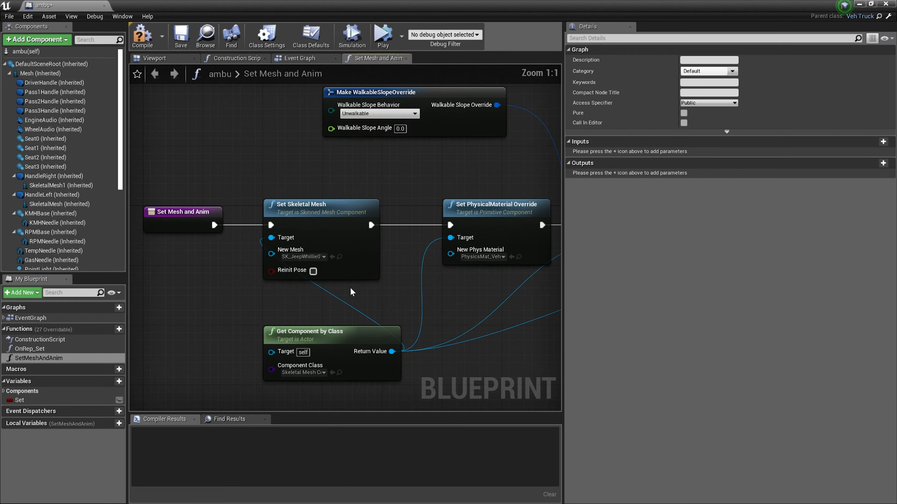
left_click(317, 258)
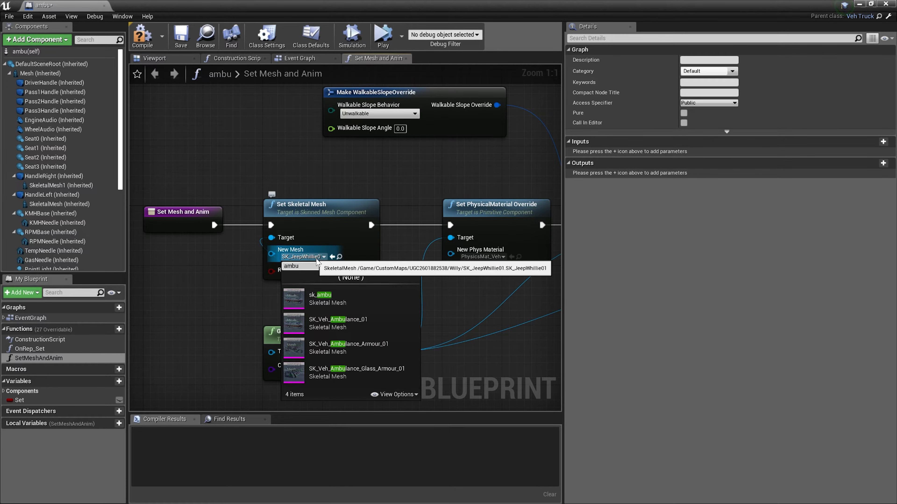
left_click(344, 302)
Step: Create an Anim Blueprint from the sk_ambu skeletal mesh, keeping the default name, and open it
right_click_drag(469, 303, 201, 295)
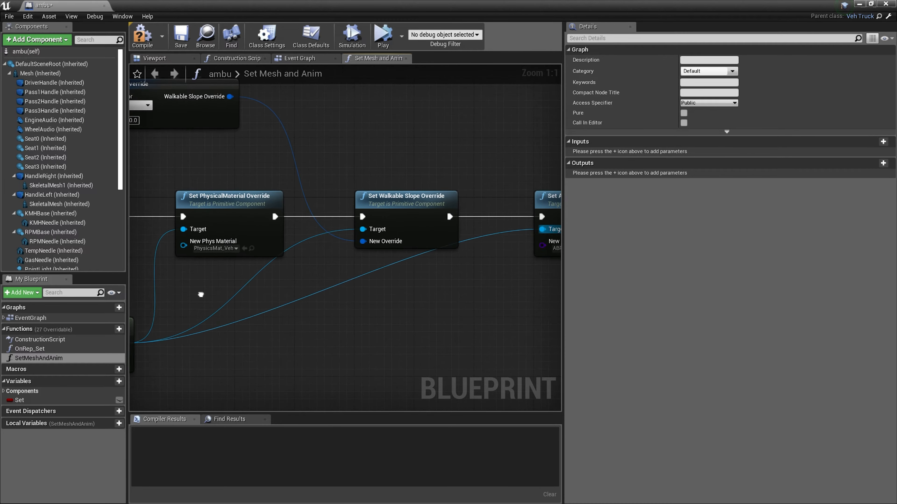
right_click_drag(432, 286, 257, 282)
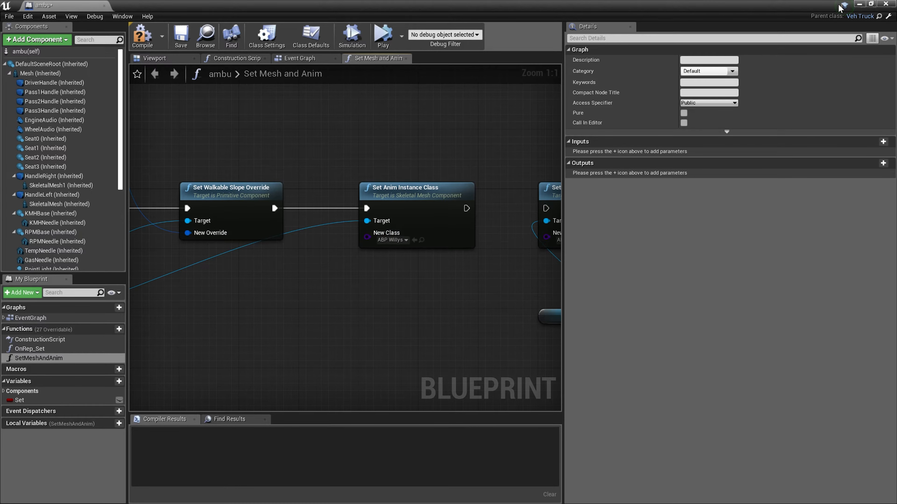
left_click(859, 5)
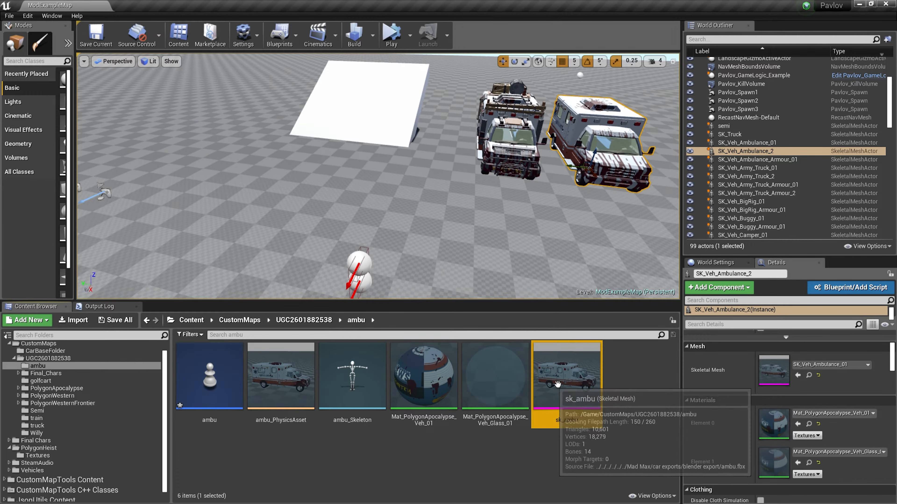
right_click(564, 366)
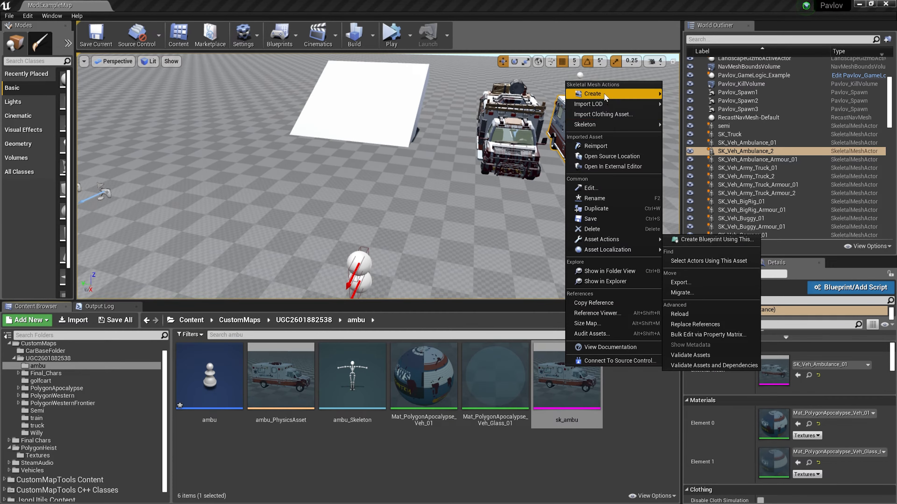
mouse_move(600, 94)
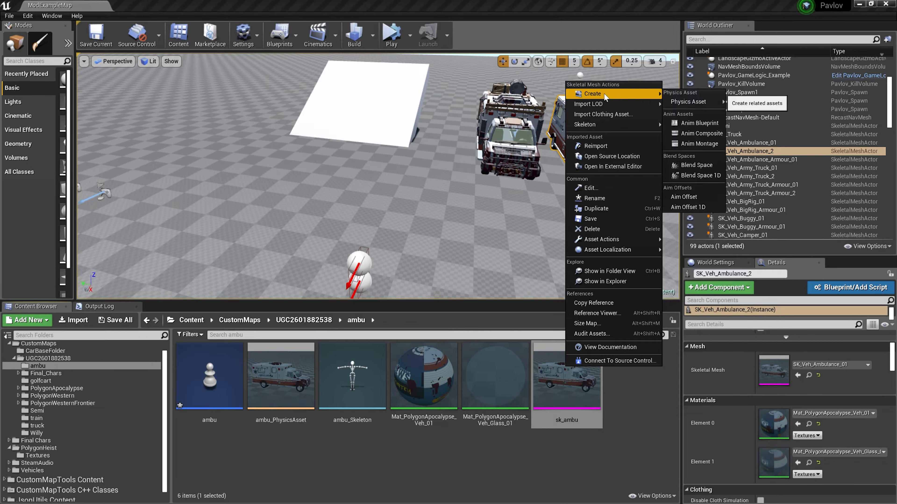
left_click(696, 123)
key("Return")
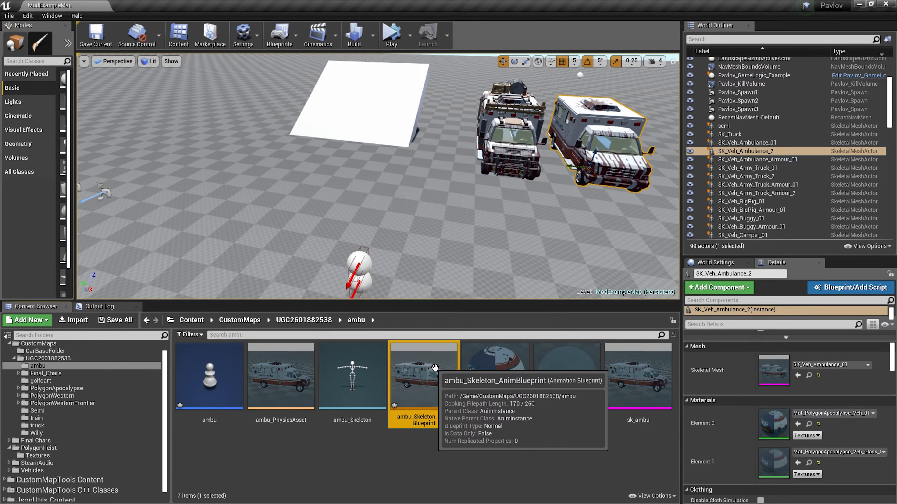
double_click(443, 374)
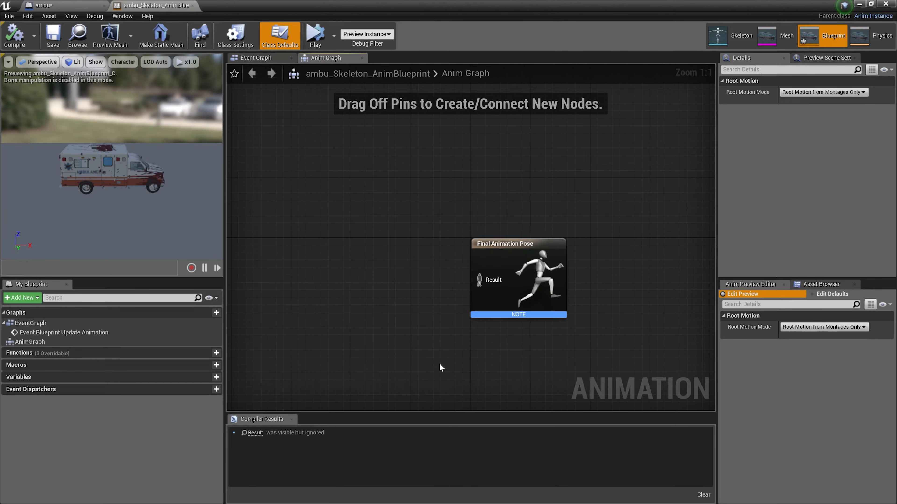
scroll(438, 163, "down", 5)
Step: Open the ABP_Willys animation blueprint from the Willy folder and show its whole Anim Graph
left_click_drag(320, 8, 0, 124)
left_click(303, 320)
scroll(445, 389, "down", 2)
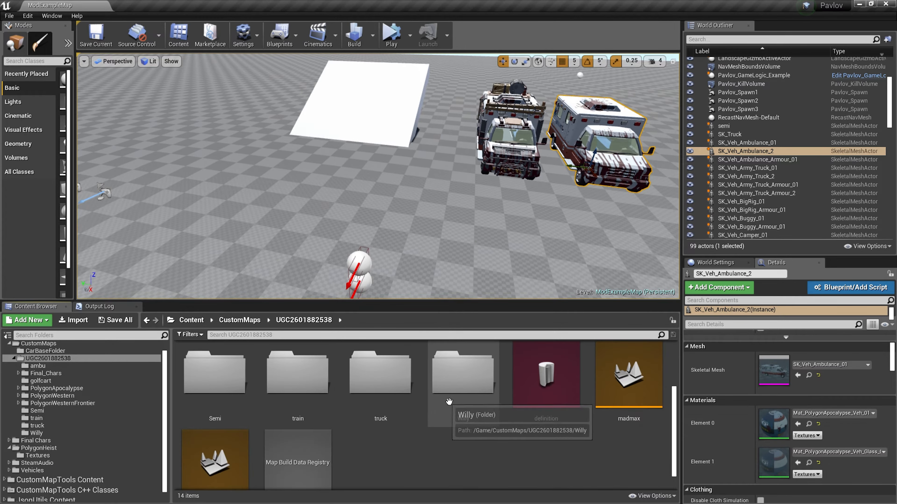
double_click(448, 386)
scroll(359, 453, "up", 2)
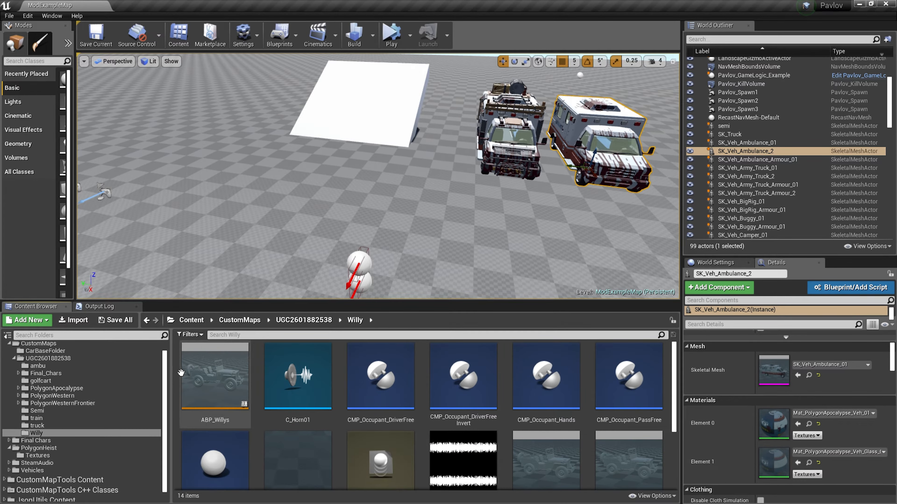
double_click(214, 377)
left_click_drag(0, 159, 671, 0)
scroll(469, 181, "down", 4)
scroll(535, 234, "up", 1)
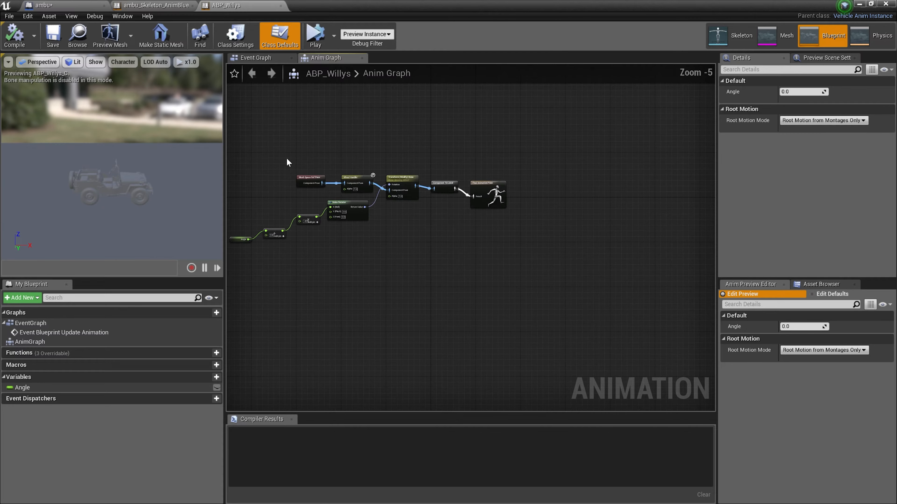
Step: Set the parent class of the ambulance's animation blueprint to VehicleAnimInstance in its class settings
left_click(155, 4)
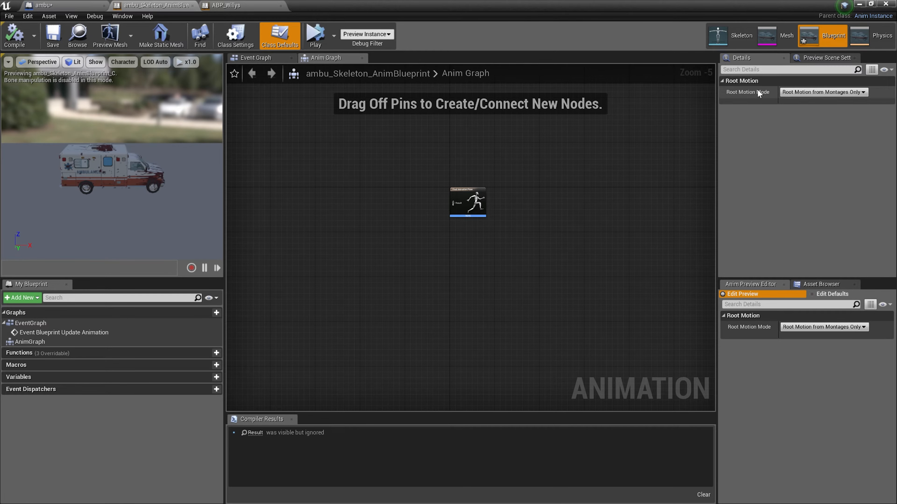
left_click(826, 59)
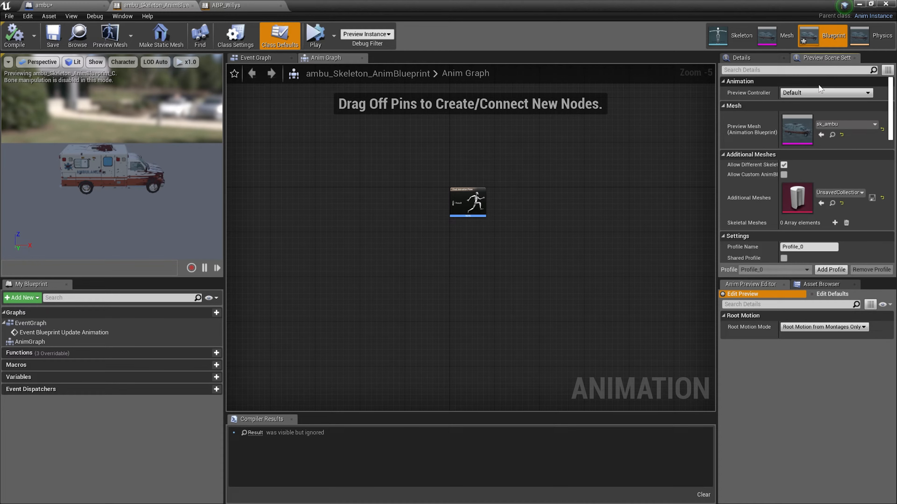
left_click(235, 35)
left_click(808, 93)
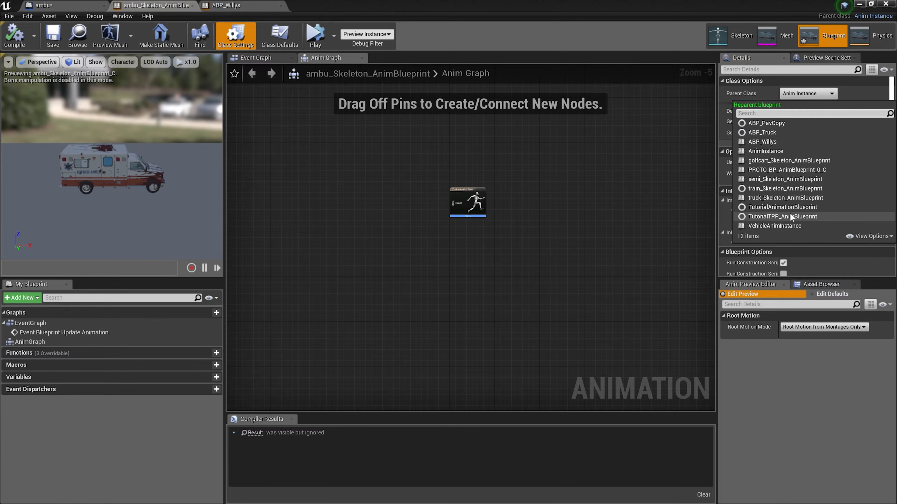
left_click(790, 228)
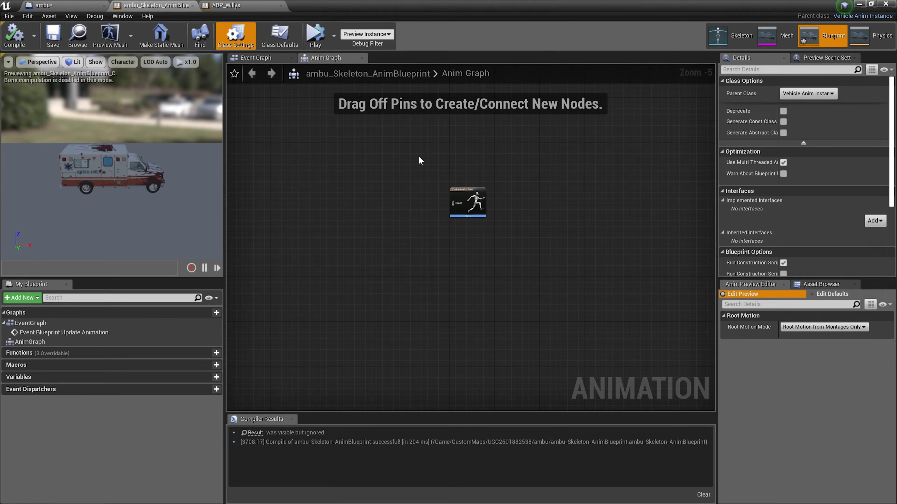
Step: Copy all ABP_Willys Anim Graph nodes except the final pose into the ambulance's Anim Graph and connect them to Final Animation Pose
left_click(219, 6)
left_click_drag(238, 300, 377, 185)
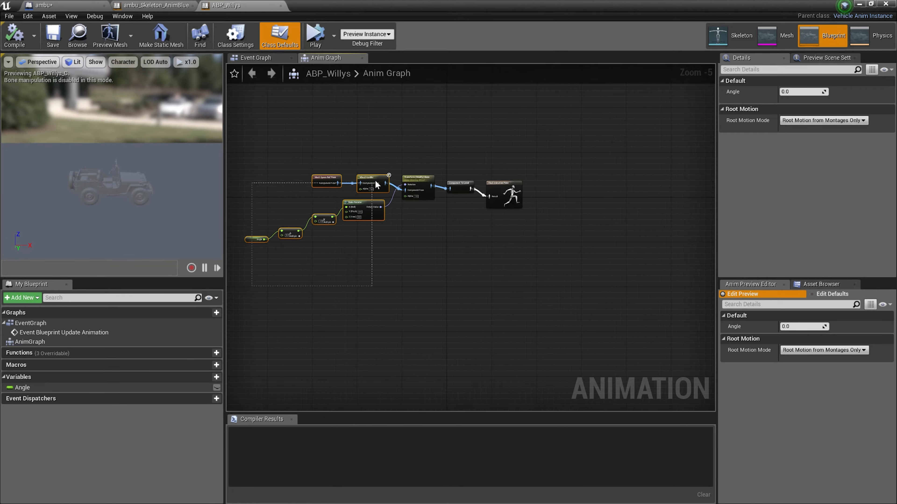
left_click_drag(466, 130, 467, 130)
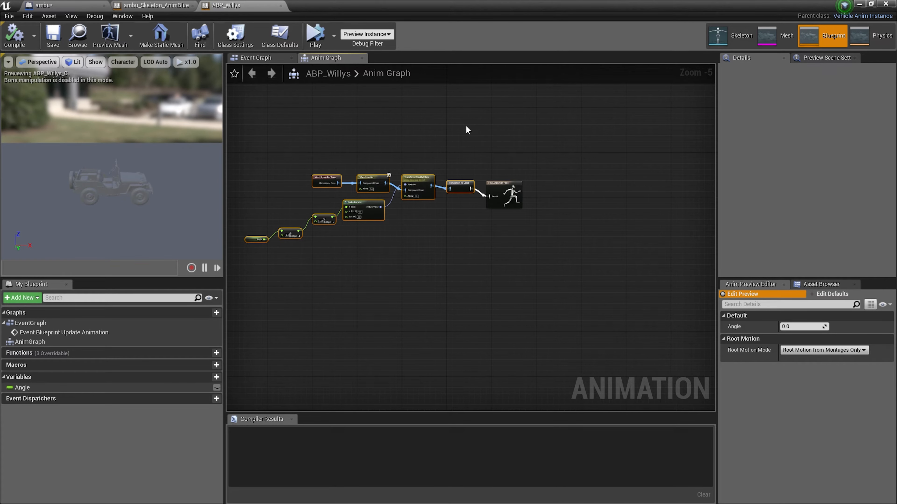
left_click(155, 5)
key("ctrl+v")
left_click_drag(440, 219, 451, 207)
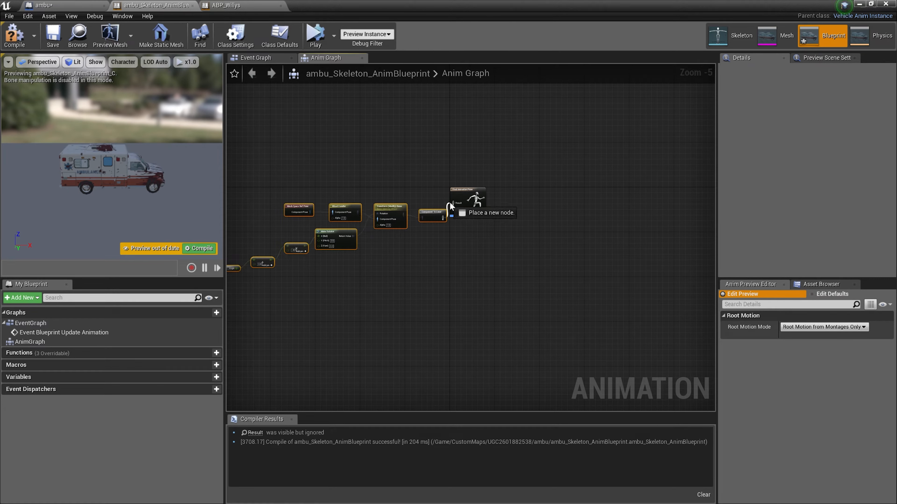
Step: Add a variable named Angle to the ambulance's animation blueprint and change its type to Float
left_click(217, 377)
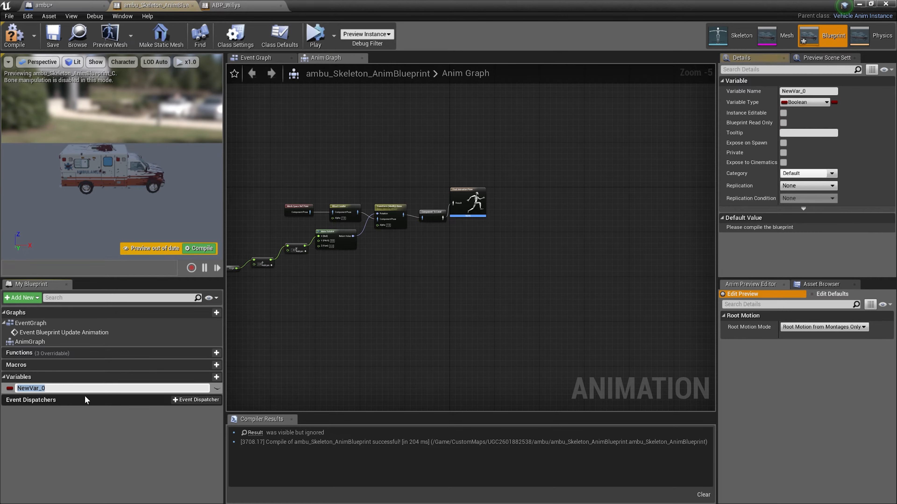
type("Angle")
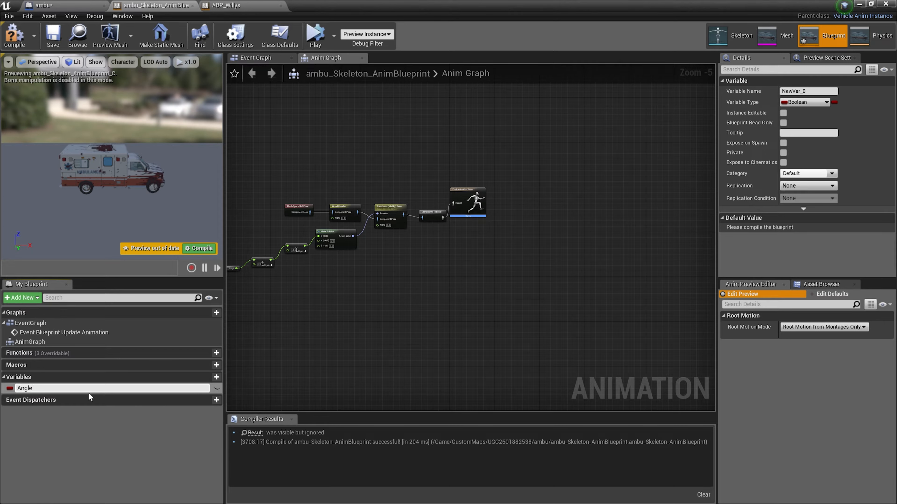
left_click(77, 448)
left_click(56, 389)
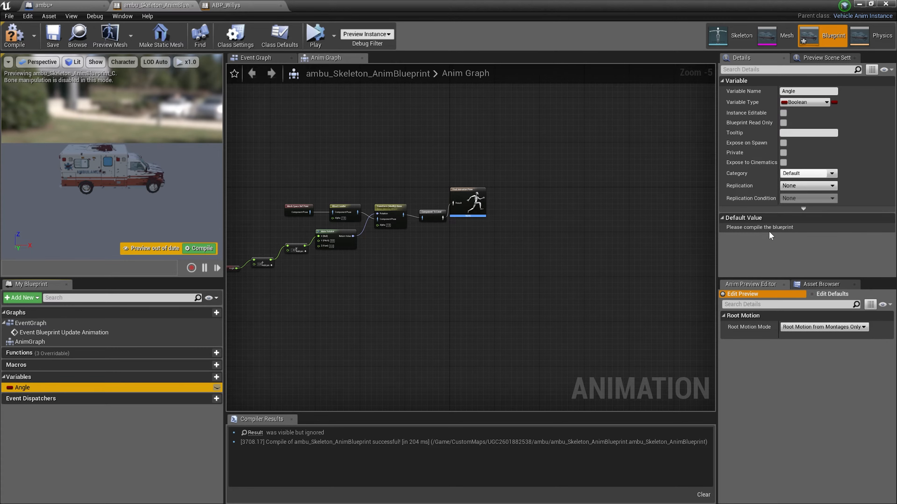
left_click(806, 102)
left_click(779, 155)
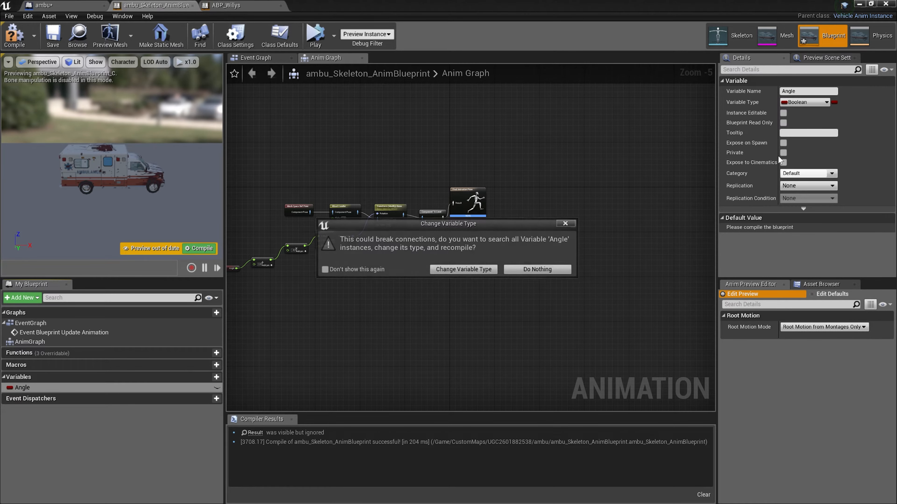
left_click(458, 269)
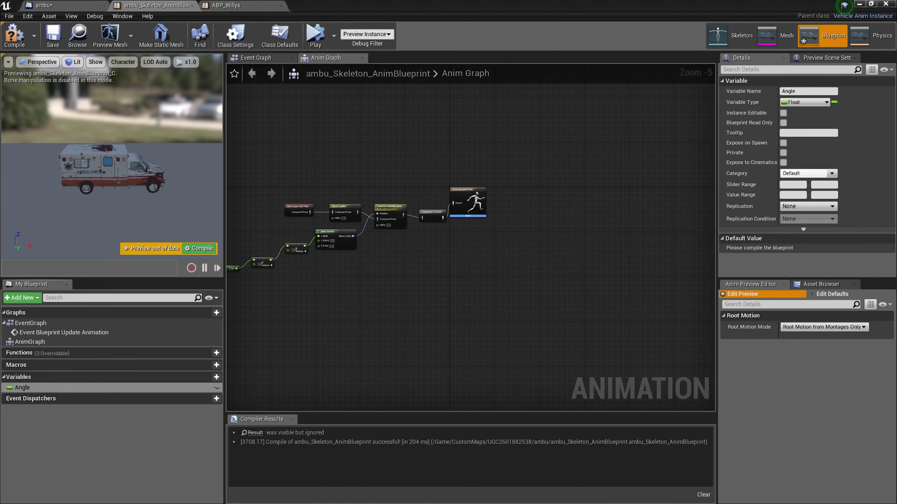
Step: Copy all Event Graph nodes from ABP_Willys into the Event Graph of the ambulance's animation blueprint
left_click(277, 60)
left_click(247, 5)
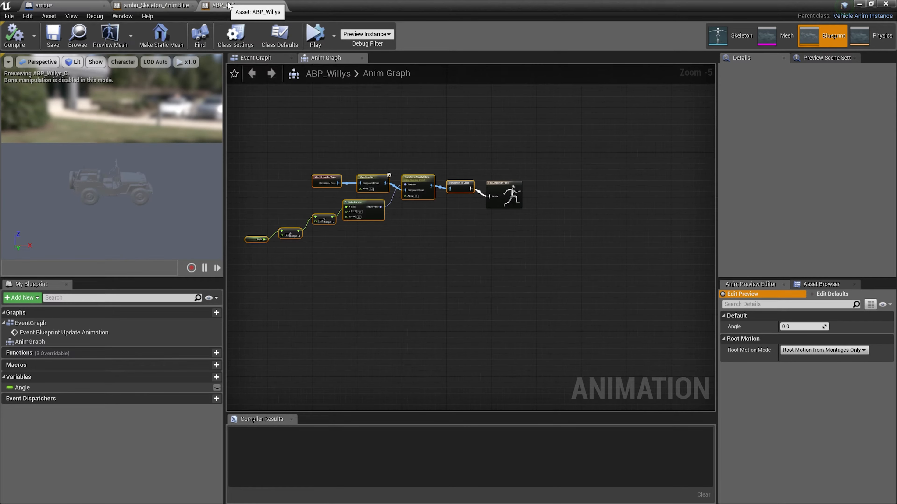
left_click(268, 58)
left_click_drag(271, 157, 619, 296)
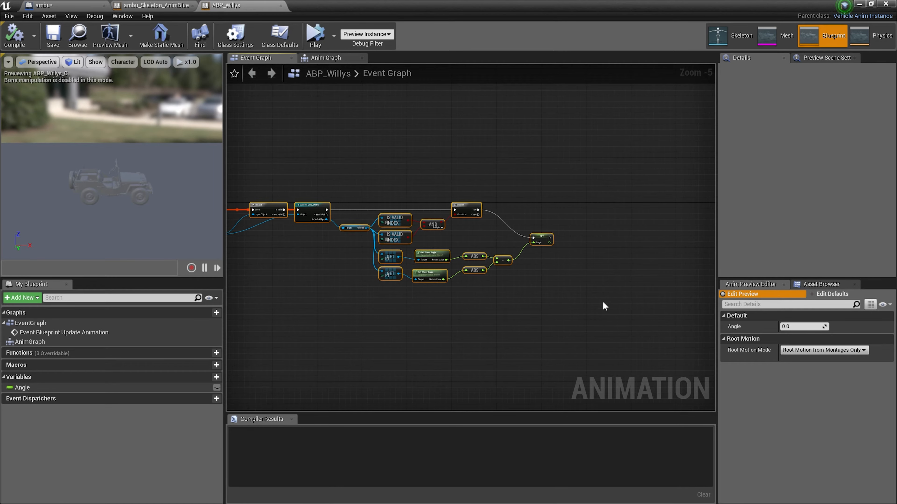
key("ctrl+c")
left_click(155, 4)
key("ctrl+v")
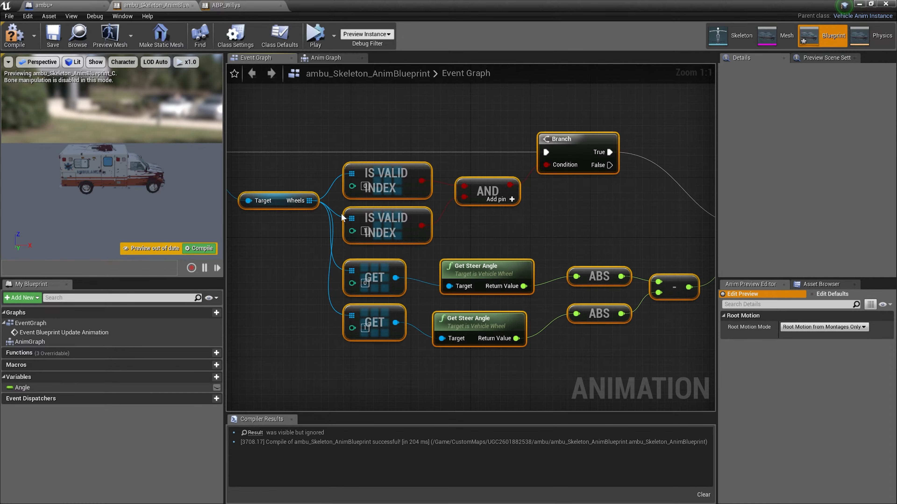
Step: Add a Cast To ambu node after IsValid and wire its execution output to the Branch and As Ambu to the Wheels target
scroll(372, 164, "up", 2)
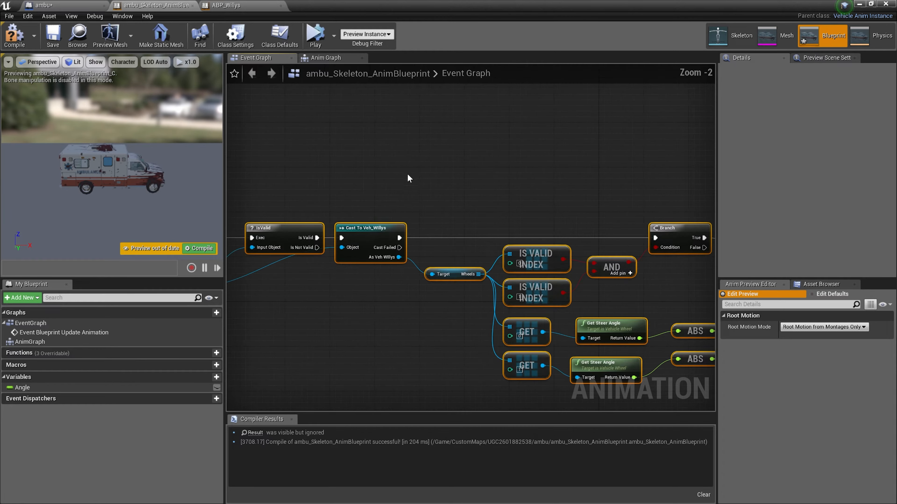
left_click_drag(317, 238, 357, 188)
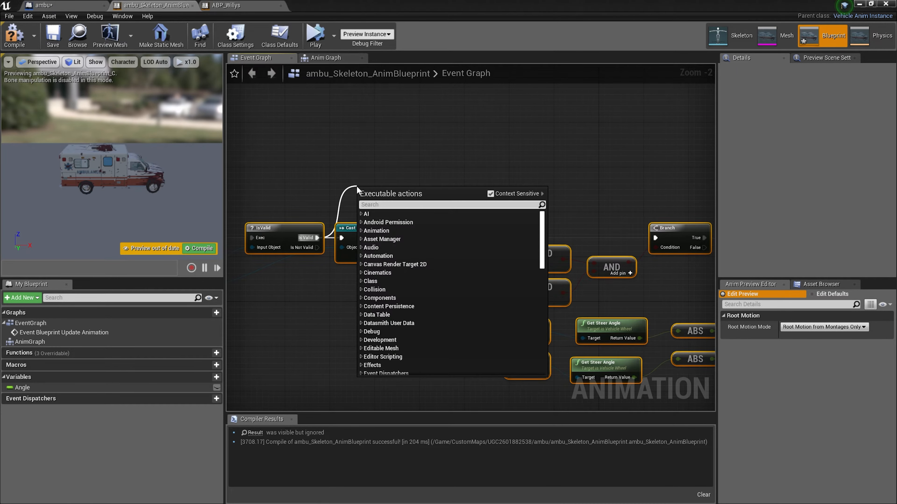
type("cast to amb")
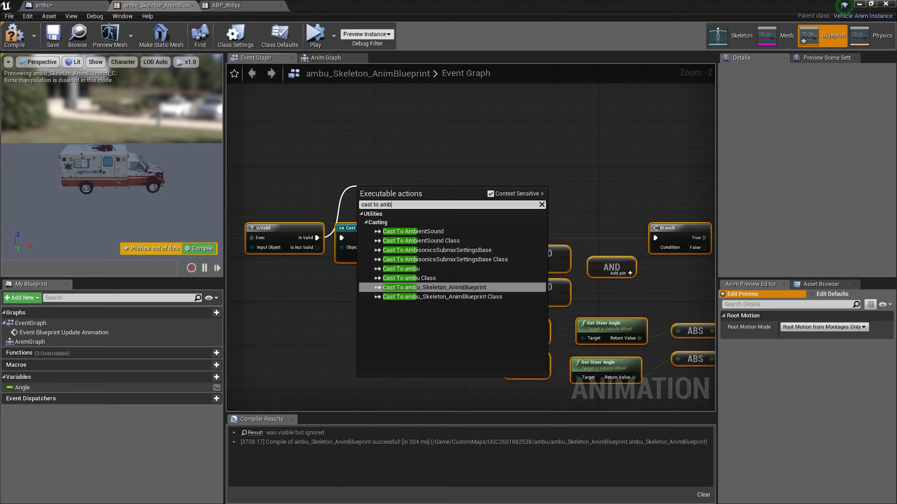
left_click(413, 269)
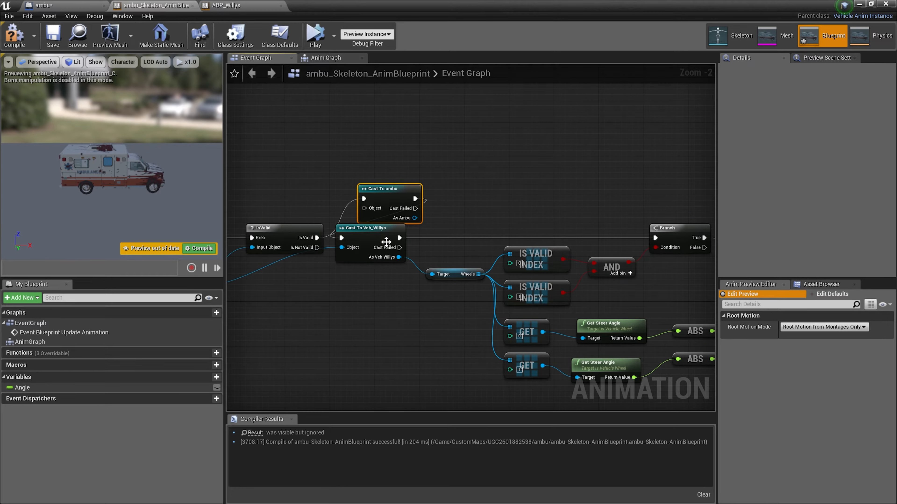
left_click_drag(386, 241, 392, 276)
left_click_drag(416, 199, 657, 239)
left_click_drag(415, 218, 433, 274)
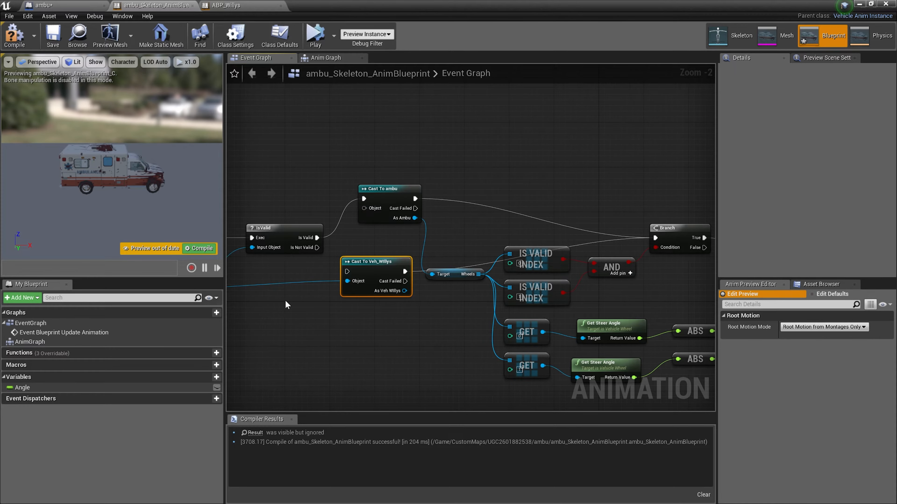
Step: Connect Get Owning Actor to the Cast To ambu object input, delete the Cast To Veh_Willys node and compile the animation blueprint
scroll(287, 305, "down", 1)
right_click_drag(352, 314, 462, 283)
left_click_drag(318, 256, 507, 219)
key("Delete")
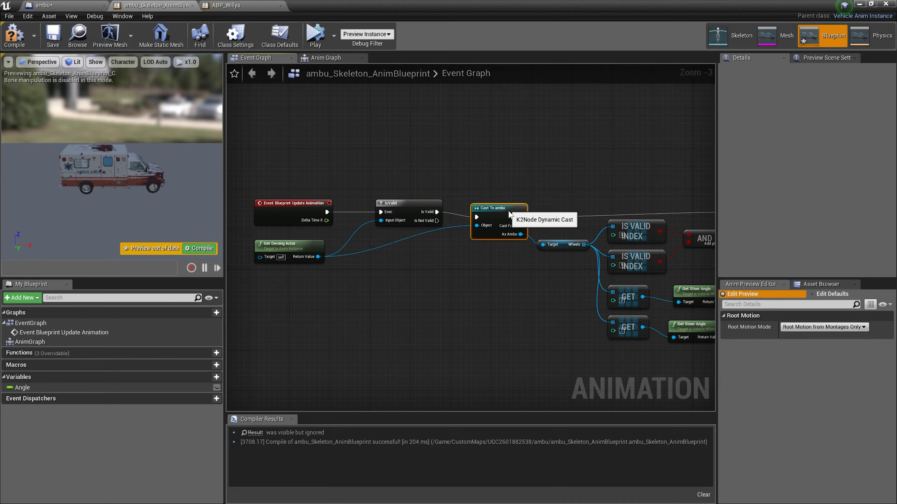
left_click(14, 35)
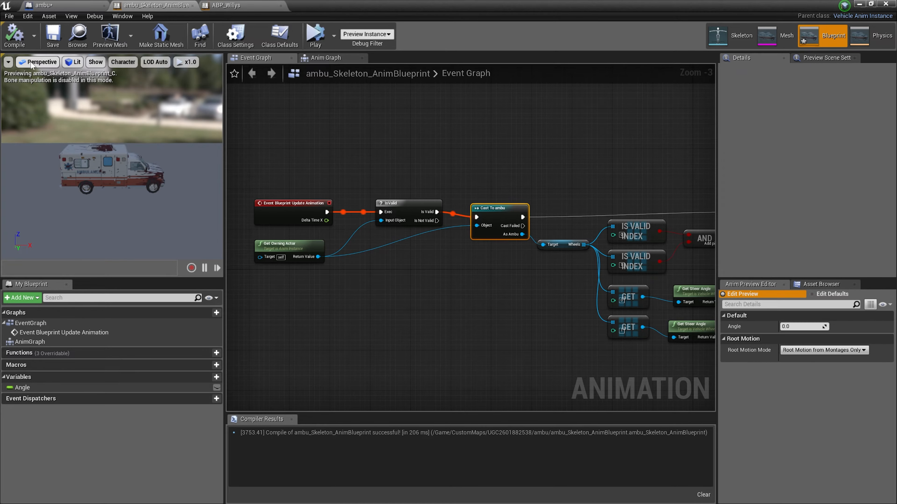
Step: In the ambu blueprint's SetMeshAndAnim function, set the connected Set Anim Instance Class node's new class to ambu_Skeleton_AnimBlueprint
left_click(192, 5)
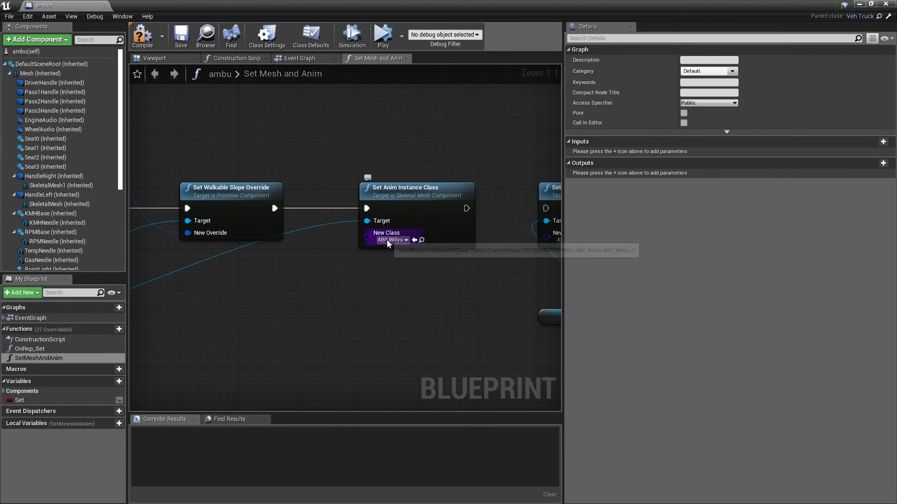
scroll(411, 282, "down", 3)
scroll(413, 276, "up", 2)
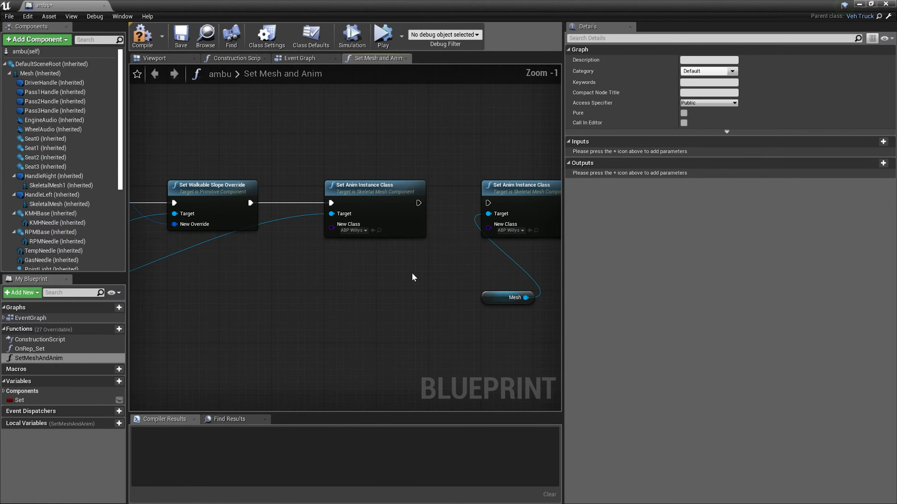
left_click(351, 230)
type("amb")
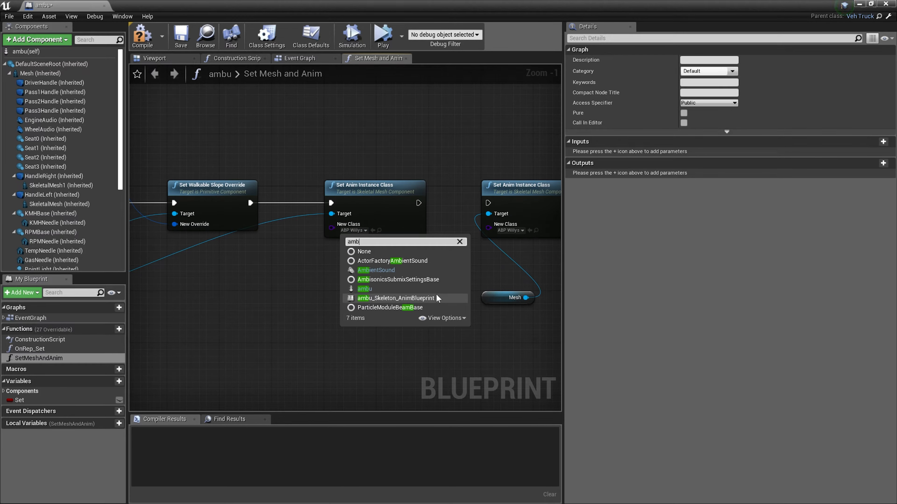
left_click(396, 298)
Step: Delete the unconnected Set Anim Instance Class node and its Mesh node, and compile the ambu blueprint
scroll(351, 279, "down", 2)
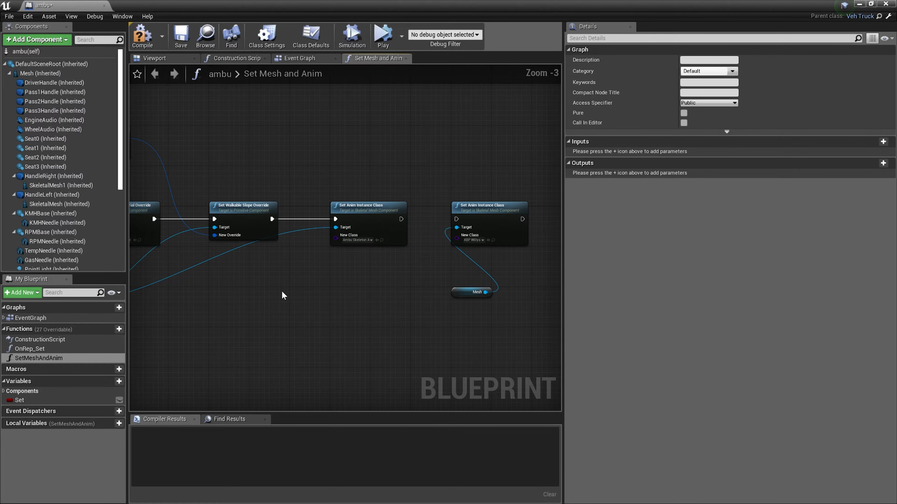
right_click_drag(282, 292, 267, 268)
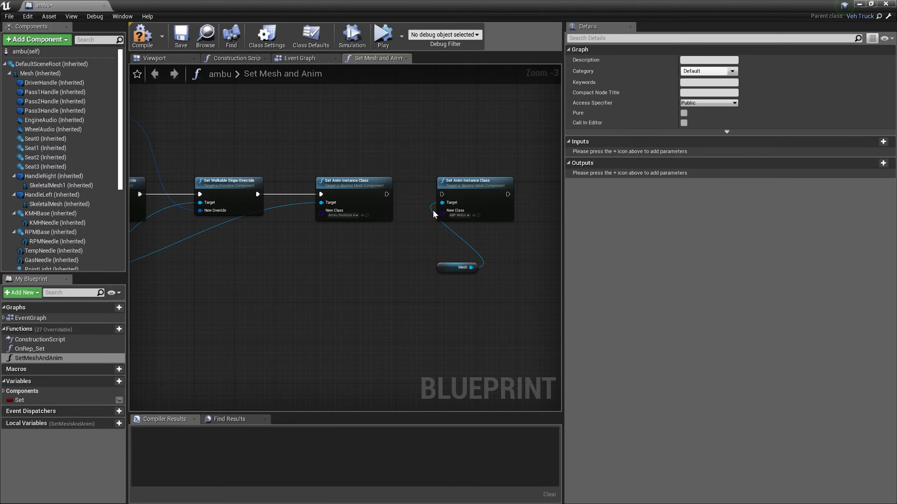
left_click_drag(463, 330, 462, 330)
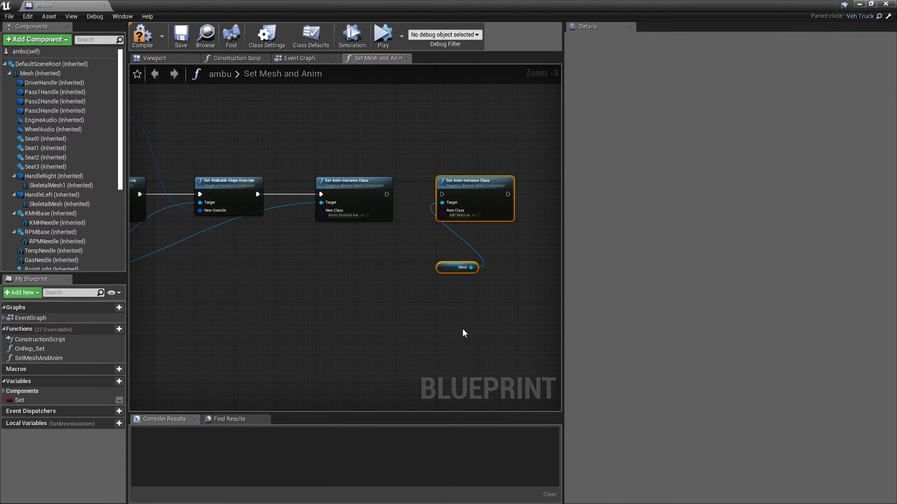
key("Delete")
right_click_drag(291, 287, 408, 309)
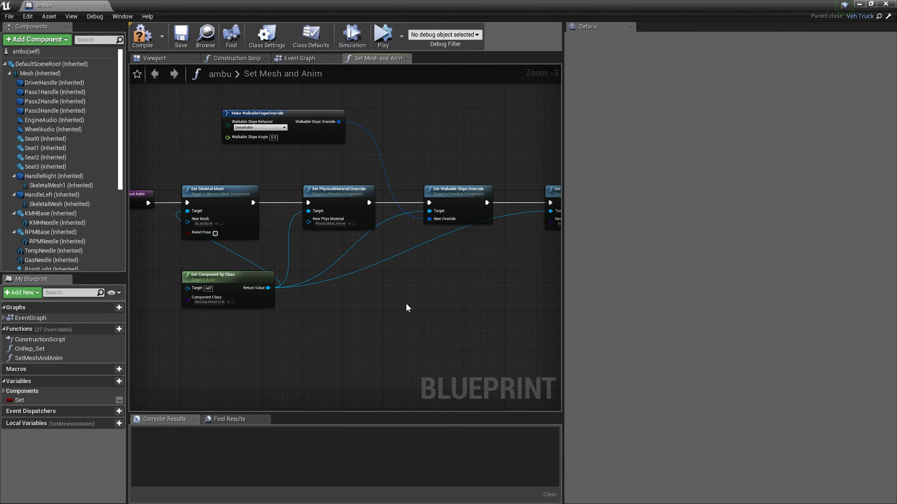
scroll(406, 304, "down", 1)
right_click_drag(355, 315, 393, 319)
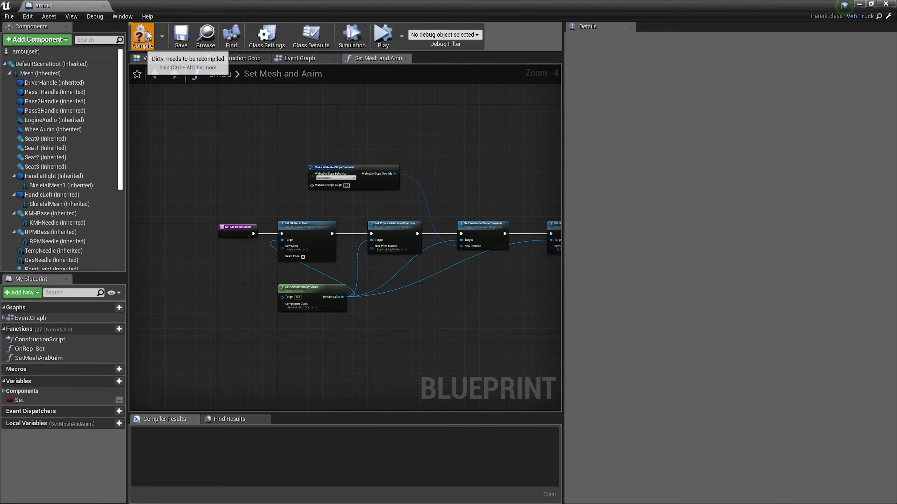
left_click(142, 35)
left_click(155, 57)
left_click(340, 214)
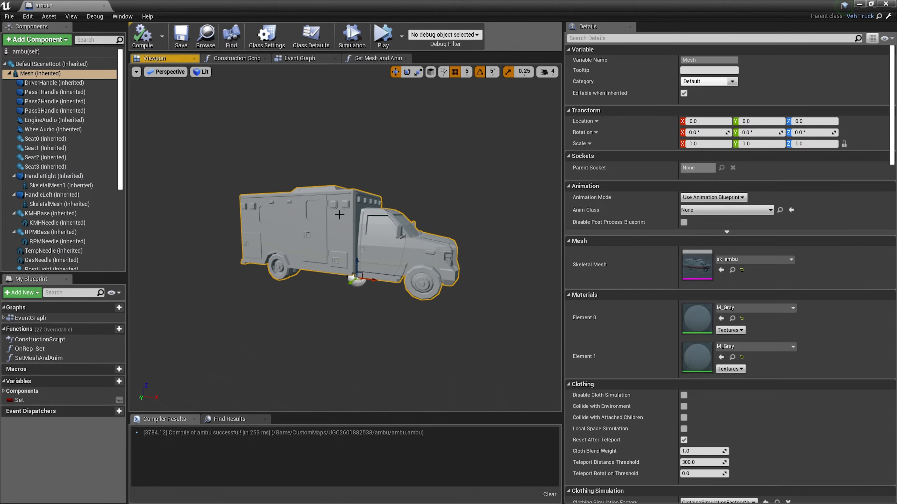
left_click(296, 57)
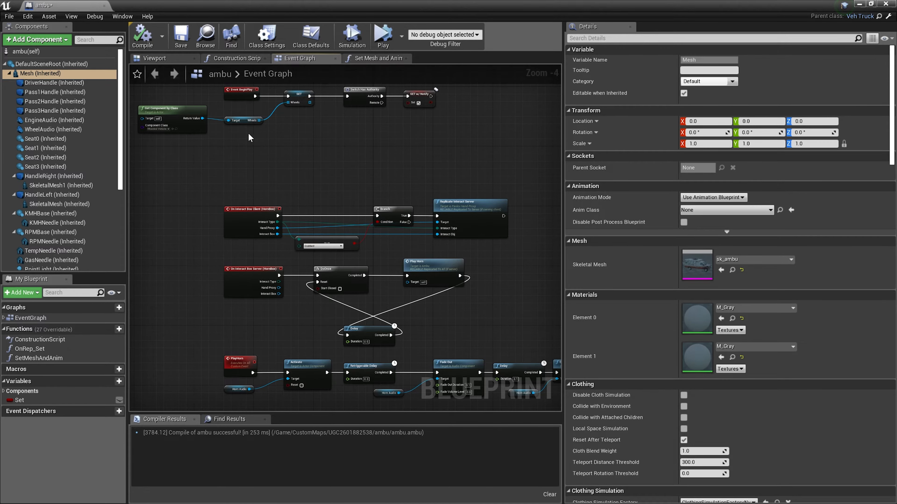
right_click_drag(249, 138, 268, 108)
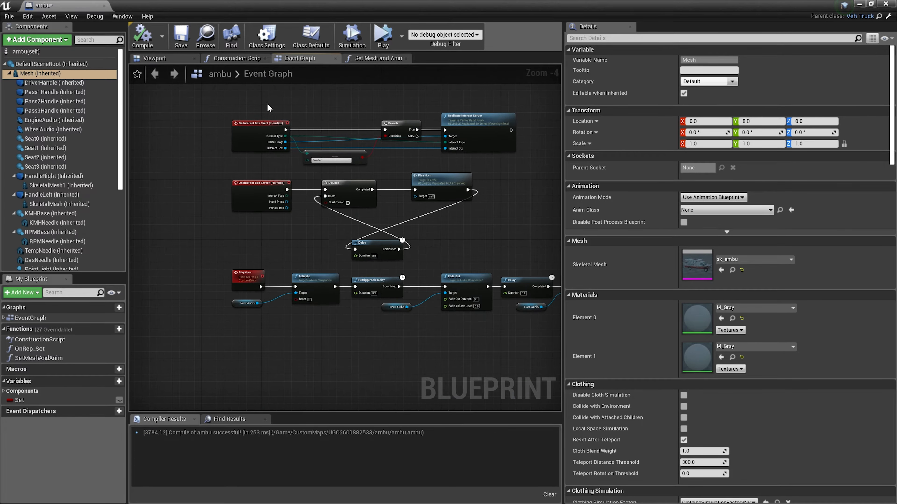
Step: Fit the NewDriver collision box to the driver's door at location 95, -96, 92 with scale 1.5, 1.0, 6.0
left_click(163, 60)
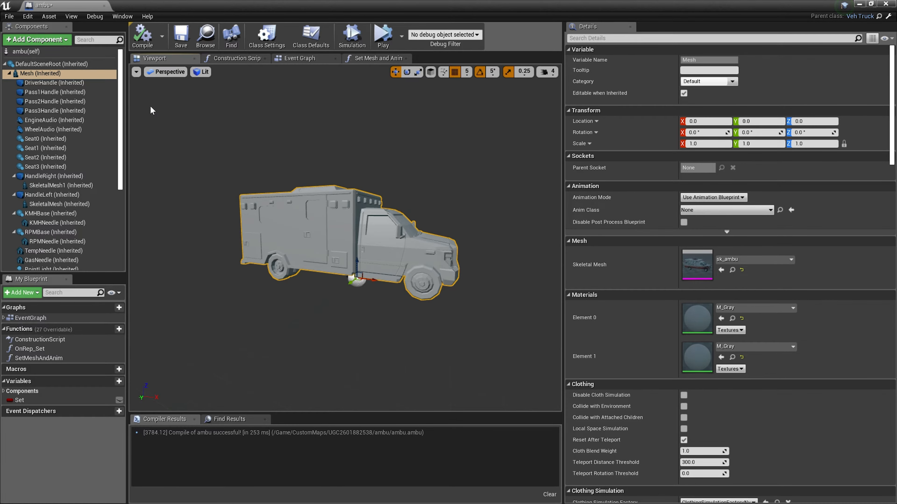
scroll(82, 225, "down", 5)
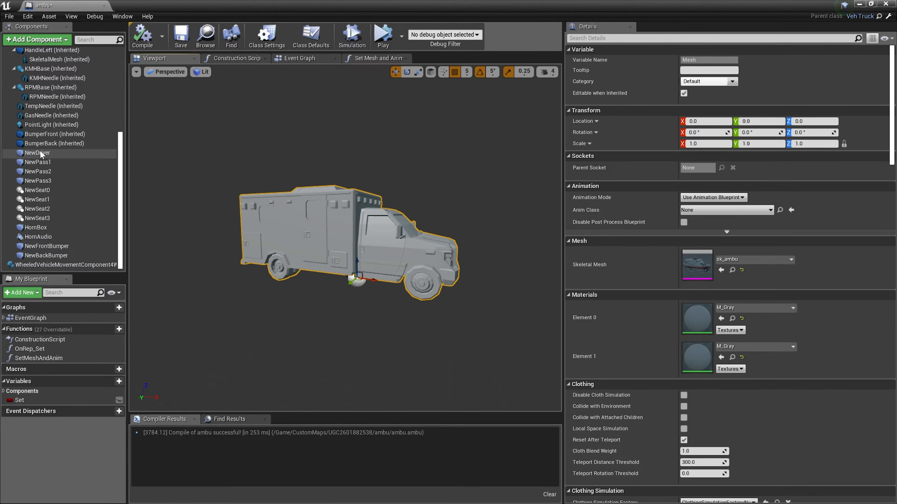
left_click(67, 153)
right_click_drag(454, 255, 436, 253)
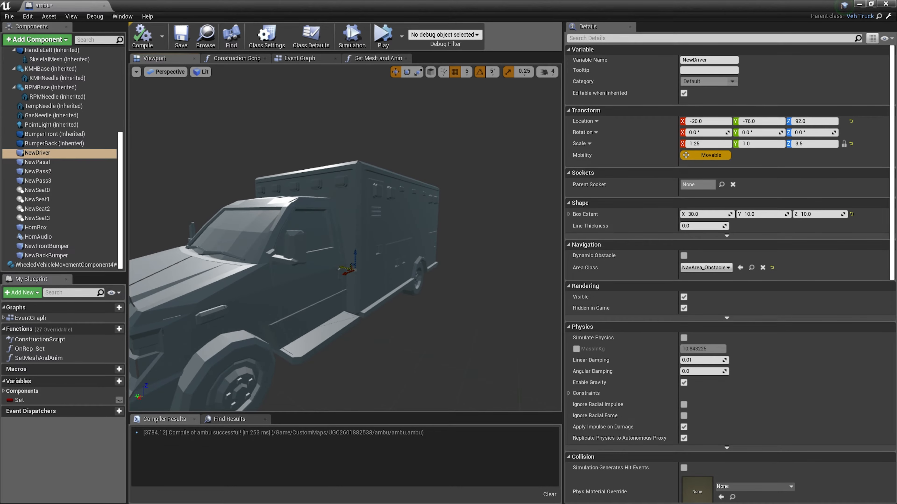
right_click_drag(449, 282, 427, 285)
left_click_drag(443, 293, 343, 298)
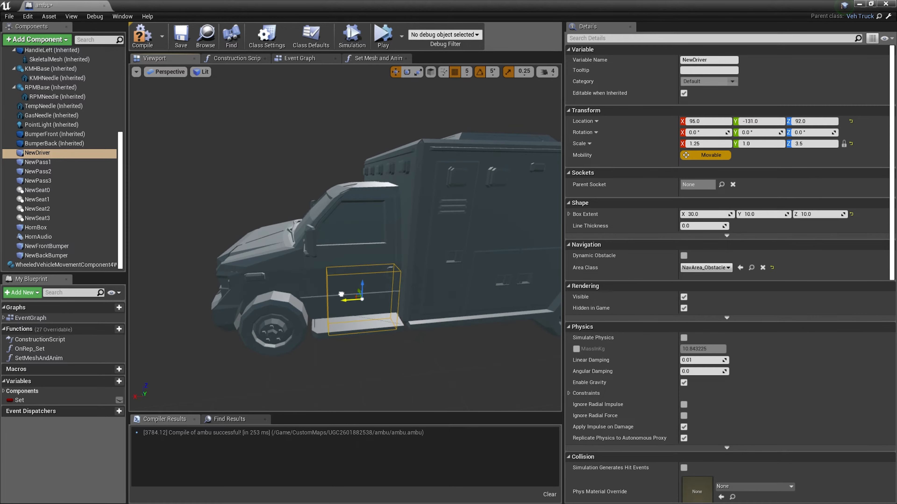
right_click_drag(343, 297, 408, 250)
key("r")
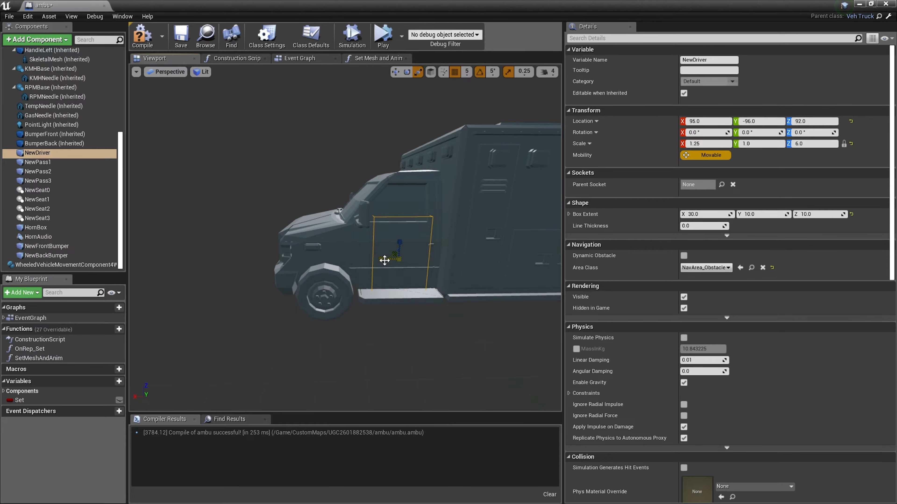
right_click_drag(397, 272, 443, 263)
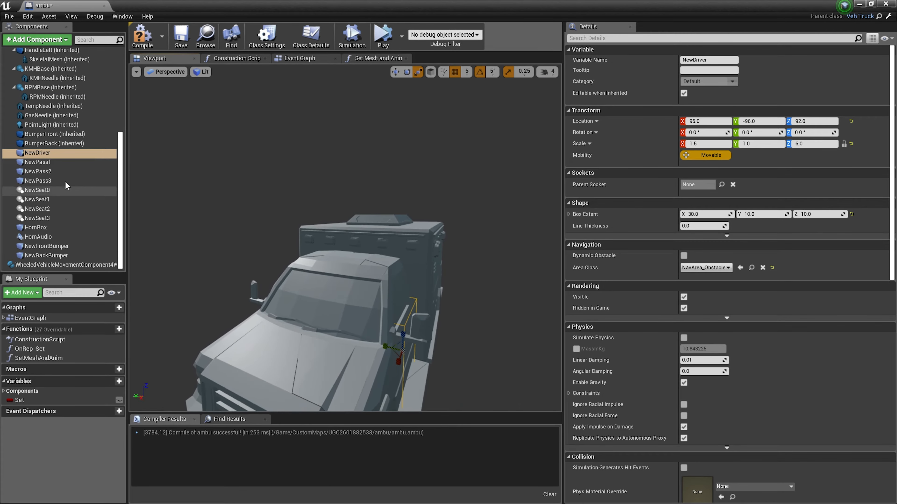
Step: Fit the NewPass1 collision box to the front passenger door at location 100, 96, 102 with scale 1.75, 1.0, 6.0
left_click(45, 163)
right_click_drag(255, 241, 387, 255)
left_click_drag(444, 265, 480, 269)
right_click_drag(480, 269, 544, 272)
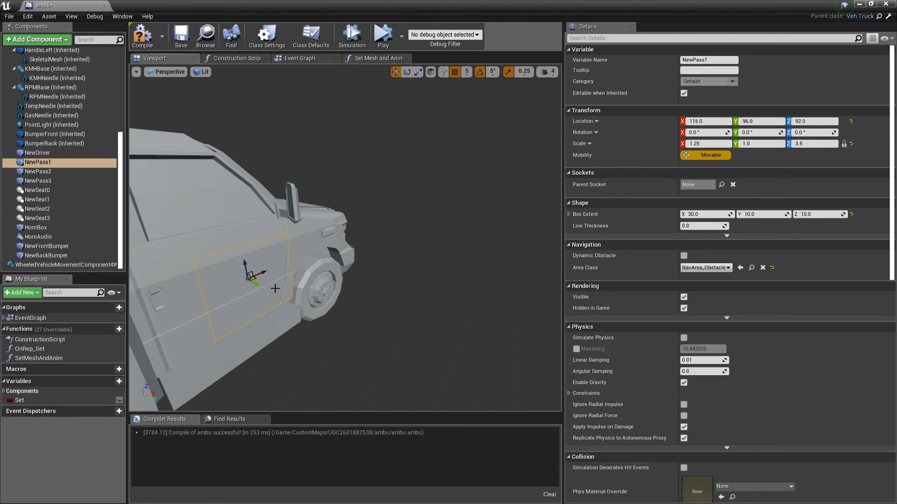
right_click_drag(275, 289, 300, 282)
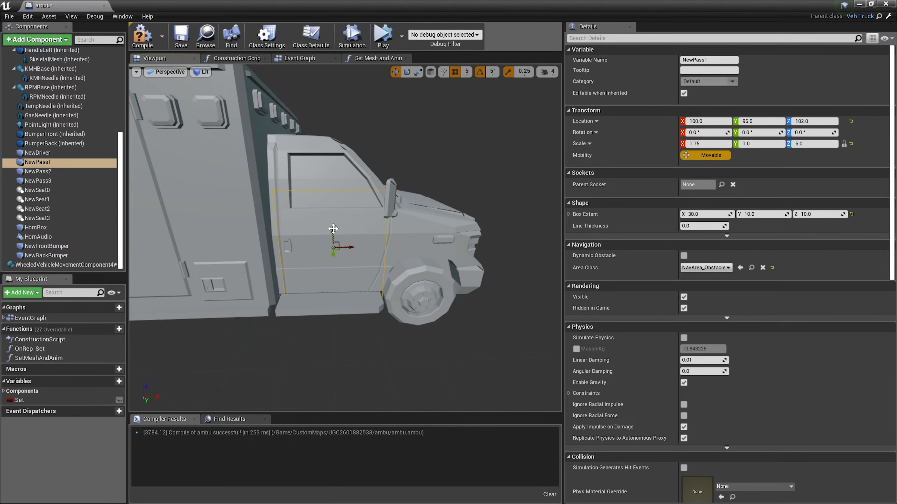
Step: Move the NewPass2 collision box to the ambulance's side door at location -77, 123, 156
right_click_drag(359, 337, 355, 332)
scroll(354, 332, "down", 2)
double_click(55, 176)
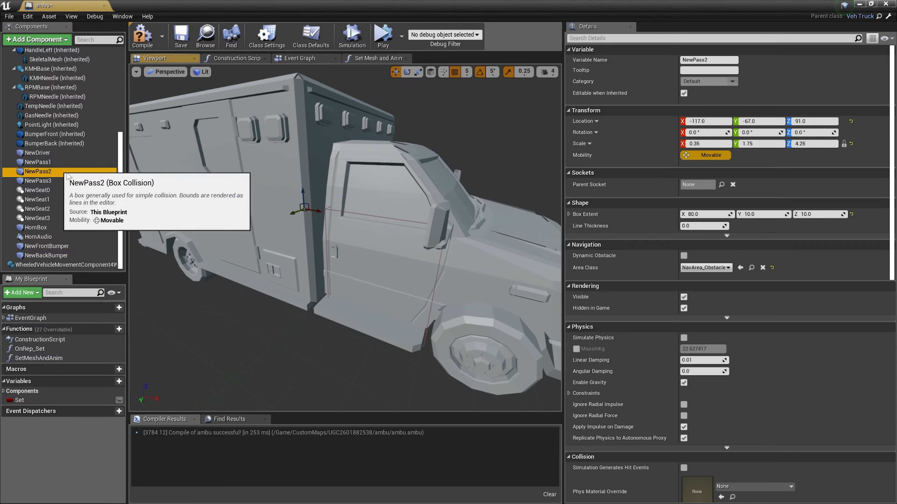
right_click_drag(339, 247, 287, 270)
key("w")
right_click_drag(352, 263, 320, 273)
key("s")
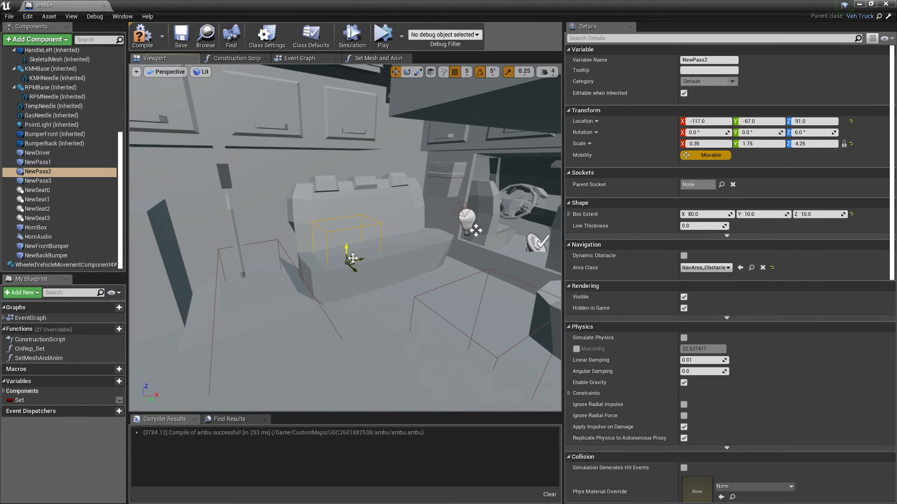
left_click(58, 172)
right_click_drag(212, 282, 331, 288)
left_click_drag(436, 303, 462, 307)
key("s")
right_click_drag(462, 306, 315, 318)
key("w")
key("a")
right_click_drag(315, 279, 322, 277)
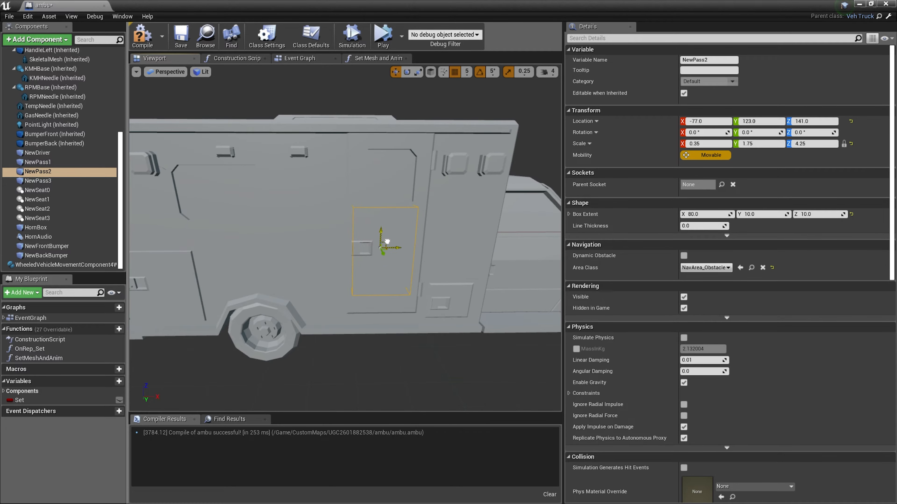
left_click_drag(380, 232, 381, 212)
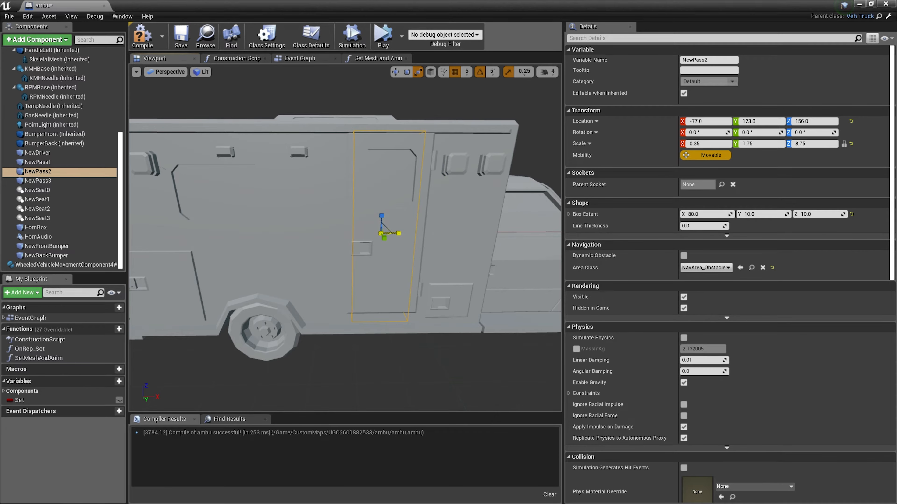
Step: Set the scale snap to 0.0625 and fit NewPass2 to the side door with scale 0.475, 1.75, 8.75
left_click(524, 72)
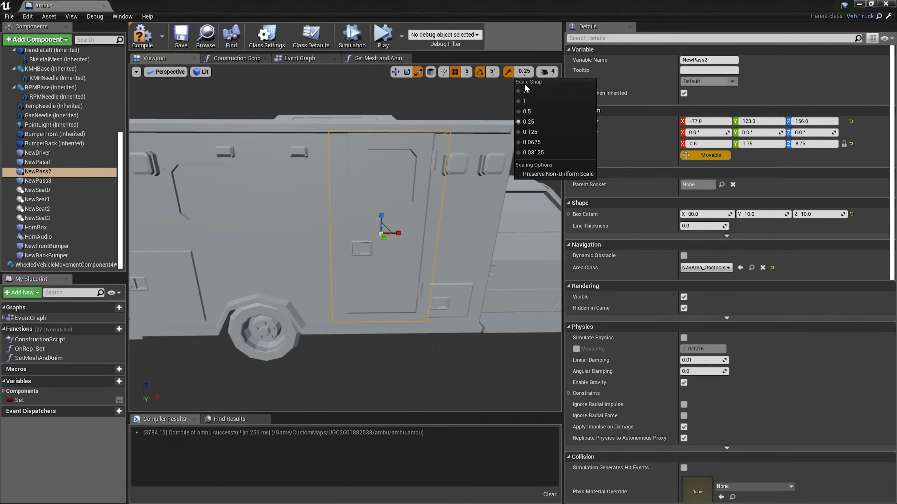
left_click(530, 143)
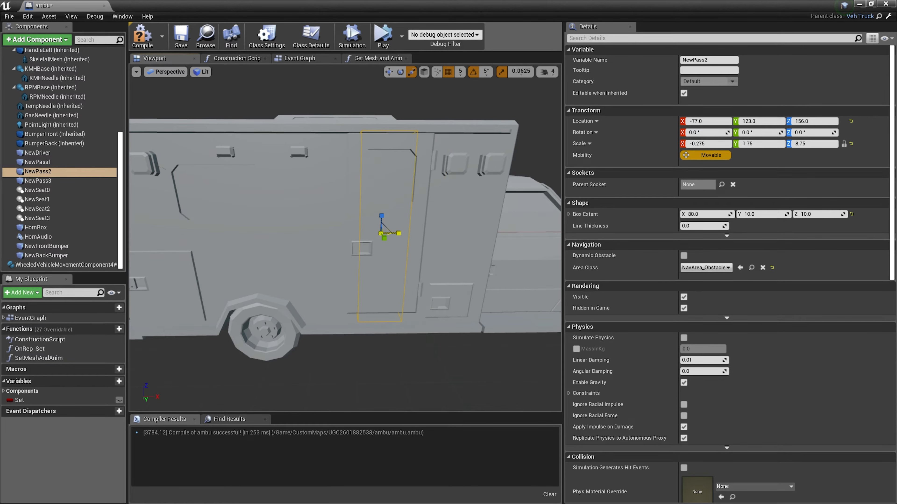
right_click_drag(398, 232, 346, 239)
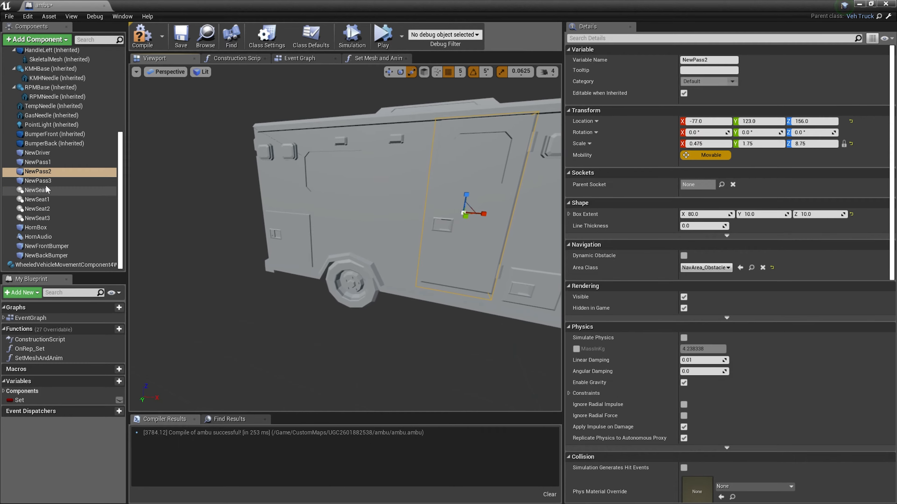
right_click_drag(464, 214, 441, 217)
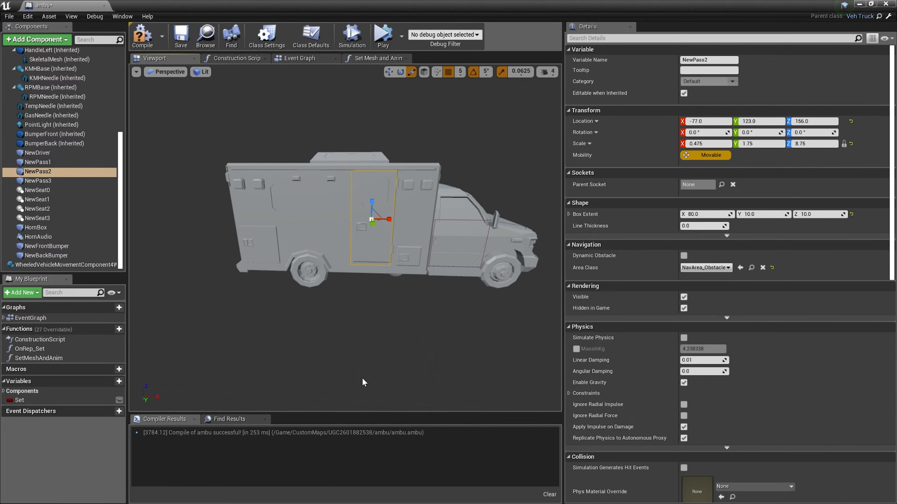
right_click_drag(331, 283, 296, 303)
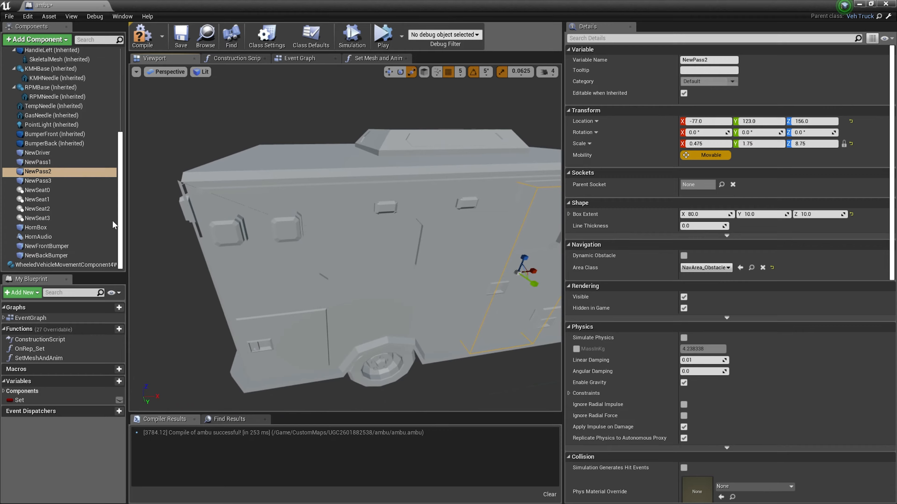
Step: Place the NewPass3 collision box on the rear doors at location -347, -3, 146 and widen its Y scale to 7.375
left_click(42, 184)
right_click_drag(227, 234, 293, 235)
key("w")
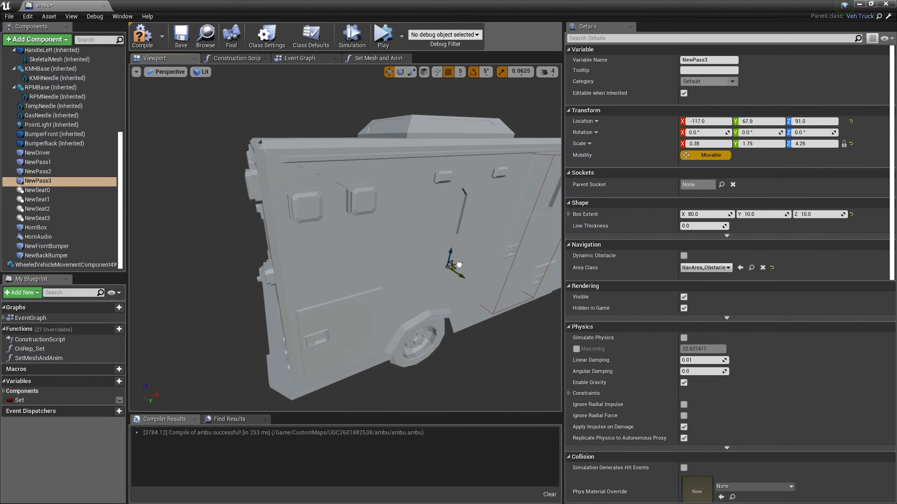
left_click_drag(293, 293, 297, 291)
right_click_drag(297, 292, 389, 311)
key("e")
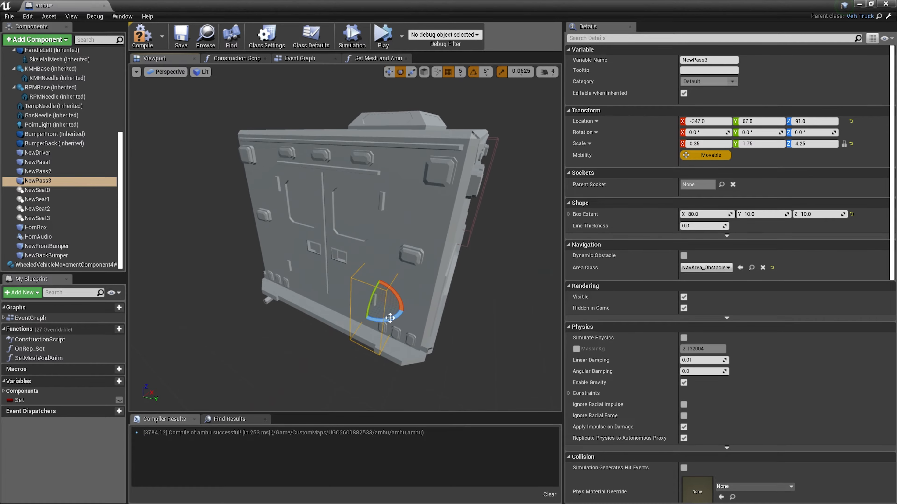
left_click_drag(395, 309, 455, 330)
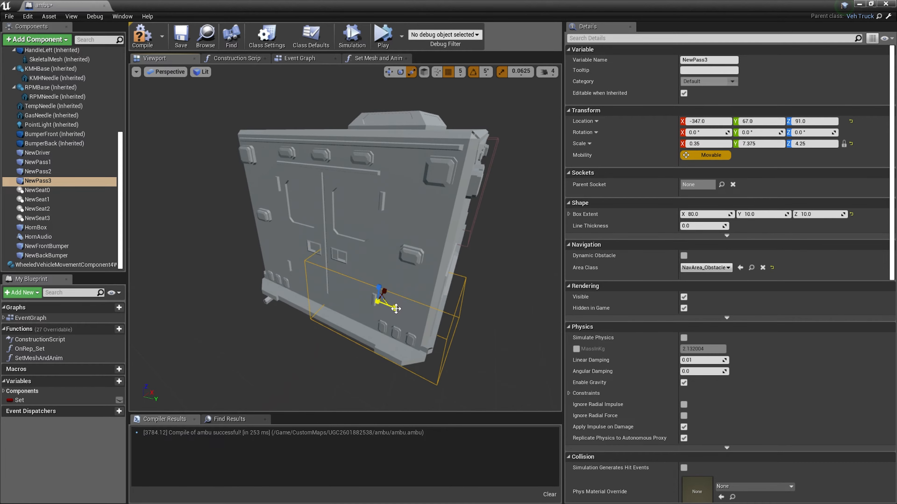
left_click_drag(382, 299, 329, 250)
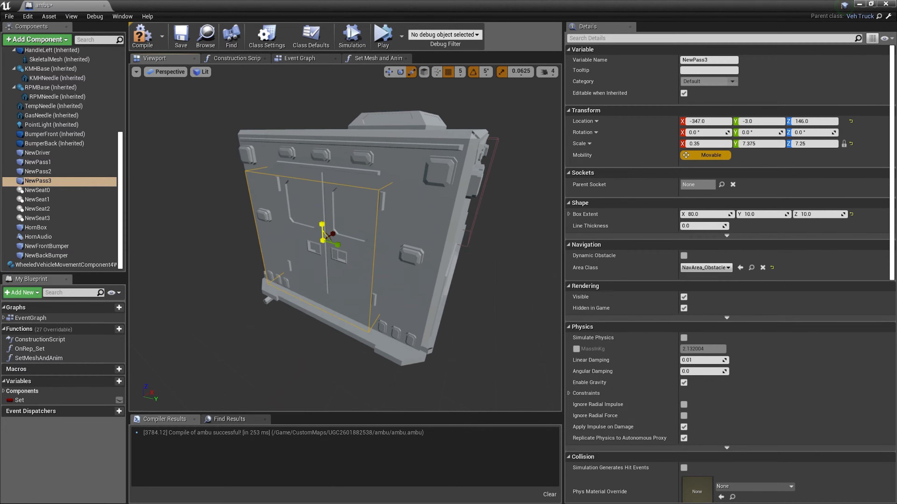
Step: Fit NewPass3 to the rear doors' height and depth with Z scale 8.375 and X scale 0.1
left_click_drag(322, 224, 322, 233)
right_click_drag(303, 261, 198, 263)
key("w")
key("s")
right_click_drag(327, 262, 291, 281)
key("a")
key("d")
key("w")
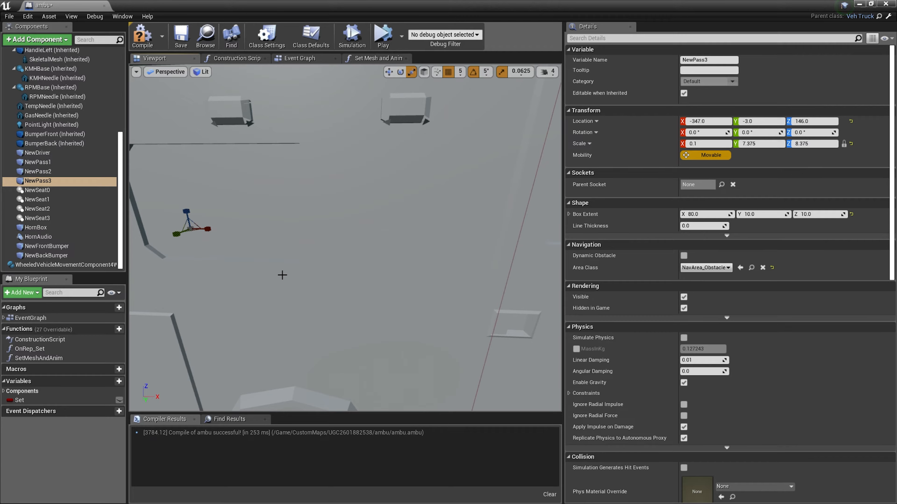
Step: Examine the ambulance's rear interior, including the bench, the single seat and the passenger boxes
key("w")
right_click_drag(260, 297, 247, 313)
key("s")
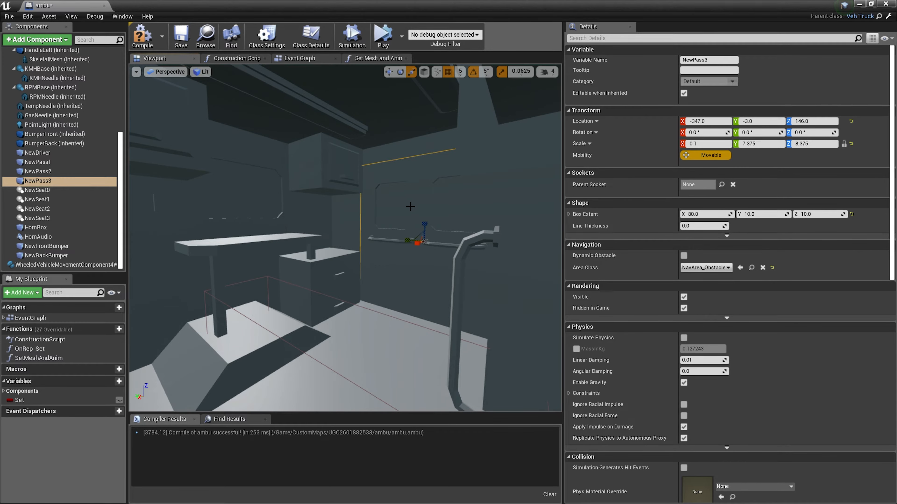
right_click_drag(388, 244, 413, 239)
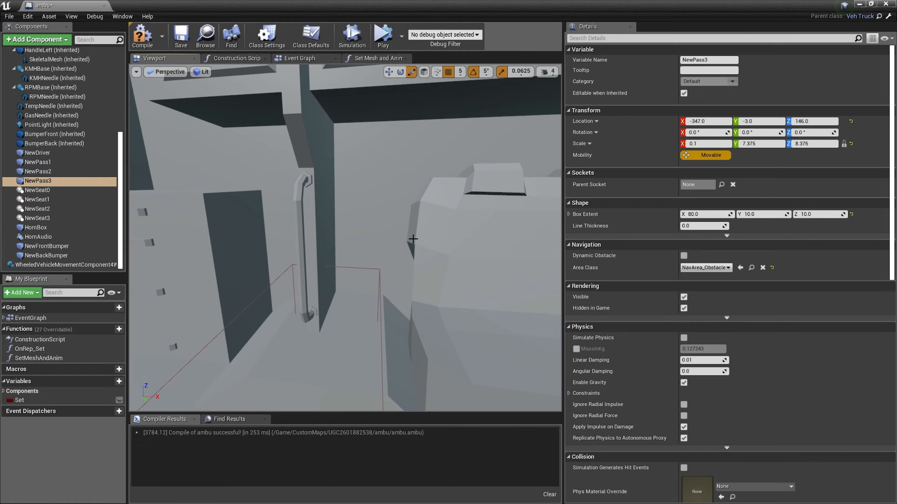
key("s")
right_click_drag(387, 204, 395, 213)
key("w")
key("s")
key("w")
key("s")
Step: Move NewSeat0 to the driver's seat at location 76, -57, 130
double_click(37, 190)
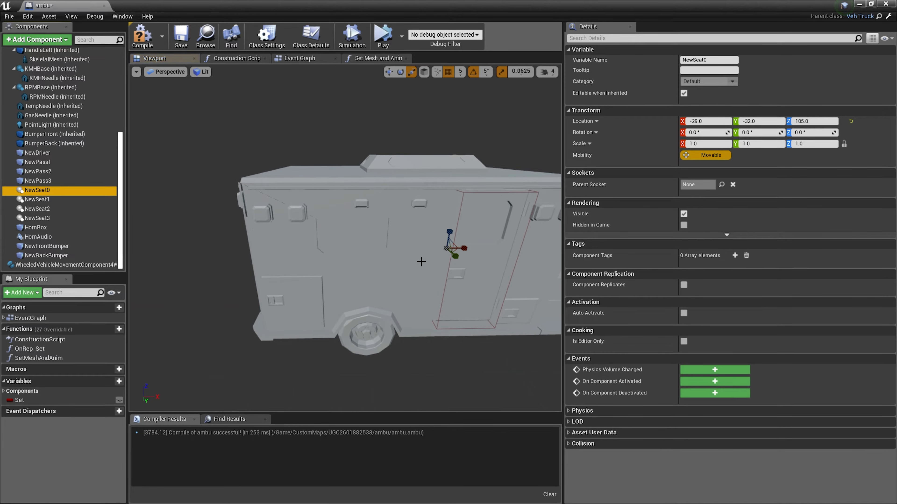
key("w")
right_click_drag(317, 238, 302, 260)
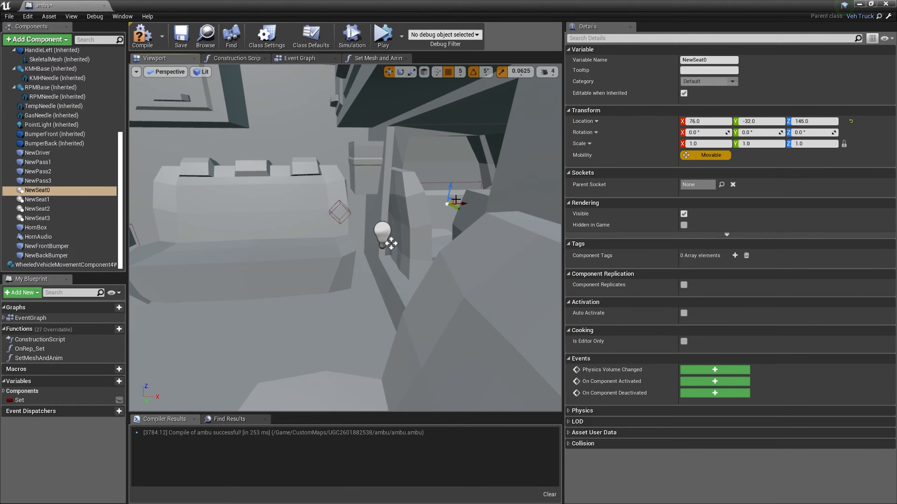
key("w")
right_click_drag(455, 199, 353, 201)
key("w")
key("w")
mouse_move(305, 217)
right_mouse_down()
mouse_move(328, 233)
mouse_move(307, 223)
right_mouse_up()
key("s")
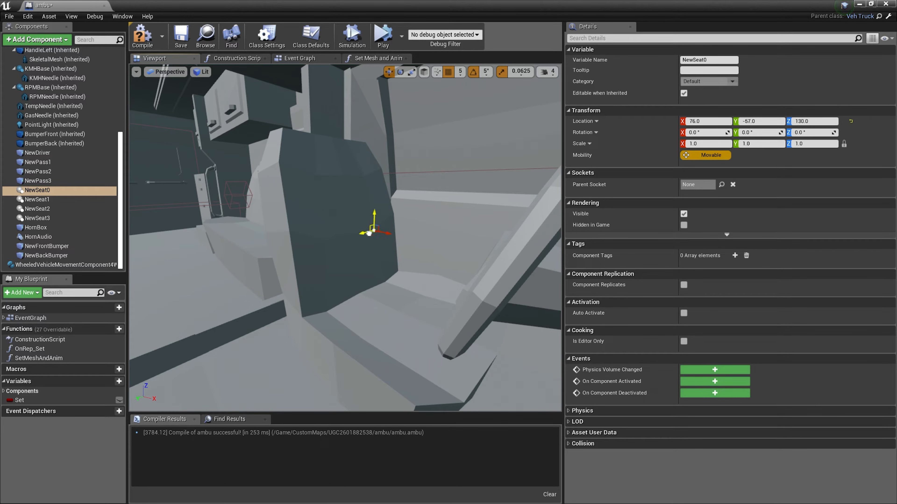
Step: Lower NewSeat0 onto the driver's seat to Z location 115
key("w")
right_click_drag(378, 262, 350, 230)
key("s")
key("d")
key("w")
key("s")
key("w")
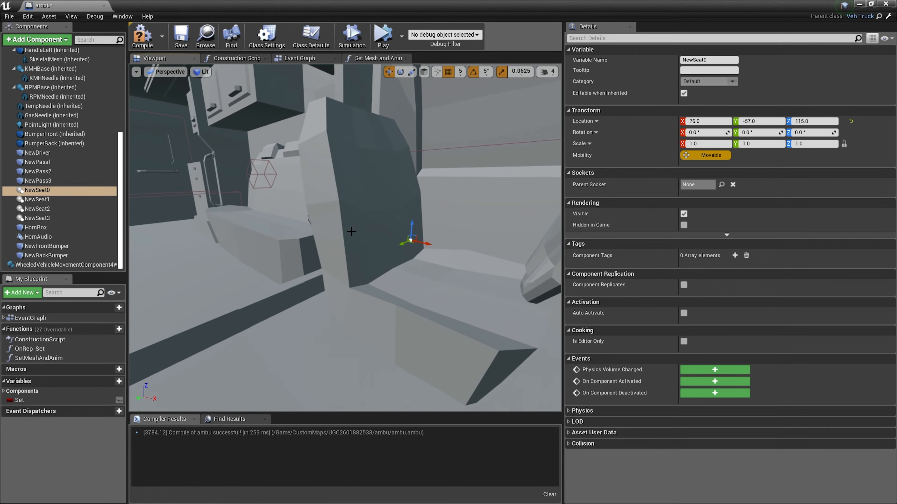
Step: Move NewSeat1 by eye to the front passenger seat at location 86, 57, 120
left_click(37, 200)
key("f")
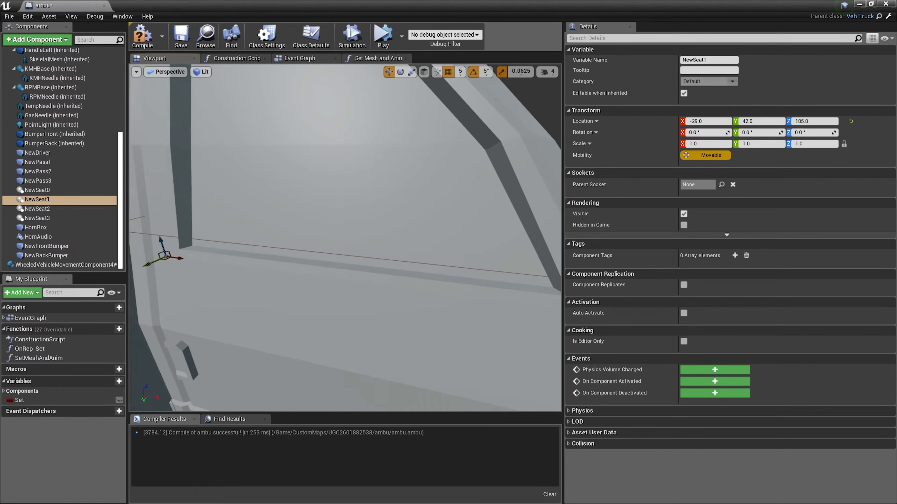
key("d")
right_click_drag(409, 252, 350, 248)
key("w")
key("a")
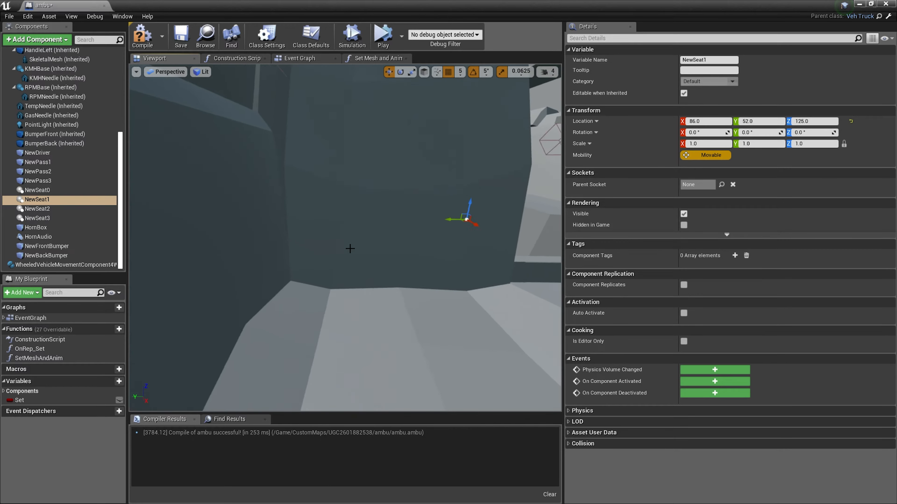
Step: Copy NewSeat0's location of 76, -57, 115 onto NewSeat1
left_click(77, 191)
right_click(656, 125)
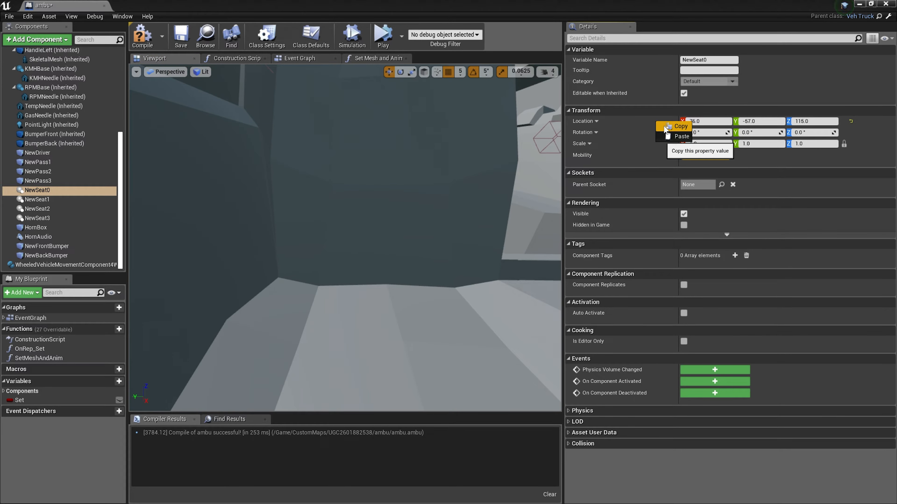
left_click(676, 126)
left_click(48, 201)
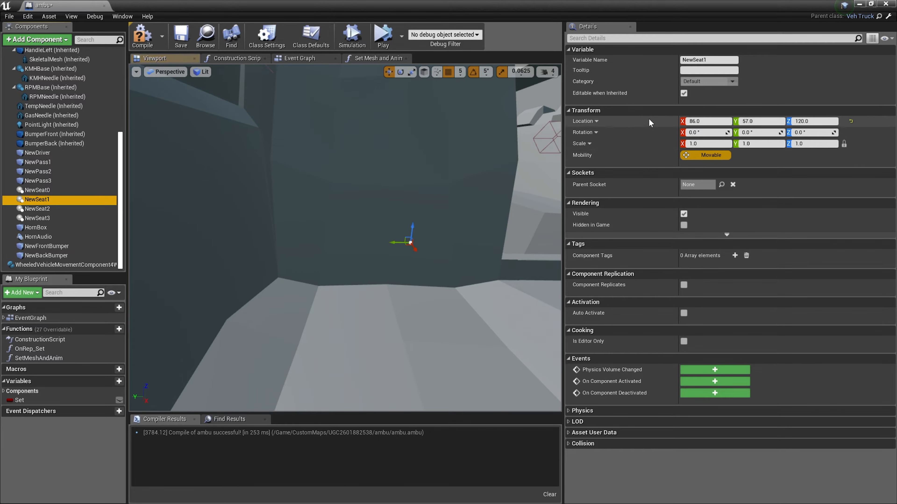
right_click(656, 123)
left_click(667, 136)
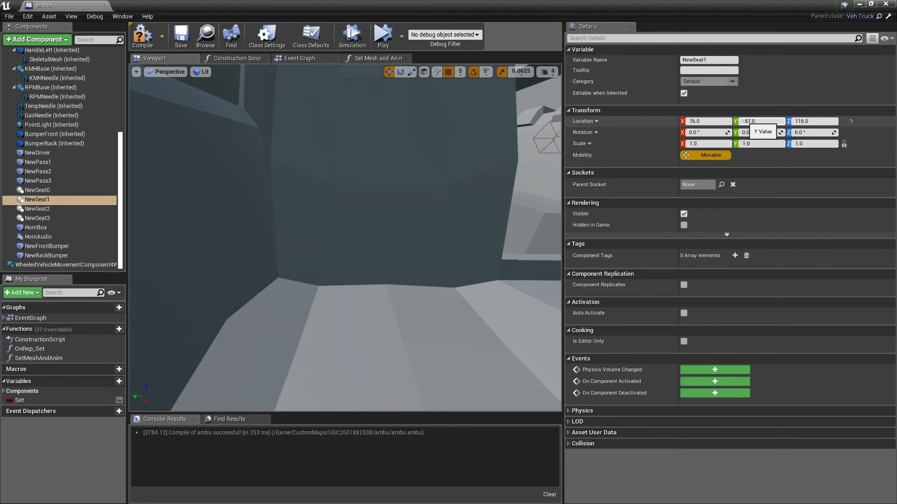
Step: Place NewSeat2 on the single rear seat at location -15, 75, 115 and rotate it 180° about Z
right_click_drag(430, 184, 410, 200)
key("s")
left_click(37, 208)
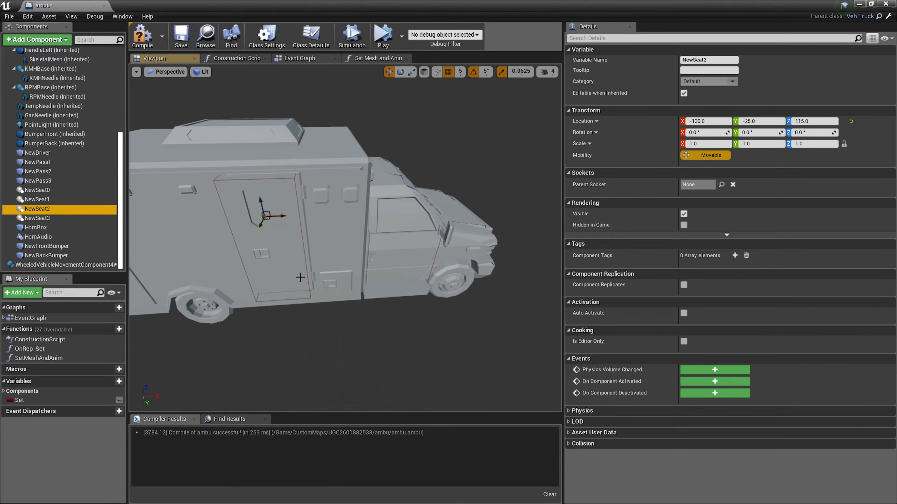
key("f")
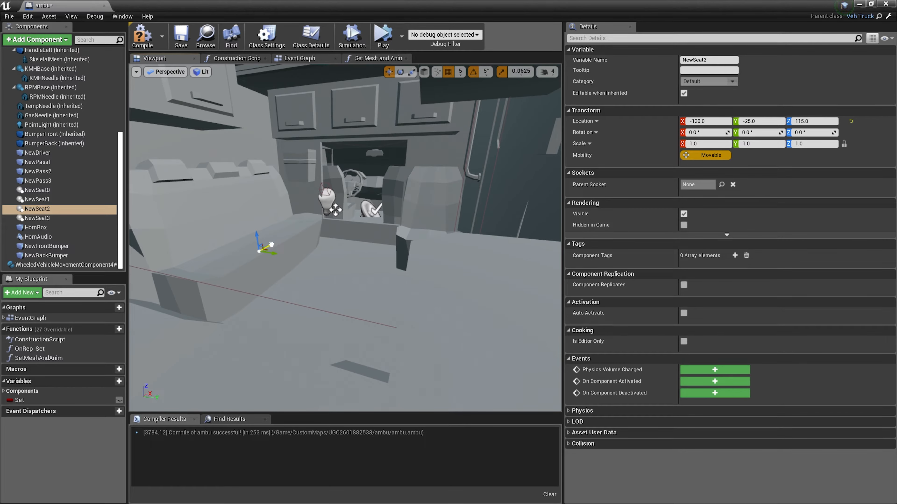
left_click_drag(367, 215, 370, 213)
key("w")
right_click_drag(370, 213, 377, 243)
key("e")
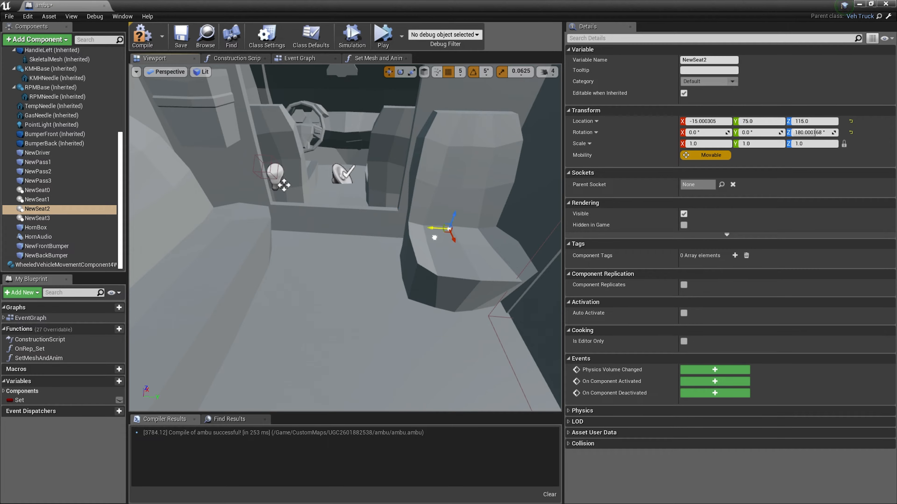
right_click_drag(451, 238, 448, 289)
Step: Place NewSeat3 at the rear end of the bench at location -150, -75, 115 with a Z rotation of 95°
left_click(75, 220)
right_click_drag(281, 280, 325, 282)
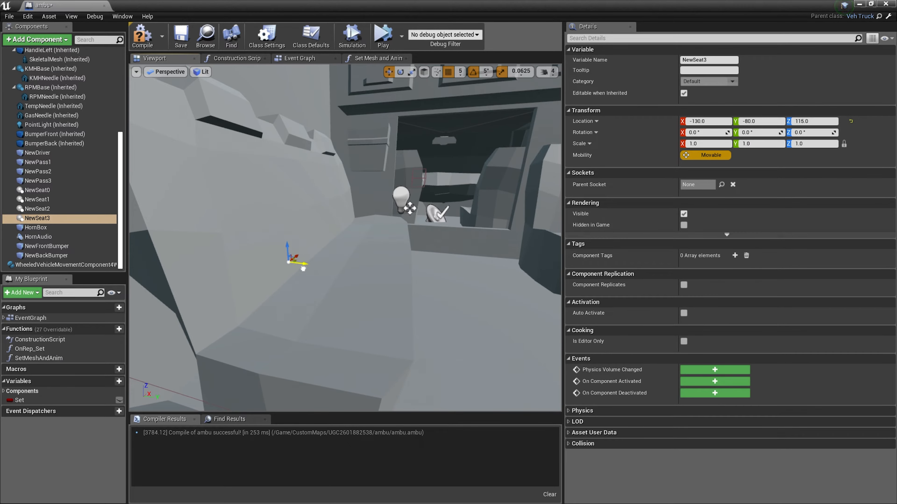
key("f")
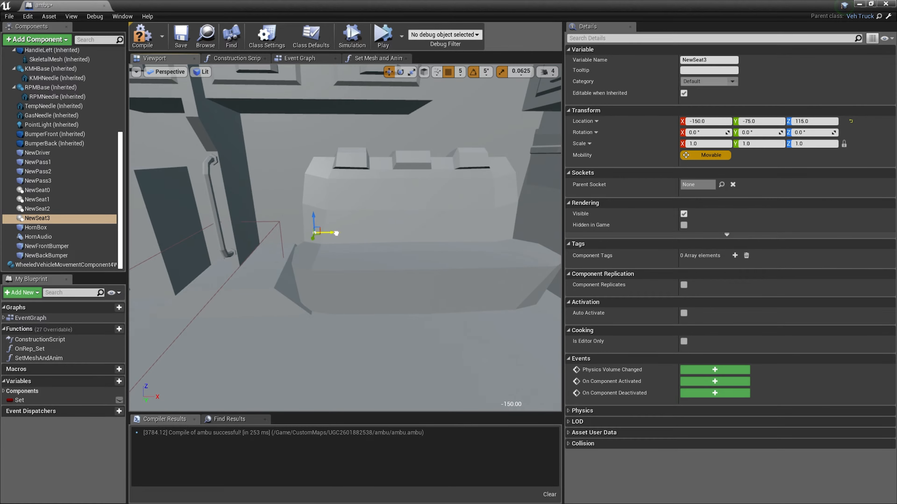
right_click_drag(335, 233, 360, 244)
key("e")
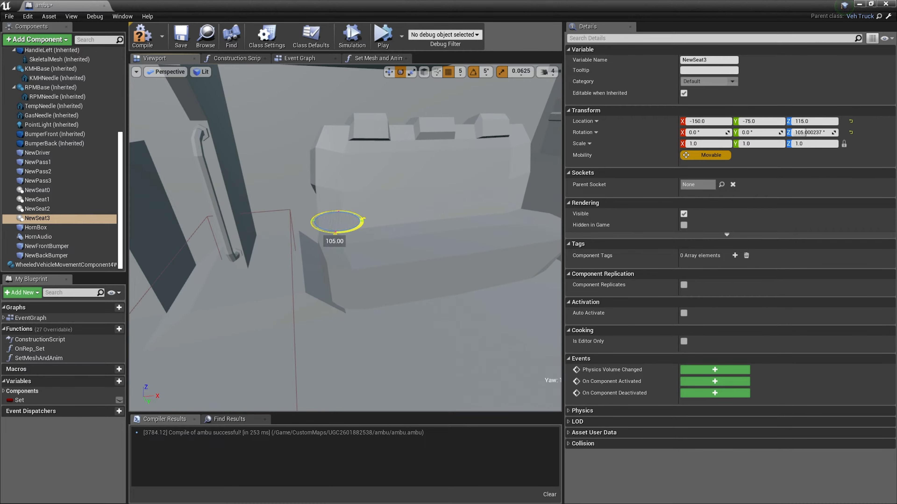
key("w")
right_click_drag(377, 250, 293, 216)
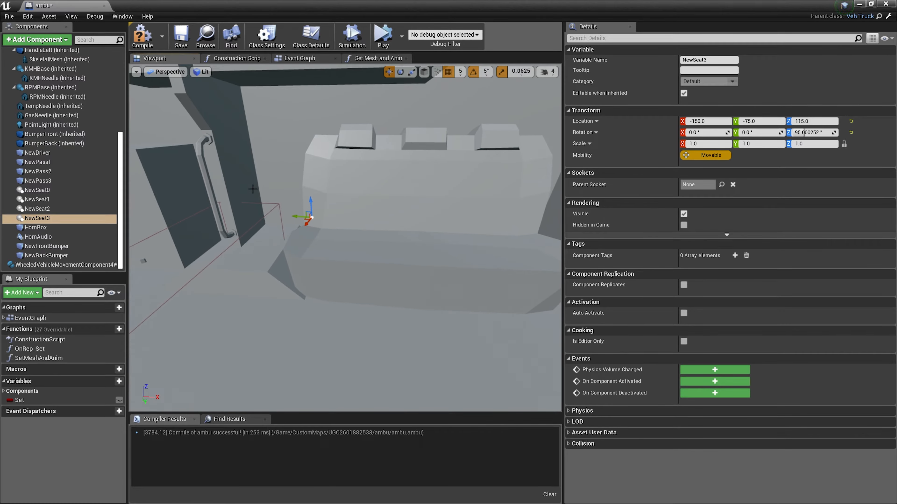
right_click_drag(262, 180, 243, 184)
Step: Place HornBox on the steering wheel hub at about 117.3, -43, 137.4 and set its Y rotation to about 25°
left_click(36, 229)
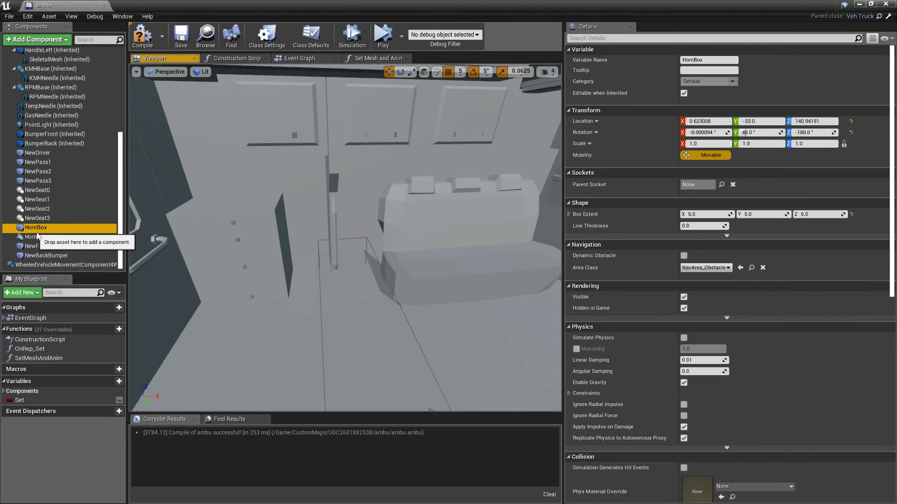
right_click_drag(454, 253, 530, 240)
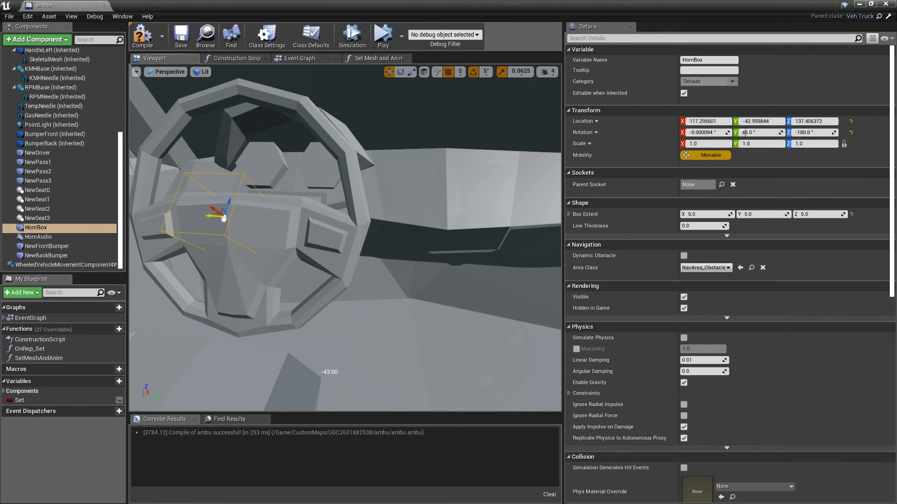
right_click_drag(258, 218, 170, 219)
key("e")
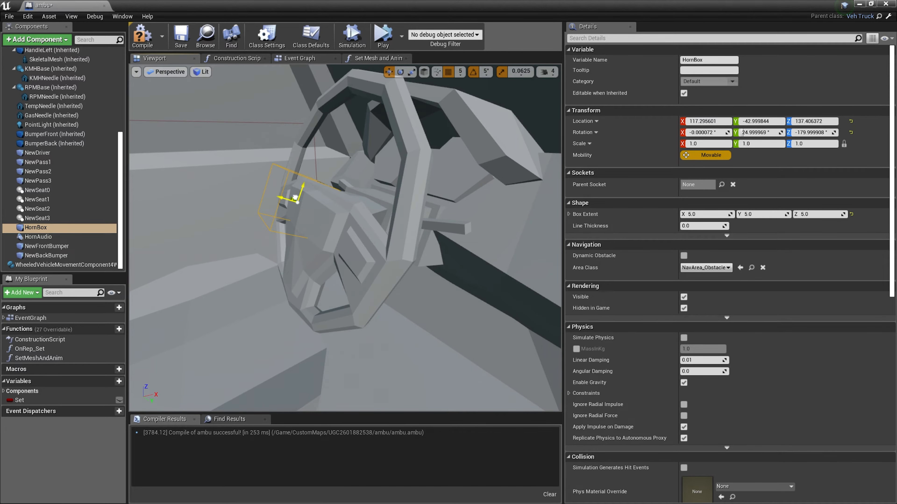
Step: Fit NewFrontBumper over the ambulance's front end at location 270, 0, 88 with a scale of 1, 3, 1
left_click(75, 247)
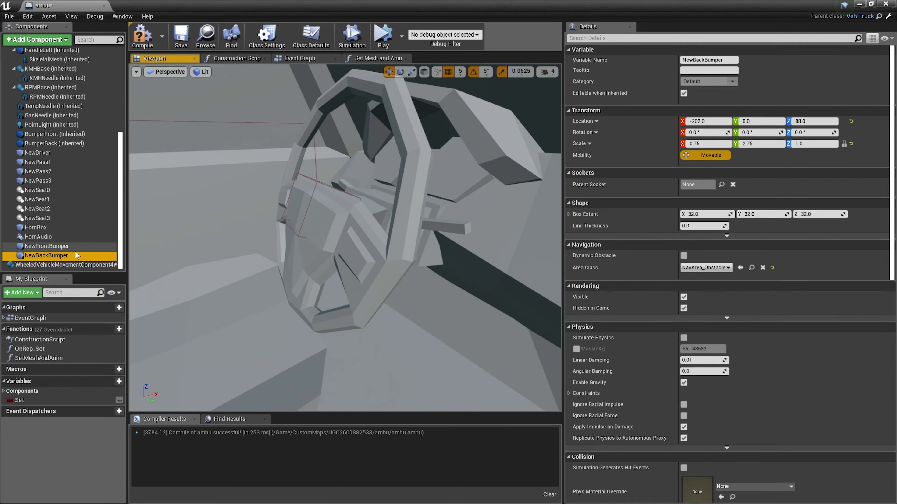
double_click(96, 246)
right_click_drag(325, 240, 355, 221)
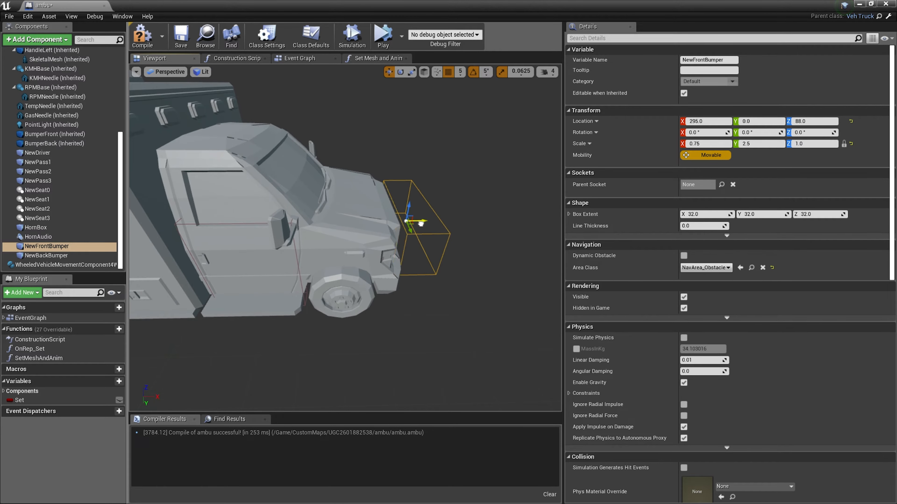
left_click_drag(421, 223, 405, 224)
right_click_drag(406, 225, 350, 219)
key("r")
left_click_drag(394, 215, 374, 216)
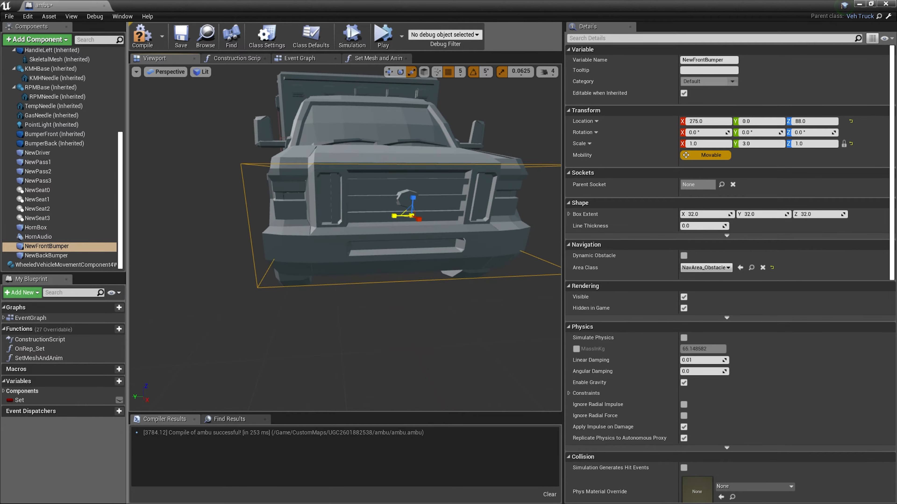
right_click_drag(394, 216, 470, 219)
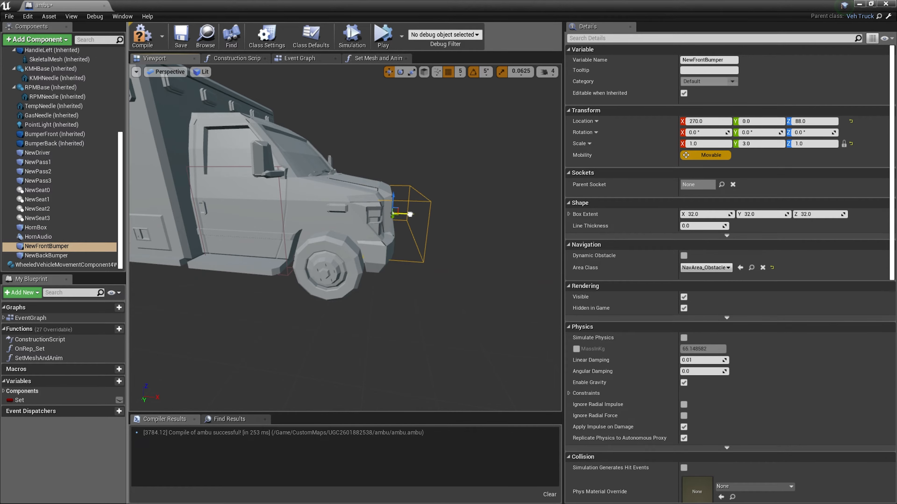
right_click_drag(409, 214, 409, 235)
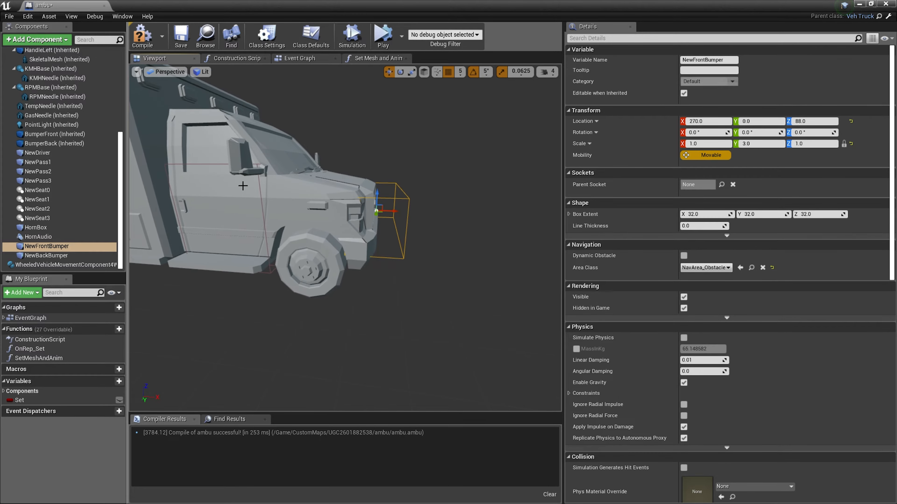
right_click_drag(242, 185, 258, 192)
Step: Fit NewBackBumper to the ambulance's rear at location -362, 0, 68 and widen its Y scale to 3.875
left_click(107, 255)
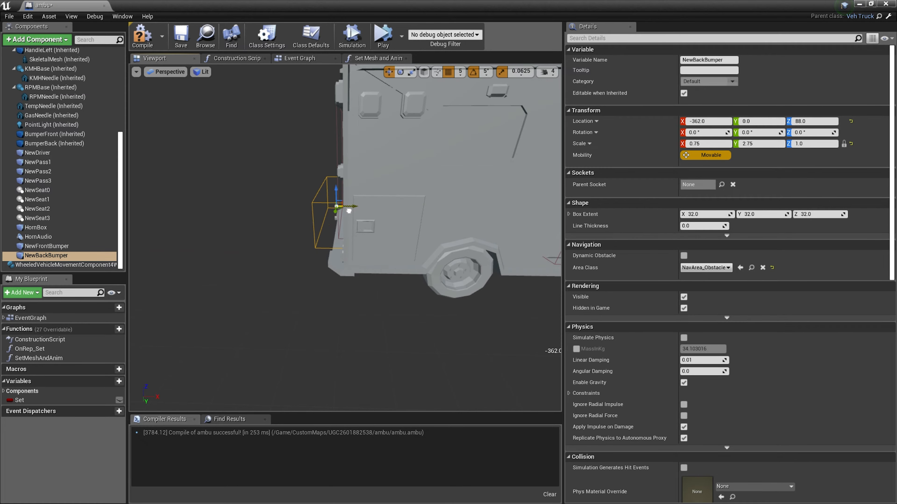
key("f")
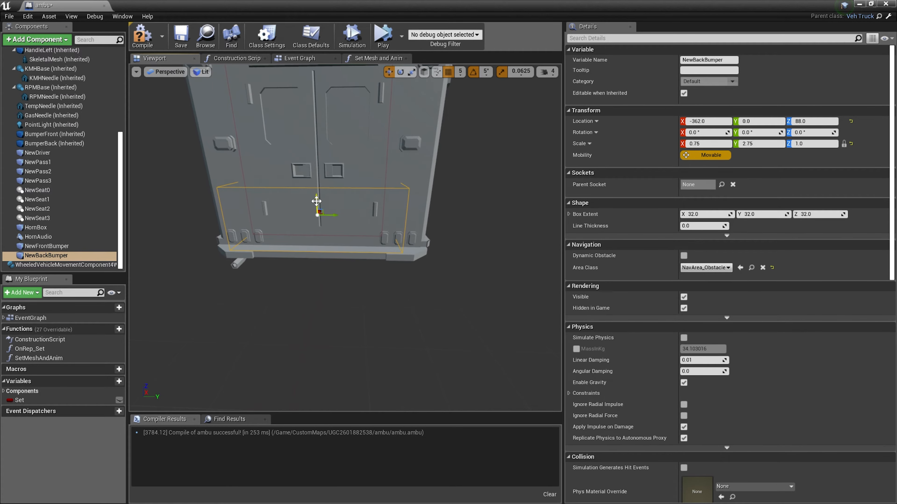
right_click_drag(331, 220, 265, 235)
key("r")
key("d")
key("a")
key("d")
key("s")
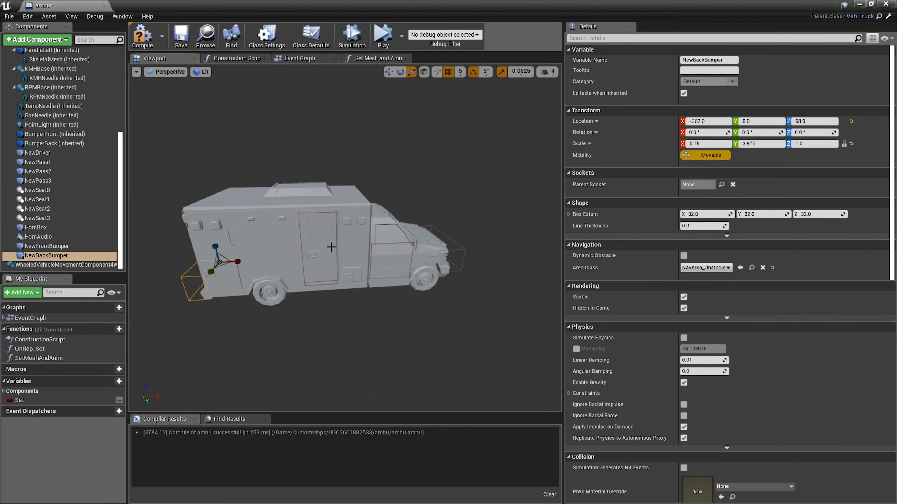
Step: Compile and save the ambu blueprint
left_click(69, 236)
left_click(67, 198)
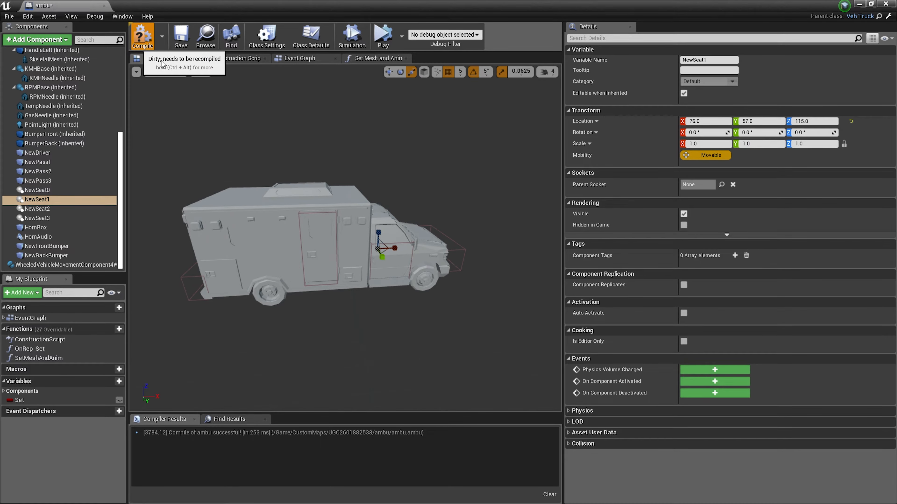
left_click(182, 37)
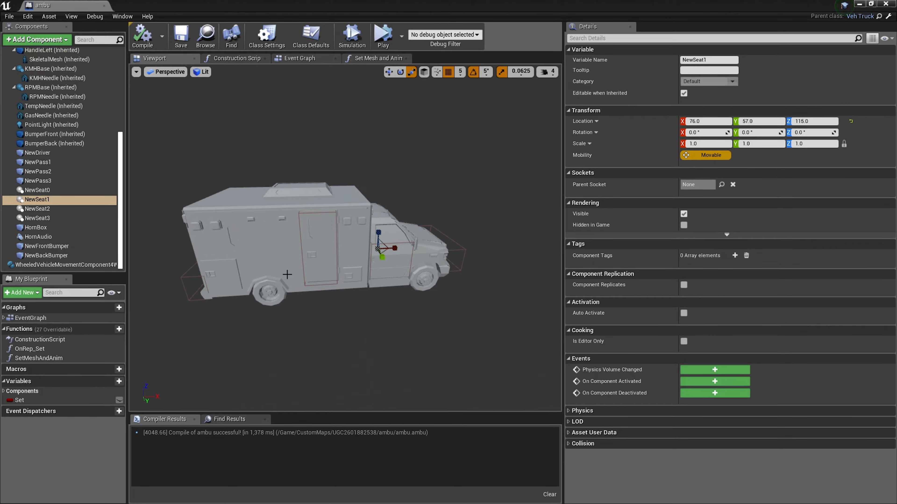
key("f")
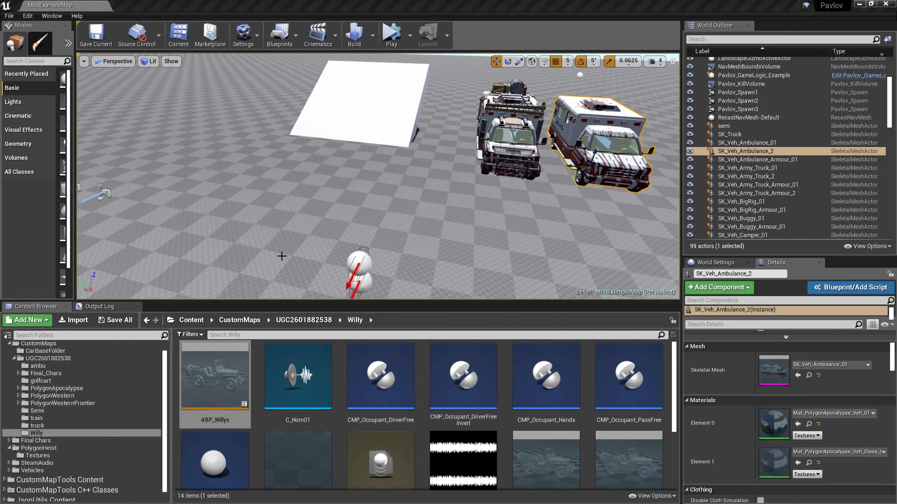
left_click(306, 322)
scroll(531, 459, "down", 2)
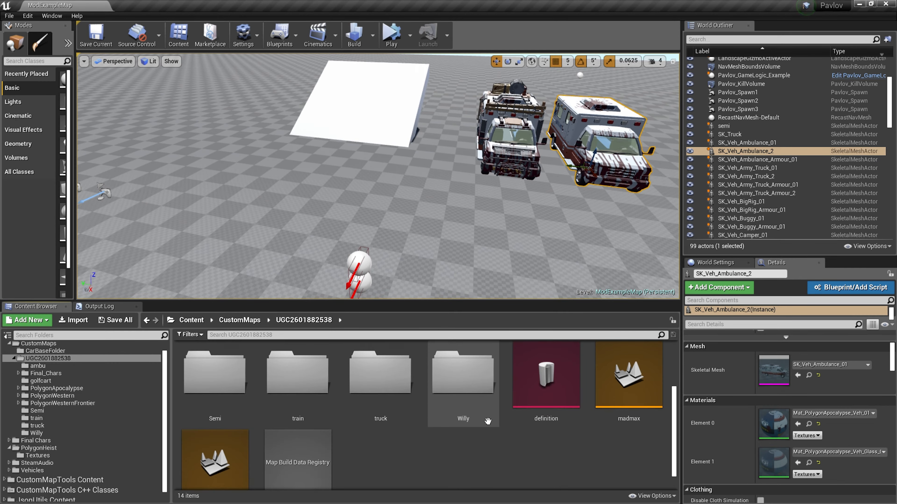
double_click(367, 369)
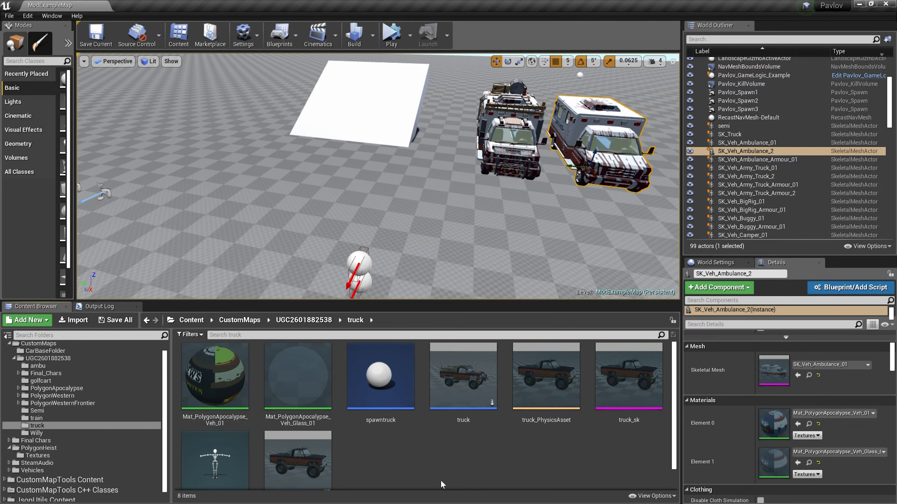
left_click(432, 384)
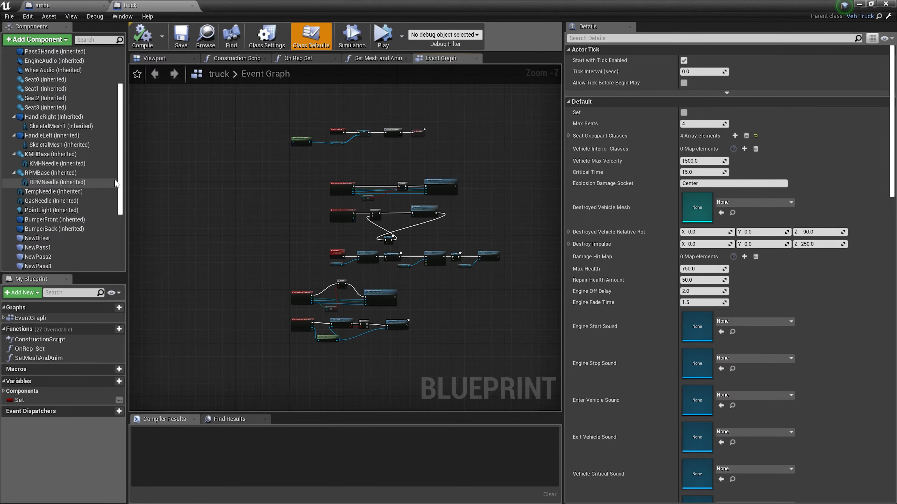
left_click(102, 255)
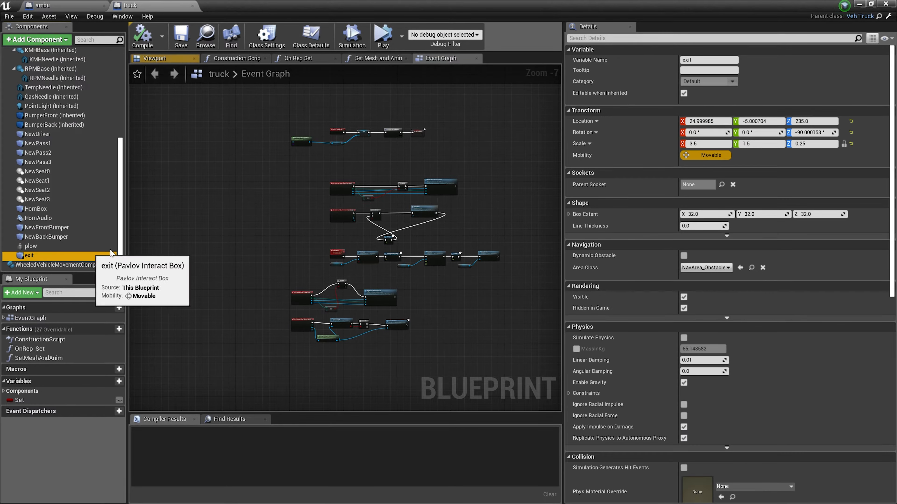
left_click(170, 59)
scroll(346, 239, "down", 10)
right_click_drag(345, 238, 325, 236)
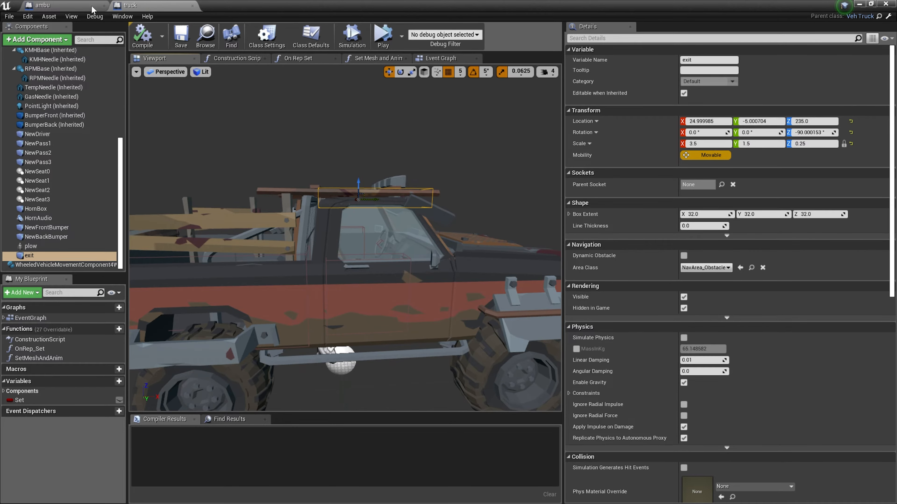
Step: Add a Pavlov Interact Box under the inherited Mesh in the ambu blueprint and name it exit
left_click(67, 5)
left_click(42, 40)
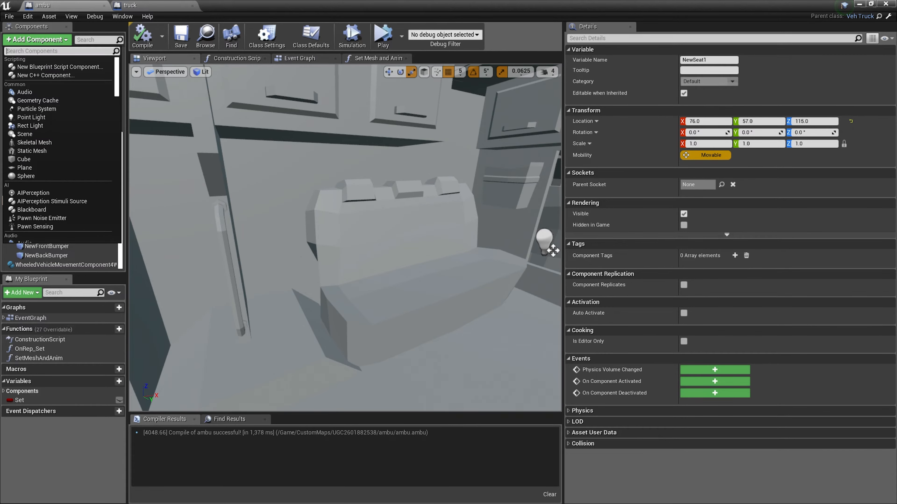
left_click(169, 156)
scroll(98, 170, "up", 8)
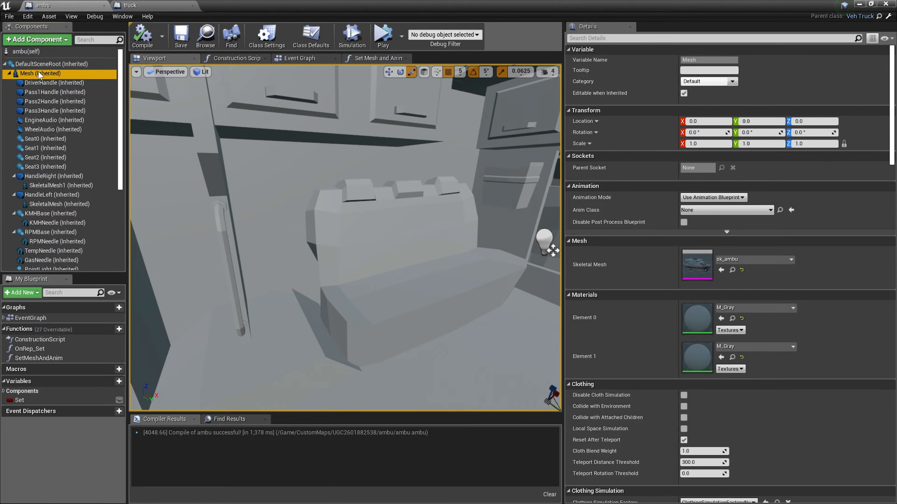
left_click(41, 39)
left_click(131, 4)
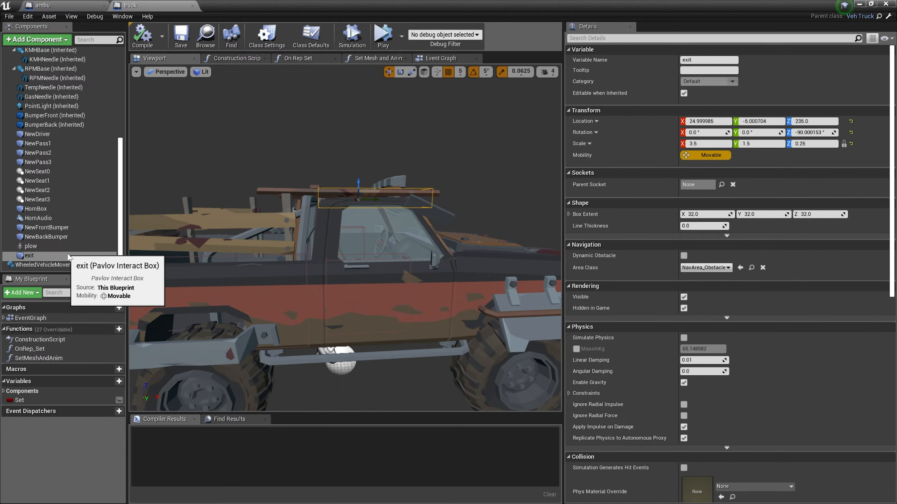
left_click(66, 5)
left_click(51, 40)
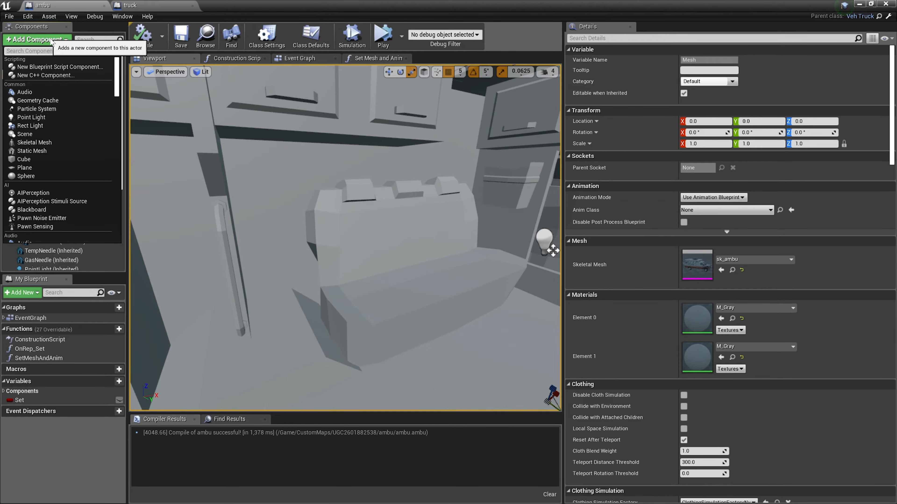
type("pavl")
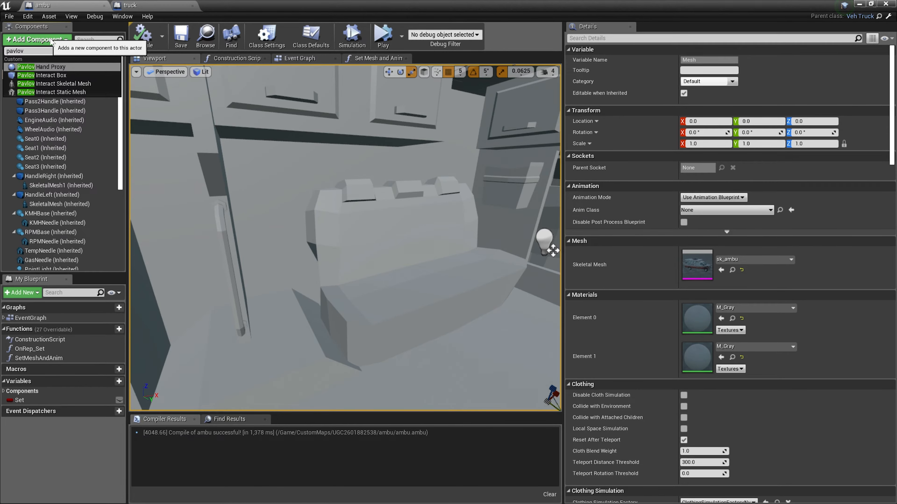
type("ov")
left_click(47, 75)
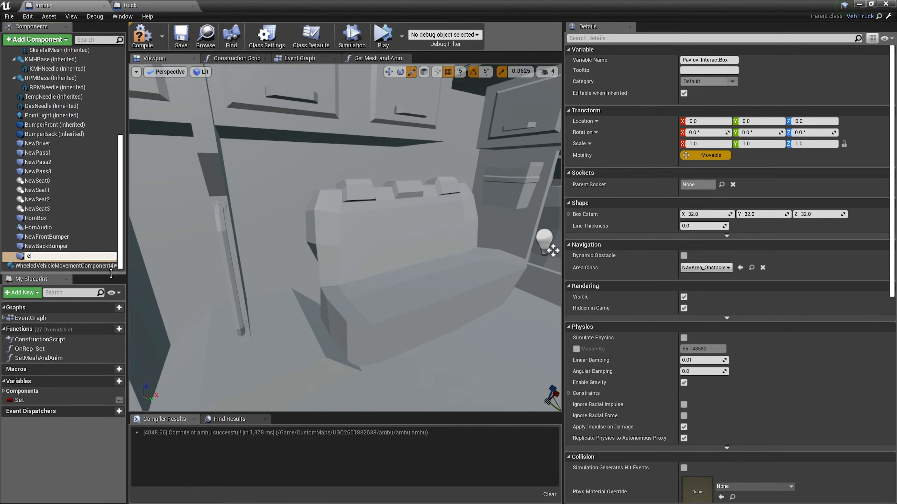
type("exit")
key("Return")
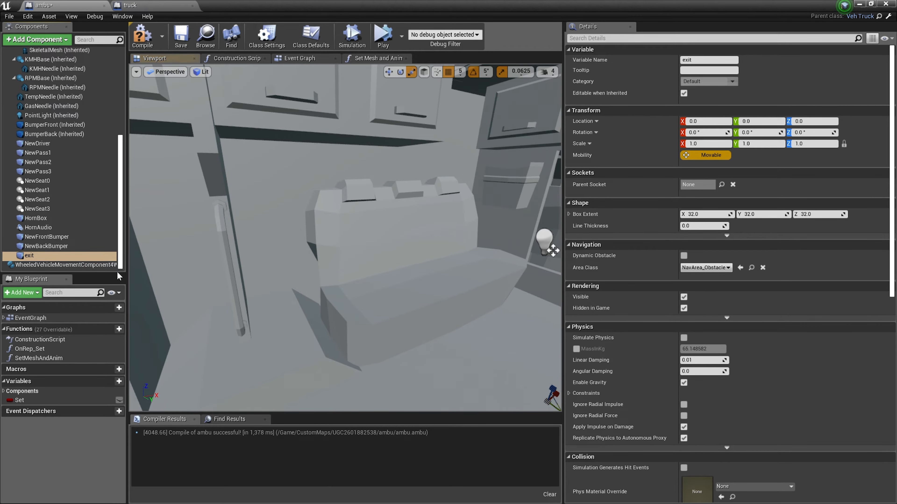
Step: Move the exit box up into the ambulance's rear compartment at location -175, -5, 135
left_click(89, 255)
right_click_drag(344, 272, 344, 278)
key("s")
scroll(373, 279, "up", 5)
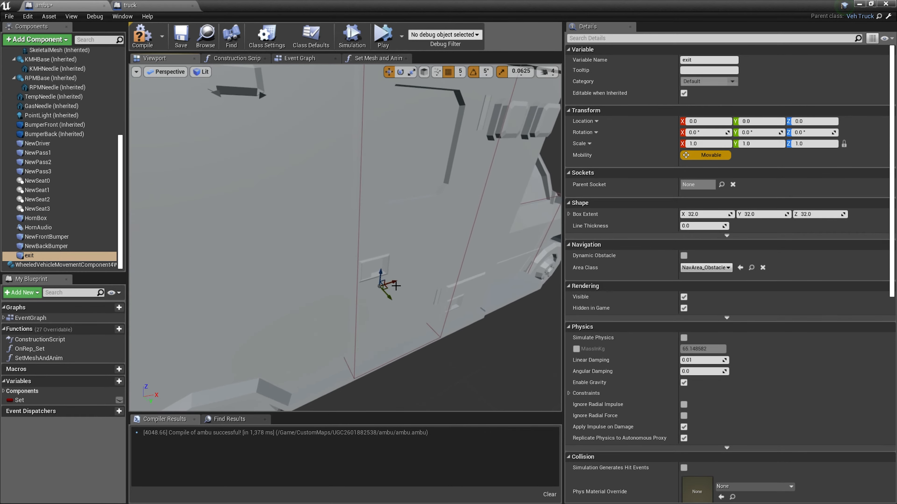
key("w")
key("w")
right_click_drag(255, 217, 170, 223)
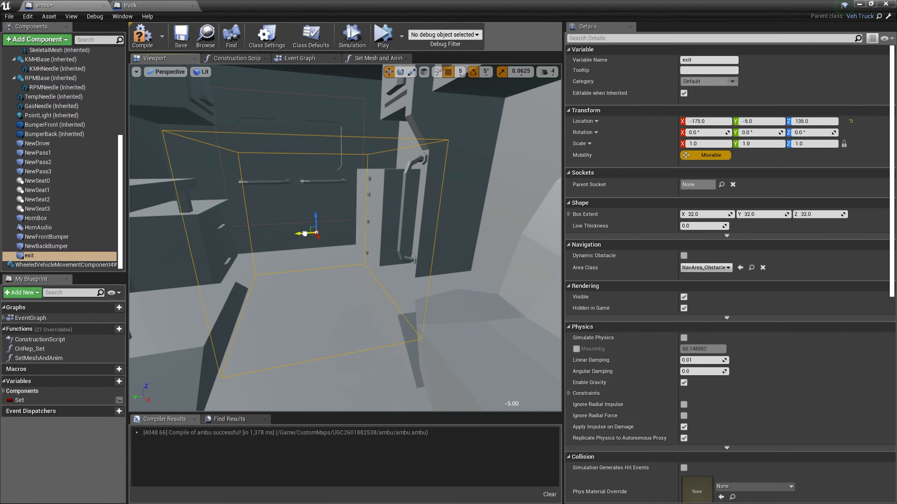
Step: Move the exit box to the grab handle beside the bench at -205, -65, 135 and set its X scale to 0.5
left_click_drag(279, 233, 436, 229)
right_click_drag(437, 233, 530, 234)
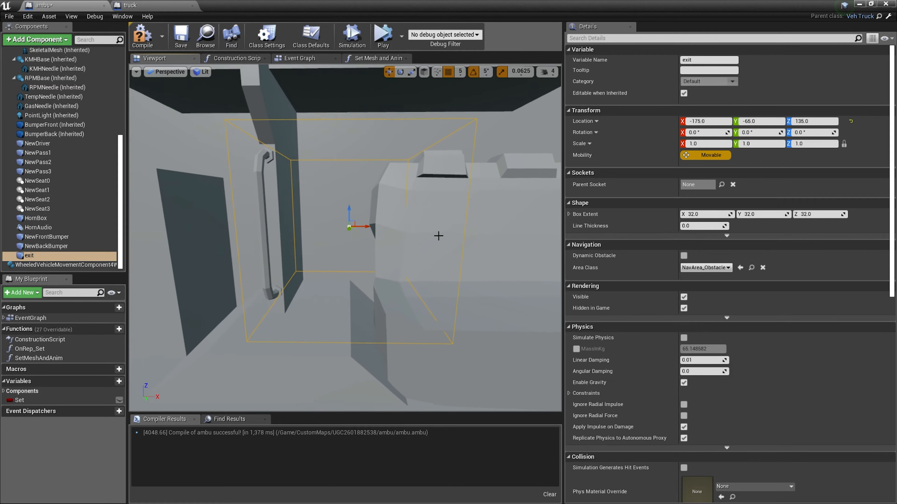
left_click_drag(367, 228, 297, 226)
key("s")
right_click_drag(314, 239, 243, 243)
key("d")
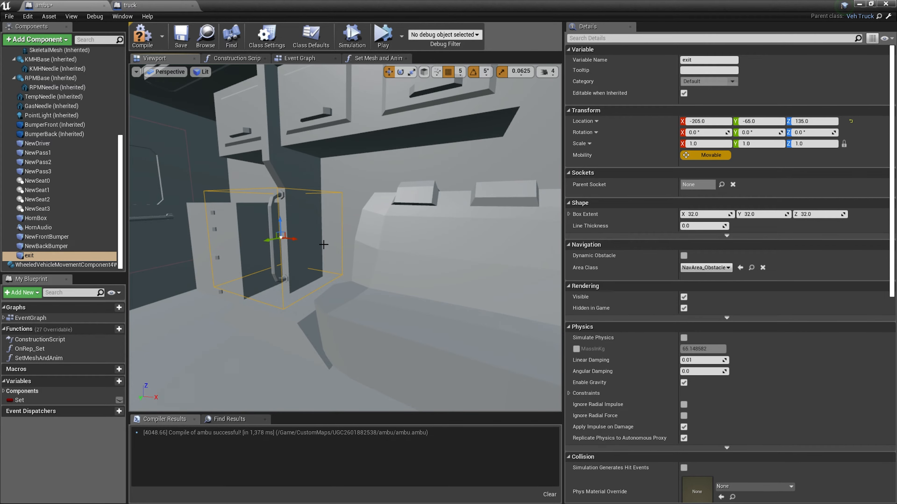
key("s")
right_click_drag(343, 249, 314, 230)
key("w")
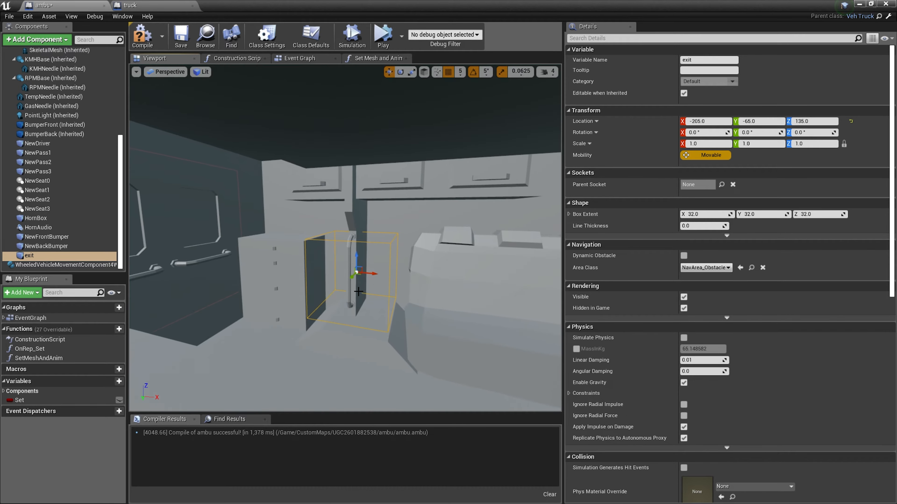
key("space")
key("space")
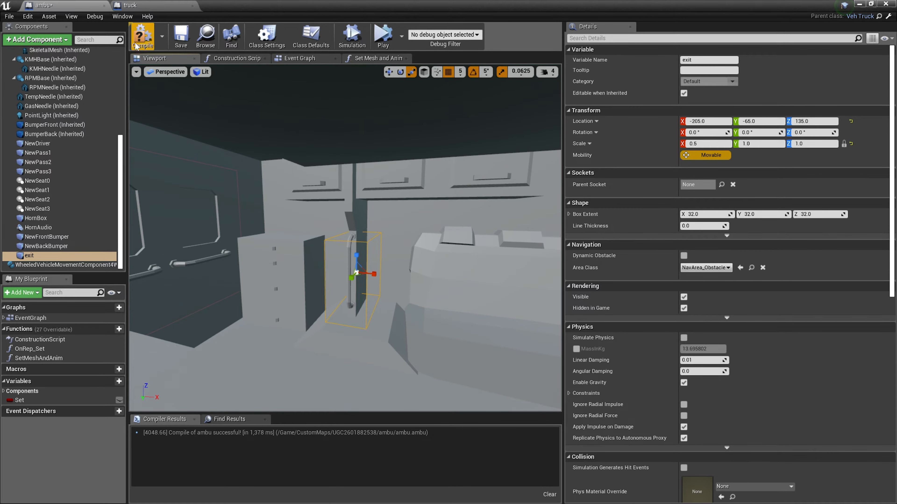
Step: Examine the collision settings and bound events of the exit box in the truck blueprint
left_click(131, 6)
left_click(67, 256)
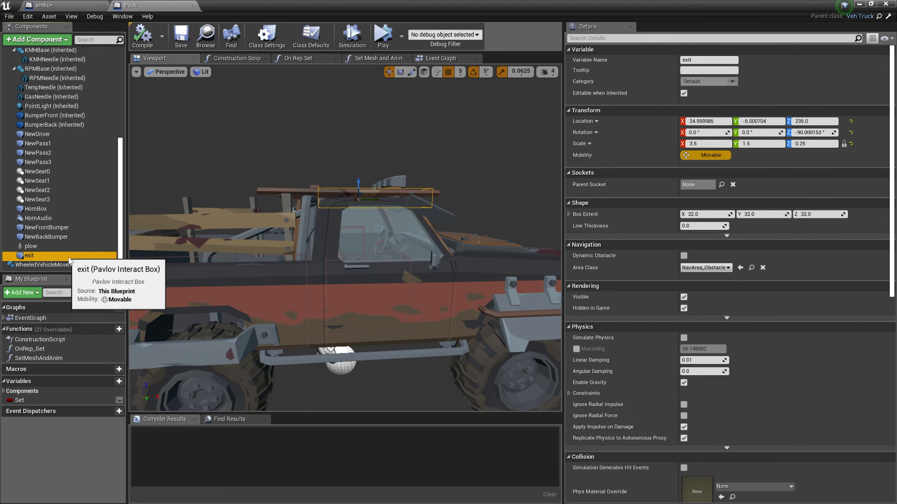
scroll(599, 383, "down", 10)
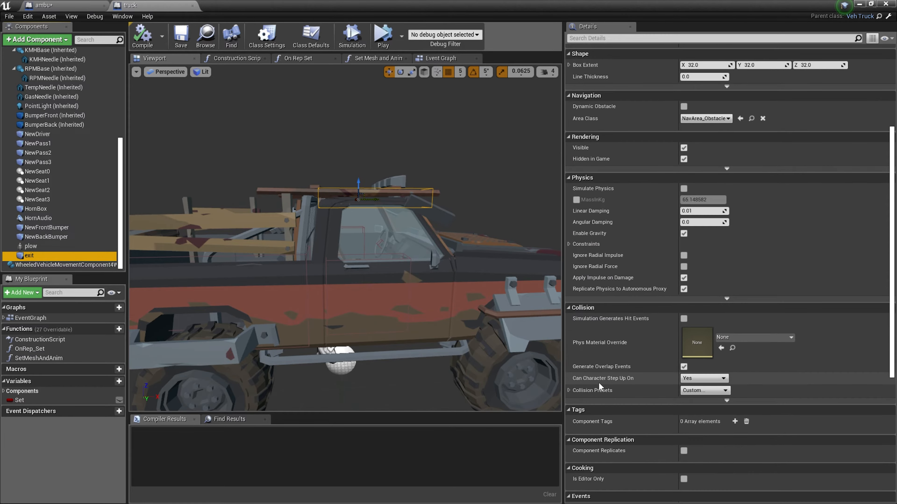
scroll(599, 382, "down", 5)
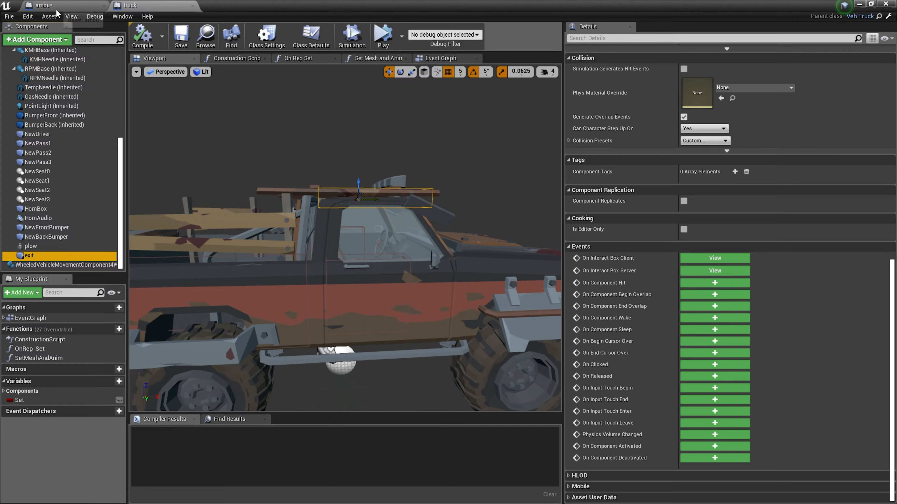
Step: Add On Interact Box Client and On Interact Box Server events for the exit box to the ambu event graph
left_click(64, 5)
scroll(638, 361, "down", 10)
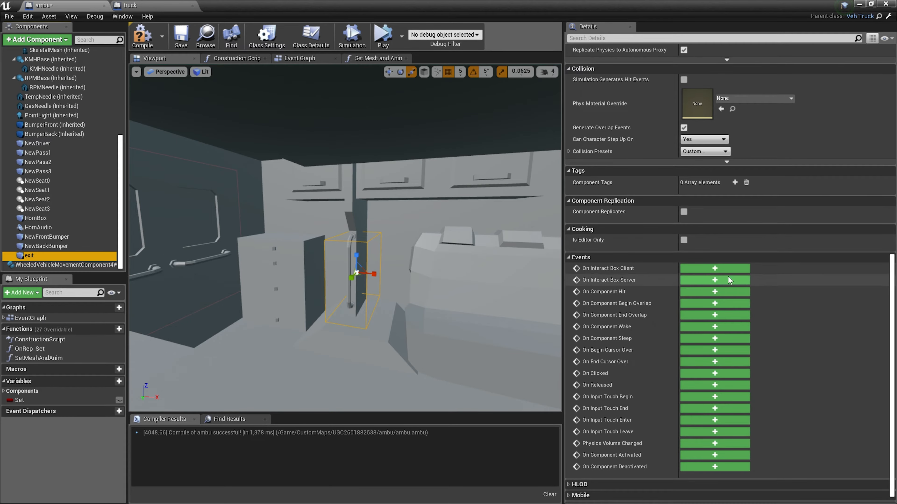
left_click(708, 267)
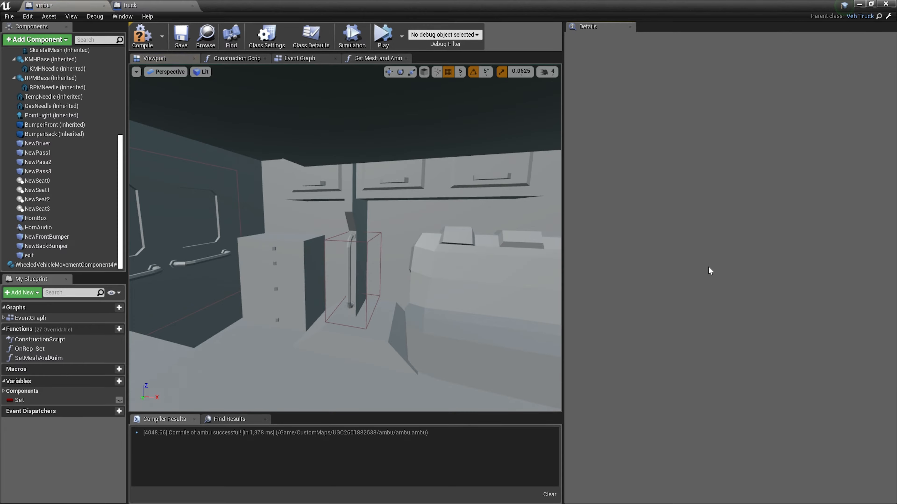
left_click(36, 255)
left_click(699, 283)
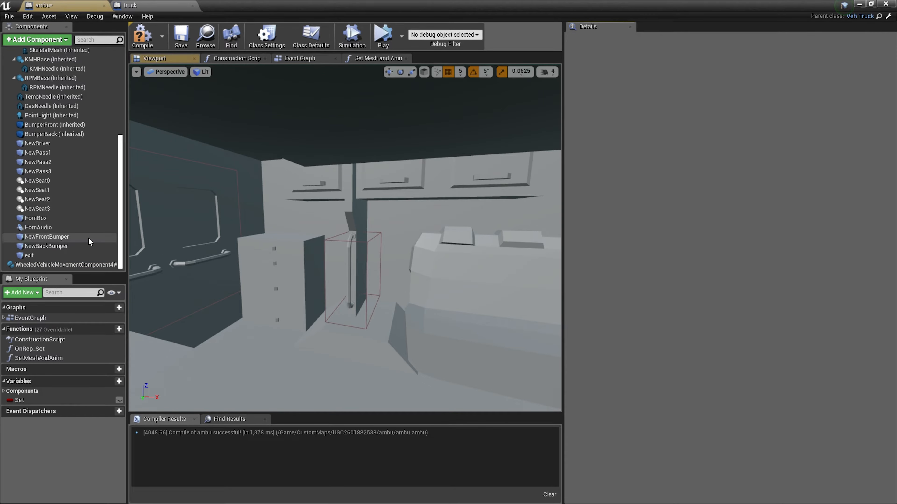
left_click(62, 255)
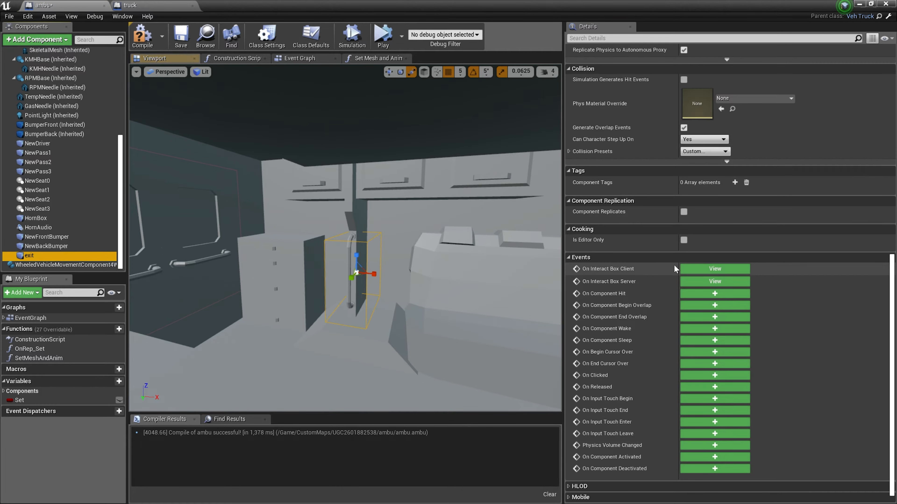
left_click(701, 270)
left_click(299, 59)
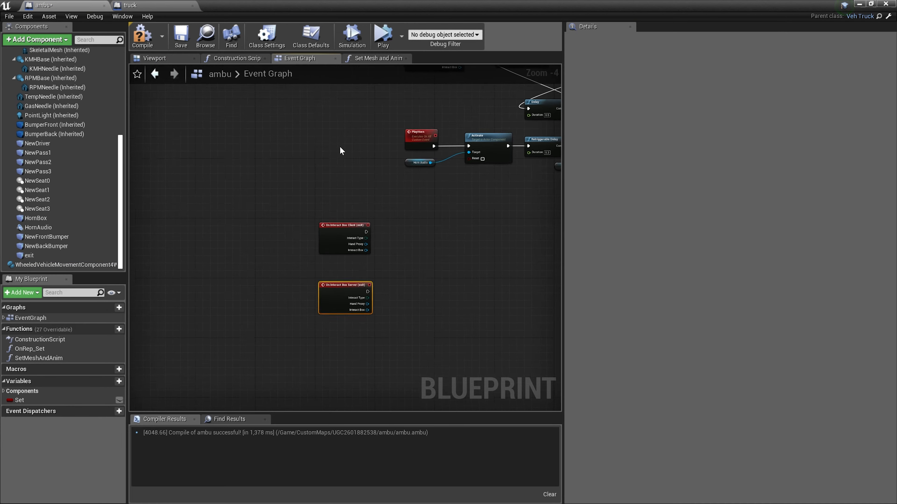
Step: Select and copy the logic nodes attached to both exit interact box events in the truck event graph, leaving out the event nodes
left_click(154, 6)
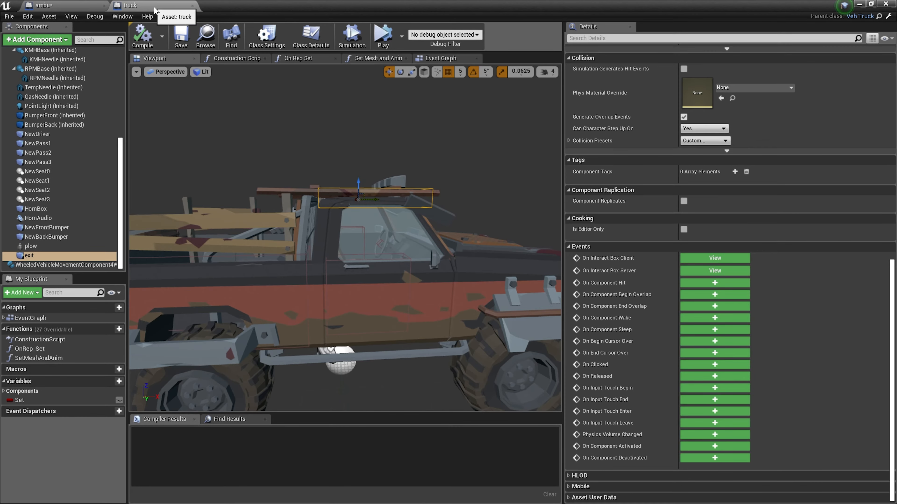
left_click(724, 300)
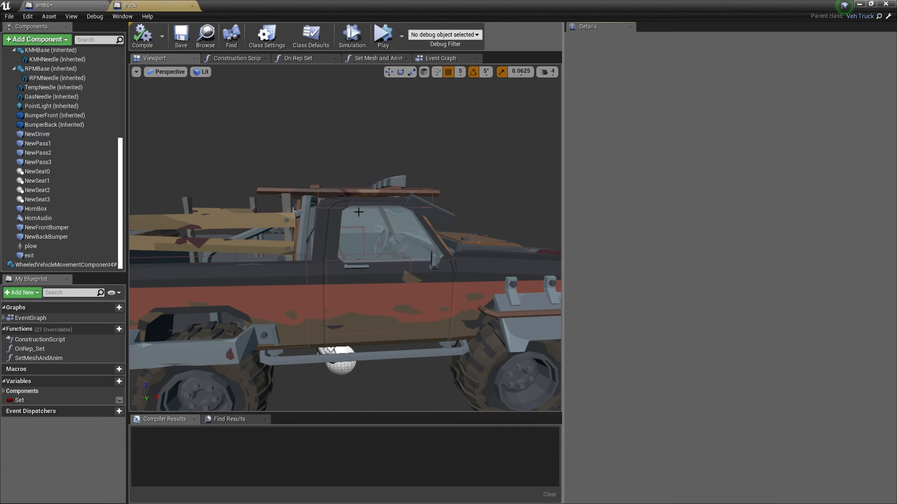
left_click(298, 59)
left_click(256, 59)
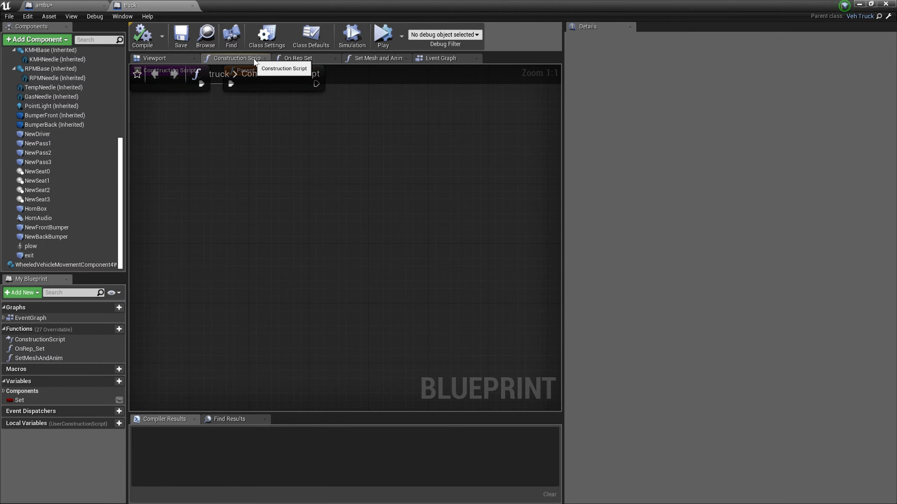
left_click(393, 60)
left_click(456, 59)
scroll(434, 265, "up", 4)
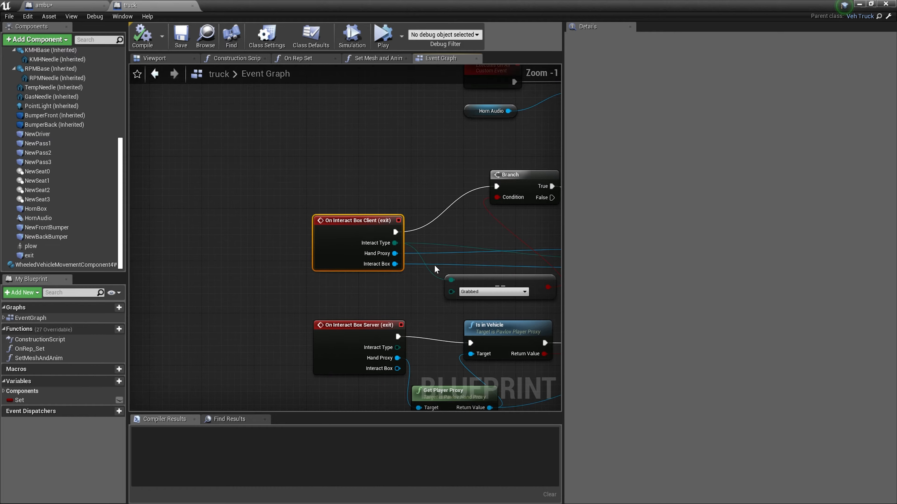
right_click_drag(477, 263, 267, 186)
scroll(269, 208, "down", 1)
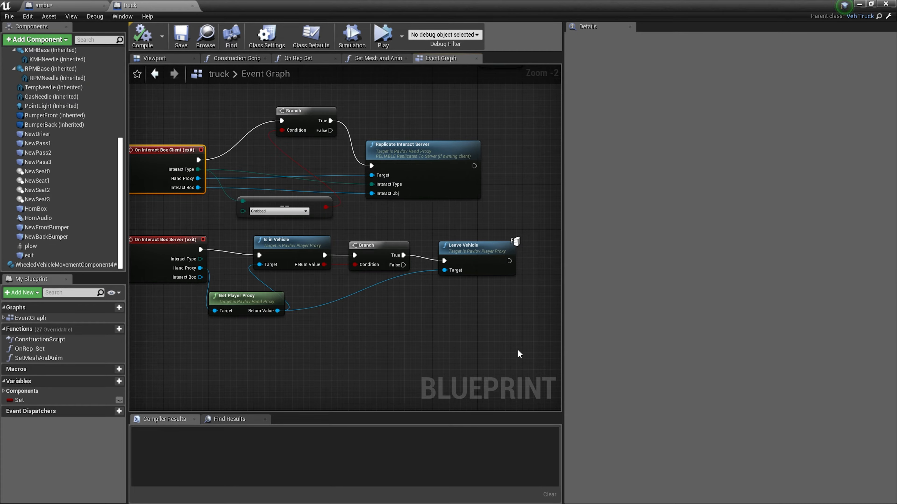
left_click_drag(518, 354, 260, 120)
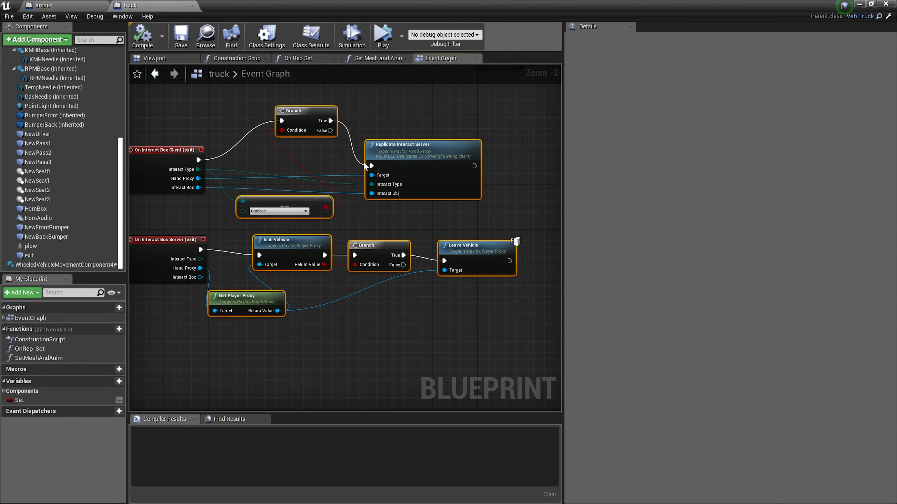
Step: Paste the copied exit logic into the ambu event graph and place it beside the two exit events
left_click(55, 6)
right_click_drag(472, 270, 366, 223)
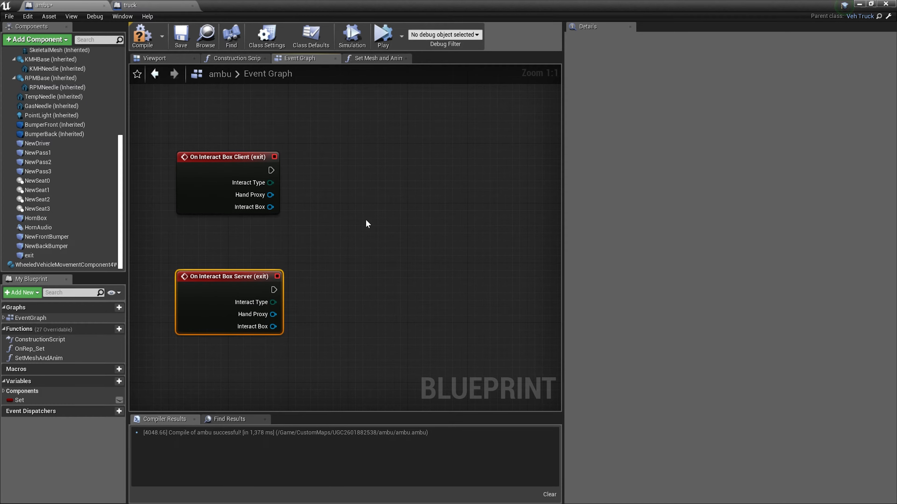
key("ctrl+v")
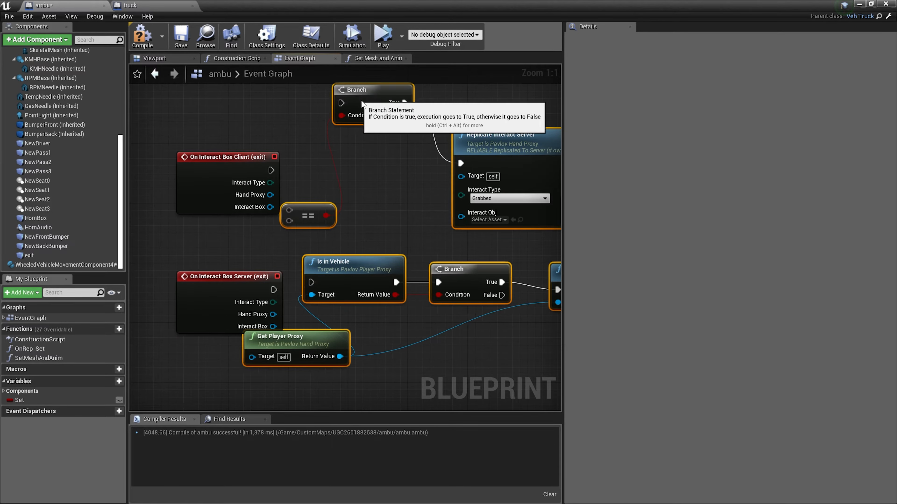
left_click_drag(362, 104, 399, 126)
left_click(140, 6)
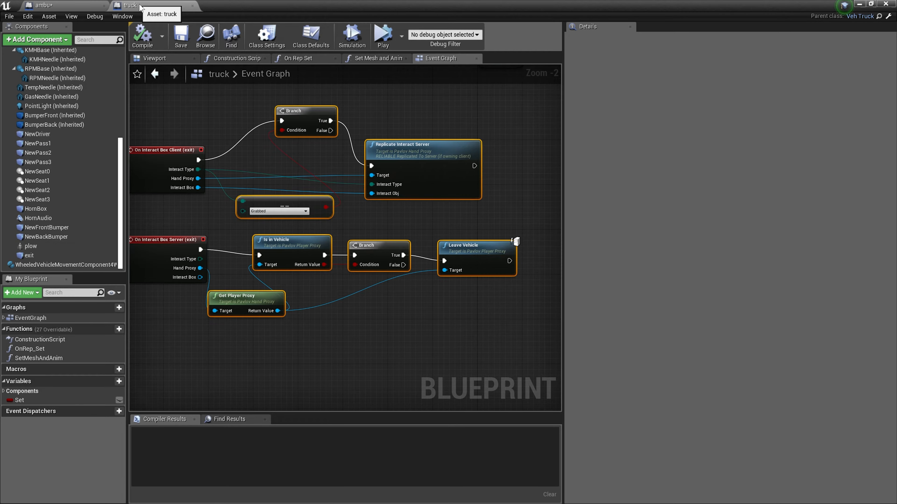
left_click(58, 5)
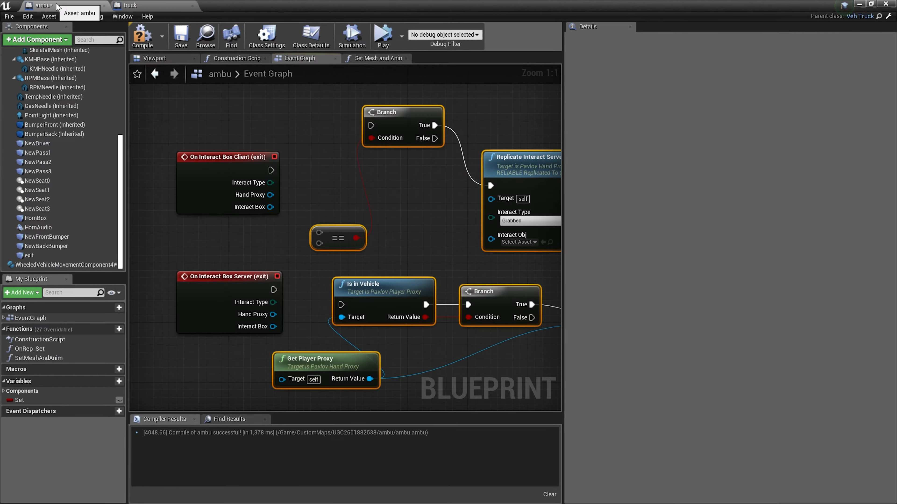
left_click_drag(270, 195, 269, 187)
left_click_drag(314, 234, 314, 234)
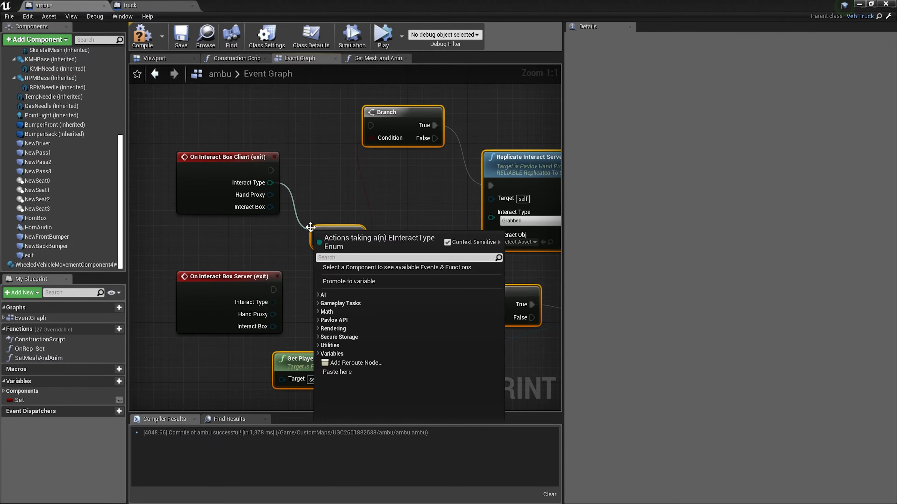
left_click(310, 194)
Step: Wire the exit box's client event execution to the Branch and its server event execution to Is in Vehicle, spacing out the server event
left_click_drag(271, 170, 370, 125)
left_click_drag(275, 290, 341, 304)
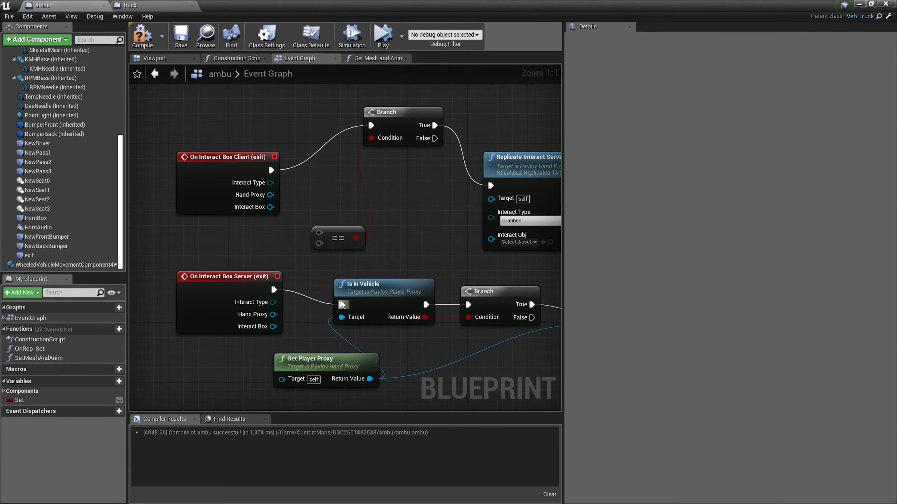
left_click_drag(218, 279, 189, 271)
mouse_move(298, 311)
right_mouse_down()
mouse_move(286, 297)
mouse_move(293, 303)
right_mouse_up()
scroll(279, 268, "down", 1)
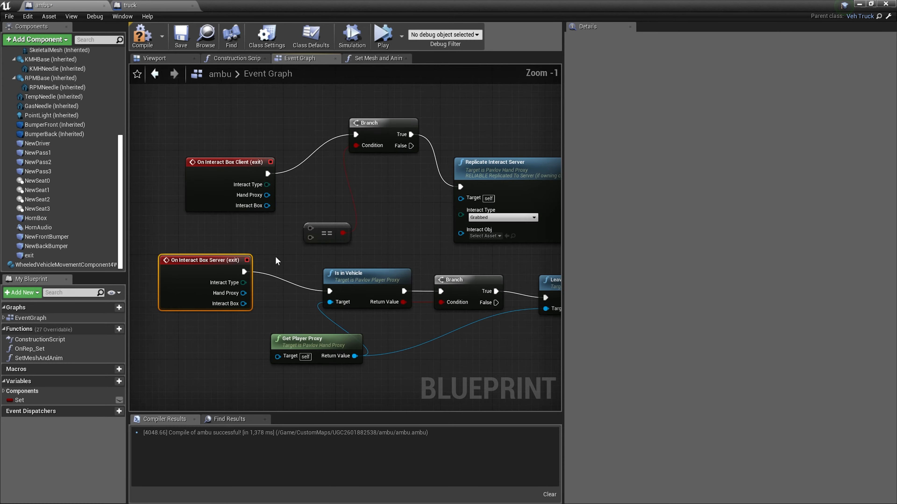
Step: Connect the server event's Hand Proxy to the Get Player Proxy target, matching the truck graph
left_click(143, 7)
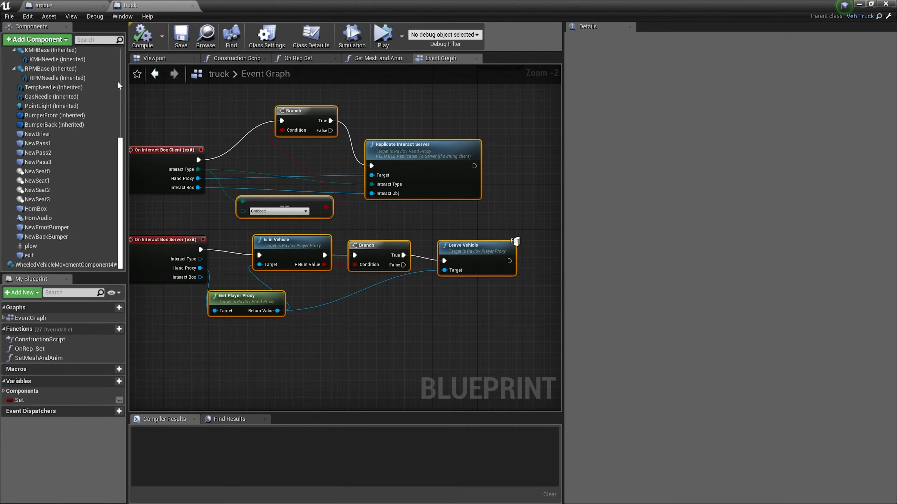
left_click(79, 7)
left_click_drag(243, 292, 283, 357)
left_click(143, 6)
left_click(59, 6)
Step: Connect the client event's Interact Type to both Replicate Interact Server and the == comparison with Grabbed
left_click_drag(268, 185, 460, 214)
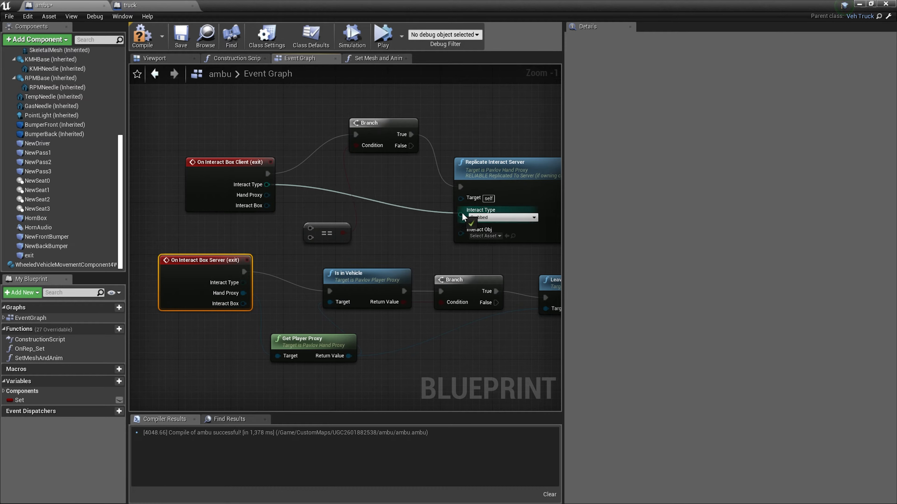
left_click_drag(267, 184, 310, 228)
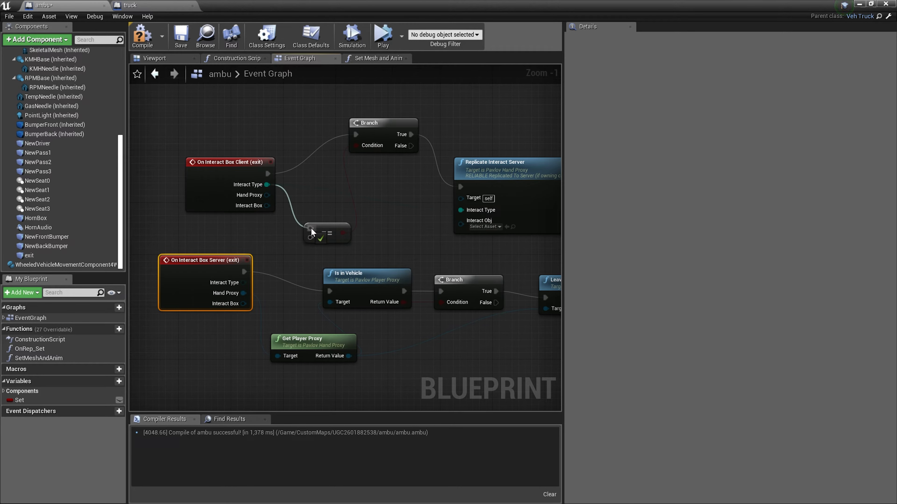
left_click(139, 5)
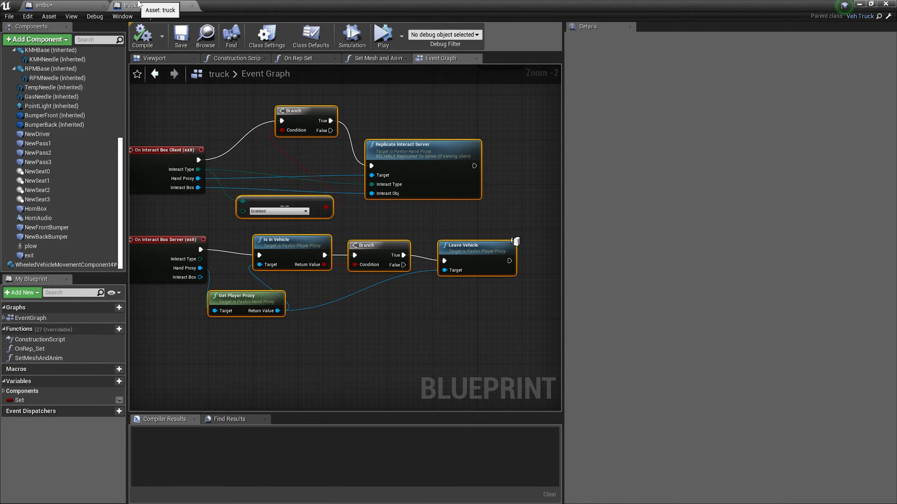
left_click(67, 5)
left_click(144, 10)
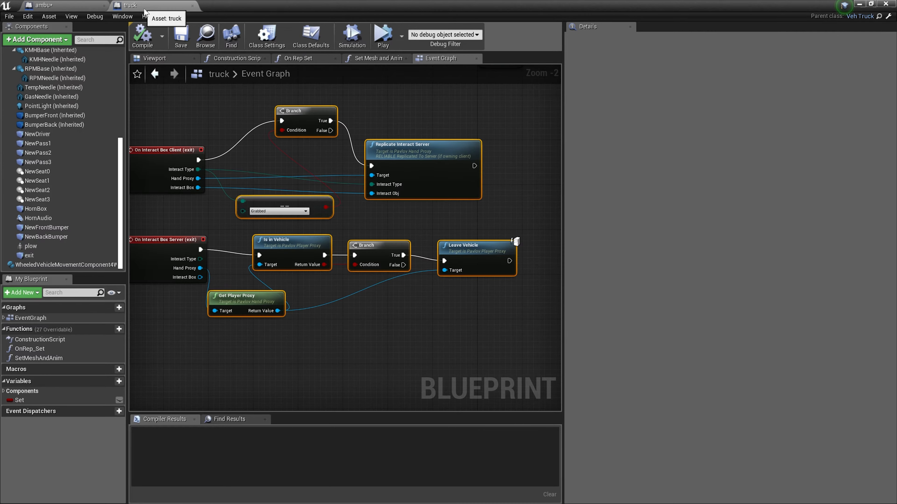
Step: Connect the client event's Hand Proxy to the Replicate Interact Server target and its Interact Box to Interact Obj, checking against the truck graph
left_click(57, 5)
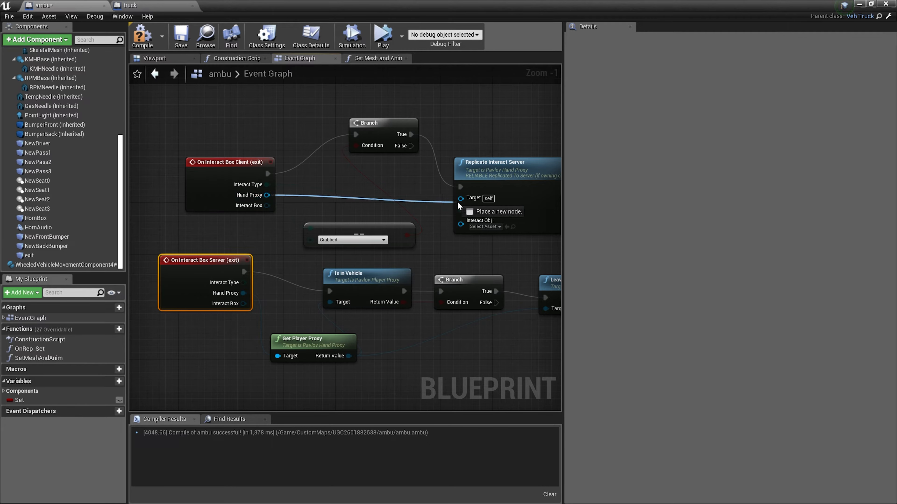
left_click(145, 5)
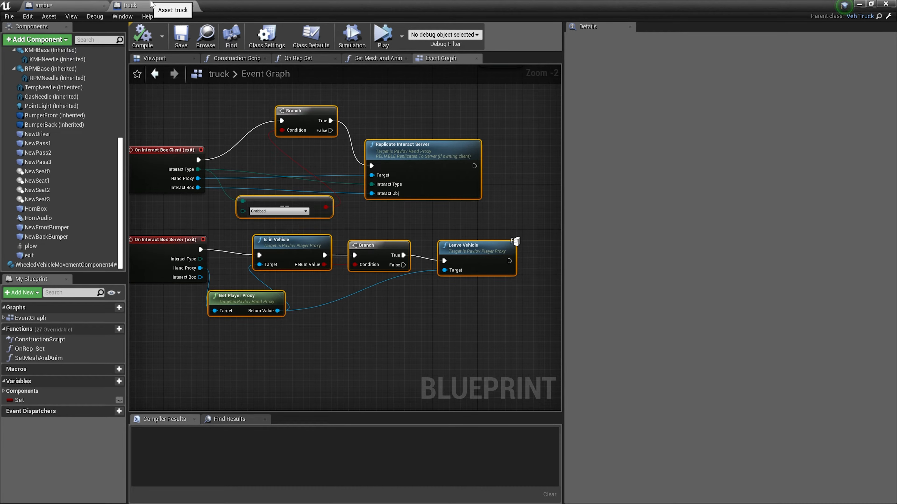
left_click(56, 5)
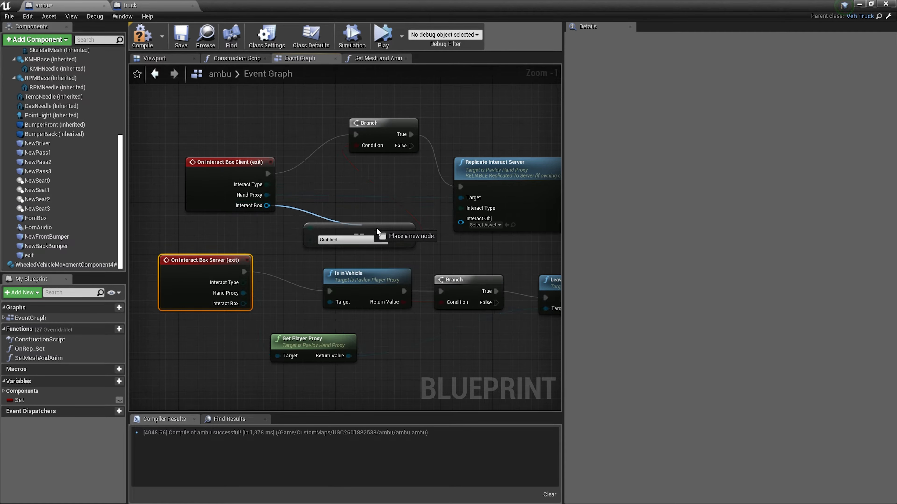
left_click_drag(376, 227, 461, 219)
left_click(155, 5)
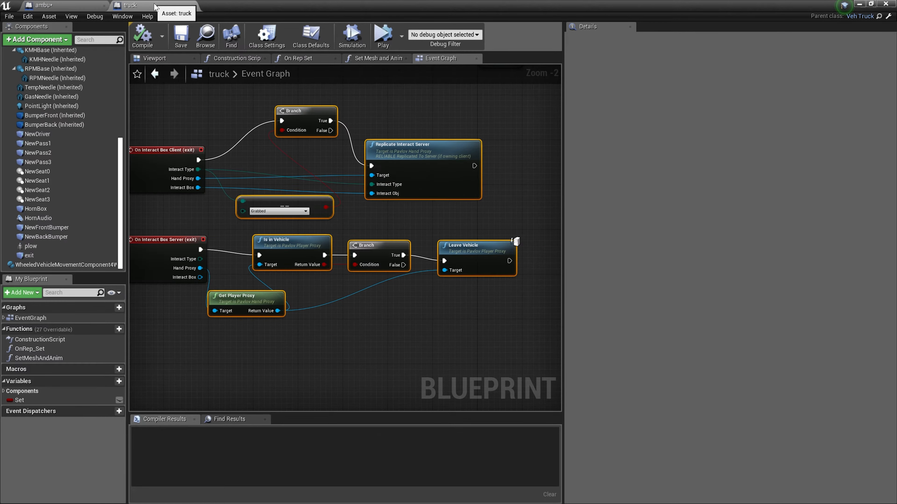
left_click(89, 5)
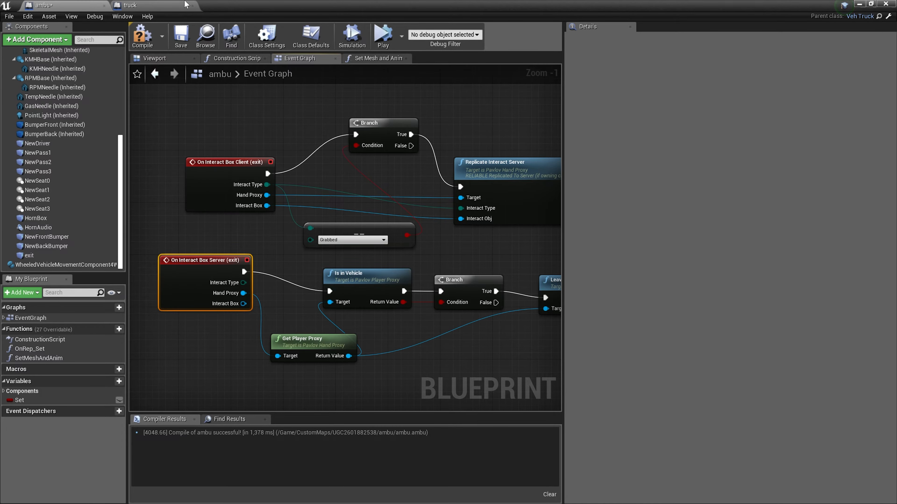
Step: Compile the ambu blueprint with the completed exit logic
left_click(141, 34)
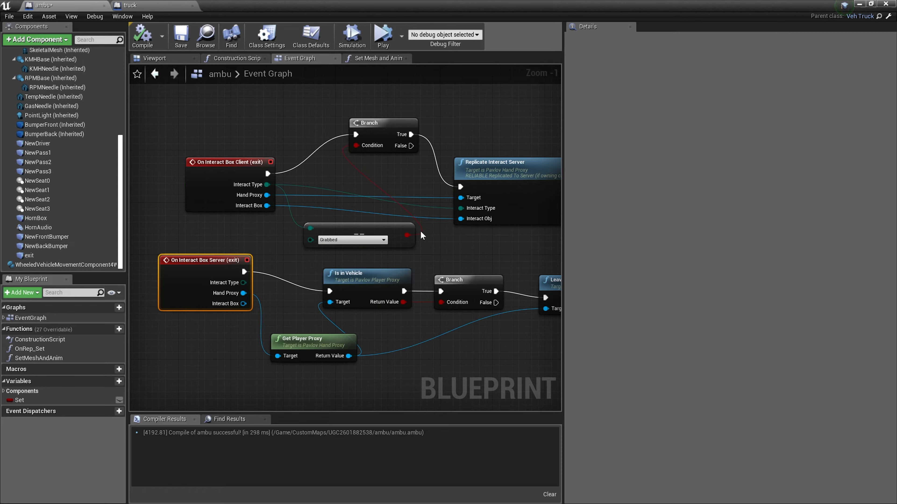
right_click_drag(419, 192, 368, 178)
scroll(368, 177, "down", 1)
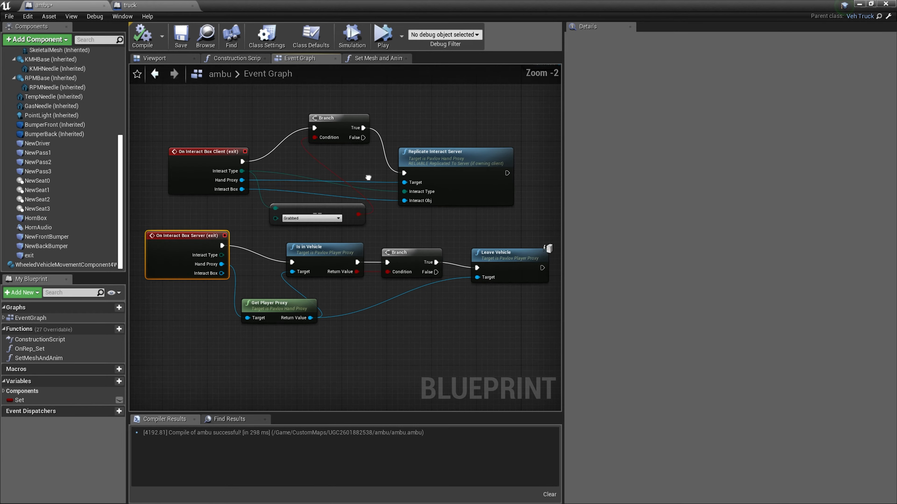
left_click(143, 35)
scroll(86, 188, "up", 5)
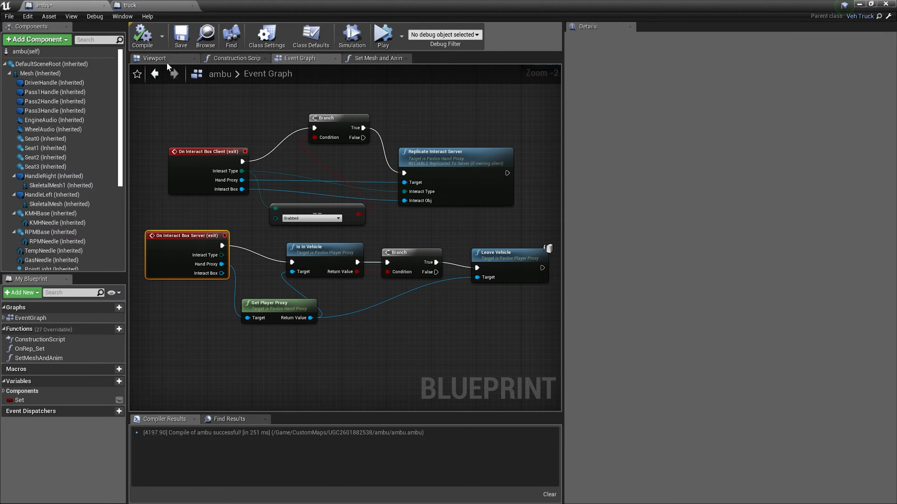
Step: Examine the ambulance's exterior and its interact boxes from the side, and return to the truck blueprint
left_click(154, 59)
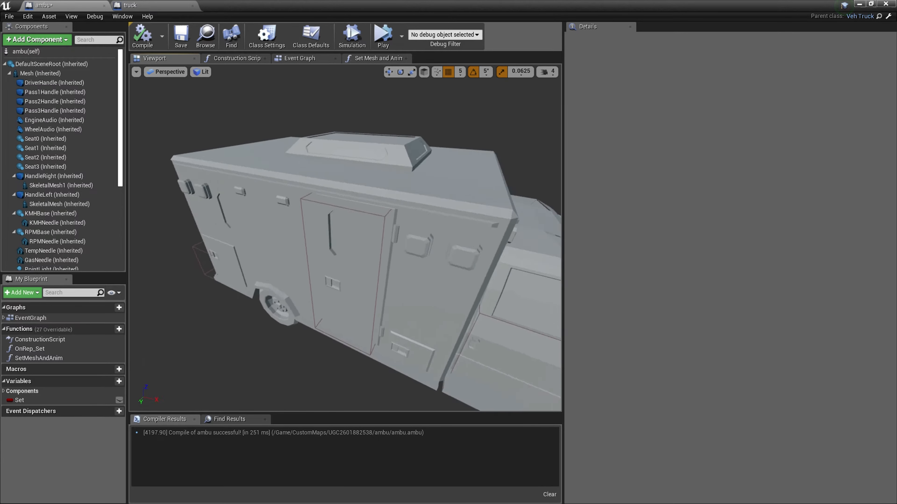
scroll(384, 184, "up", 6)
right_click_drag(318, 169, 353, 149)
key("s")
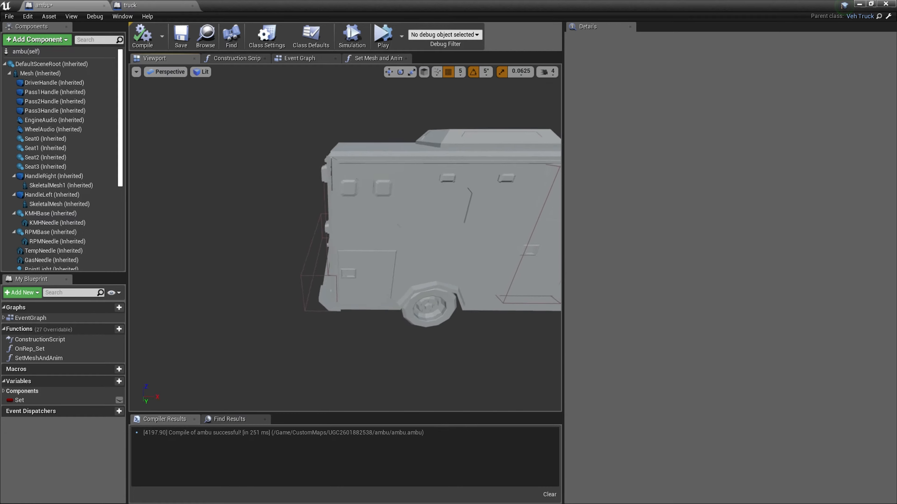
key("d")
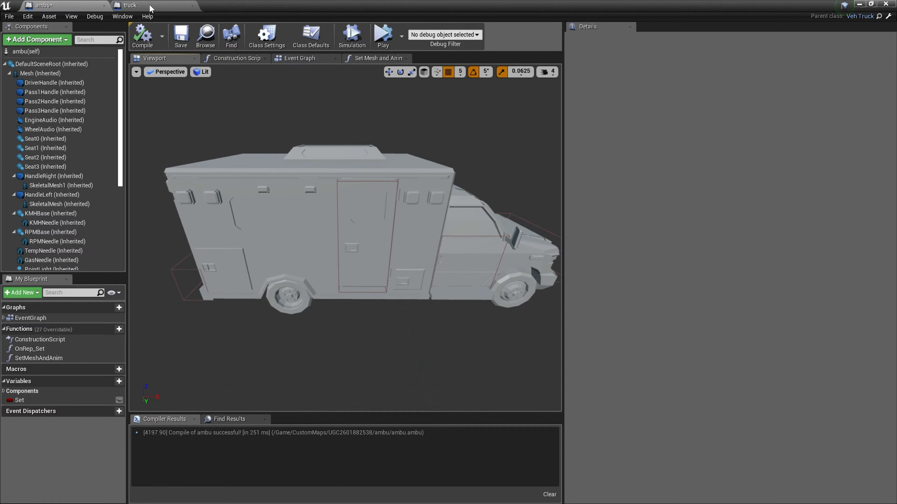
left_click(170, 6)
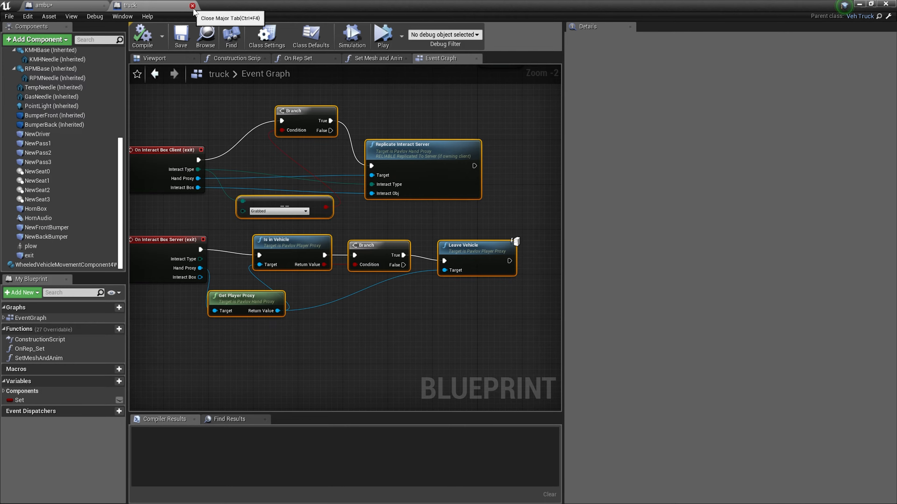
Step: Close the truck blueprint, save the ambu blueprint and return to the level editor
left_click(192, 5)
left_click(182, 38)
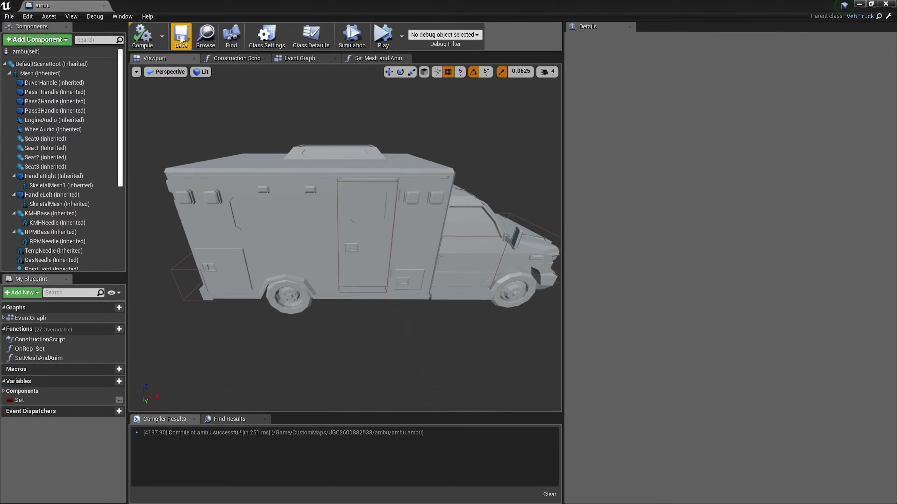
left_click(859, 5)
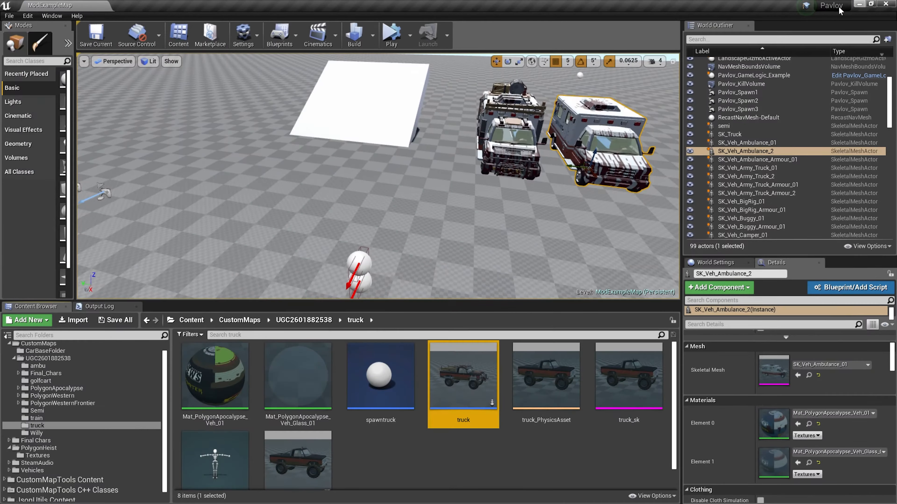
left_click(303, 320)
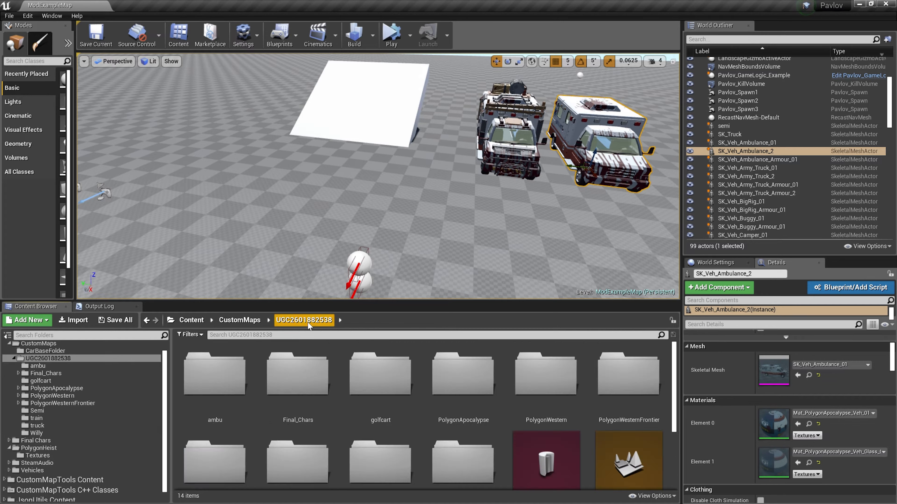
double_click(212, 373)
left_click_drag(387, 301, 403, 251)
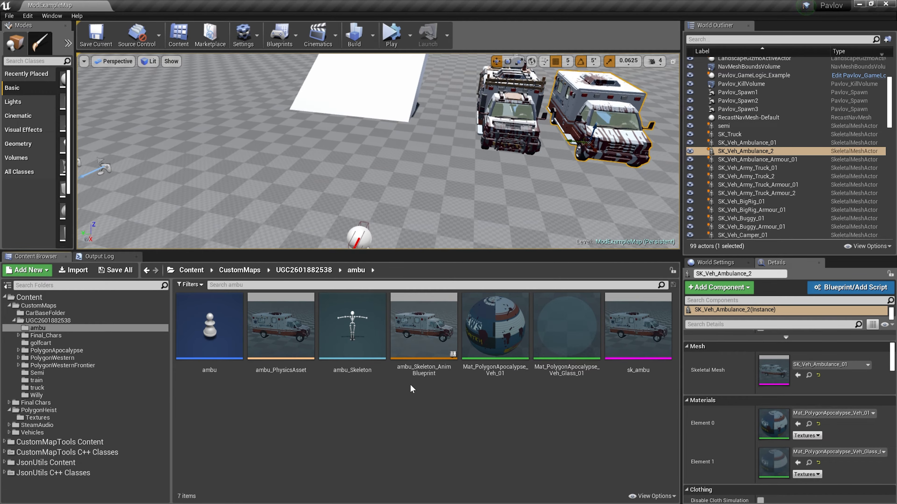
Step: Try placing the ambu physics asset and the ambu blueprint directly in the level, and delete what was placed
left_click_drag(288, 336, 277, 143)
key("Delete")
left_click_drag(210, 325, 260, 81)
key("Delete")
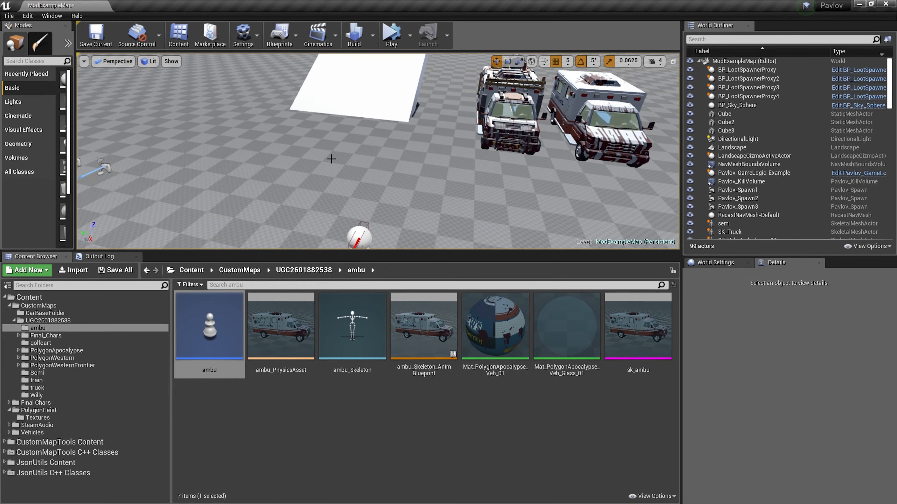
scroll(331, 159, "down", 5)
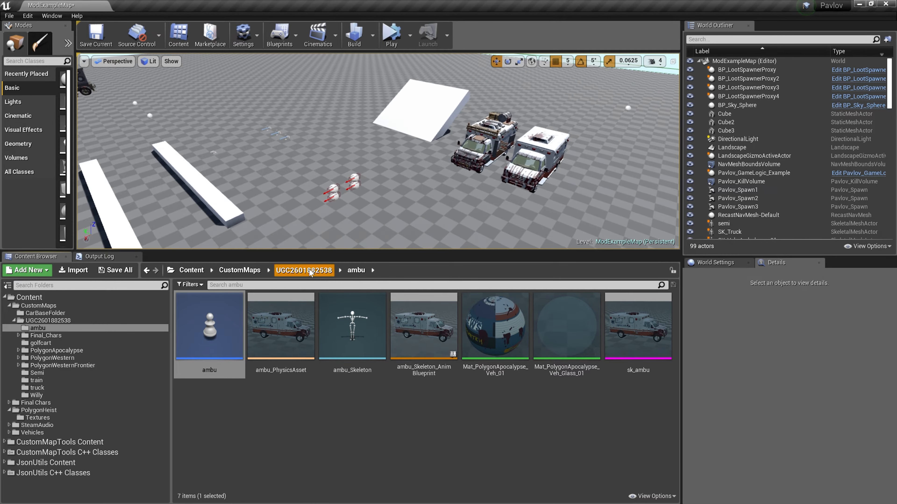
Step: Duplicate the CustomCarSpawner blueprint from the Willy folder, move the copy into the ambu folder and open that folder
left_click(307, 271)
double_click(352, 412)
left_click(636, 317)
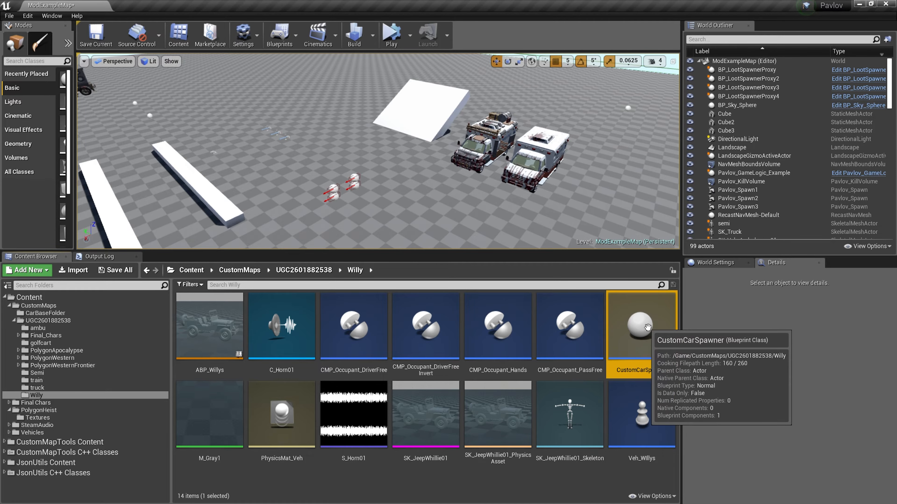
right_click(637, 348)
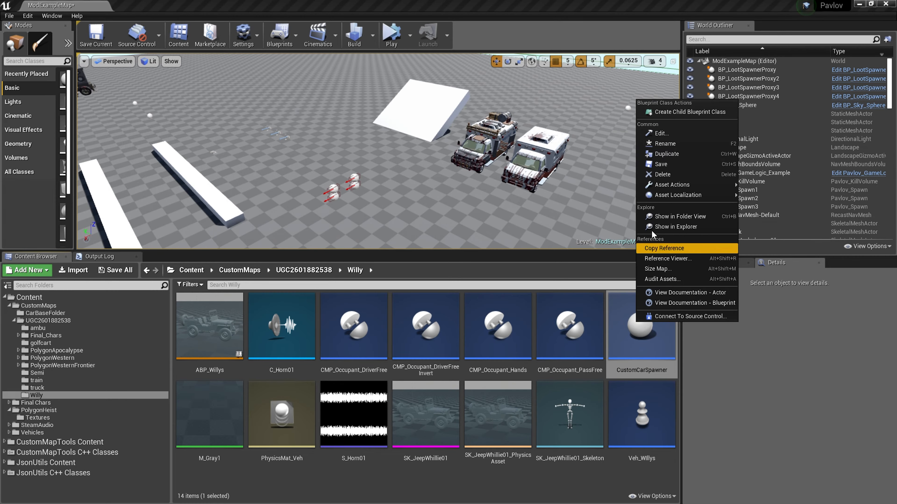
left_click(665, 154)
key("Return")
left_click_drag(307, 425, 82, 328)
left_click(106, 343)
left_click(58, 331)
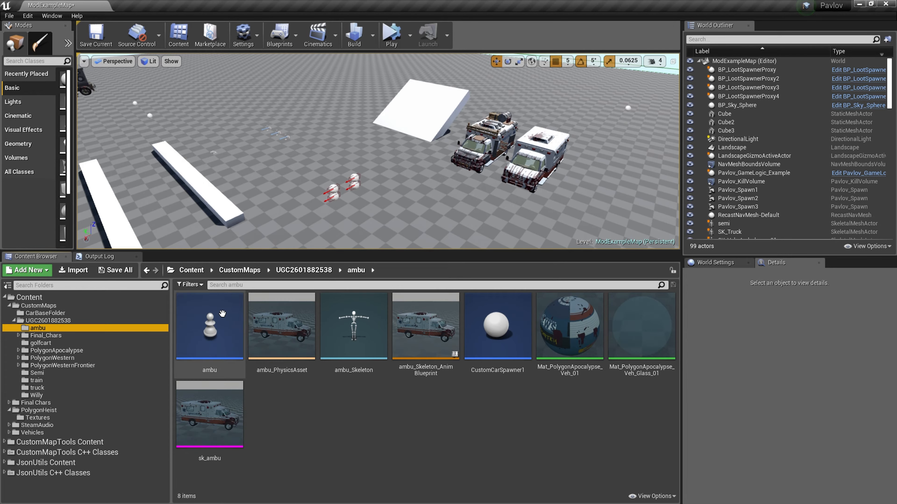
Step: Rename the copied car spawner in the ambu folder as spawnambu
left_click(508, 326)
right_click(508, 325)
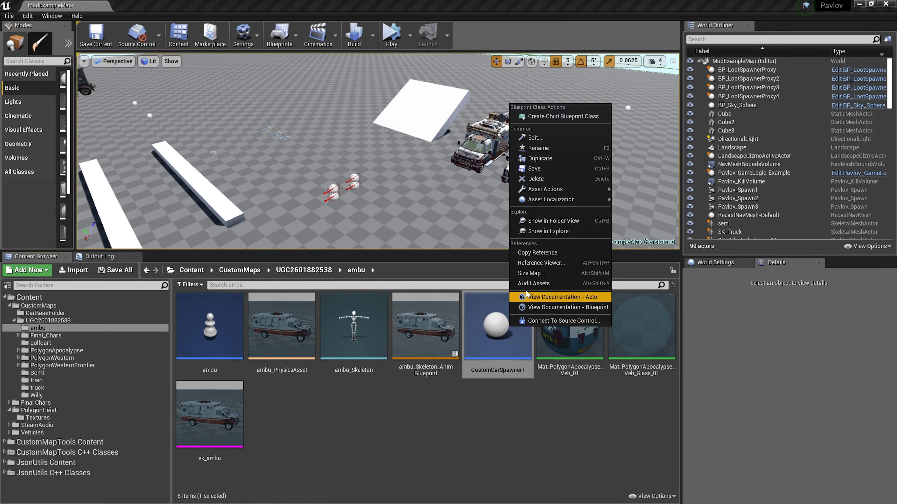
left_click(536, 159)
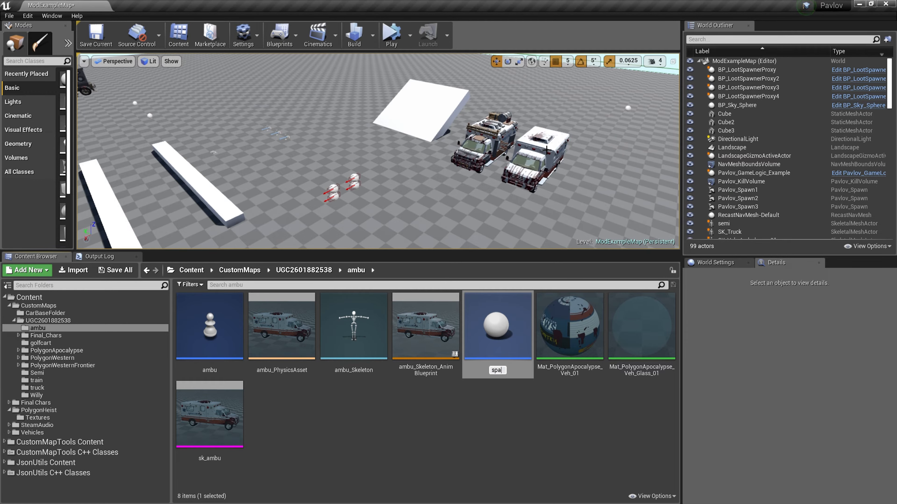
type("spawnambu")
key("Return")
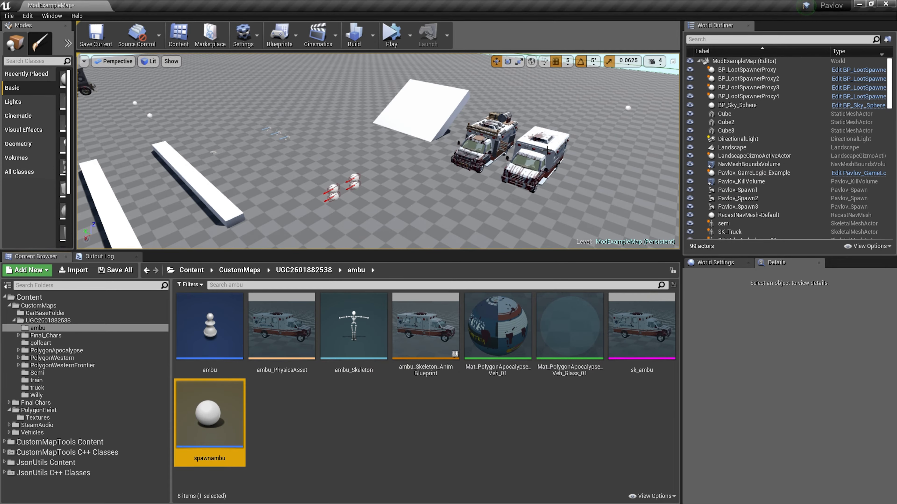
Step: Set the SpawnActor class in the spawnambu event graph to ambu and compile the blueprint
double_click(214, 405)
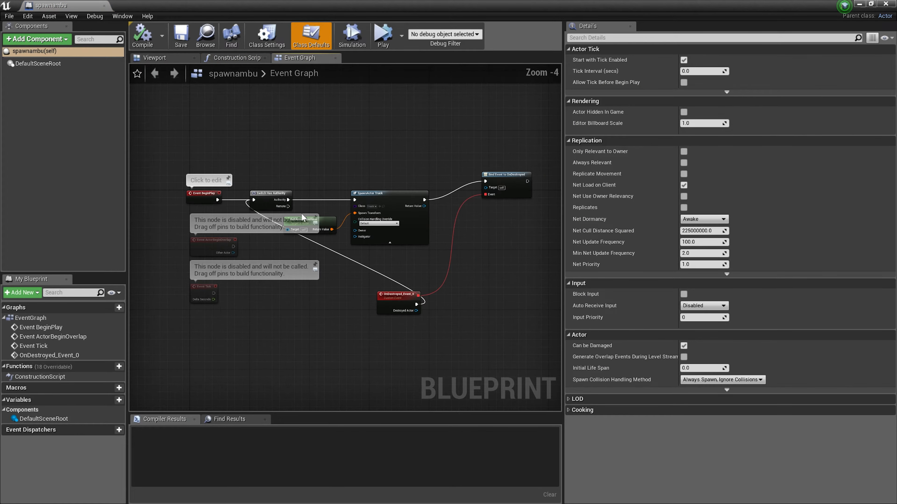
left_click(372, 207)
type("ambu")
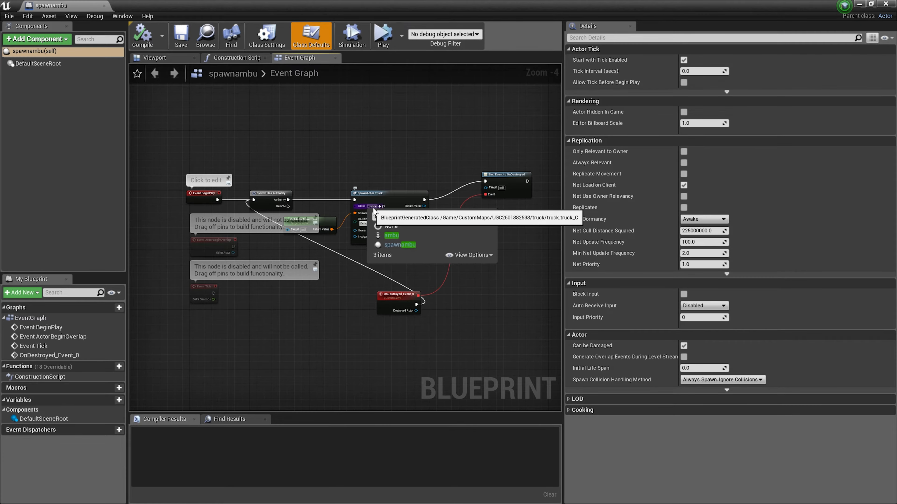
left_click(391, 236)
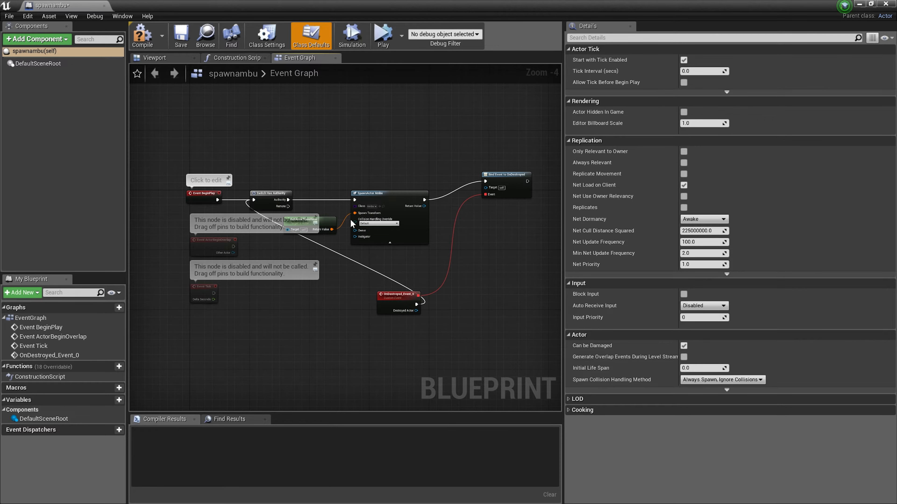
scroll(352, 223, "up", 1)
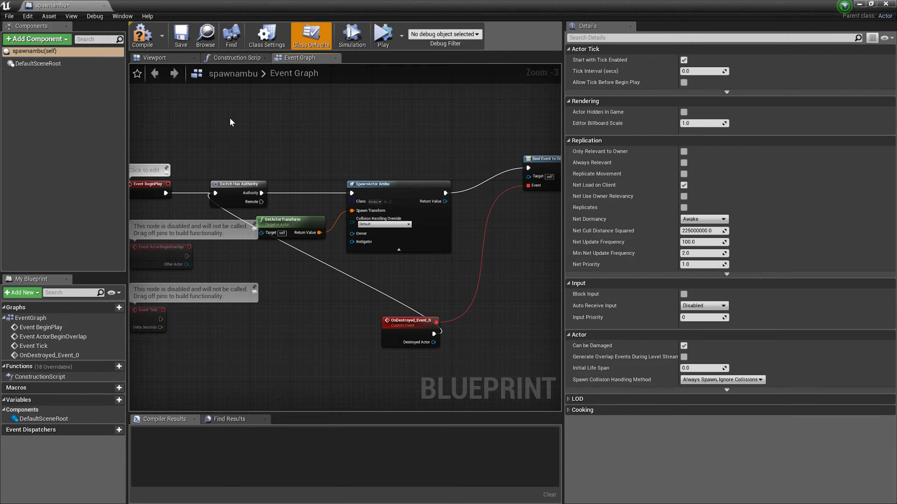
left_click(143, 37)
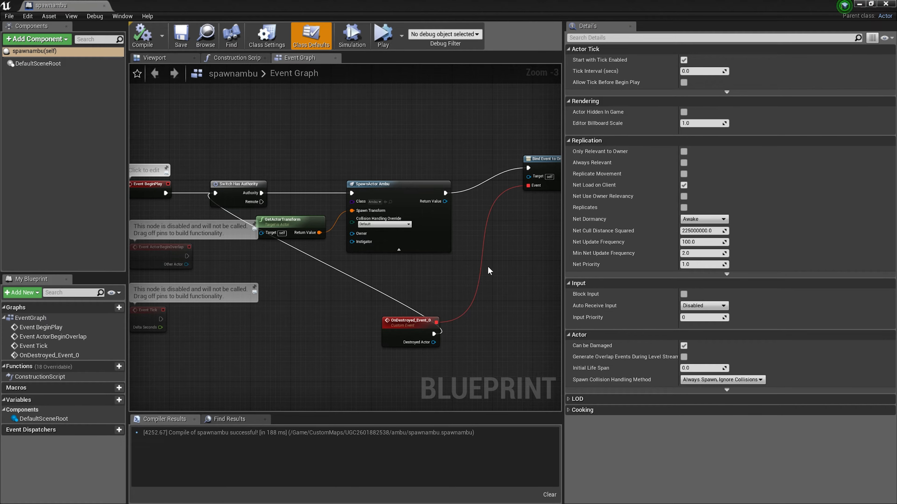
right_click_drag(488, 270, 474, 268)
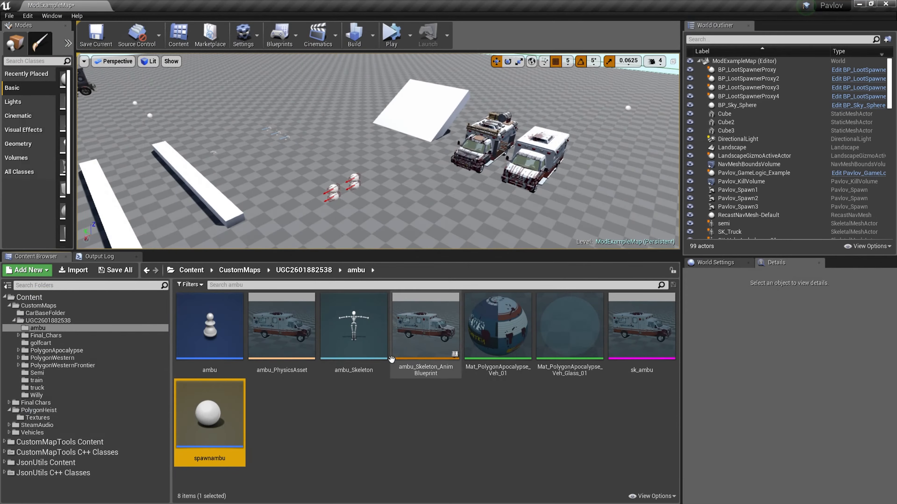
Step: Review the ambu blueprint's class defaults, set Max Health to 1000, and compile and save the blueprint
double_click(247, 311)
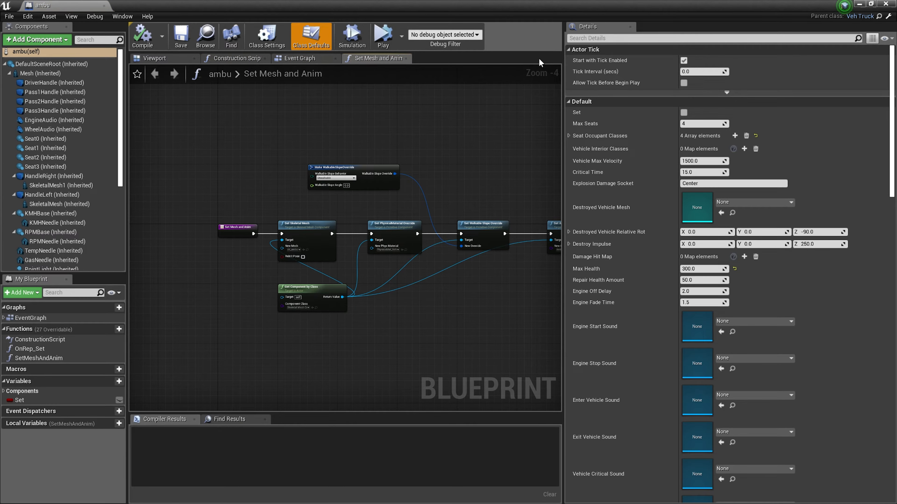
scroll(670, 289, "down", 5)
scroll(662, 290, "down", 10)
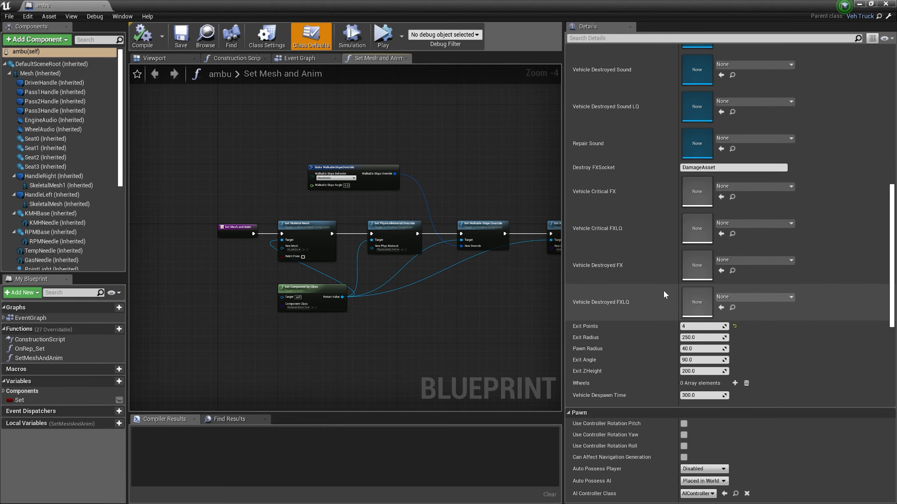
scroll(657, 280, "down", 7)
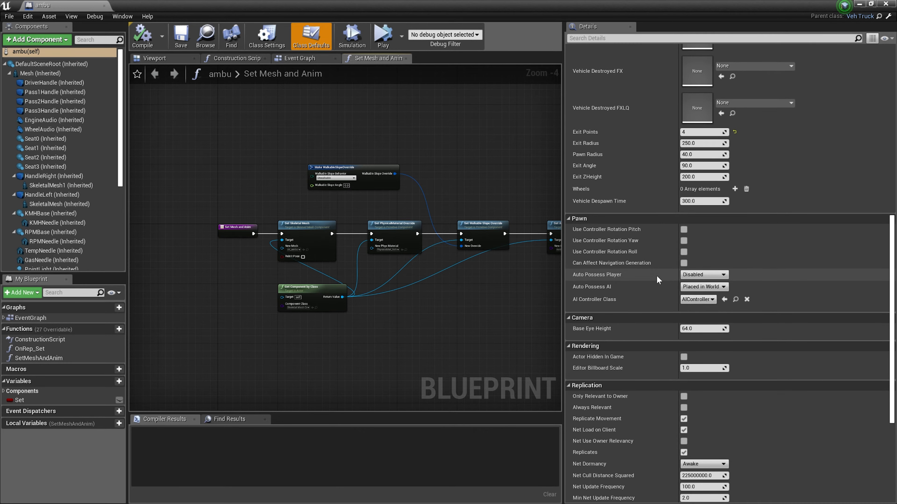
scroll(659, 275, "up", 8)
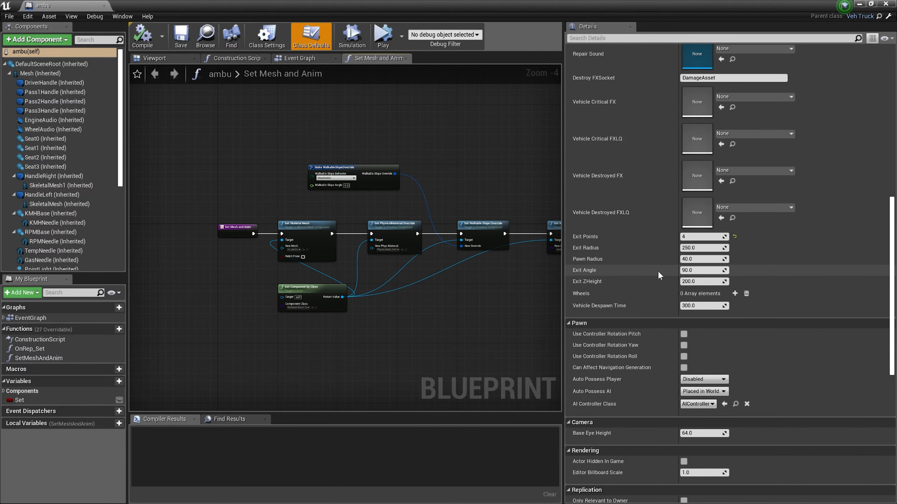
scroll(633, 371, "up", 10)
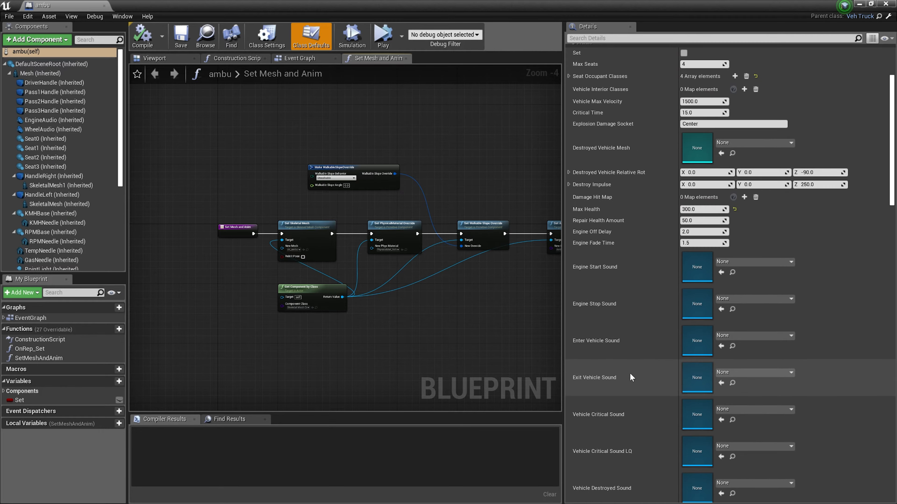
left_click(734, 209)
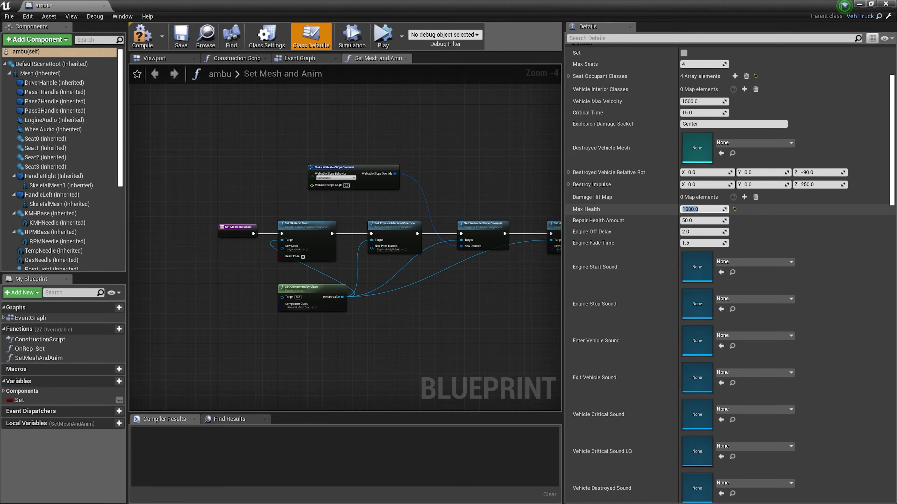
left_click(142, 36)
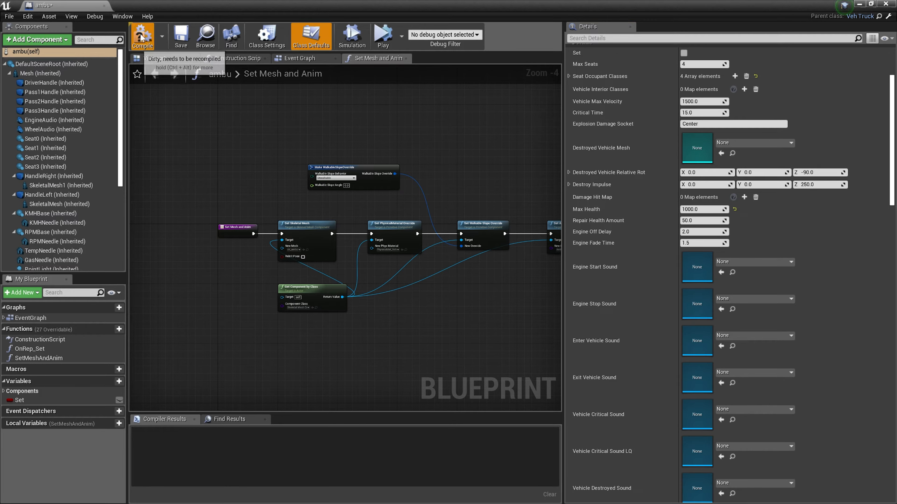
left_click(180, 40)
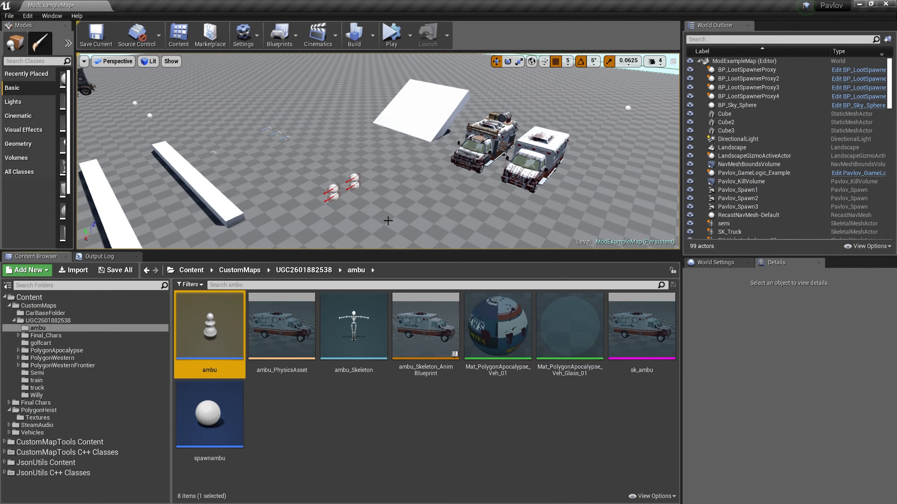
Step: Test-move the armour mesh on the armoured ambulance in the level, undo the move, and locate its skeletal mesh asset
right_click_drag(389, 158, 468, 150)
key("w")
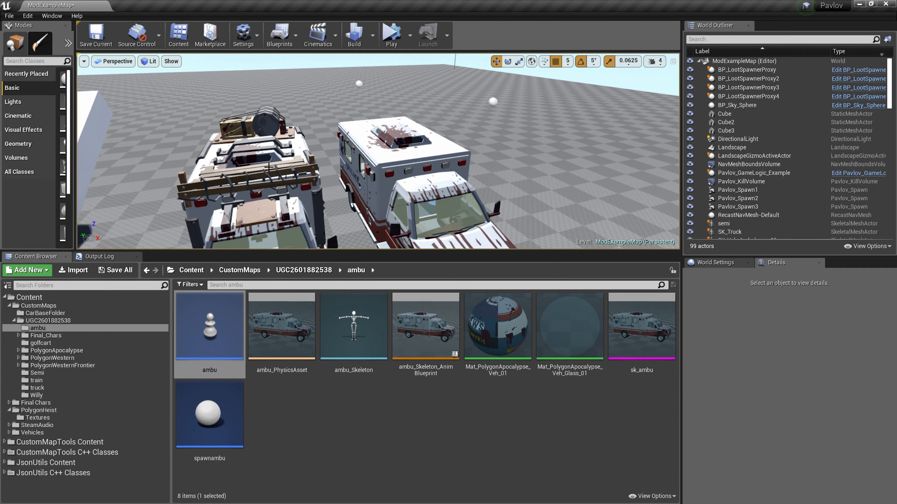
left_click(359, 199)
scroll(361, 200, "down", 5)
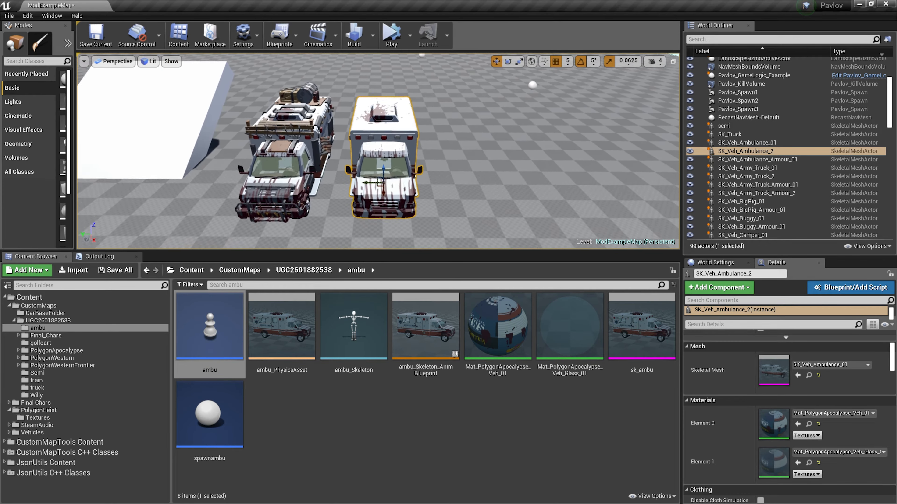
left_click(321, 133)
right_click_drag(321, 133, 412, 135)
key("a")
left_click_drag(384, 168, 454, 193)
key("ctrl+z")
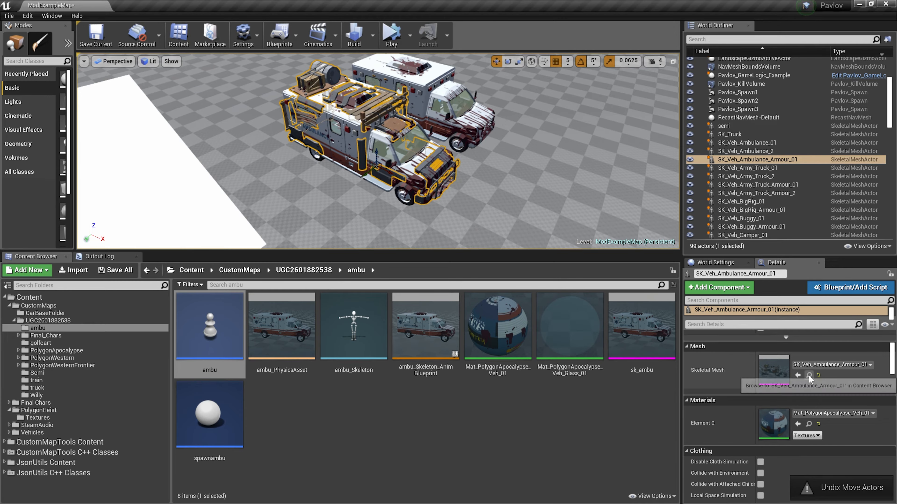
left_click(809, 376)
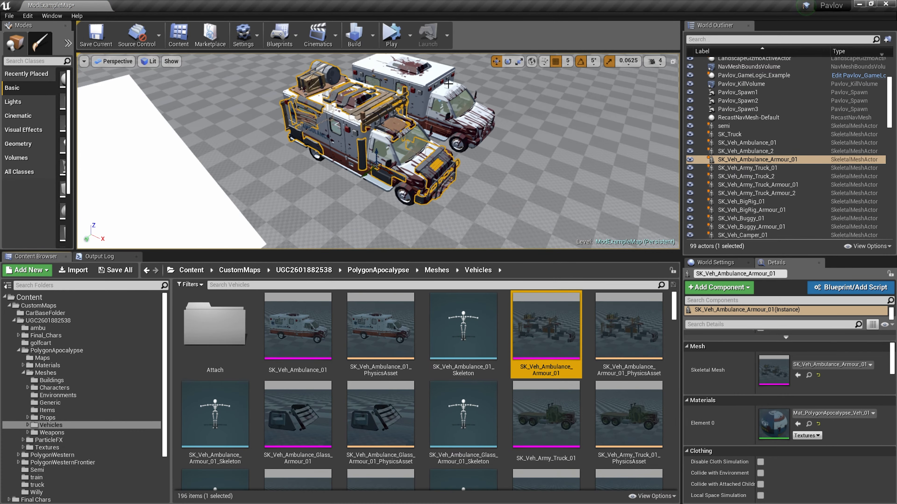
Step: Add a skeletal mesh component named attatchments to the ambu blueprint
left_click(75, 327)
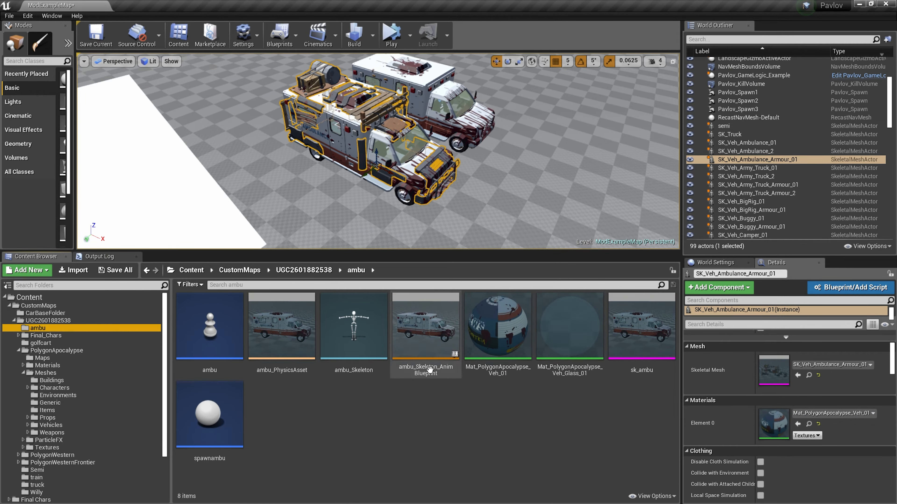
double_click(208, 339)
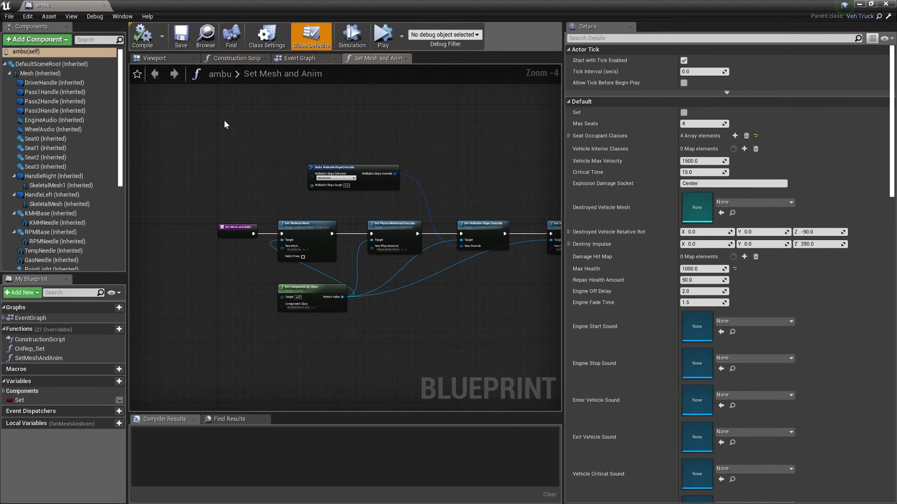
left_click(147, 59)
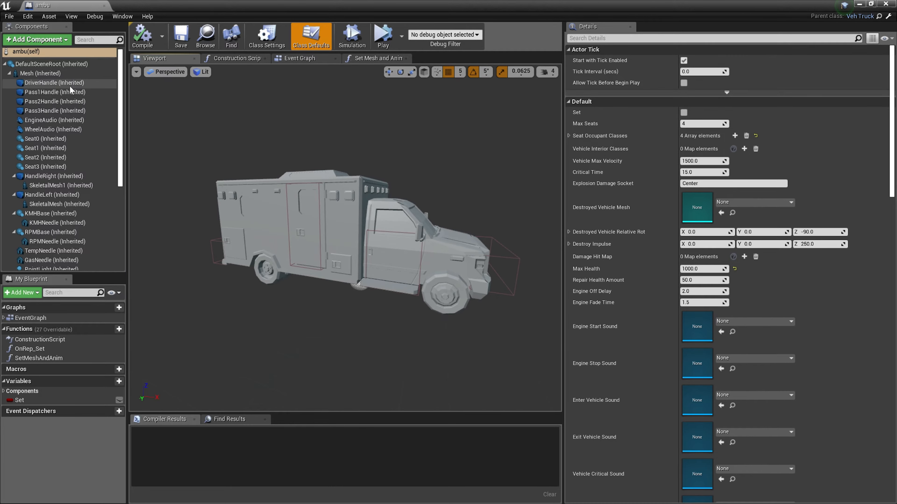
left_click(27, 40)
left_click(58, 144)
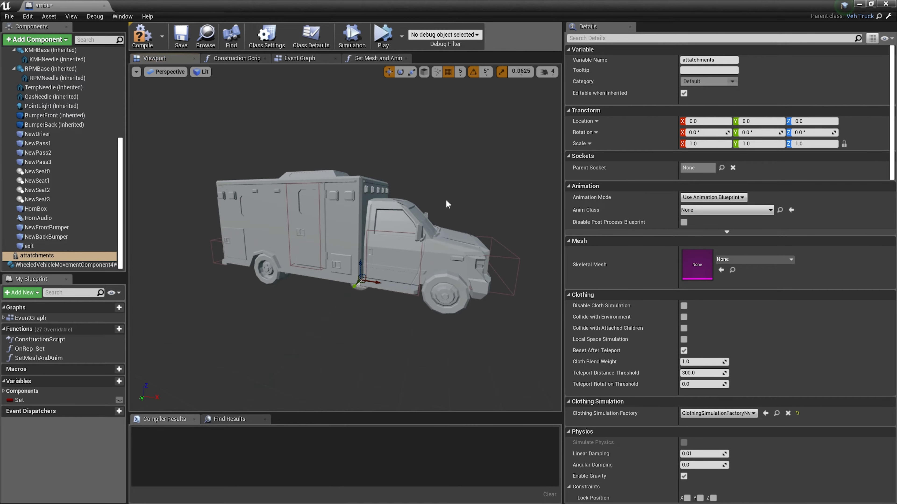
Step: Assign the SK_Veh_Ambulance_Armour_01 skeletal mesh to the attatchments component and check its fit on the ambulance
left_click_drag(434, 5, 230, 129)
left_click(809, 375)
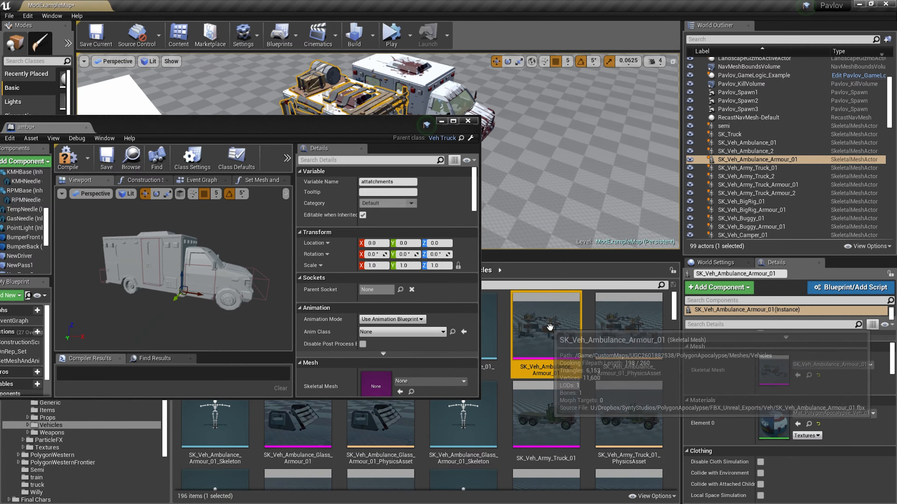
left_click(400, 392)
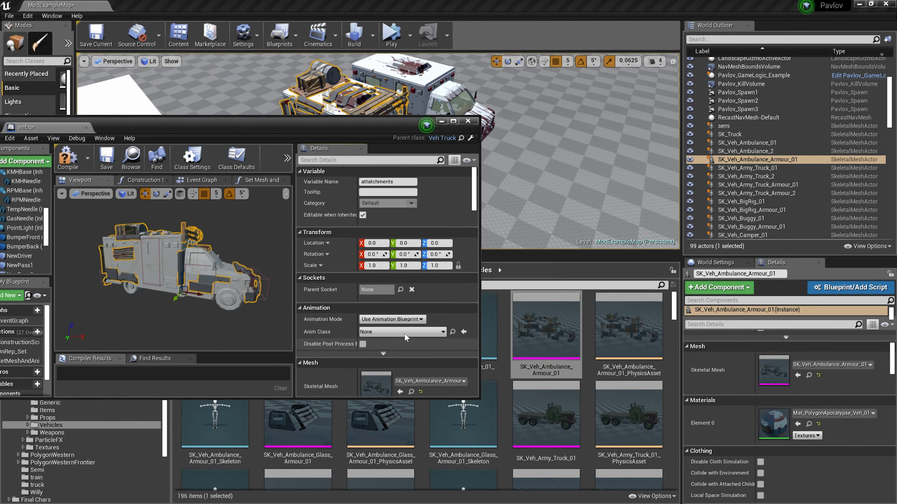
left_click(453, 122)
right_click_drag(381, 218, 230, 112)
scroll(616, 260, "down", 6)
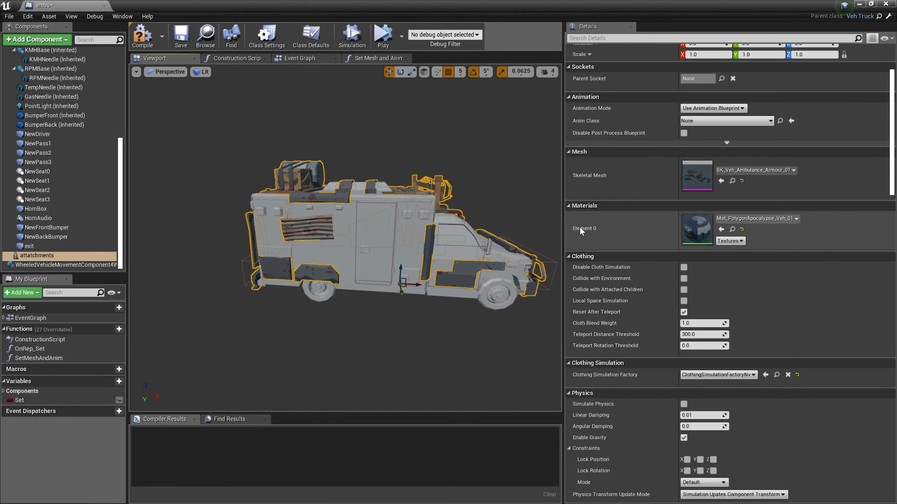
Step: Review the attatchments component's collision settings, compile and save the ambu blueprint, and close its editor
left_click(51, 43)
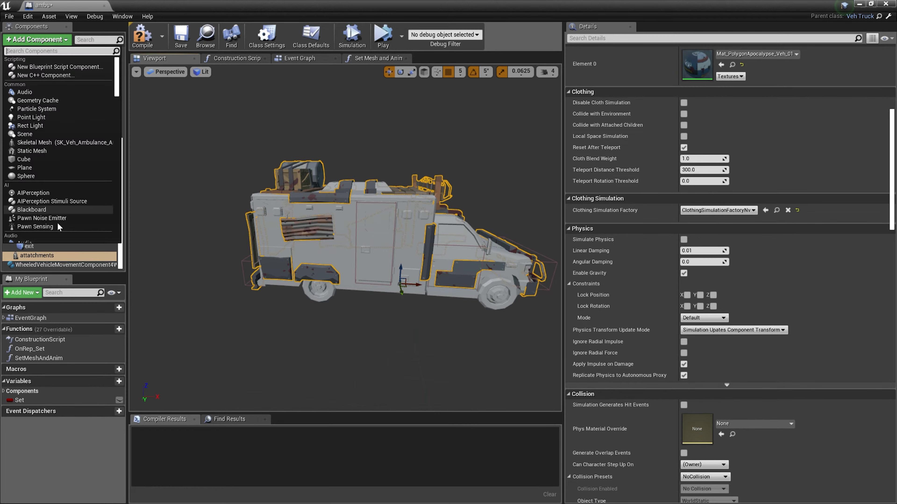
scroll(41, 117, "down", 3)
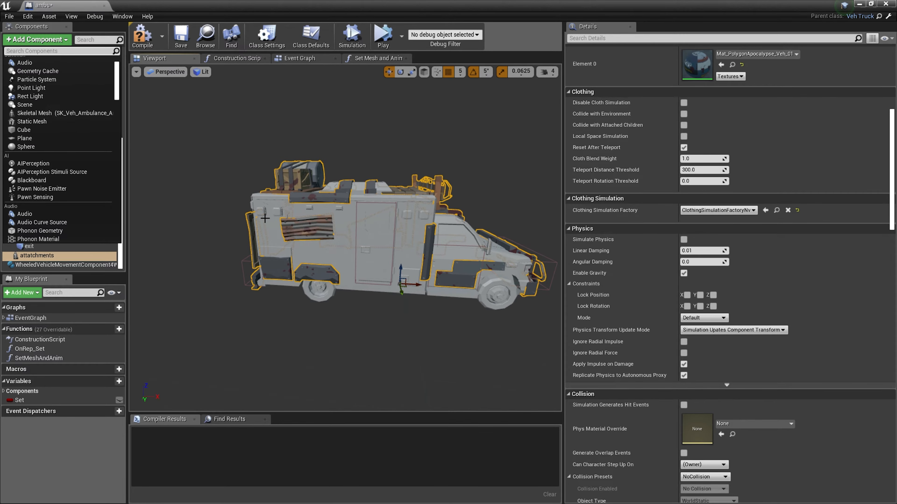
left_click(339, 216)
left_click(496, 240)
scroll(634, 390, "down", 4)
scroll(640, 389, "down", 2)
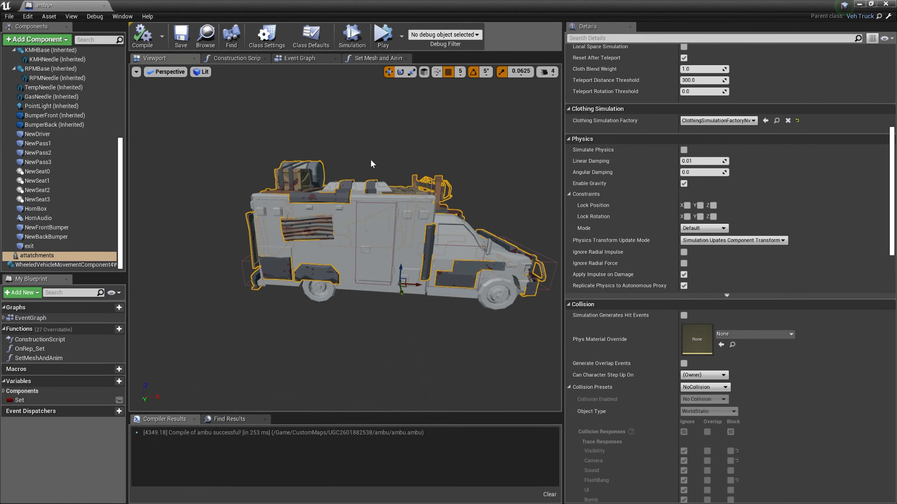
right_click_drag(373, 164, 384, 228)
key("w")
key("s")
left_click(181, 35)
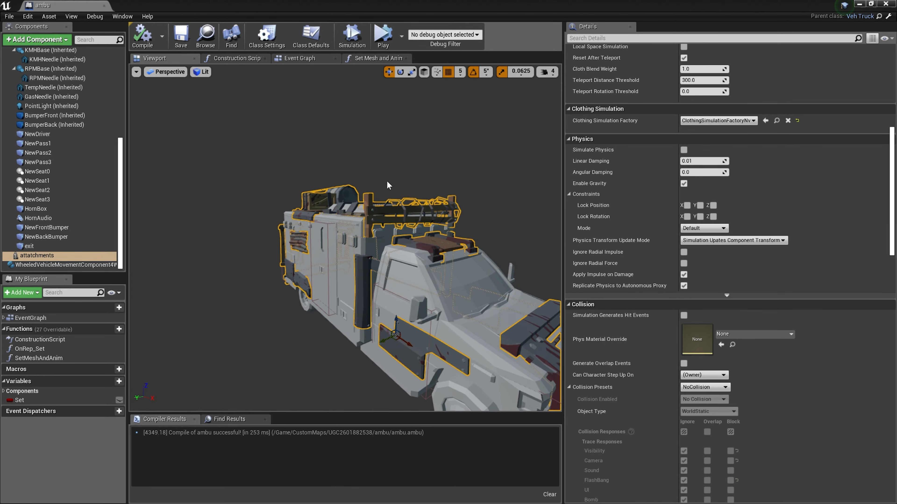
left_click(104, 6)
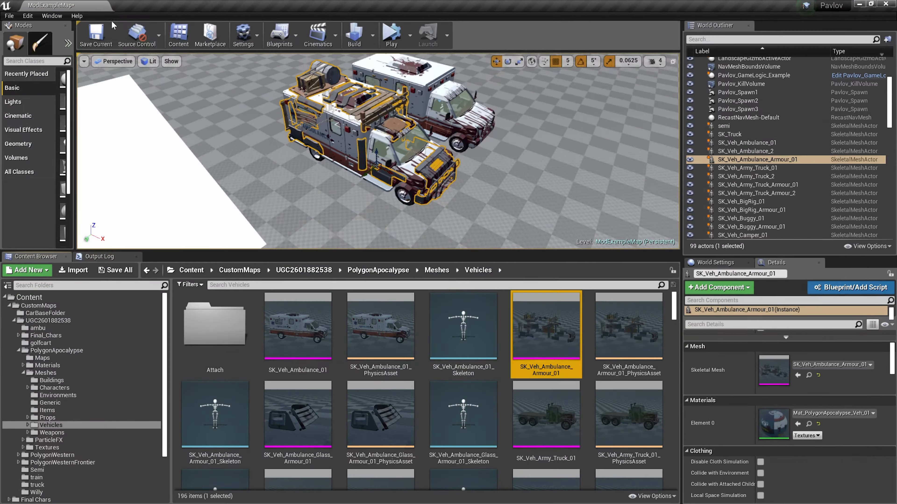
Step: Place a spawnambu actor from the ambu folder on open ground in the level
key("d")
right_click_drag(458, 205, 371, 201)
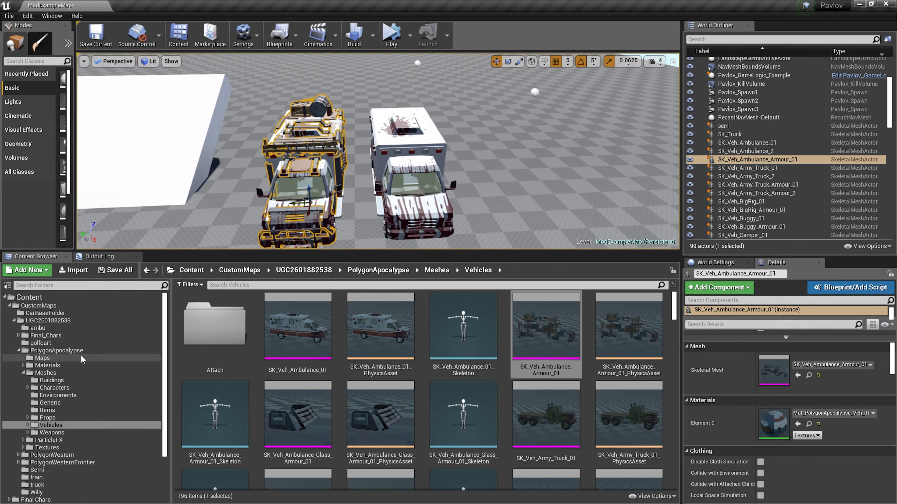
left_click(38, 328)
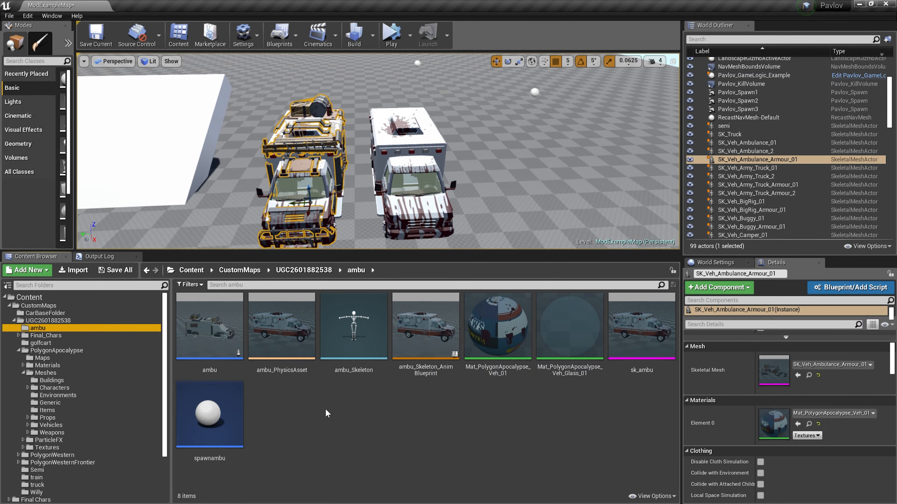
right_click_drag(360, 202, 304, 185)
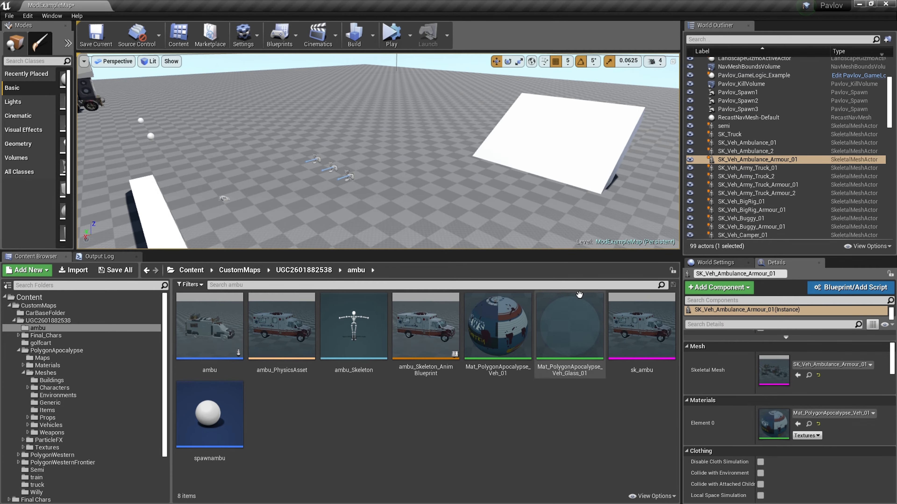
left_click(578, 359)
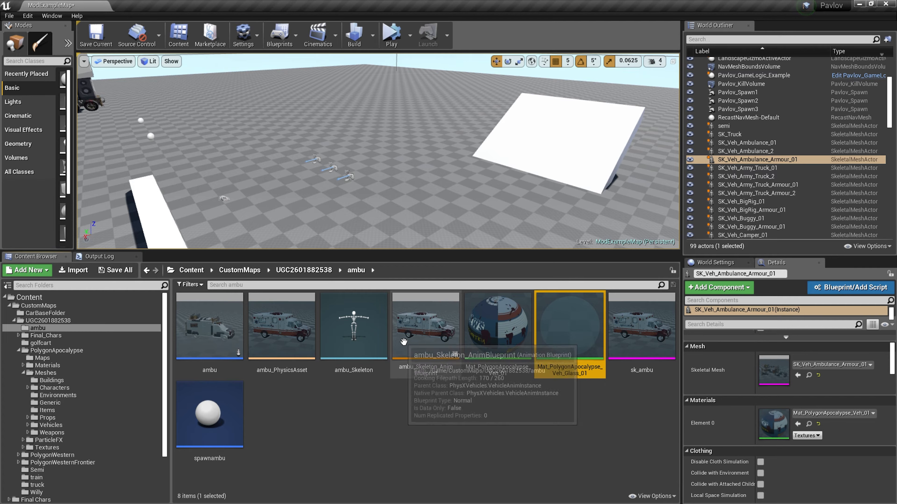
left_click(208, 423)
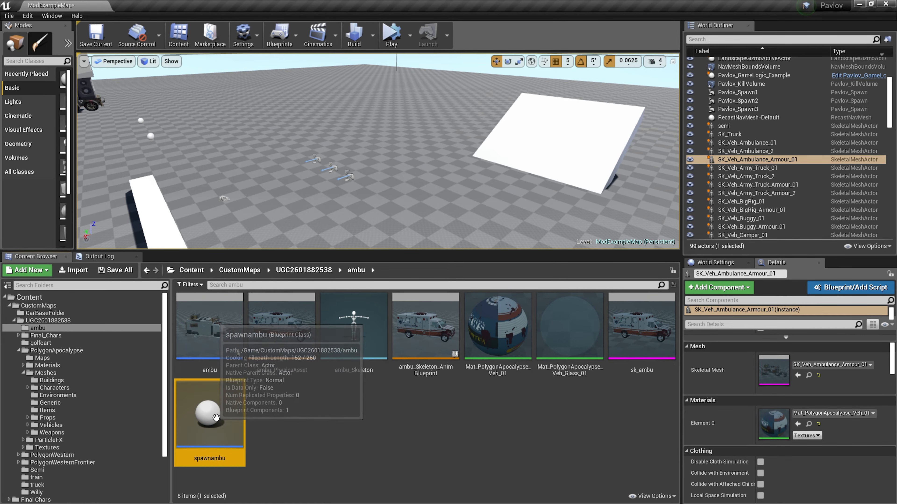
right_click_drag(360, 204, 414, 206)
key("s")
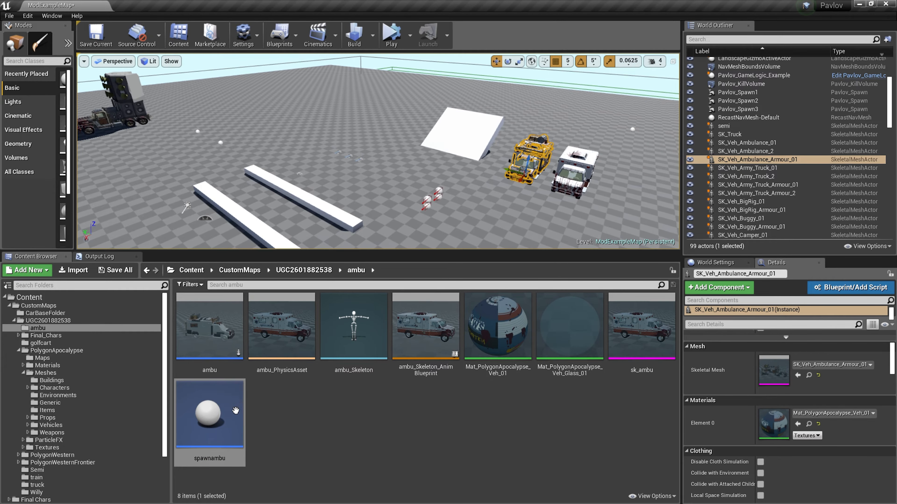
left_click_drag(302, 134, 302, 136)
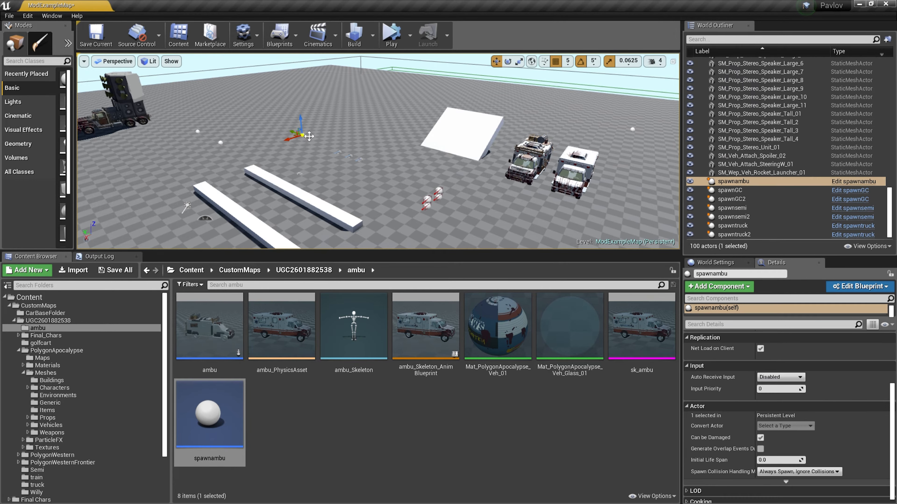
Step: Place a second spawnambu actor on the open ground a short distance from the first one
key("w")
right_click_drag(321, 176, 374, 182)
key("a")
left_click_drag(211, 420, 403, 164)
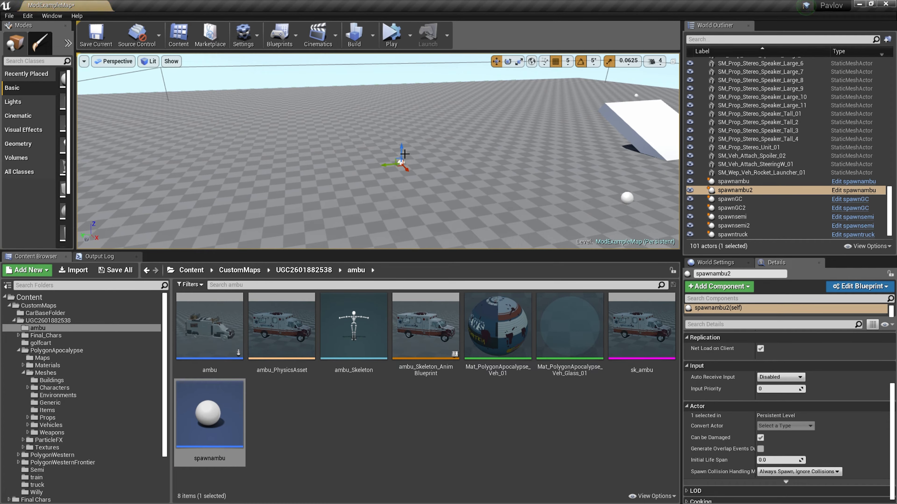
key("a")
right_click_drag(470, 161, 505, 163)
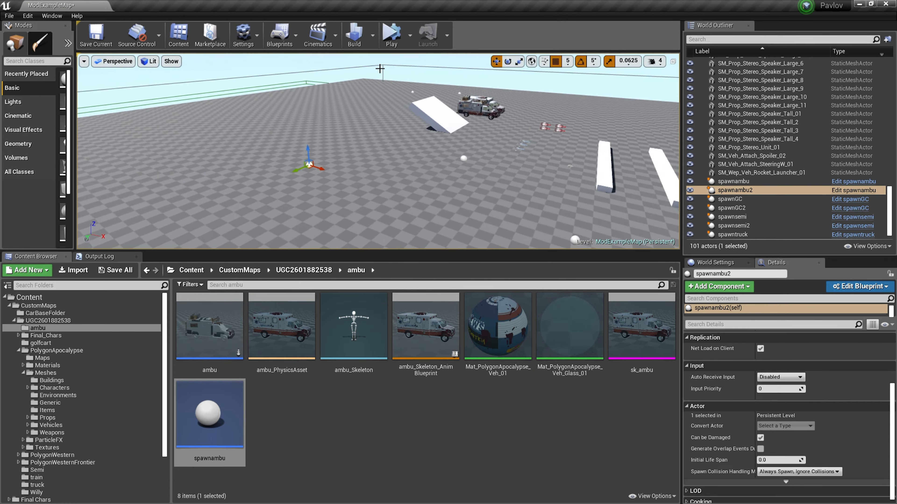
Step: Play-test the level around the two placed ambulance spawners
left_click(392, 37)
key("w")
right_click_drag(438, 182, 392, 195)
left_click(416, 33)
left_click(394, 128)
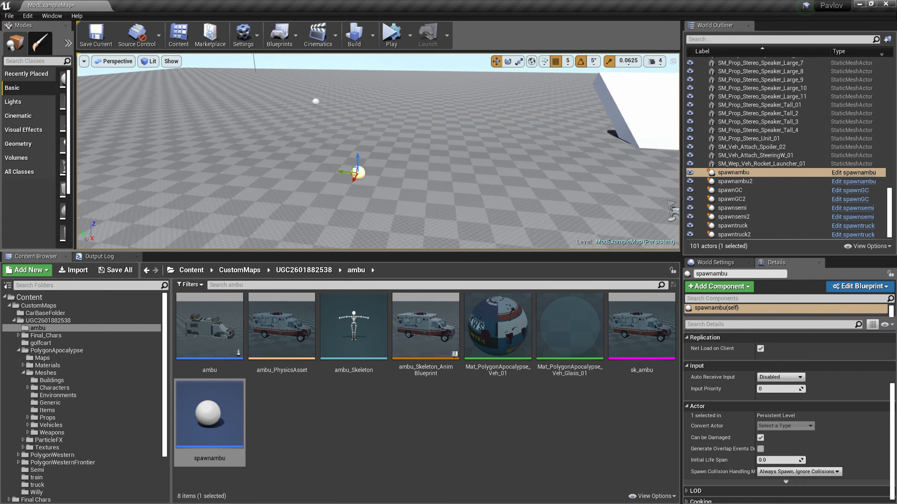
left_click(391, 34)
left_click(416, 33)
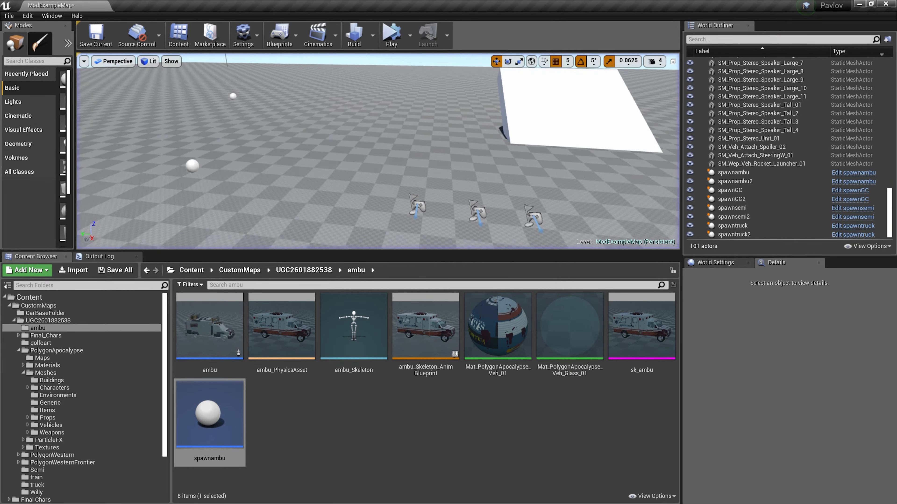
right_click_drag(425, 152, 423, 193)
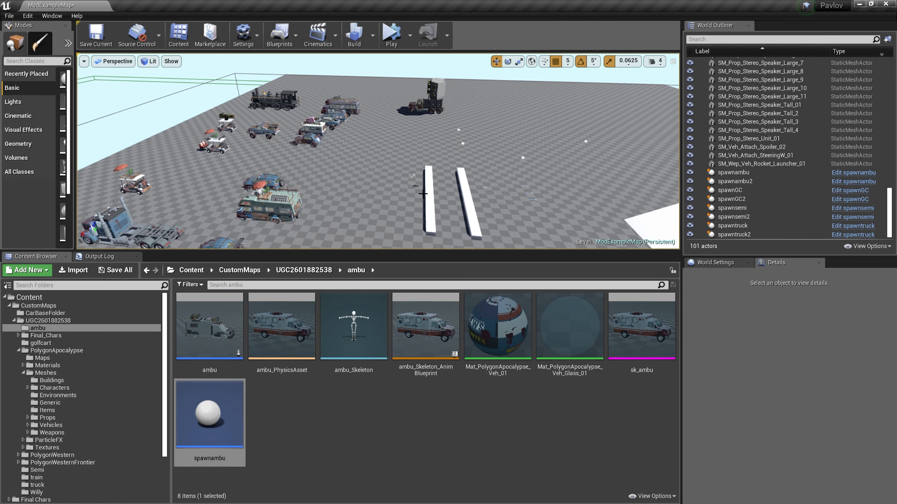
Step: Save the ModExampleMap level and open the Pavlov Workshop tool
left_click(116, 271)
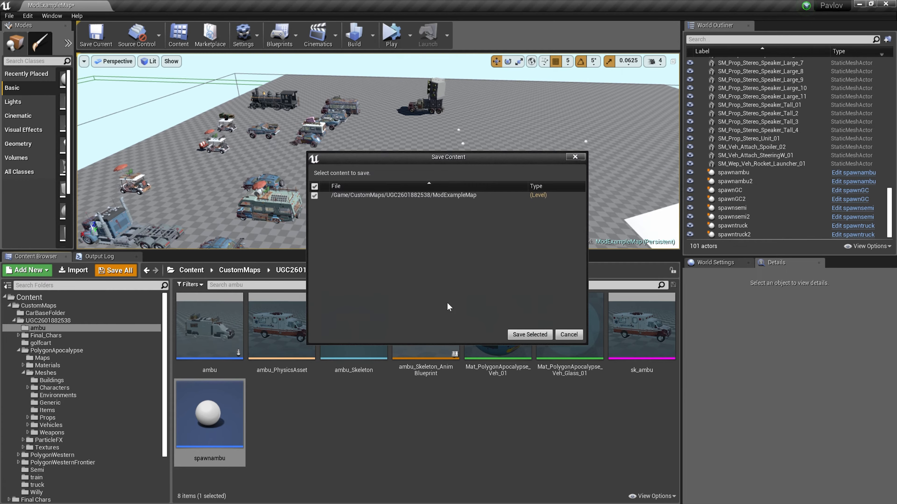
left_click(530, 335)
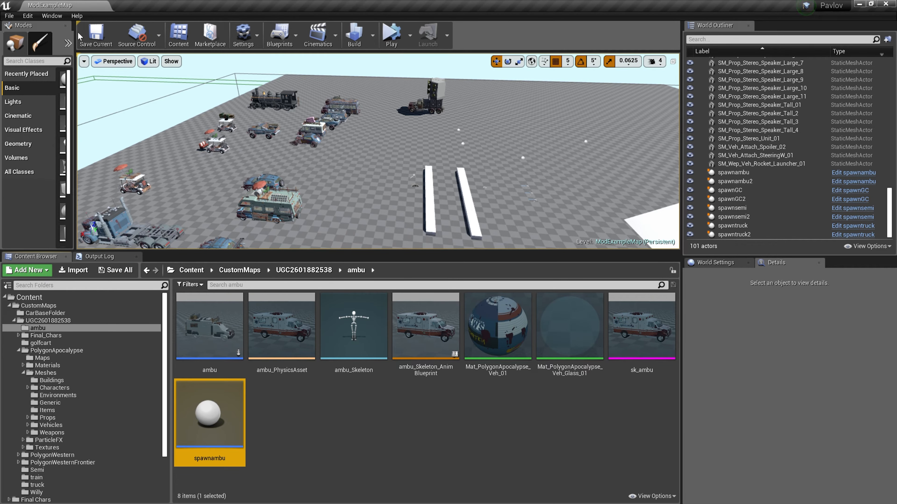
left_click_drag(74, 79, 180, 79)
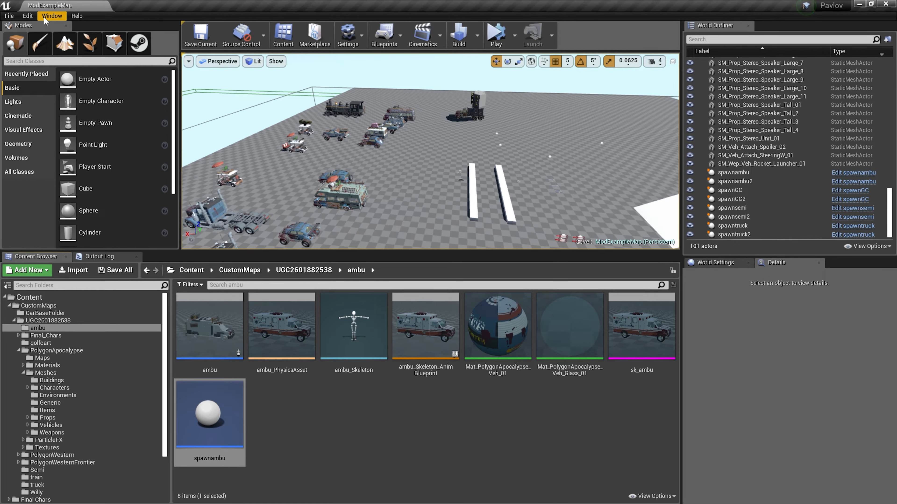
left_click(45, 18)
left_click(469, 214)
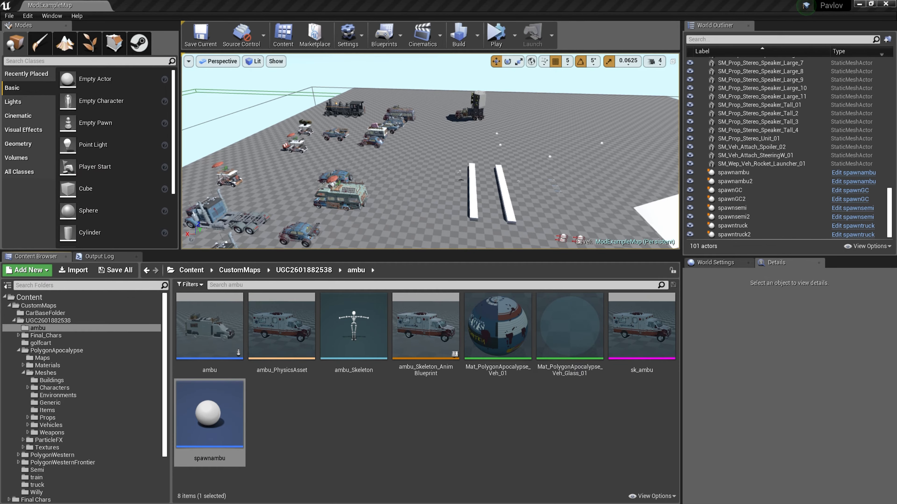
Step: Submit the map to the Steam workshop with the change note "added ambulance" and close the Pavlov Workshop window
left_click(382, 219)
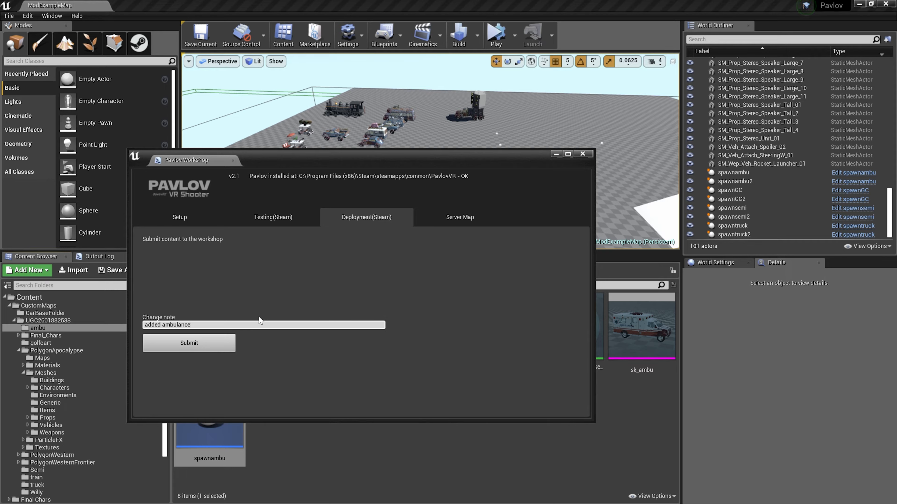
left_click(189, 343)
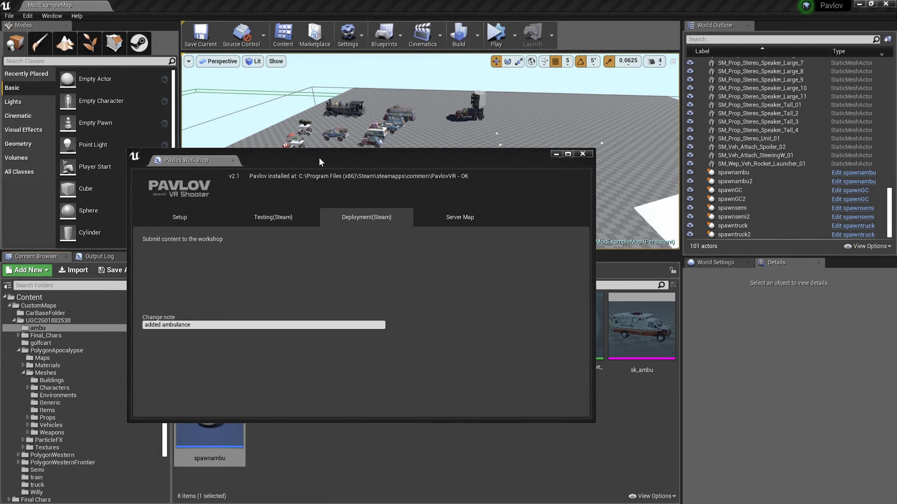
left_click_drag(319, 158, 358, 207)
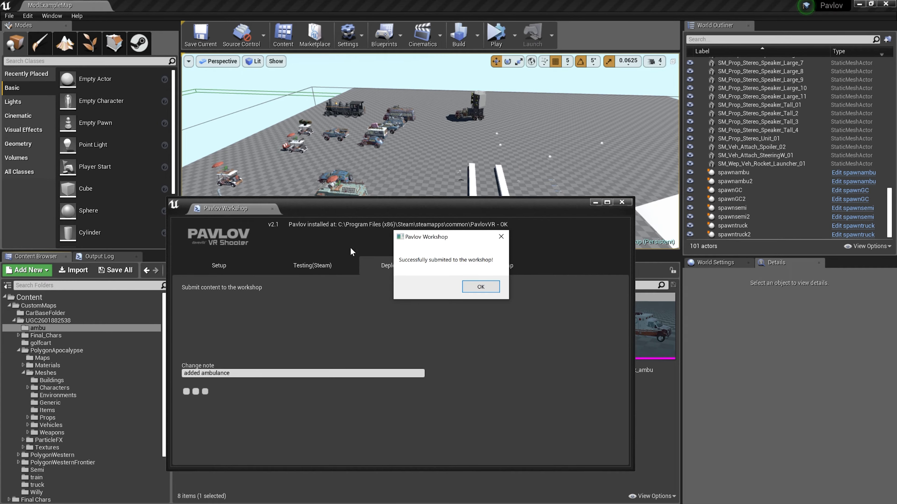
left_click(480, 286)
left_click(621, 202)
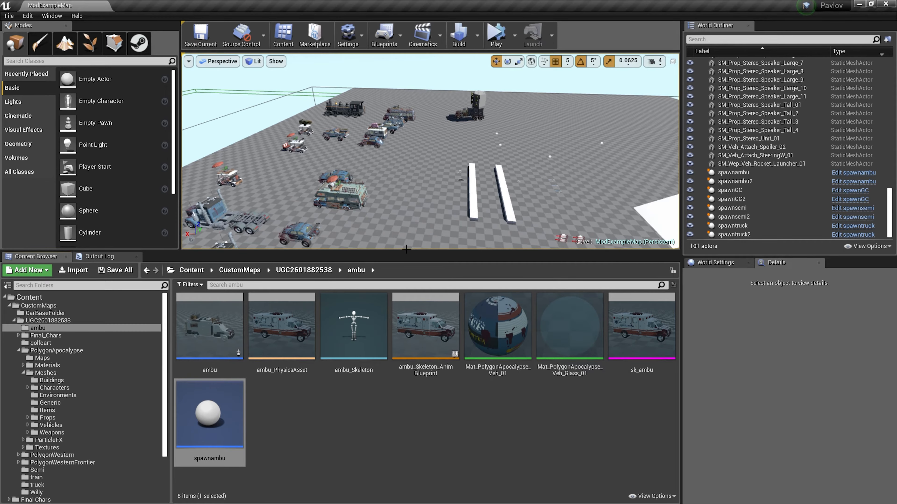
left_click_drag(407, 259, 415, 282)
right_click_drag(320, 231, 417, 210)
key("w")
key("w")
key("w")
right_click_drag(310, 209, 332, 219)
key("w")
key("s")
key("a")
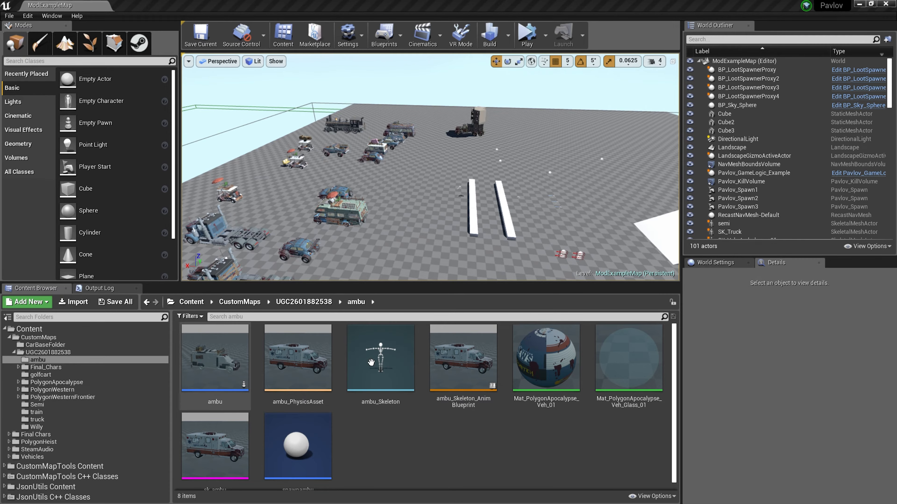
Step: Open ambu_PhysicsAsset and delete the physics body of the SK_Veh_Ambulance_Door_03_Glass bone
double_click(310, 358)
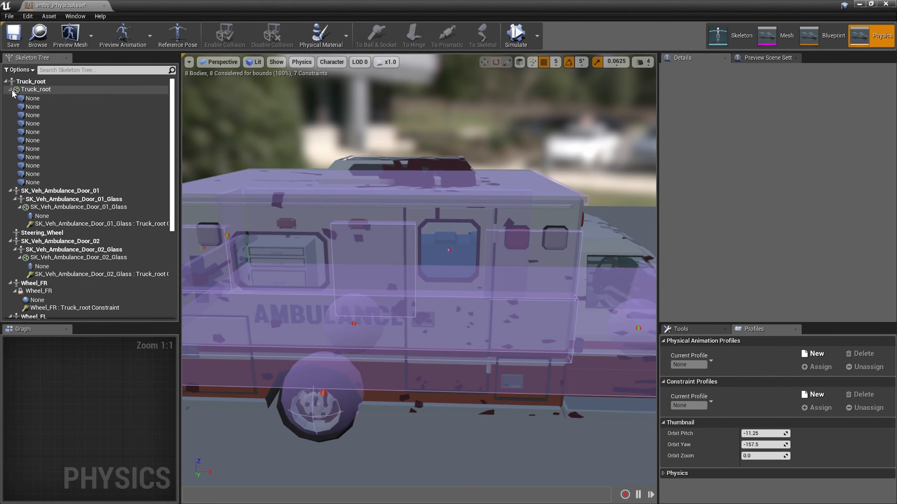
key("w")
right_click_drag(419, 270, 332, 250)
left_click(410, 224)
key("s")
key("d")
key("w")
Step: Delete the physics bodies of the SK_Veh_Ambulance_Door_02_Glass and SK_Veh_Ambulance_Door_01_Glass bones
right_click(83, 205)
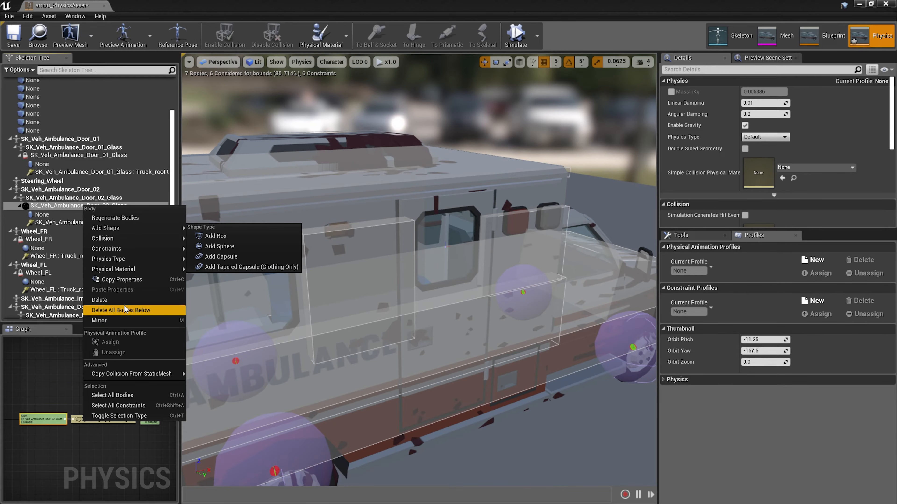
left_click(56, 207)
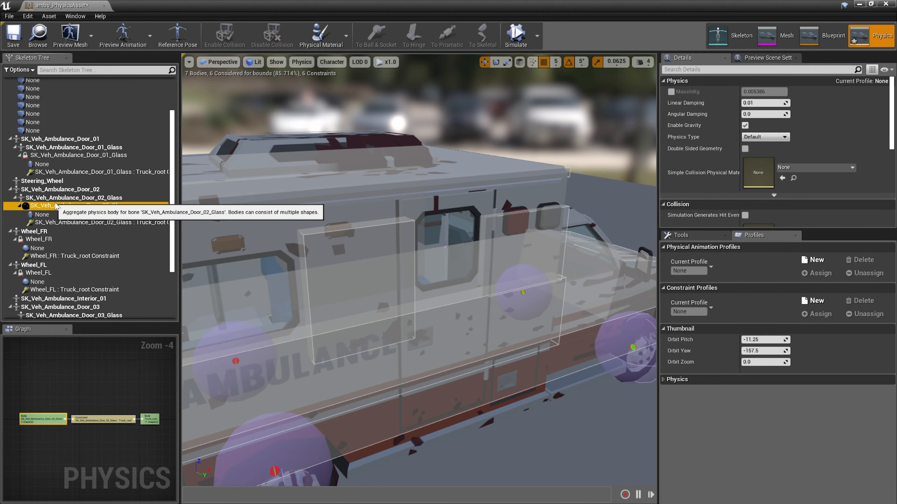
left_click(120, 300)
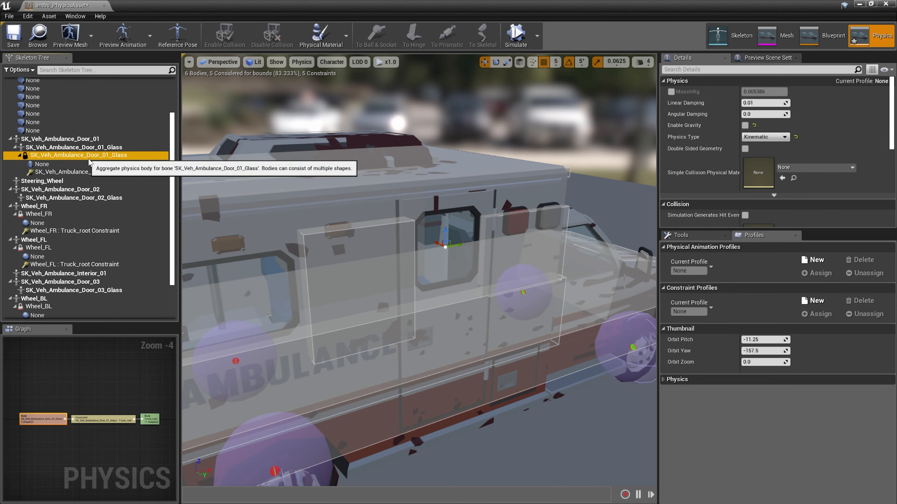
left_click(133, 254)
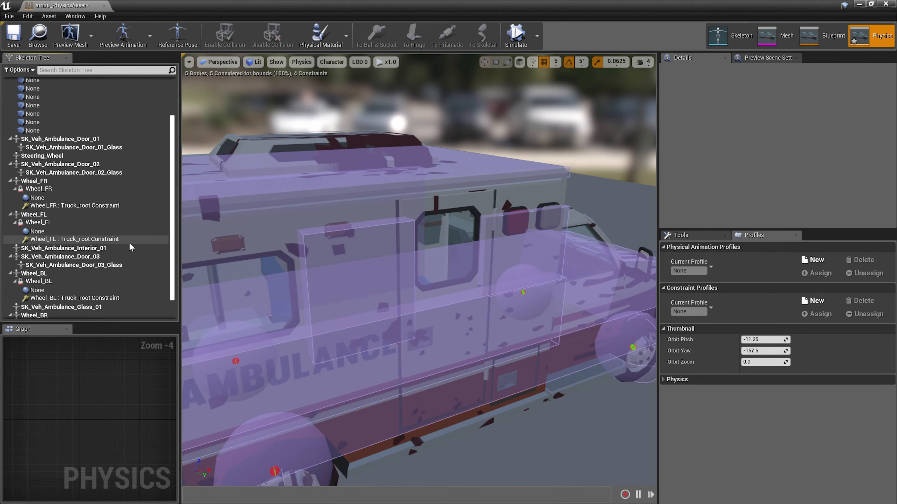
scroll(131, 247, "down", 2)
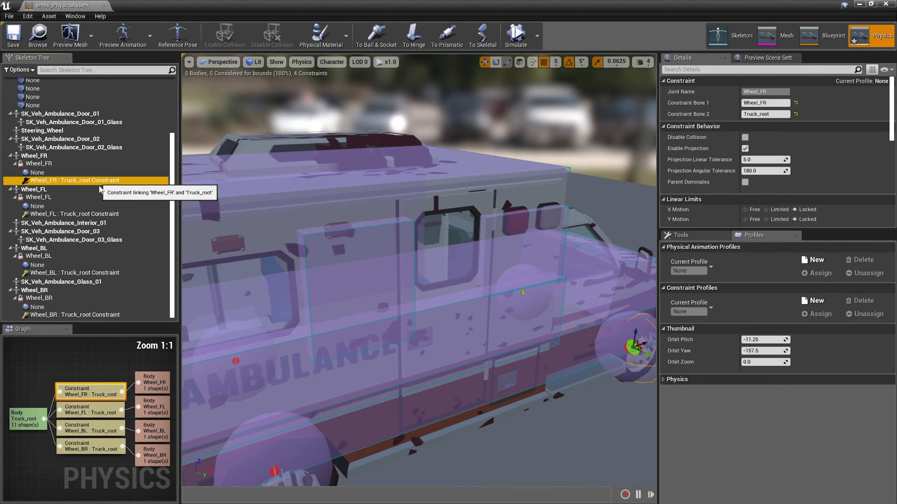
Step: Collapse the door, wheel and Truck_root branches of the skeleton tree and examine the remaining physics bodies around the ambulance
left_click(23, 241)
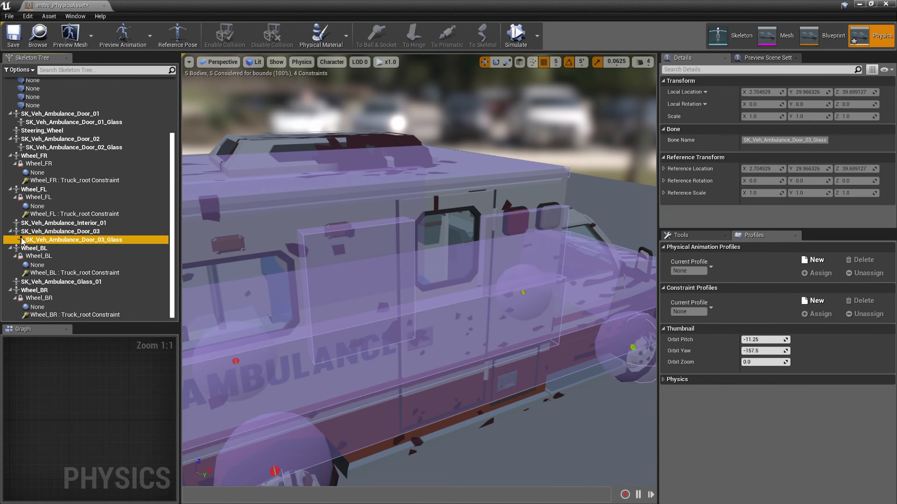
left_click(10, 291)
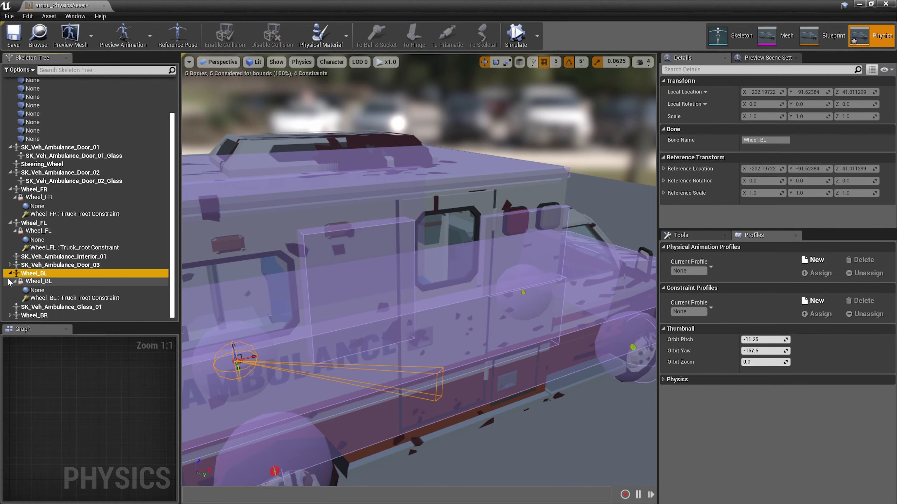
left_click(11, 273)
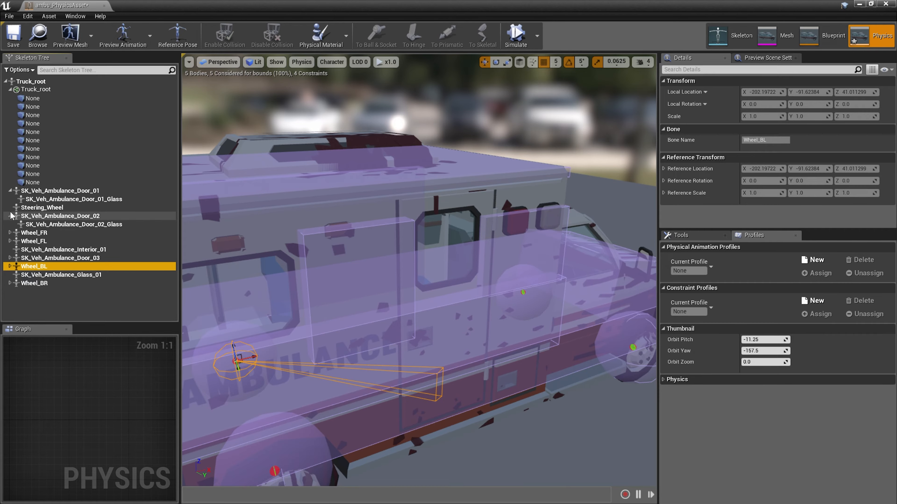
left_click(10, 90)
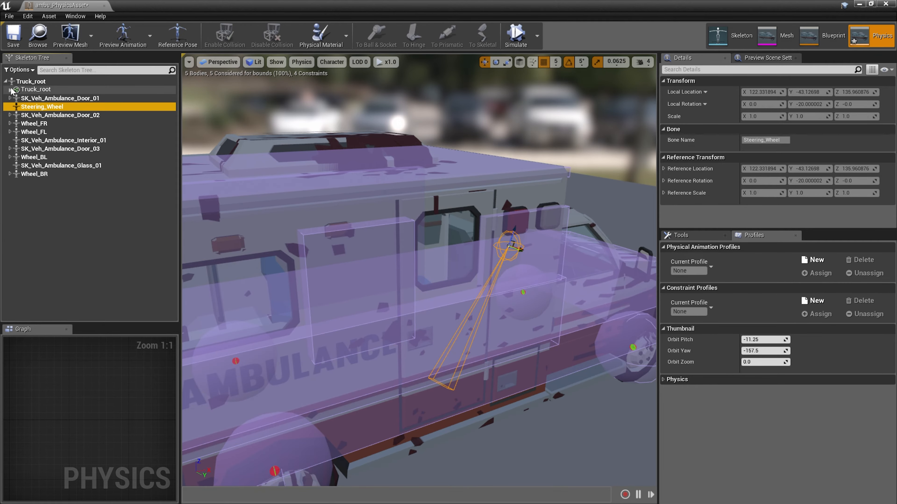
key("s")
right_click_drag(407, 289, 301, 286)
key("w")
key("d")
key("w")
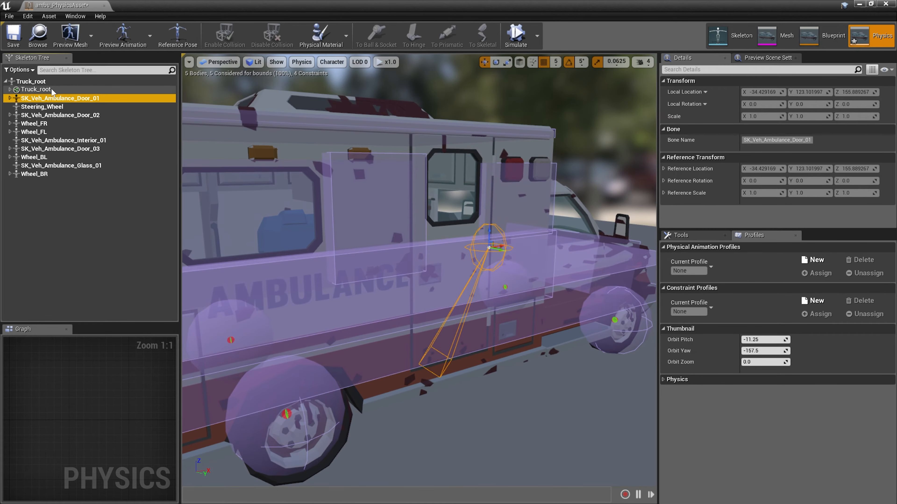
left_click(52, 91)
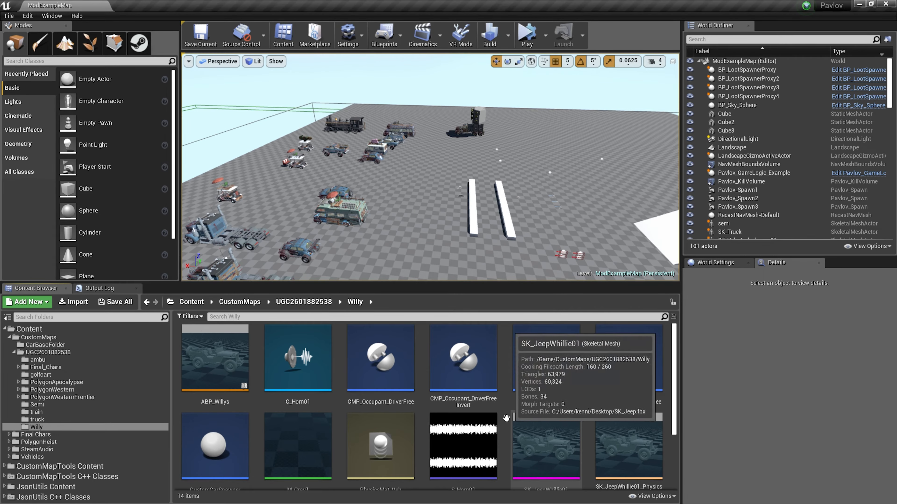
Step: Look over the assets in the Willy folder and switch to the ambu blueprint's Event Graph
mouse_move(477, 379)
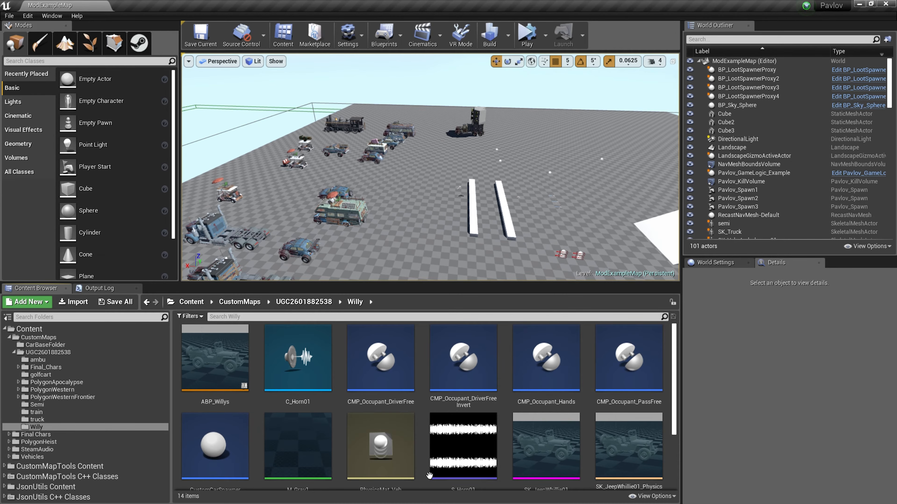
key("alt+Tab")
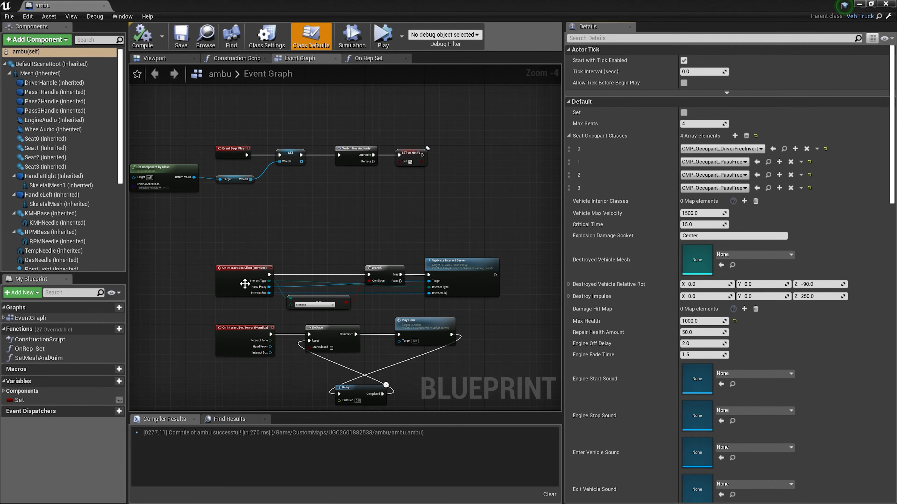
Step: Enter a change note starting with "am" for the Steam workshop submission
type("am")
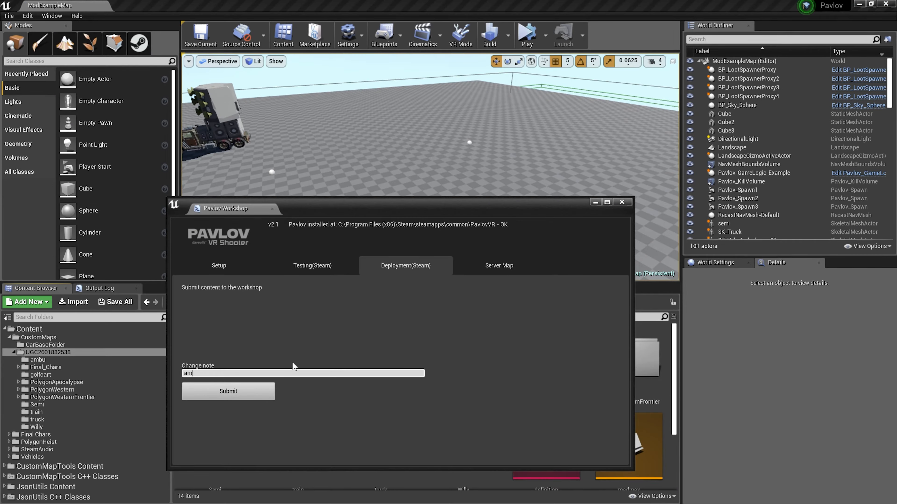